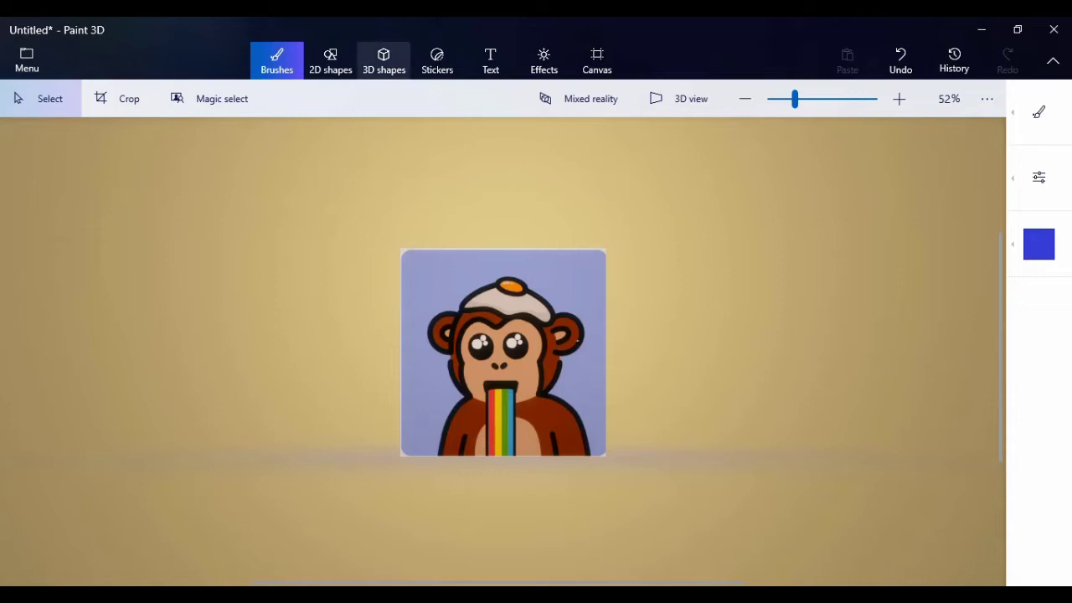
- Trace the monkey's face outline as a soft-edge 3D doodle and move the shape off to the left of the picture
{"action": "left_click", "coordinate": [390, 71]}
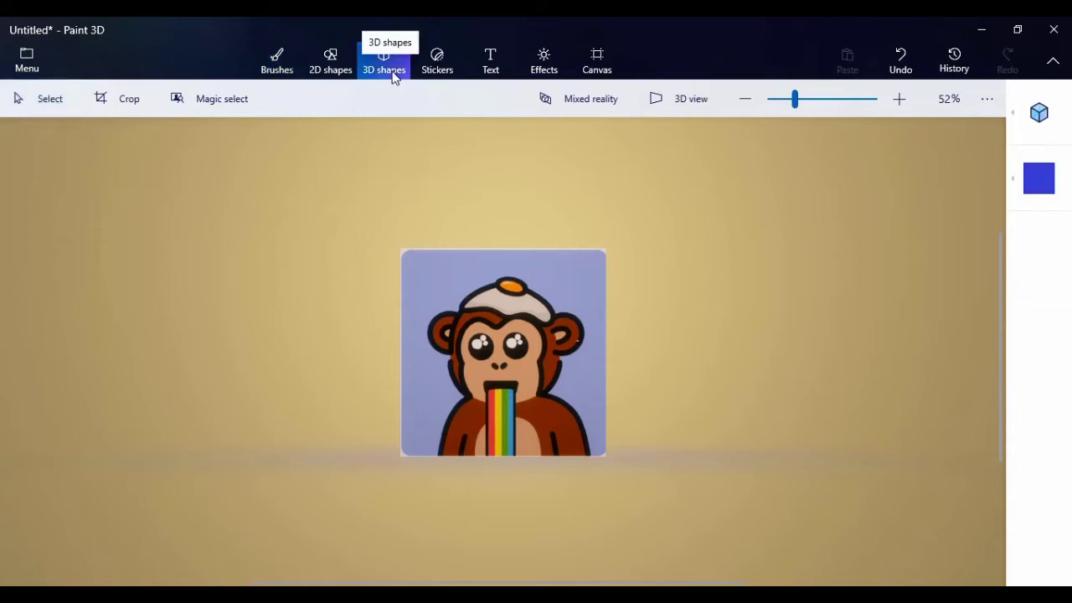
{"action": "left_click", "coordinate": [1018, 146]}
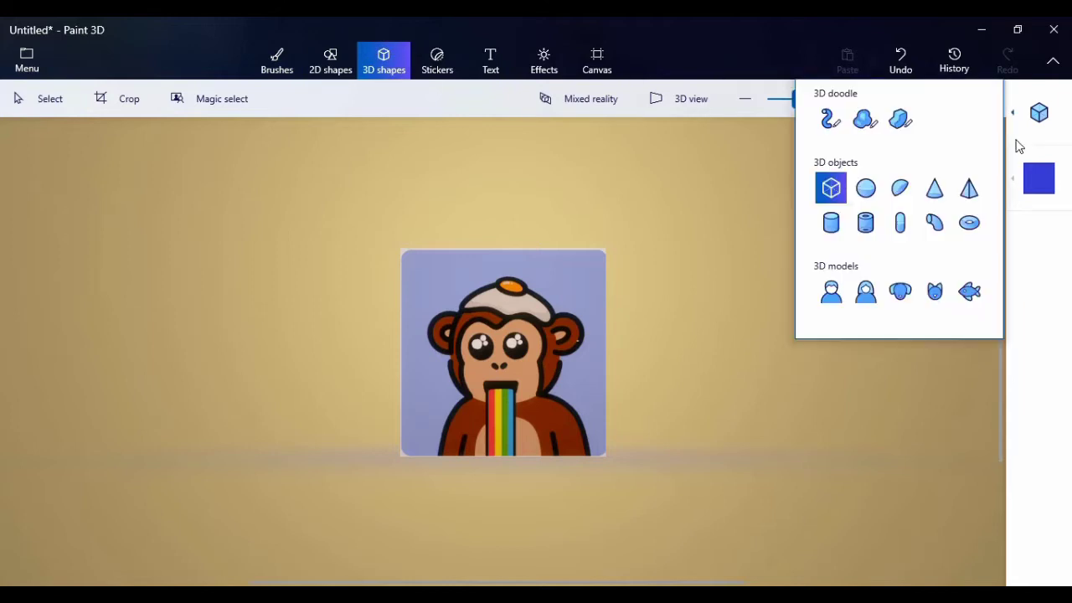
{"action": "left_click", "coordinate": [871, 129]}
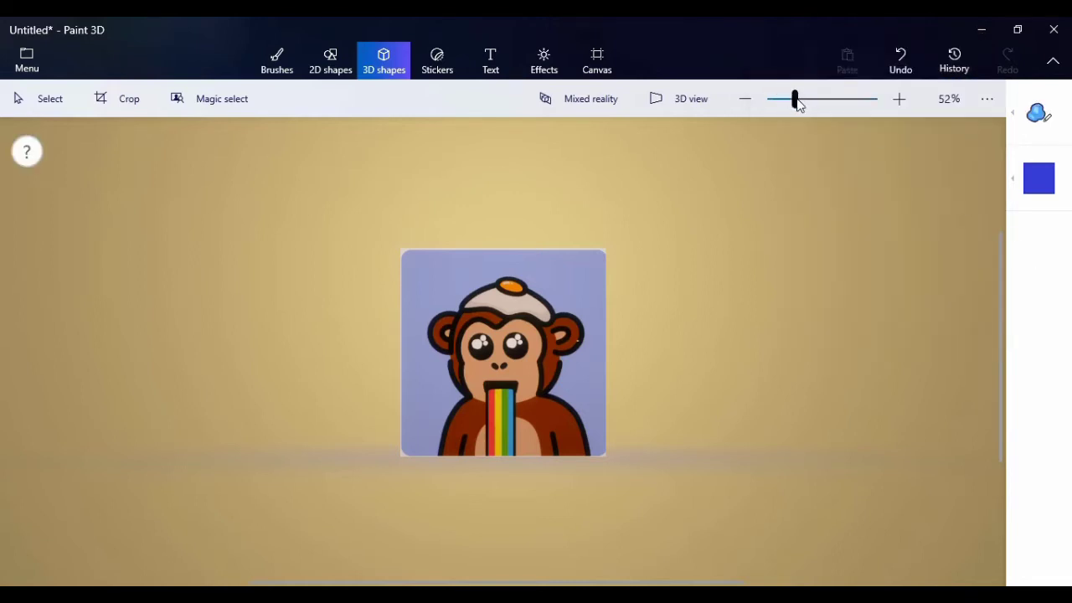
{"action": "left_click_drag", "start_coordinate": [796, 99], "coordinate": [826, 101]}
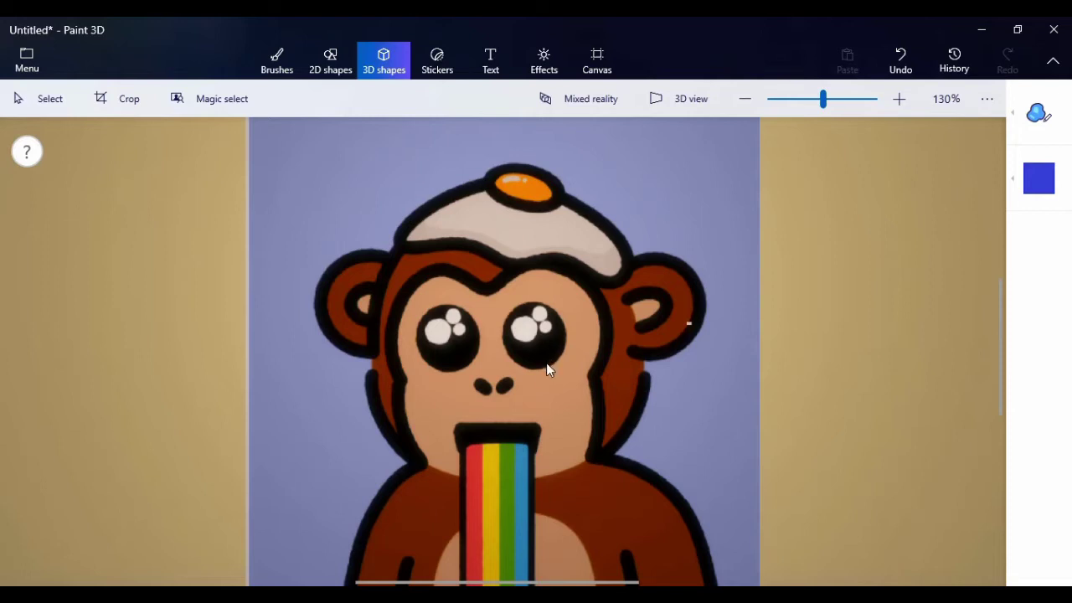
{"action": "mouse_move", "coordinate": [427, 462]}
{"action": "left_mouse_down"}
{"action": "mouse_move", "coordinate": [508, 480]}
{"action": "mouse_move", "coordinate": [588, 465]}
{"action": "left_mouse_up"}
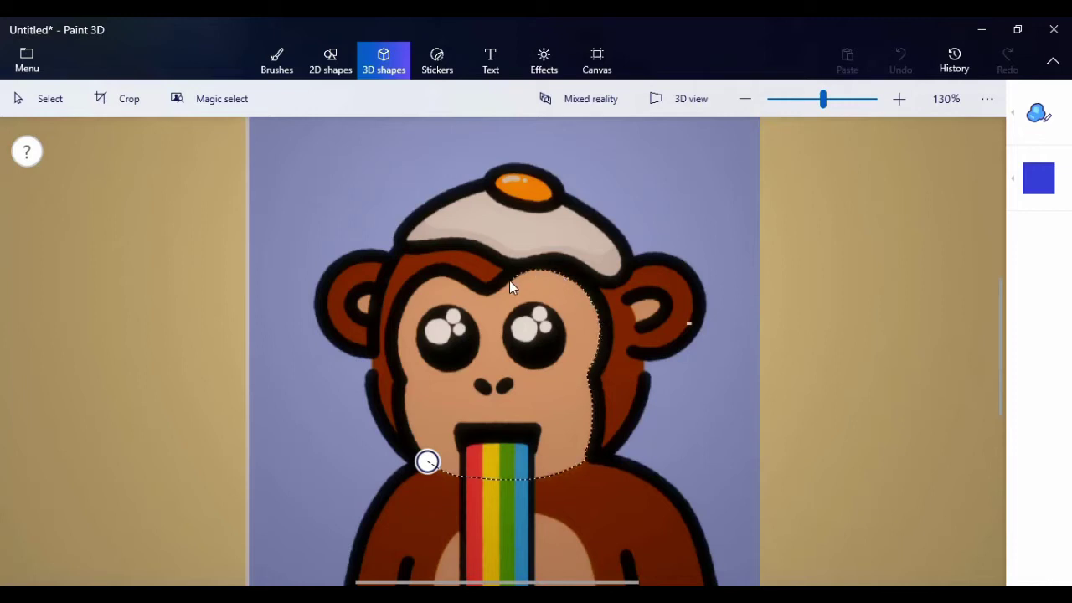
{"action": "mouse_move", "coordinate": [434, 279]}
{"action": "left_mouse_down"}
{"action": "mouse_move", "coordinate": [407, 295]}
{"action": "mouse_move", "coordinate": [393, 334]}
{"action": "mouse_move", "coordinate": [411, 431]}
{"action": "mouse_move", "coordinate": [430, 464]}
{"action": "left_mouse_up"}
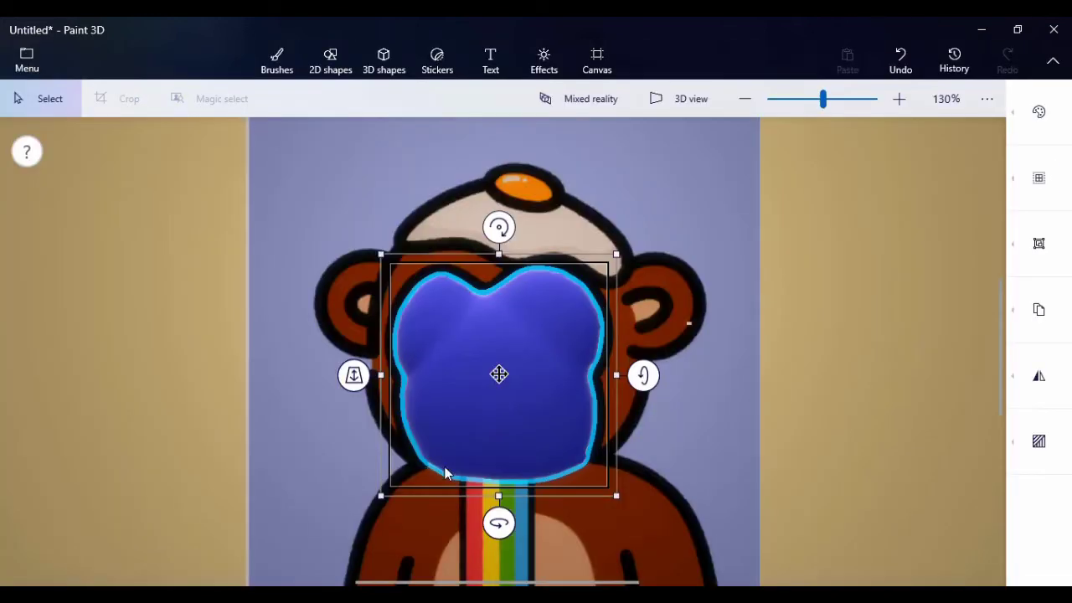
{"action": "left_click_drag", "start_coordinate": [521, 442], "coordinate": [160, 371]}
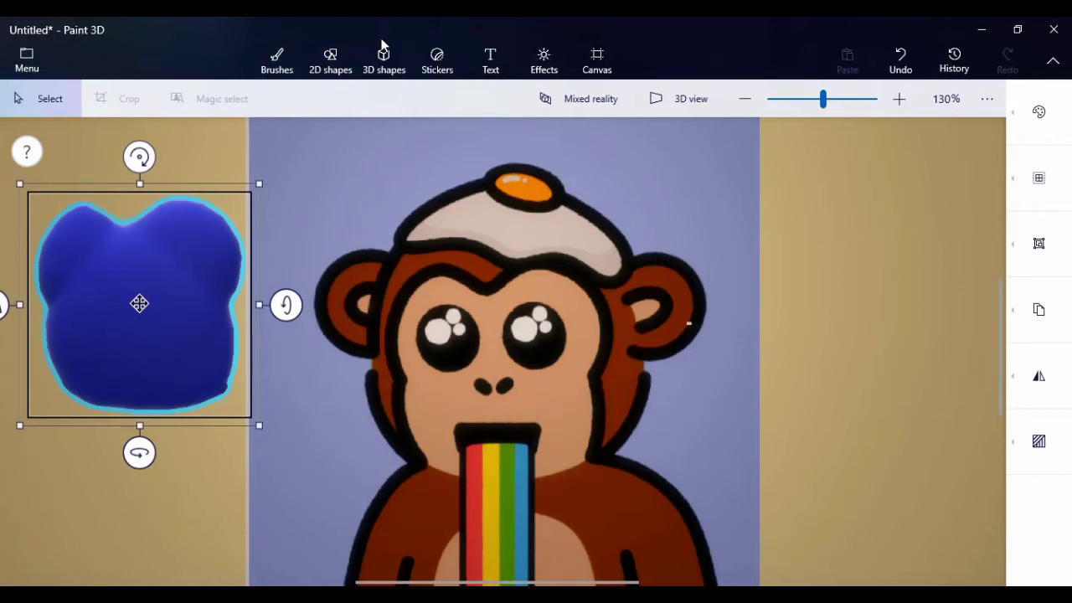
- Trace the monkey's whole head without the ears as a soft-edge 3D doodle and move it to the right of the picture
{"action": "left_click", "coordinate": [384, 59]}
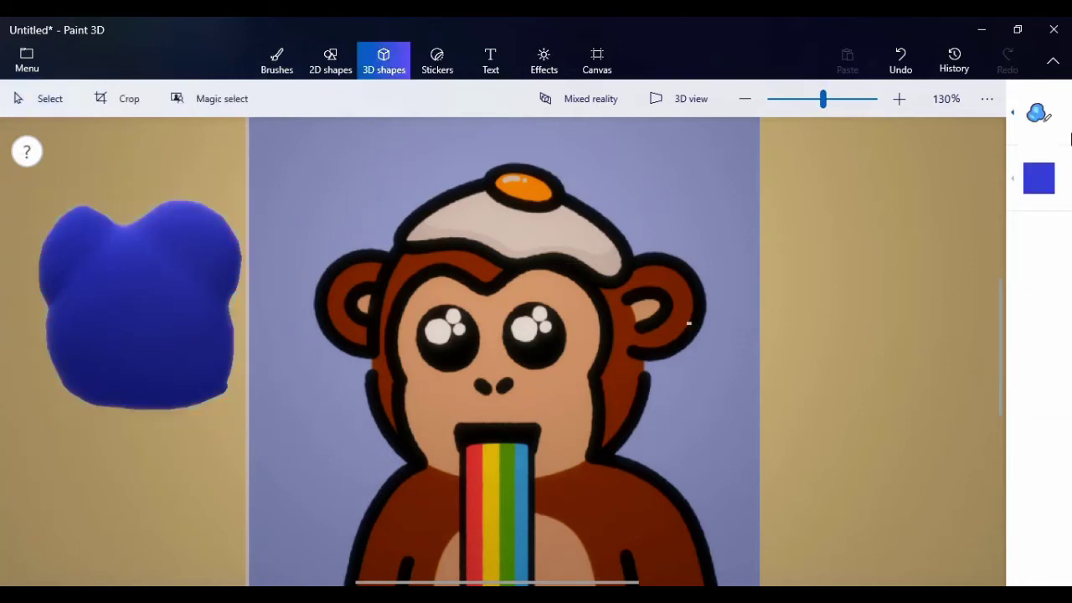
{"action": "left_click", "coordinate": [1039, 113]}
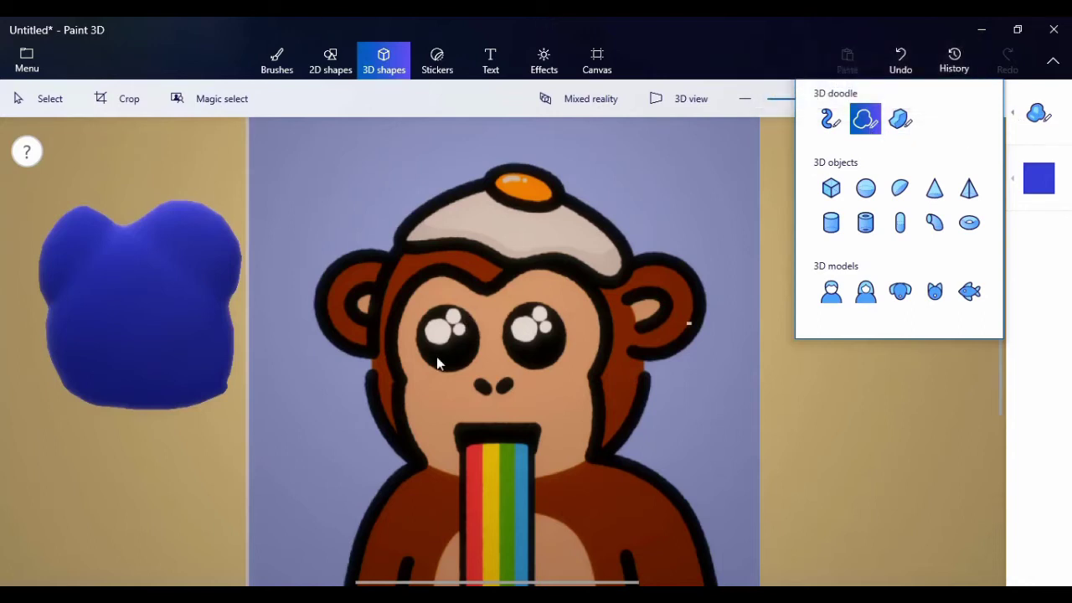
{"action": "left_click", "coordinate": [421, 468]}
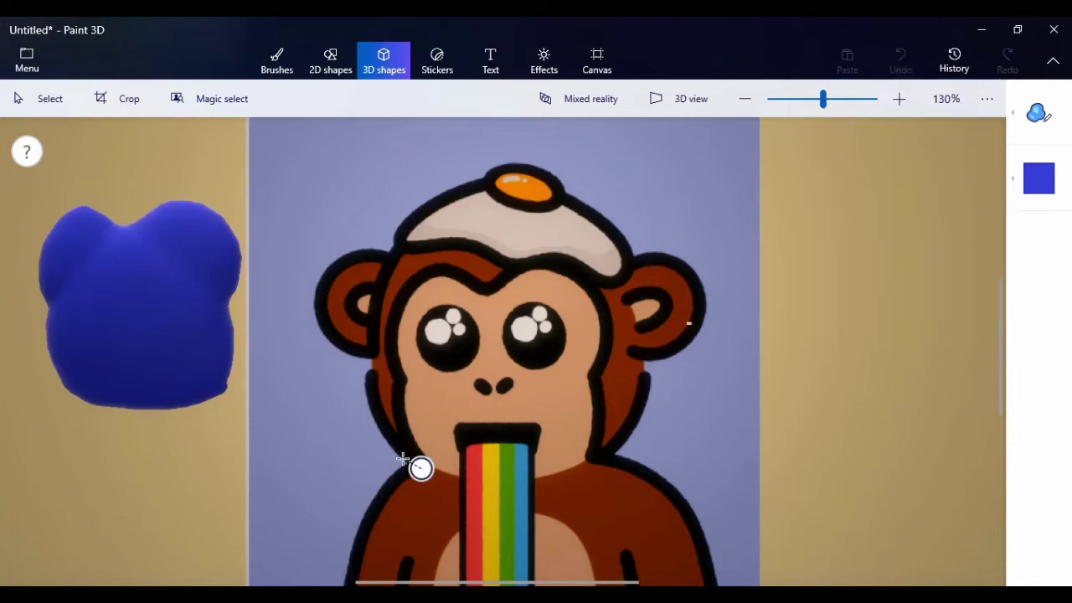
{"action": "mouse_move", "coordinate": [402, 459]}
{"action": "left_mouse_down"}
{"action": "mouse_move", "coordinate": [380, 431]}
{"action": "mouse_move", "coordinate": [367, 373]}
{"action": "mouse_move", "coordinate": [370, 308]}
{"action": "mouse_move", "coordinate": [391, 251]}
{"action": "mouse_move", "coordinate": [427, 227]}
{"action": "left_mouse_up"}
{"action": "mouse_move", "coordinate": [535, 202]}
{"action": "left_mouse_down"}
{"action": "mouse_move", "coordinate": [602, 240]}
{"action": "mouse_move", "coordinate": [632, 289]}
{"action": "left_mouse_up"}
{"action": "mouse_move", "coordinate": [635, 423]}
{"action": "left_mouse_down"}
{"action": "mouse_move", "coordinate": [604, 461]}
{"action": "mouse_move", "coordinate": [558, 478]}
{"action": "mouse_move", "coordinate": [497, 489]}
{"action": "mouse_move", "coordinate": [426, 474]}
{"action": "mouse_move", "coordinate": [410, 459]}
{"action": "mouse_move", "coordinate": [412, 471]}
{"action": "left_mouse_up"}
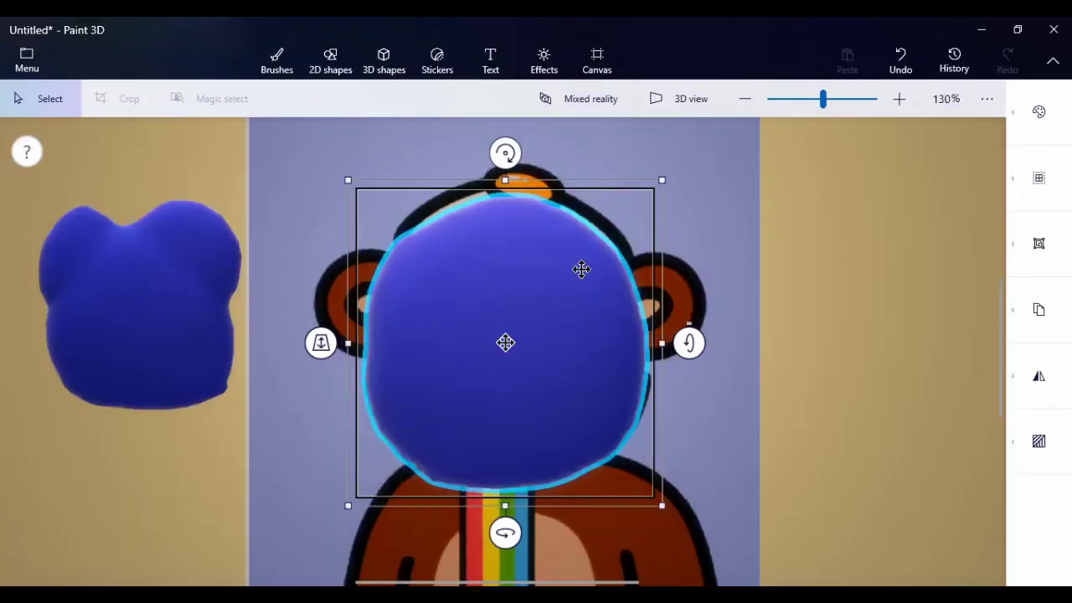
{"action": "mouse_move", "coordinate": [560, 302]}
{"action": "left_mouse_down"}
{"action": "mouse_move", "coordinate": [211, 419]}
{"action": "mouse_move", "coordinate": [934, 264]}
{"action": "mouse_move", "coordinate": [921, 211]}
{"action": "left_mouse_up"}
{"action": "left_click", "coordinate": [802, 505]}
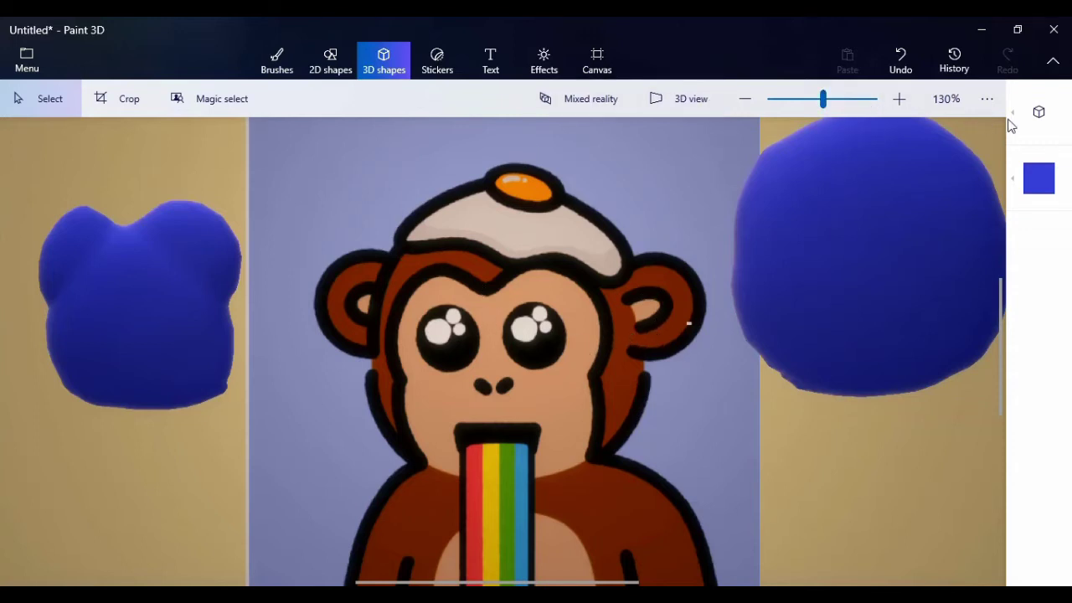
- Trace the curved outer part of the monkey's right-hand ear as a soft-edge 3D doodle and place it below the head shape
{"action": "left_click", "coordinate": [1039, 112]}
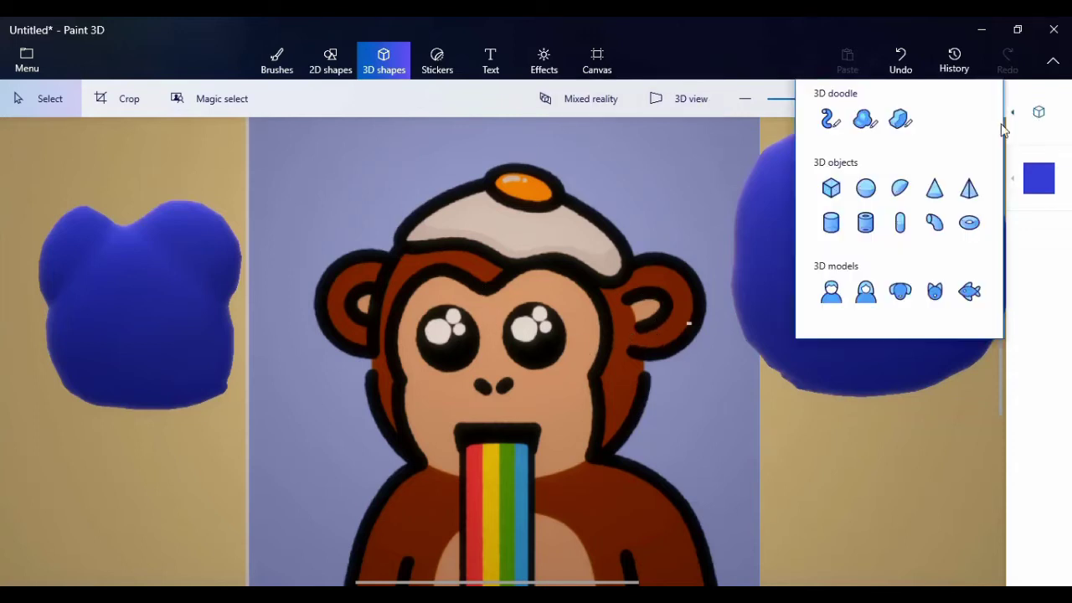
{"action": "left_click", "coordinate": [879, 127]}
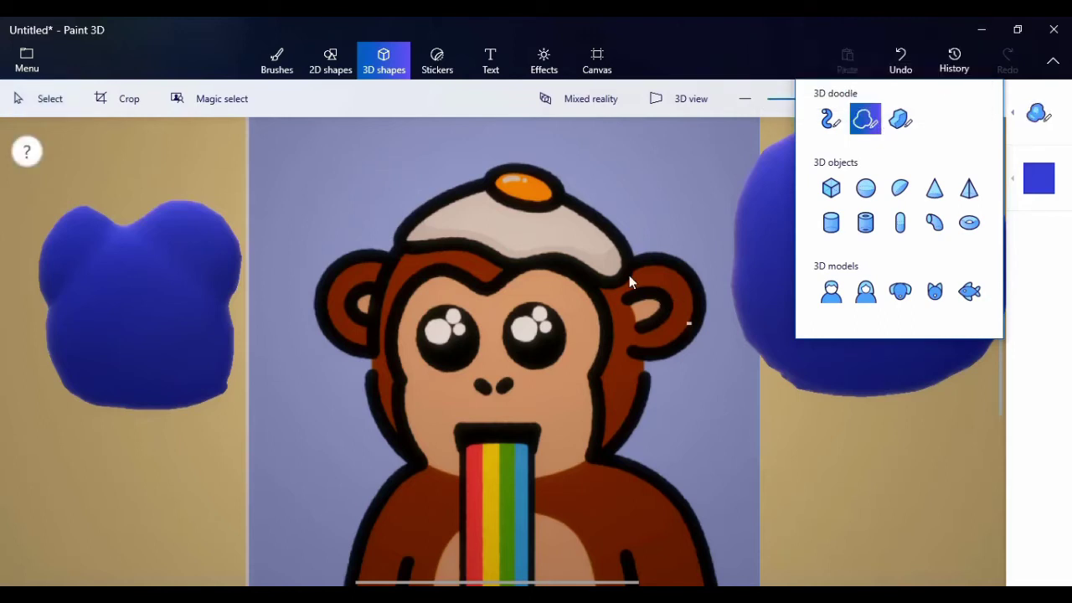
{"action": "mouse_move", "coordinate": [630, 279]}
{"action": "left_mouse_down"}
{"action": "mouse_move", "coordinate": [641, 269]}
{"action": "mouse_move", "coordinate": [692, 315]}
{"action": "mouse_move", "coordinate": [673, 340]}
{"action": "mouse_move", "coordinate": [634, 349]}
{"action": "mouse_move", "coordinate": [674, 315]}
{"action": "mouse_move", "coordinate": [670, 295]}
{"action": "mouse_move", "coordinate": [624, 295]}
{"action": "mouse_move", "coordinate": [620, 279]}
{"action": "mouse_move", "coordinate": [636, 274]}
{"action": "left_mouse_up"}
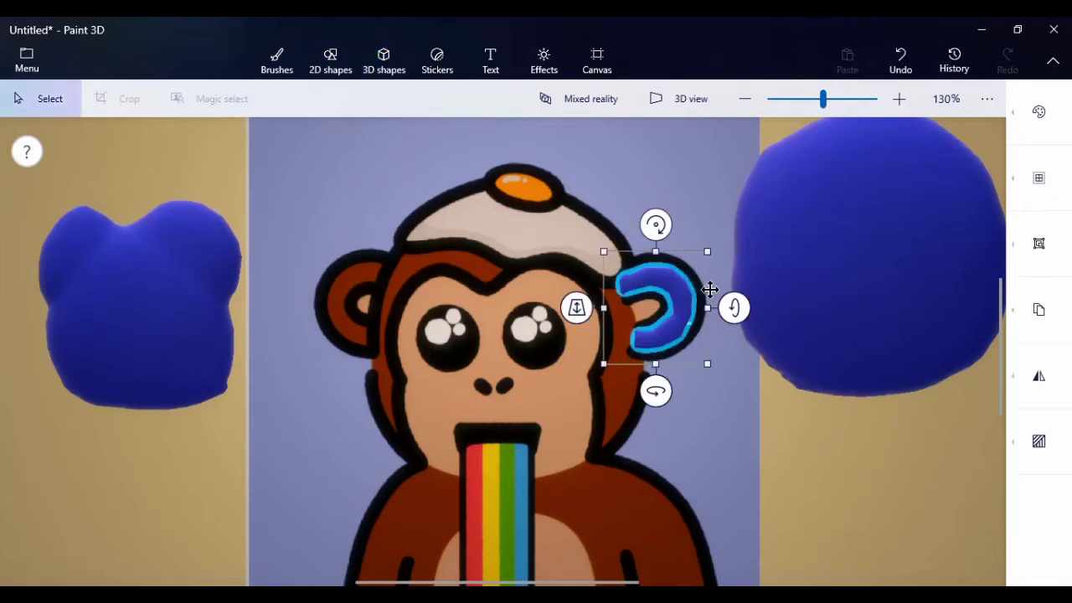
{"action": "left_click_drag", "start_coordinate": [643, 315], "coordinate": [843, 462]}
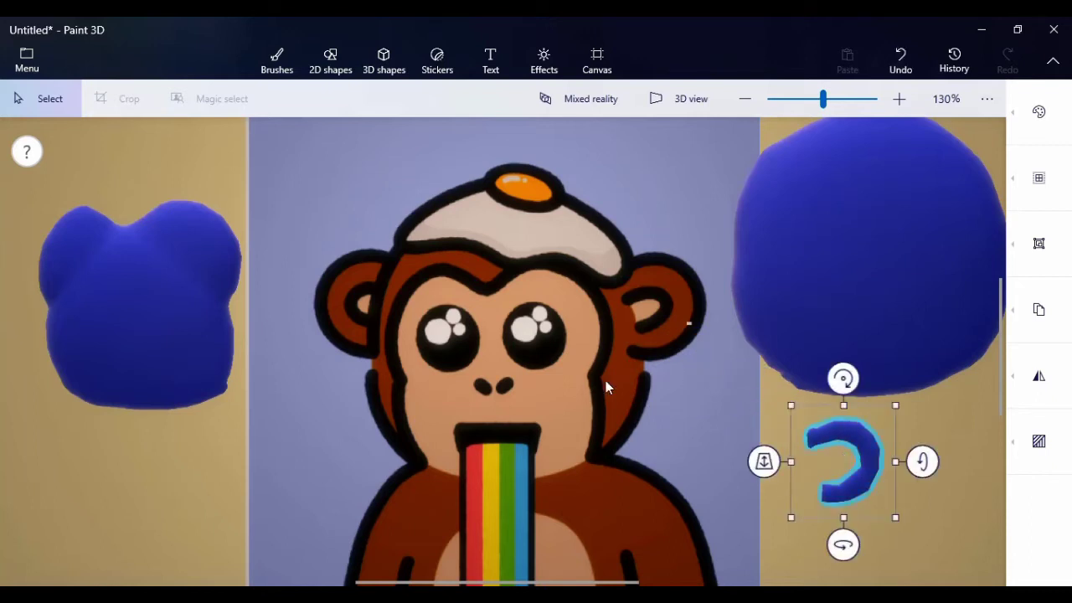
{"action": "left_click", "coordinate": [311, 454]}
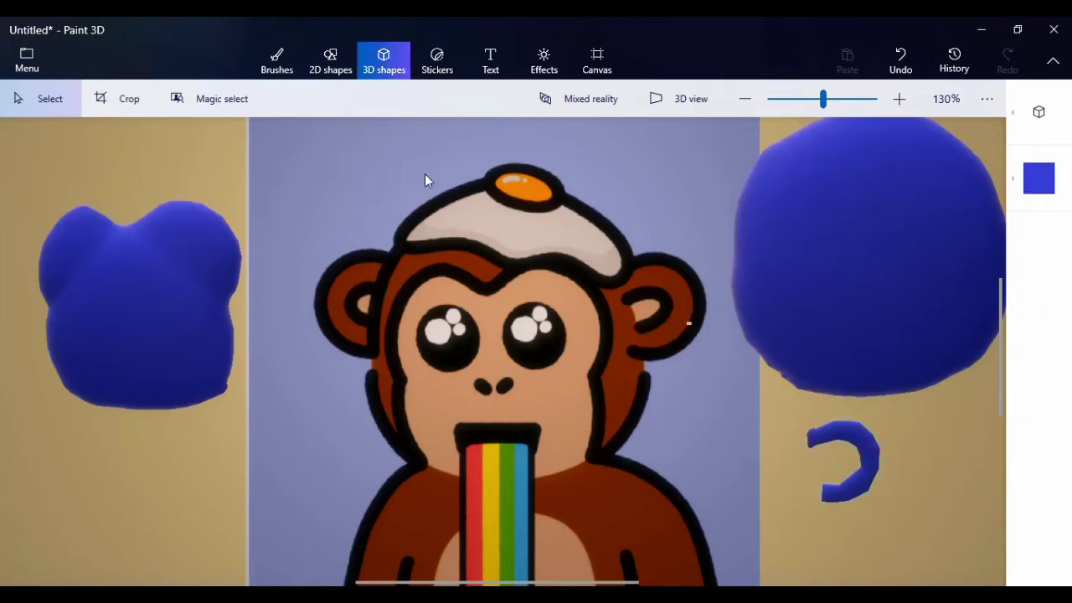
- Trace the egg white on the monkey's head as a soft-edge 3D doodle and move it above the face shape
{"action": "left_click", "coordinate": [1027, 122]}
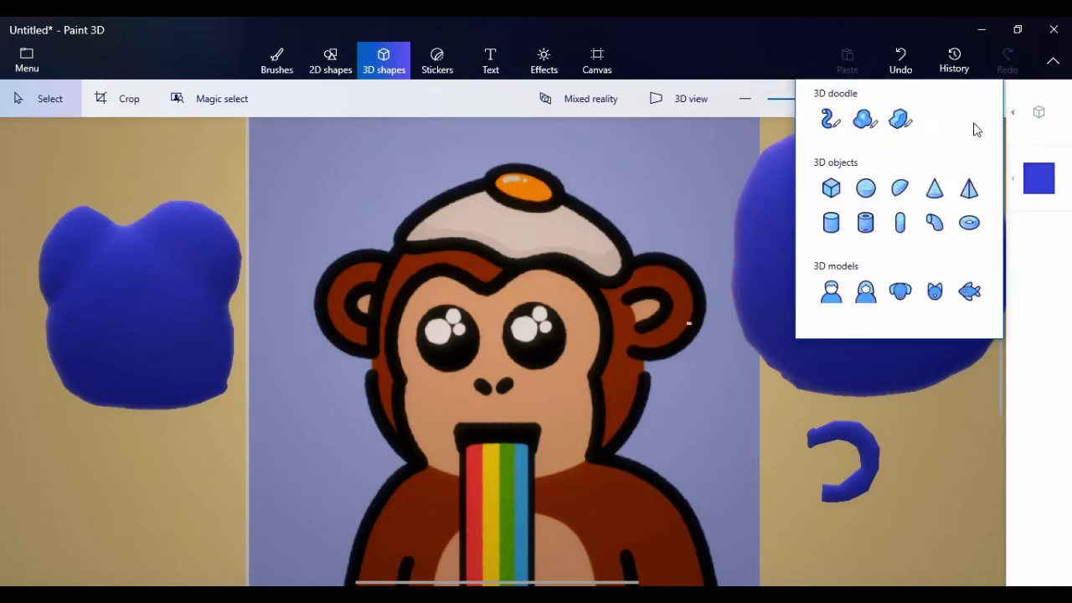
{"action": "left_click", "coordinate": [871, 127]}
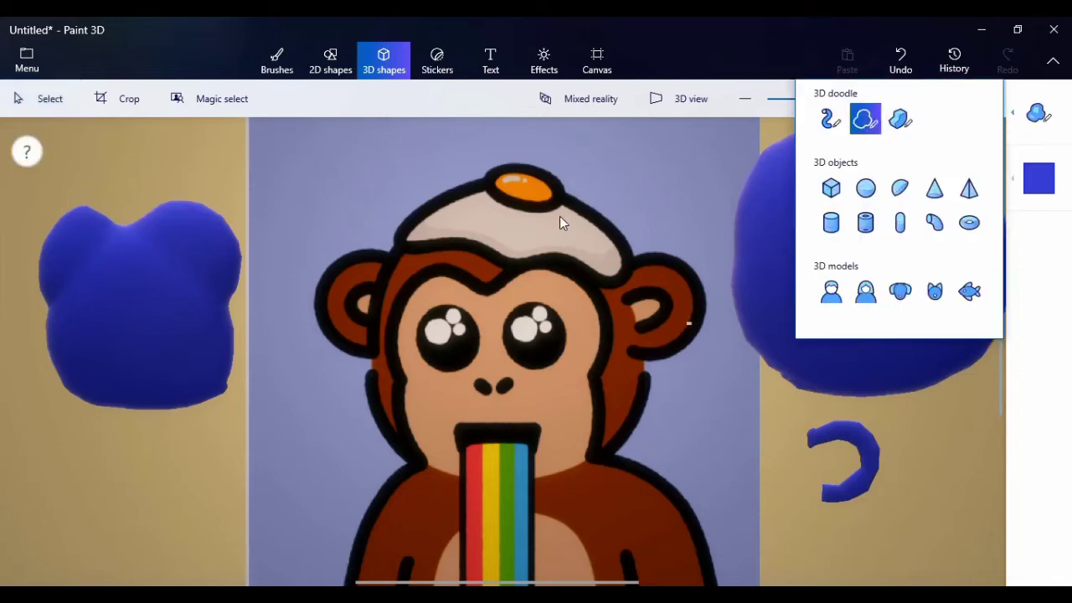
{"action": "left_click", "coordinate": [406, 242]}
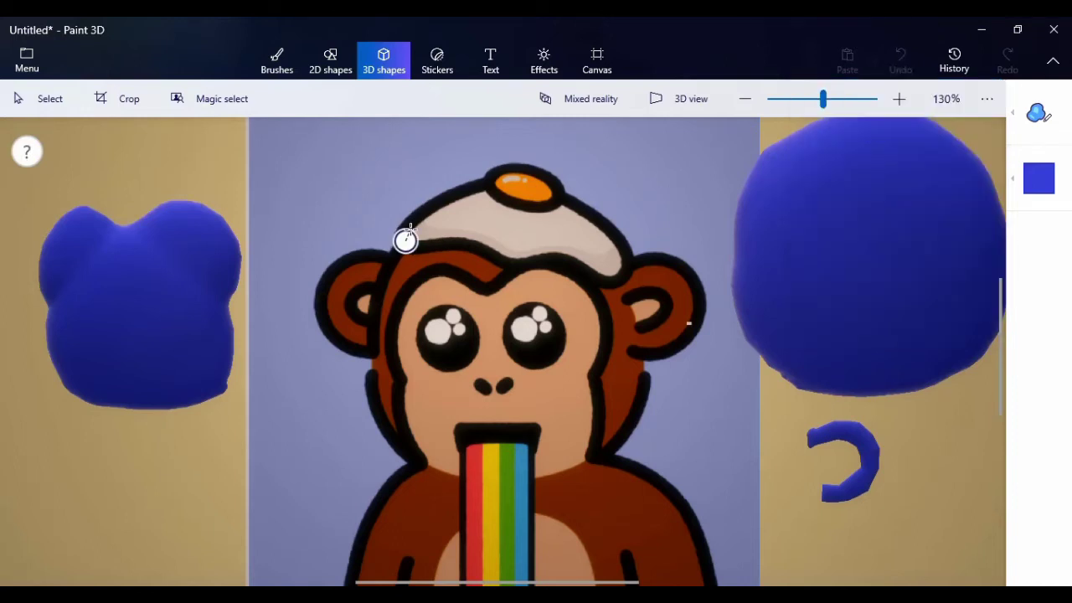
{"action": "mouse_move", "coordinate": [443, 207]}
{"action": "left_mouse_down"}
{"action": "mouse_move", "coordinate": [503, 186]}
{"action": "mouse_move", "coordinate": [543, 193]}
{"action": "mouse_move", "coordinate": [616, 245]}
{"action": "mouse_move", "coordinate": [613, 300]}
{"action": "mouse_move", "coordinate": [621, 271]}
{"action": "mouse_move", "coordinate": [605, 276]}
{"action": "mouse_move", "coordinate": [572, 256]}
{"action": "mouse_move", "coordinate": [367, 240]}
{"action": "mouse_move", "coordinate": [434, 269]}
{"action": "mouse_move", "coordinate": [431, 313]}
{"action": "mouse_move", "coordinate": [415, 334]}
{"action": "mouse_move", "coordinate": [375, 296]}
{"action": "mouse_move", "coordinate": [287, 175]}
{"action": "left_mouse_up"}
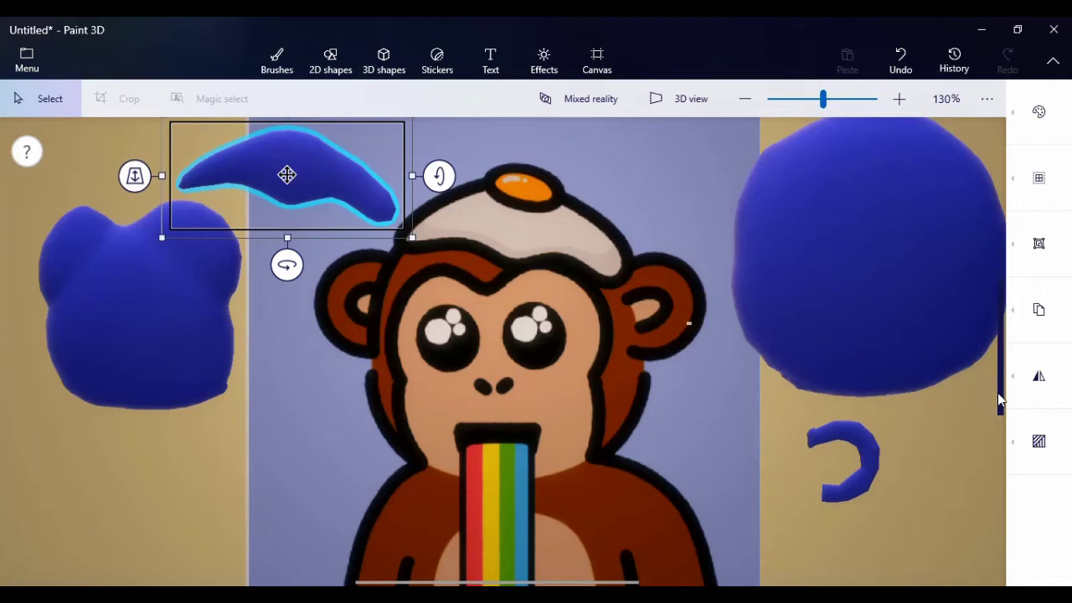
- Trace the monkey's shoulders and torso as a soft-edge 3D doodle and move the shape below the face shape
{"action": "scroll", "coordinate": [998, 401], "scroll_direction": "down", "scroll_amount": 1}
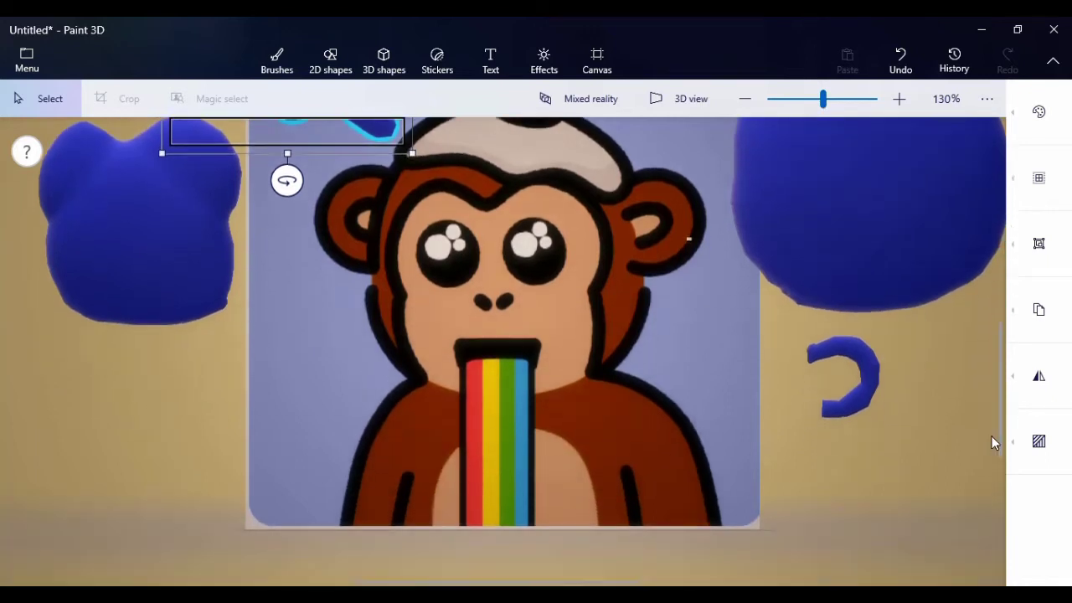
{"action": "key", "text": "ctrl+3"}
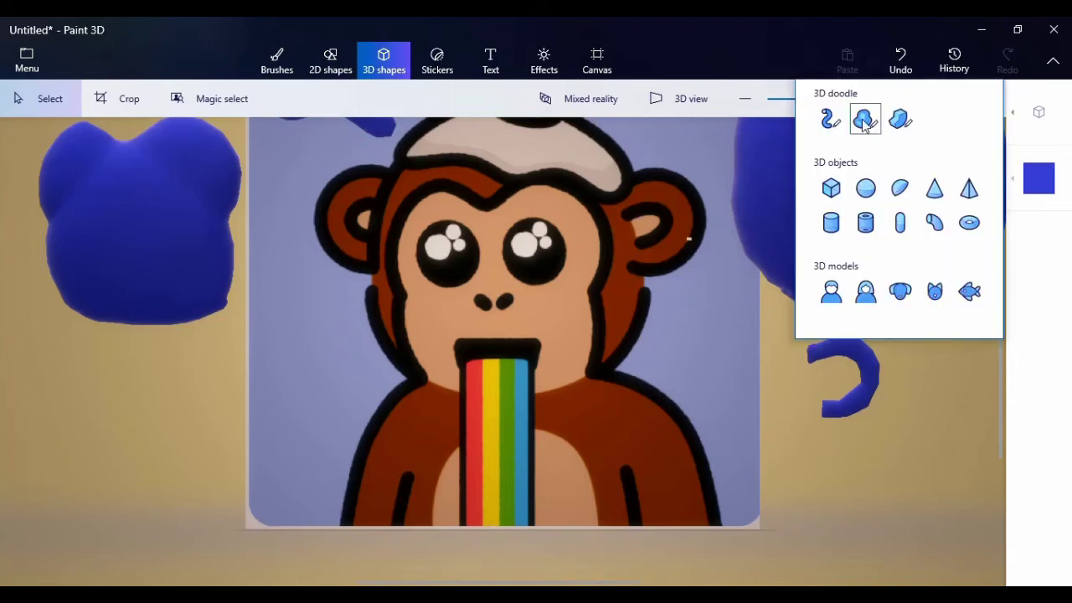
{"action": "left_click", "coordinate": [865, 119]}
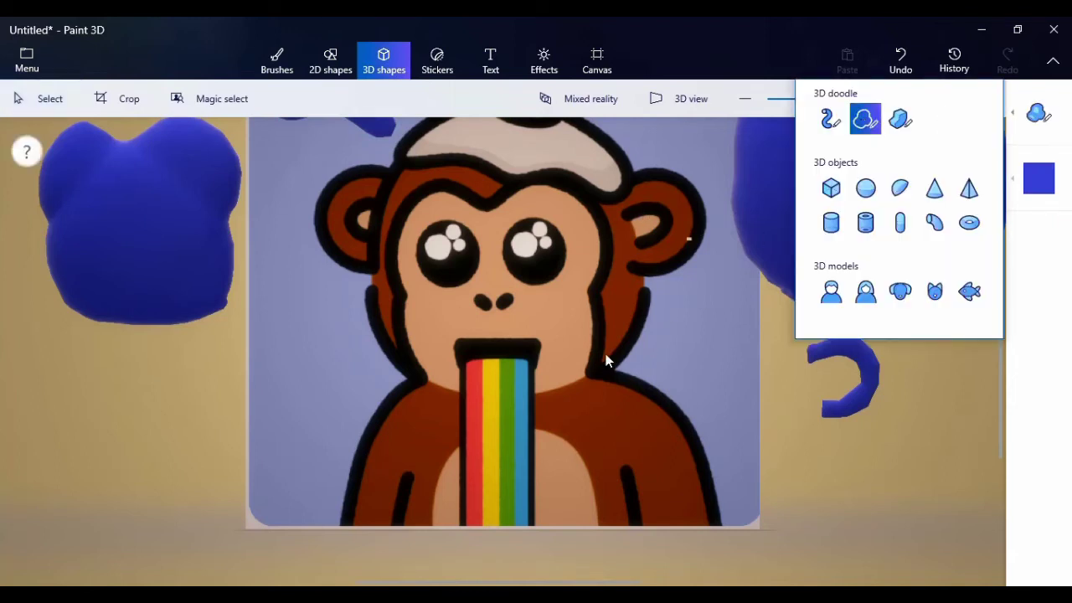
{"action": "left_click", "coordinate": [426, 375]}
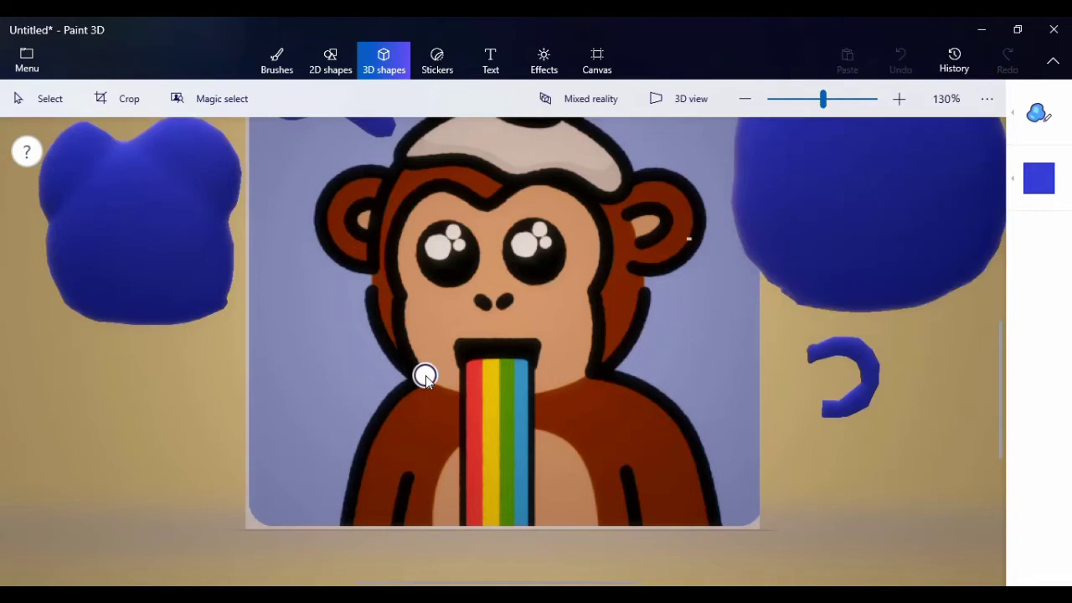
{"action": "mouse_move", "coordinate": [426, 377]}
{"action": "left_mouse_down"}
{"action": "mouse_move", "coordinate": [372, 442]}
{"action": "mouse_move", "coordinate": [353, 529]}
{"action": "mouse_move", "coordinate": [718, 531]}
{"action": "mouse_move", "coordinate": [687, 443]}
{"action": "mouse_move", "coordinate": [636, 391]}
{"action": "mouse_move", "coordinate": [591, 377]}
{"action": "mouse_move", "coordinate": [495, 397]}
{"action": "mouse_move", "coordinate": [425, 377]}
{"action": "left_mouse_up"}
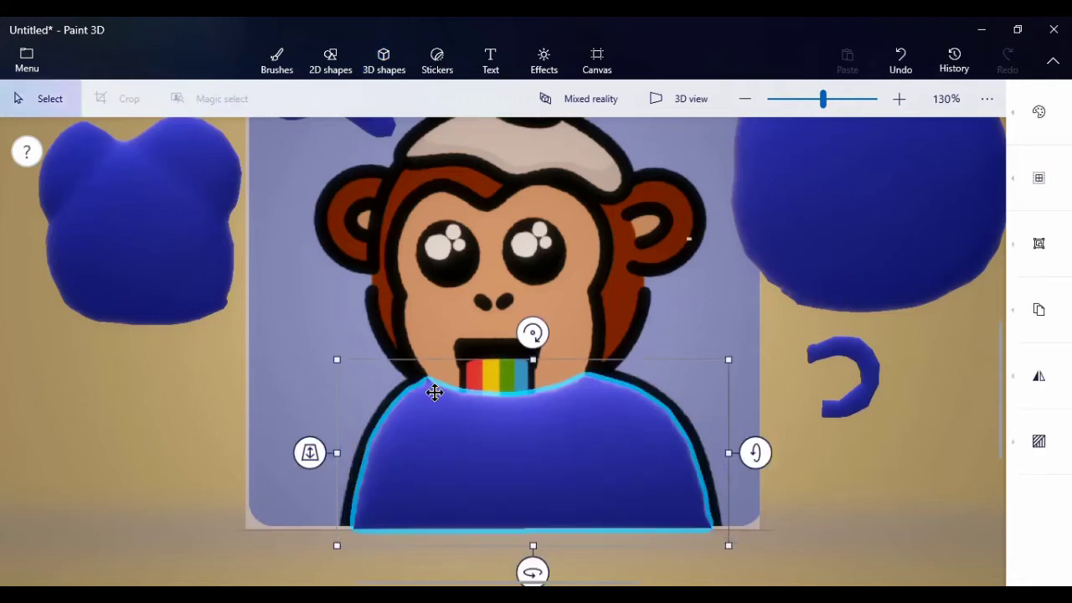
{"action": "left_click_drag", "start_coordinate": [441, 402], "coordinate": [114, 421]}
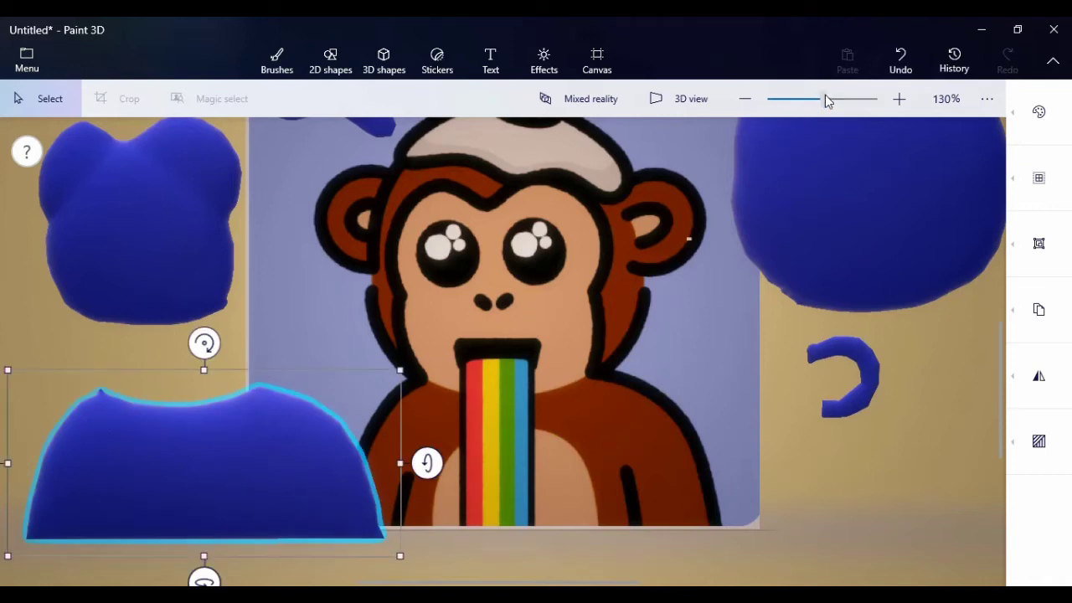
- Move the torso shape further left, clear of the picture, and place the face shape over the monkey's face
{"action": "left_click_drag", "start_coordinate": [825, 99], "coordinate": [811, 100]}
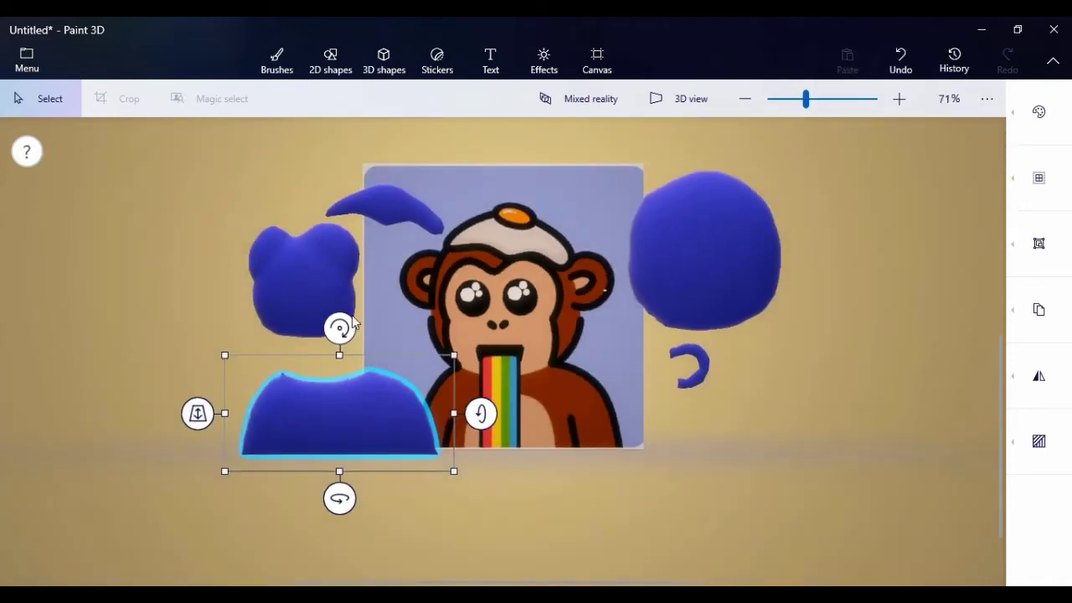
{"action": "left_click_drag", "start_coordinate": [355, 383], "coordinate": [234, 371]}
{"action": "left_click", "coordinate": [307, 282]}
{"action": "left_click_drag", "start_coordinate": [311, 271], "coordinate": [507, 307]}
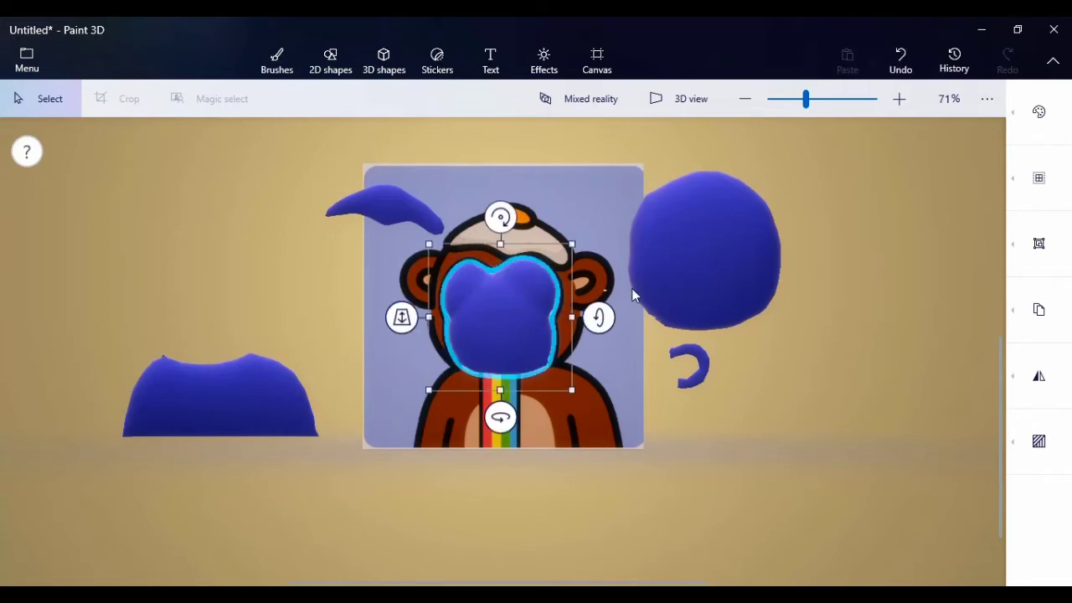
- Place the head shape over the monkey's head, adjust its depth behind the face shape, and stretch its lower edge slightly
{"action": "left_click", "coordinate": [665, 336]}
{"action": "left_click_drag", "start_coordinate": [704, 264], "coordinate": [503, 296]}
{"action": "mouse_move", "coordinate": [386, 293]}
{"action": "left_mouse_down"}
{"action": "mouse_move", "coordinate": [392, 308]}
{"action": "mouse_move", "coordinate": [390, 285]}
{"action": "mouse_move", "coordinate": [388, 300]}
{"action": "left_mouse_up"}
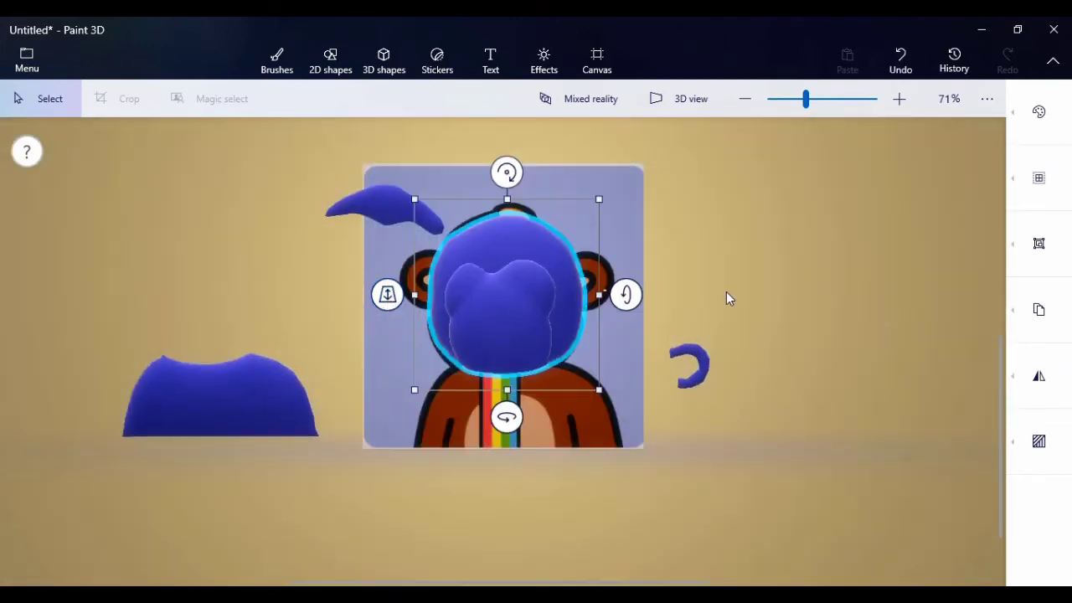
{"action": "left_click", "coordinate": [785, 269]}
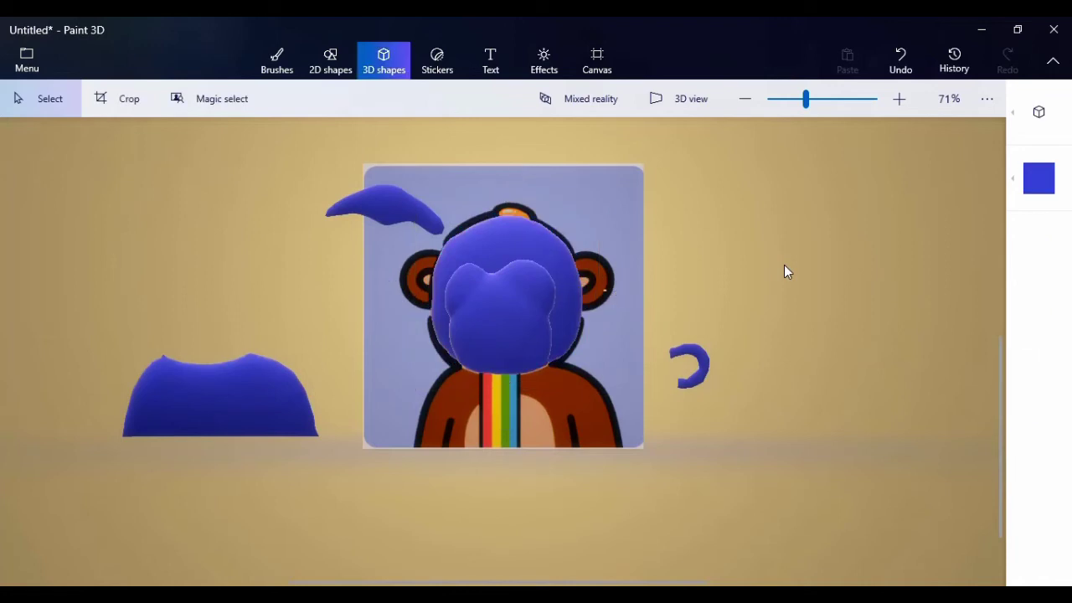
{"action": "left_click", "coordinate": [567, 346]}
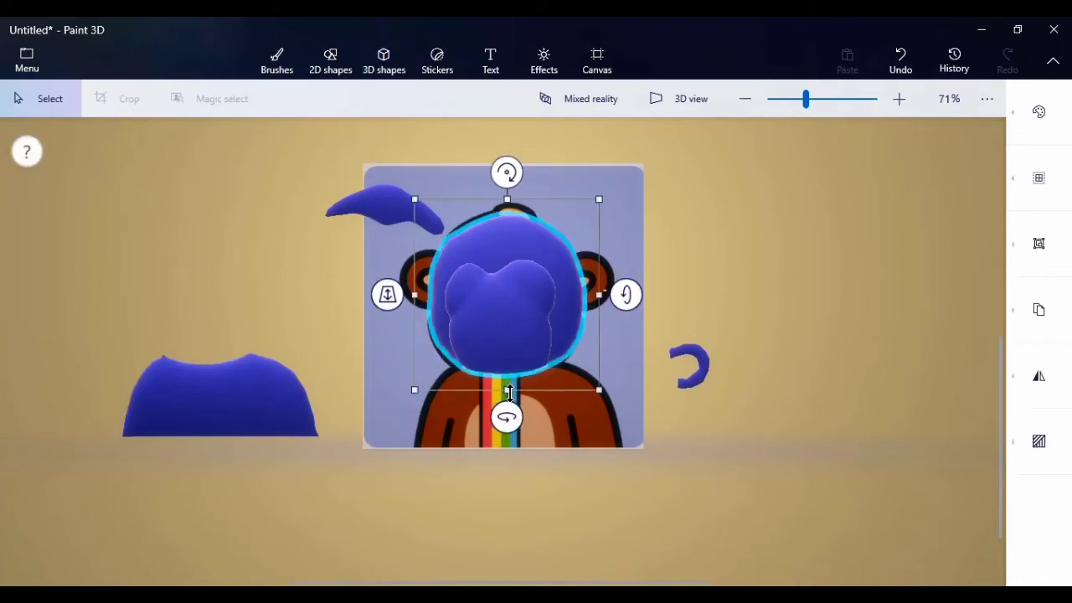
{"action": "left_click_drag", "start_coordinate": [507, 397], "coordinate": [508, 394]}
{"action": "left_click", "coordinate": [675, 271]}
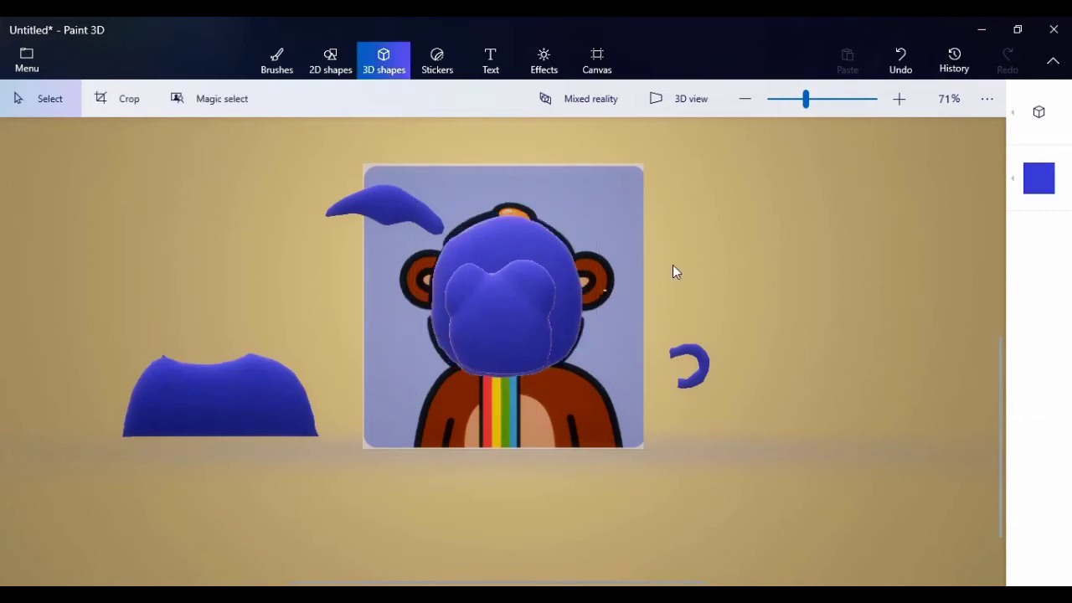
- Place the egg-white shape on top of the head shape, over the egg in the picture
{"action": "left_click", "coordinate": [420, 220]}
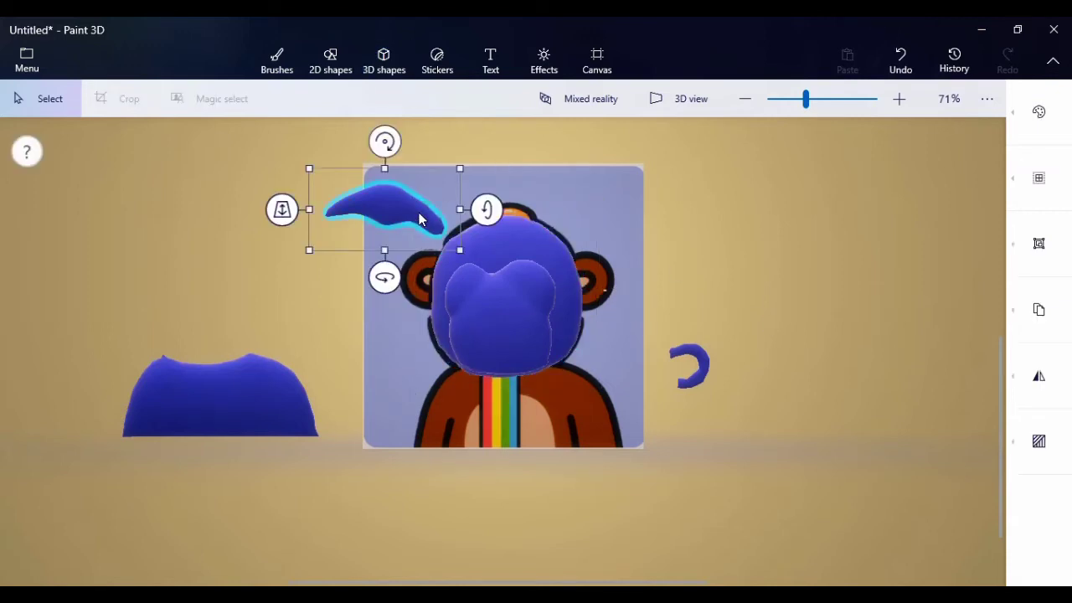
{"action": "left_click_drag", "start_coordinate": [405, 203], "coordinate": [525, 222]}
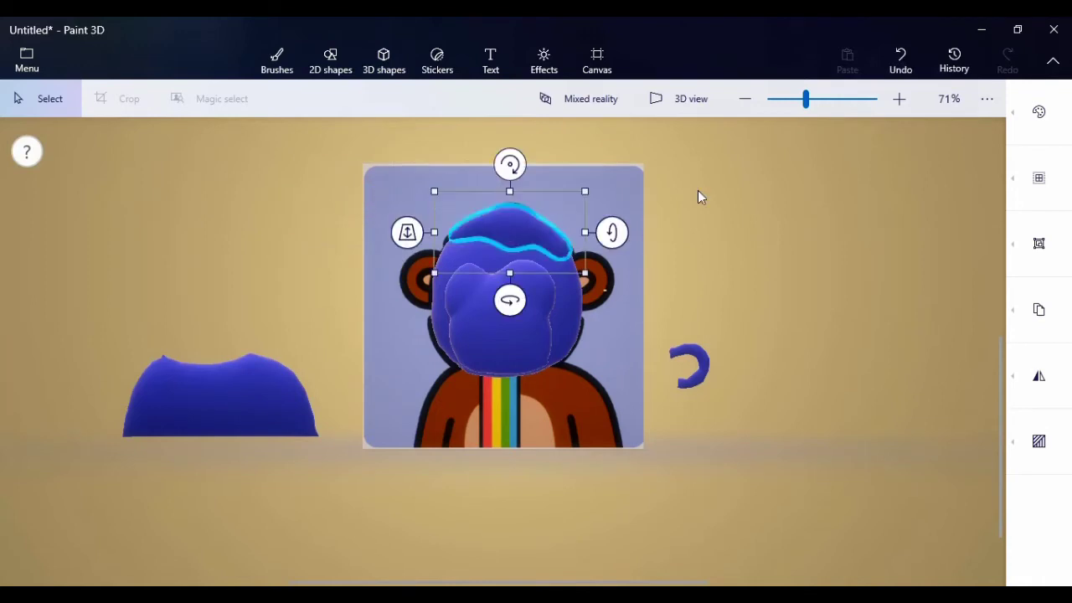
- Move the assembled head, face and egg-white shapes together to the left so the reference monkey's face is uncovered
{"action": "left_click", "coordinate": [701, 197]}
{"action": "left_click_drag", "start_coordinate": [356, 147], "coordinate": [638, 446]}
{"action": "left_click_drag", "start_coordinate": [562, 354], "coordinate": [365, 314]}
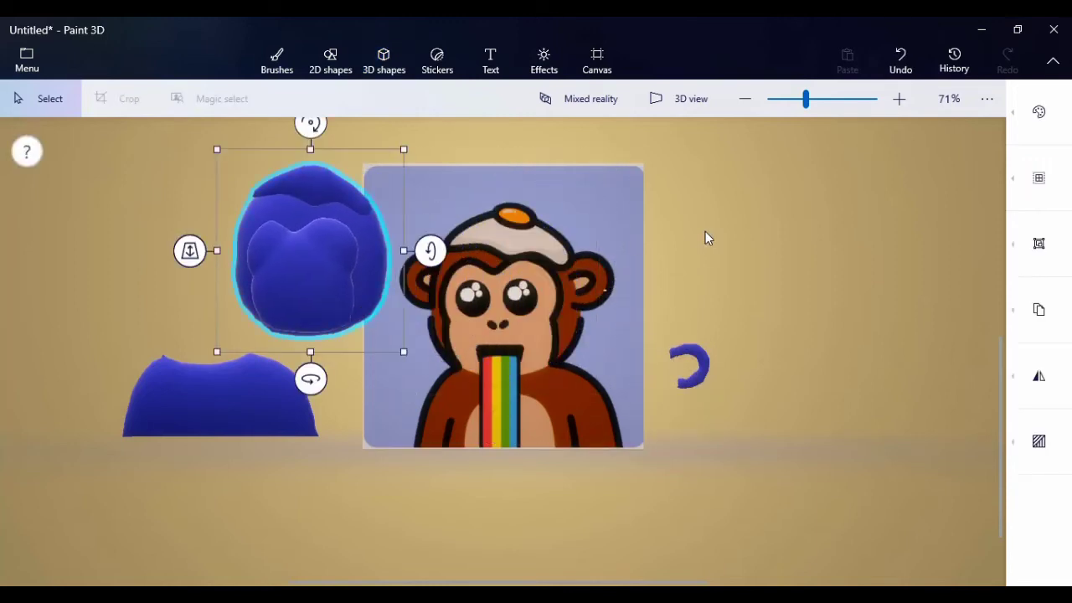
{"action": "left_click", "coordinate": [749, 211]}
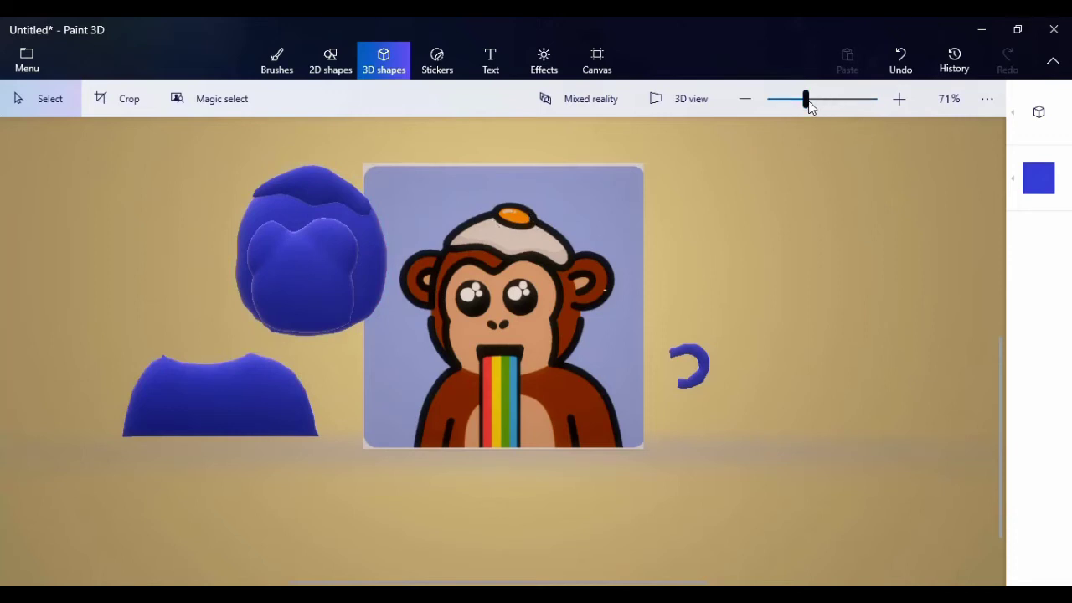
- Draw a 3D sphere over the orange yolk of the egg on the monkey's head
{"action": "left_click_drag", "start_coordinate": [807, 102], "coordinate": [817, 87]}
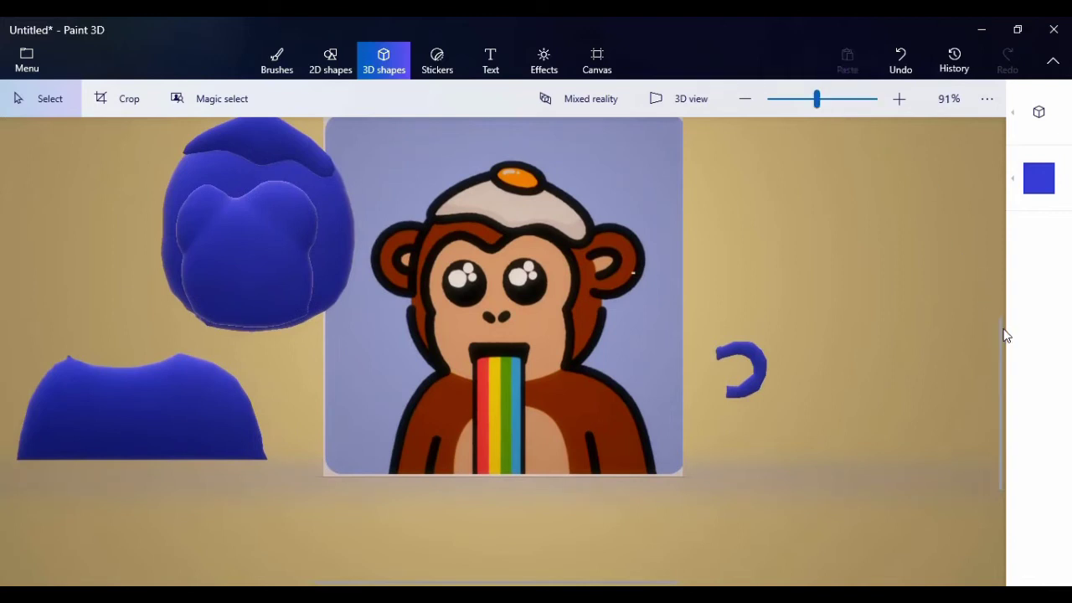
{"action": "left_click_drag", "start_coordinate": [1006, 335], "coordinate": [997, 249]}
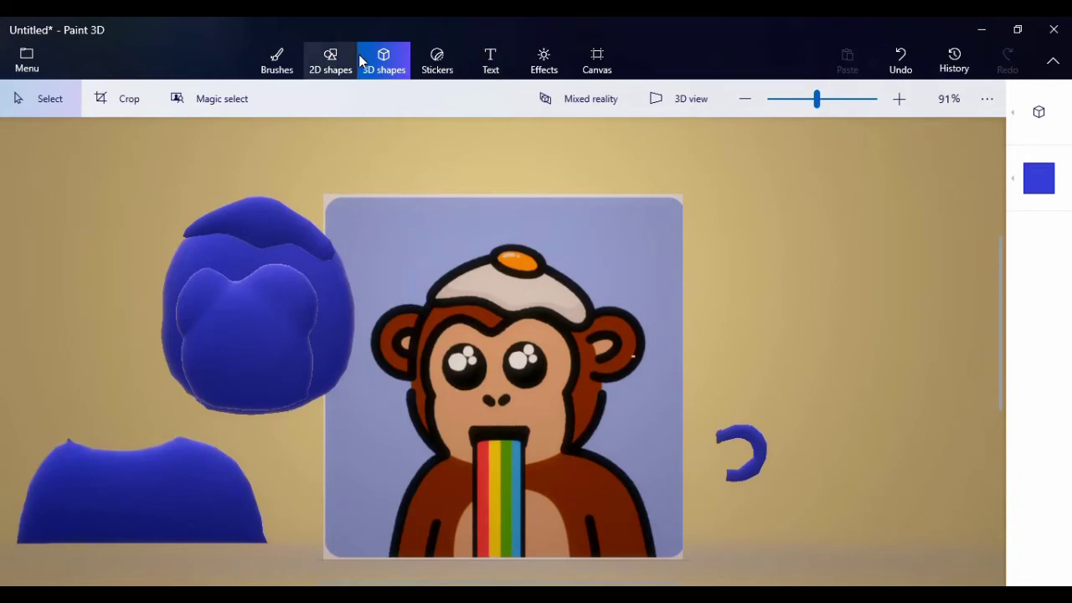
{"action": "left_click", "coordinate": [1045, 117]}
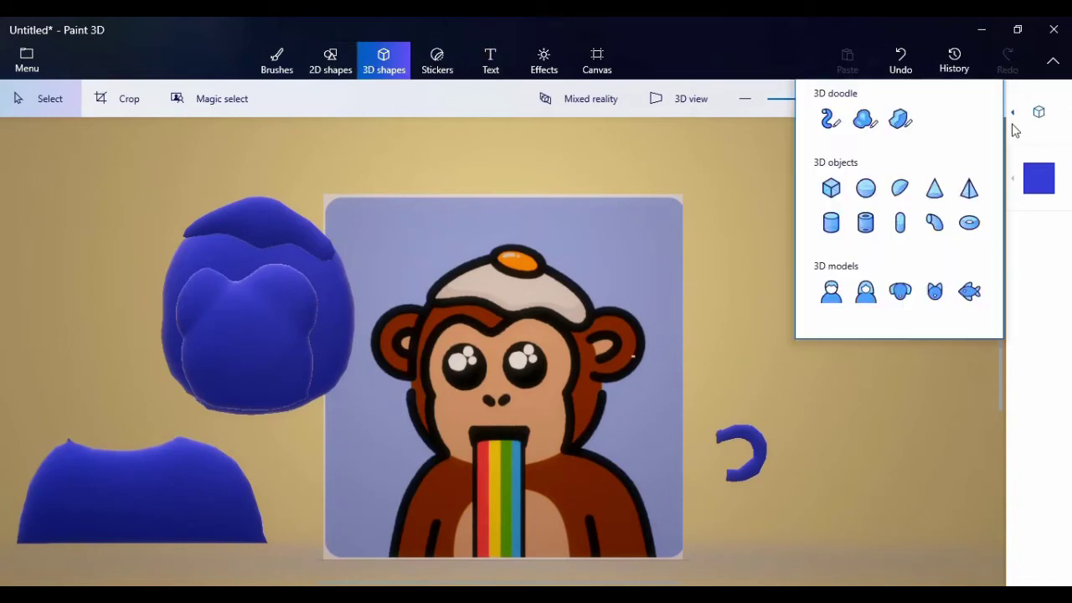
{"action": "left_click", "coordinate": [864, 194]}
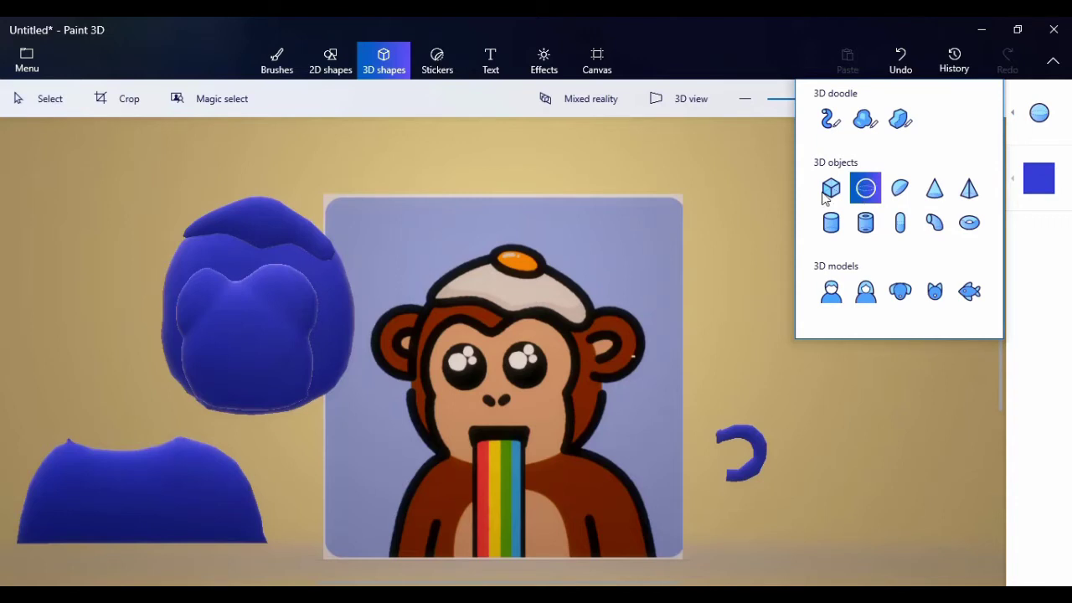
{"action": "left_click_drag", "start_coordinate": [519, 261], "coordinate": [542, 271]}
- Tilt the flattened yolk shape to match the yolk in the picture and move it clear above the picture
{"action": "left_click", "coordinate": [531, 259]}
{"action": "mouse_move", "coordinate": [520, 201]}
{"action": "left_mouse_down"}
{"action": "mouse_move", "coordinate": [541, 203]}
{"action": "mouse_move", "coordinate": [517, 191]}
{"action": "left_mouse_up"}
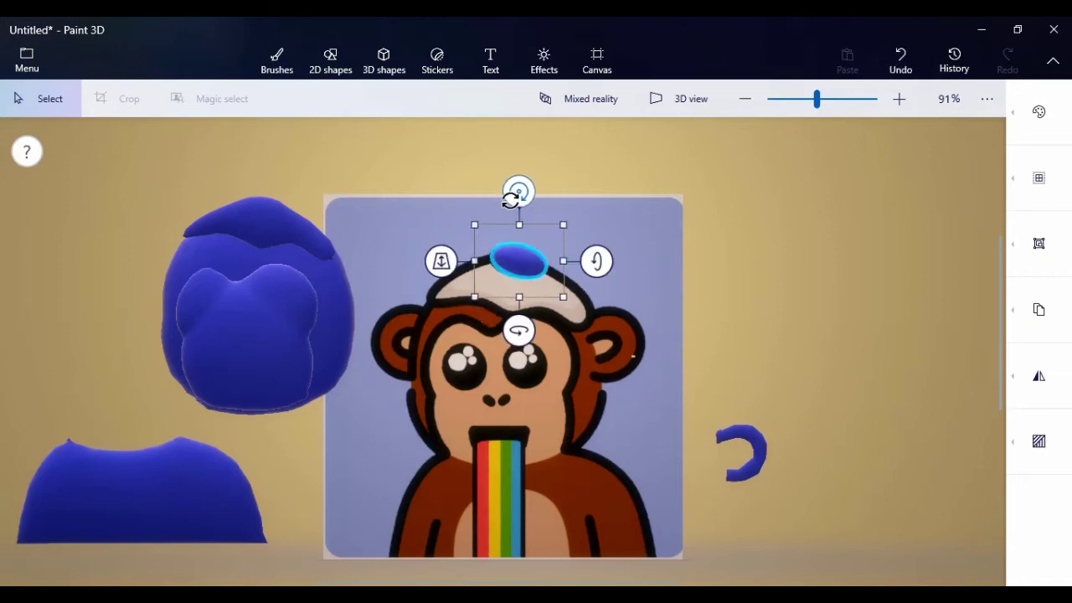
{"action": "left_click_drag", "start_coordinate": [525, 251], "coordinate": [524, 251]}
{"action": "left_click_drag", "start_coordinate": [518, 191], "coordinate": [516, 194]}
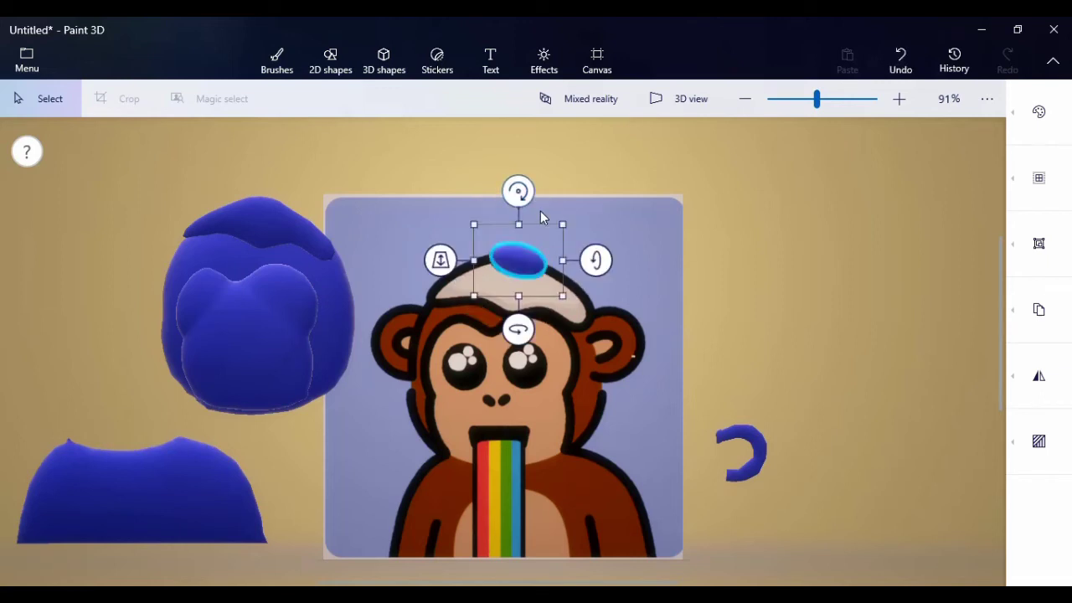
{"action": "left_click_drag", "start_coordinate": [531, 250], "coordinate": [373, 179]}
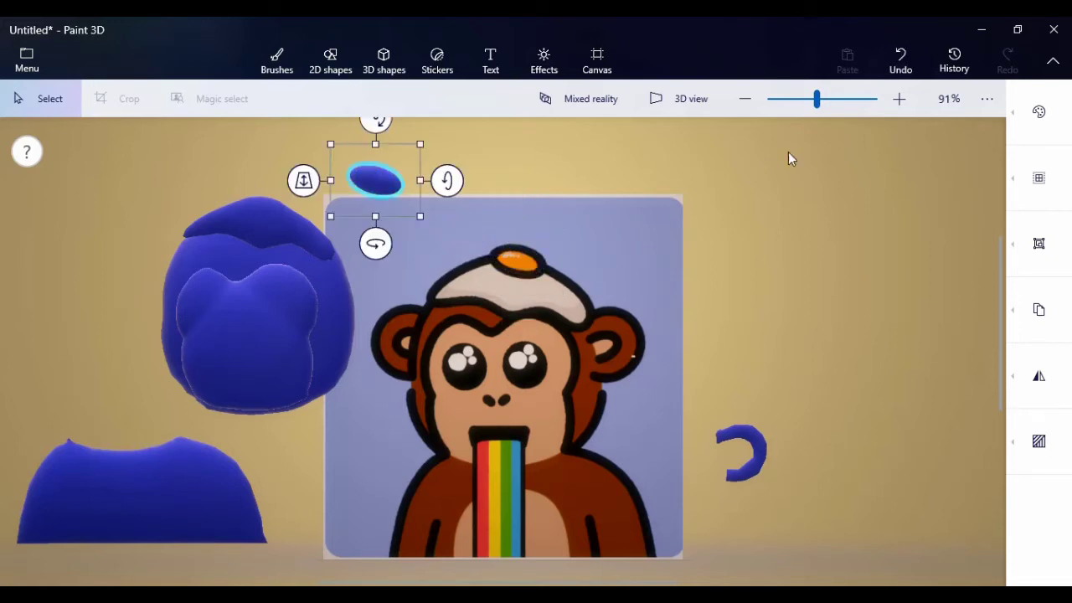
- Move the head assembly back over the monkey's head and place the yolk shape on top of the egg white
{"action": "left_click_drag", "start_coordinate": [820, 108], "coordinate": [799, 105]}
{"action": "left_click_drag", "start_coordinate": [244, 242], "coordinate": [526, 383]}
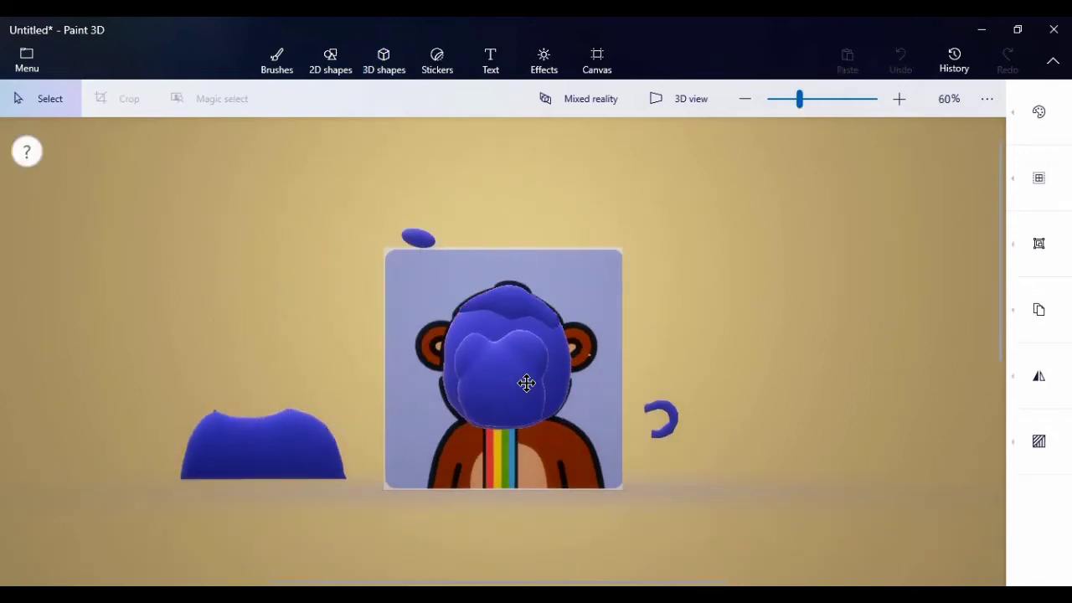
{"action": "left_click", "coordinate": [419, 238]}
{"action": "key", "text": "Delete"}
- Place the torso shape over the monkey's shoulders and body, directly below the head assembly
{"action": "left_click", "coordinate": [297, 452]}
{"action": "left_click_drag", "start_coordinate": [296, 452], "coordinate": [543, 459]}
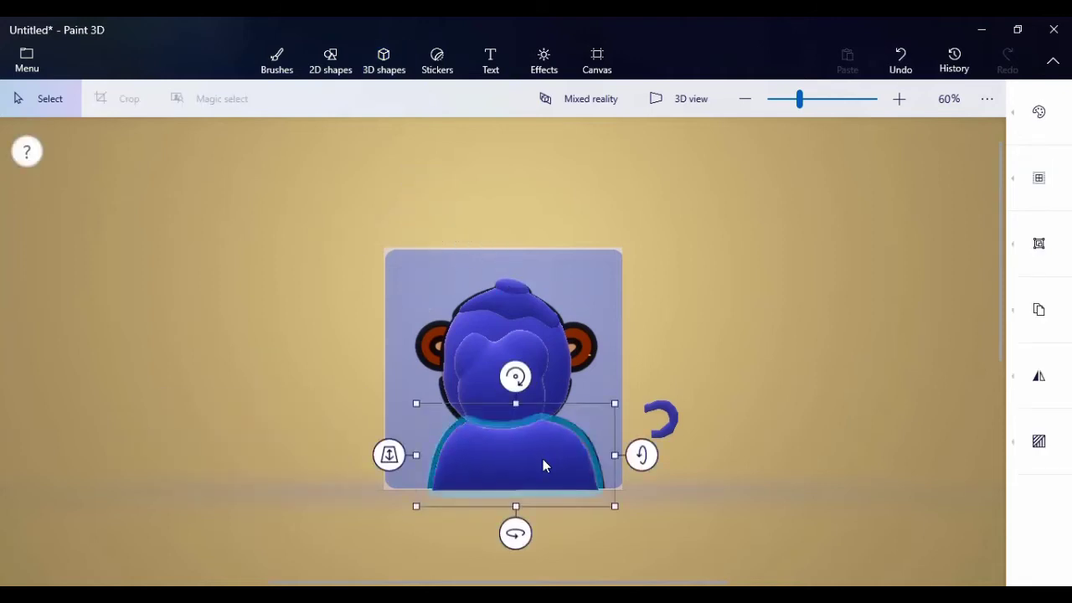
{"action": "left_click", "coordinate": [698, 366]}
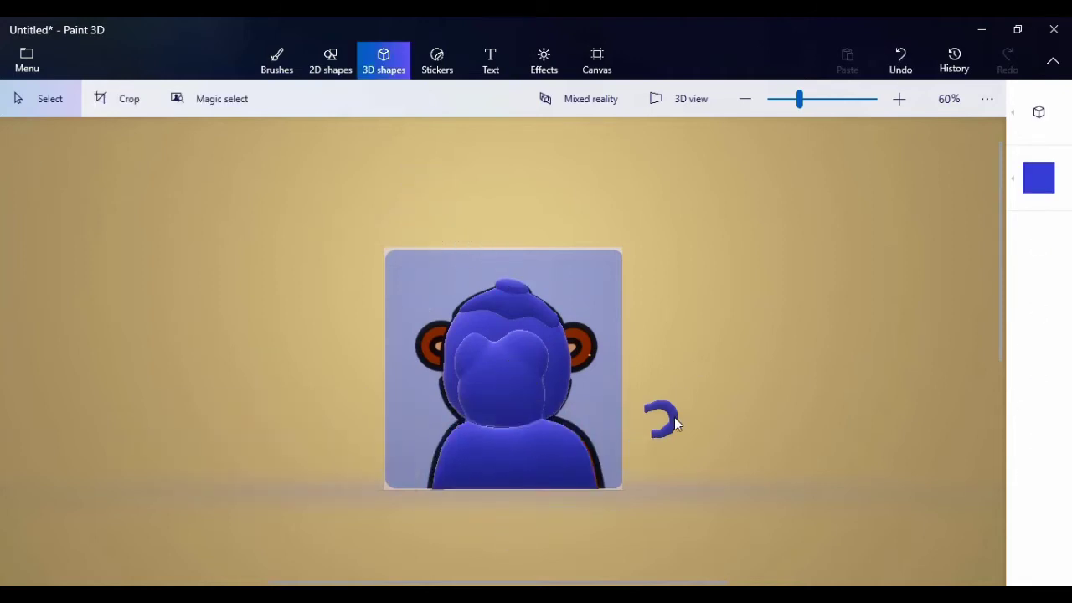
- Place the C-shaped ear piece over the monkey's right-hand ear in the picture, against the side of the head
{"action": "left_click", "coordinate": [672, 407]}
{"action": "left_click_drag", "start_coordinate": [672, 407], "coordinate": [515, 337]}
{"action": "left_click", "coordinate": [675, 392]}
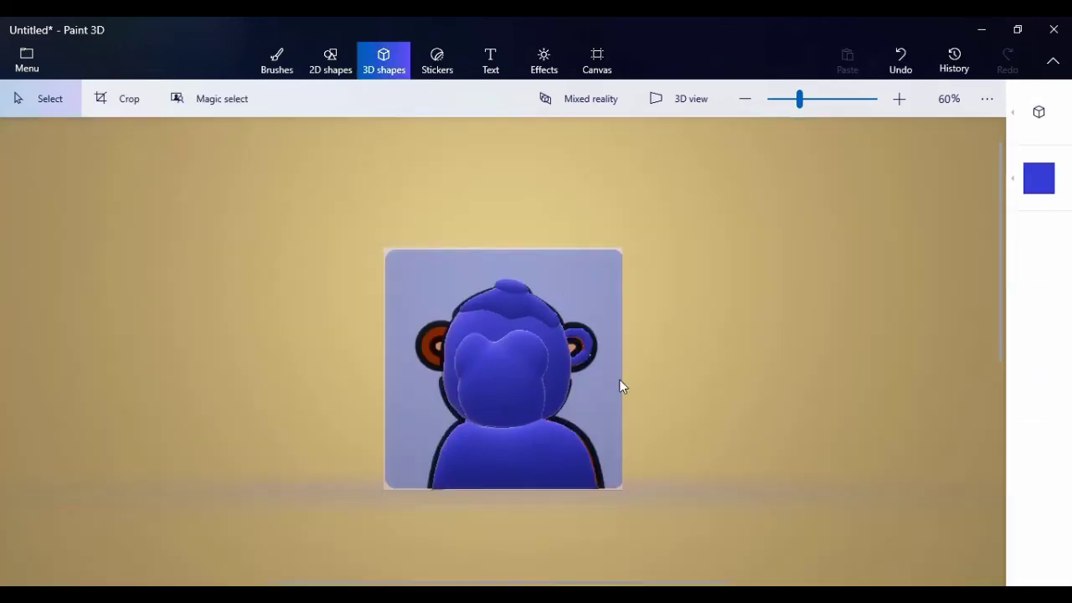
{"action": "left_click", "coordinate": [587, 352]}
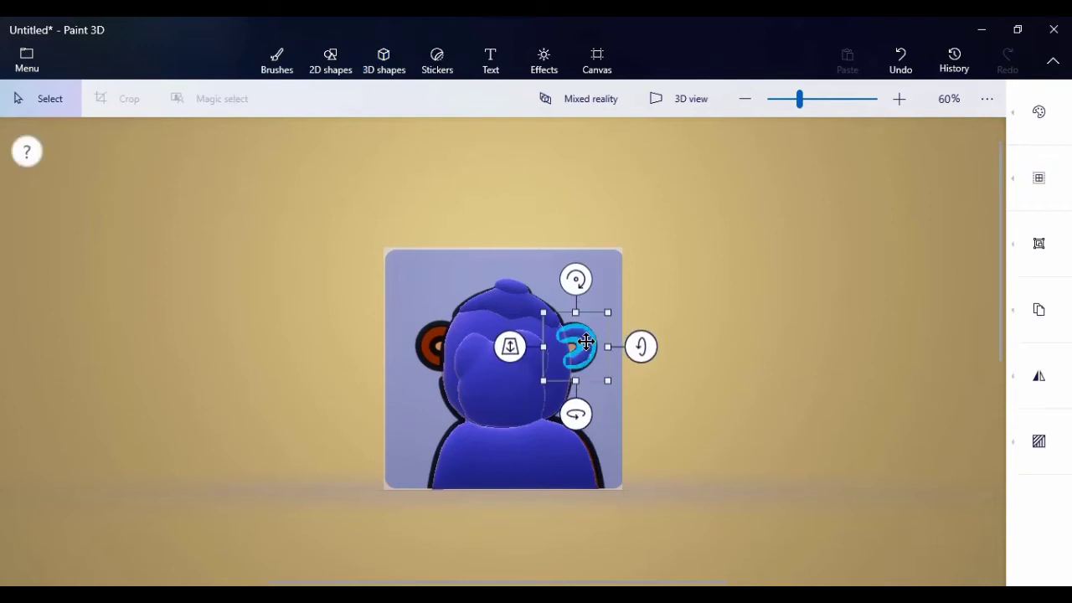
{"action": "key", "text": "ctrl+z"}
{"action": "left_click", "coordinate": [587, 341]}
- Duplicate the ear piece in place and shrink the copy to form the inner ring of the ear
{"action": "left_click_drag", "start_coordinate": [797, 108], "coordinate": [823, 86]}
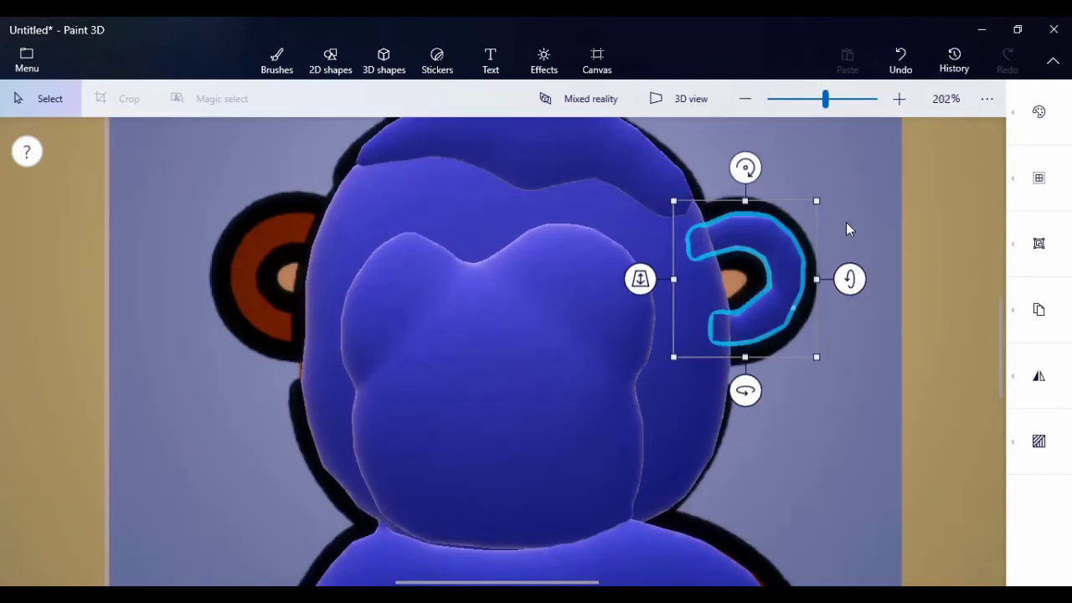
{"action": "left_click", "coordinate": [847, 222]}
{"action": "left_click", "coordinate": [797, 270]}
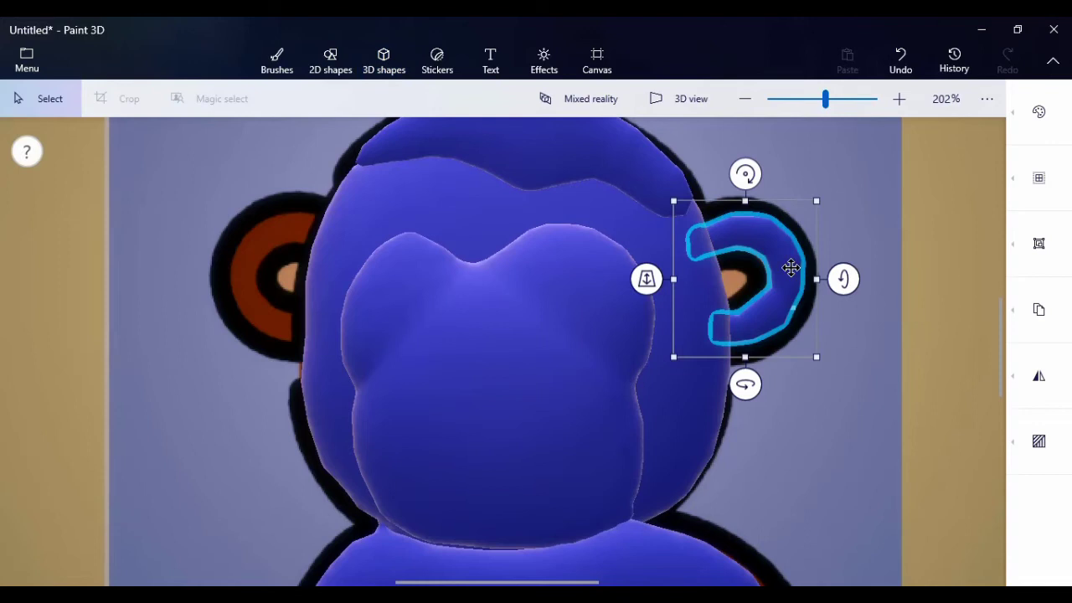
{"action": "right_click", "coordinate": [796, 268]}
{"action": "left_click", "coordinate": [842, 124]}
{"action": "right_click", "coordinate": [839, 193]}
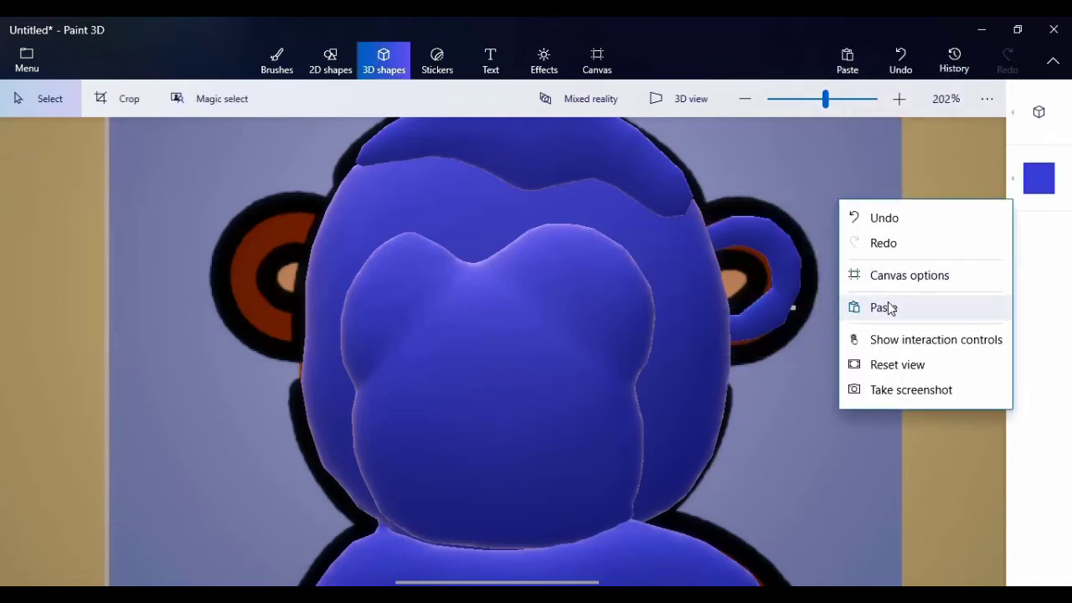
{"action": "left_click", "coordinate": [886, 308]}
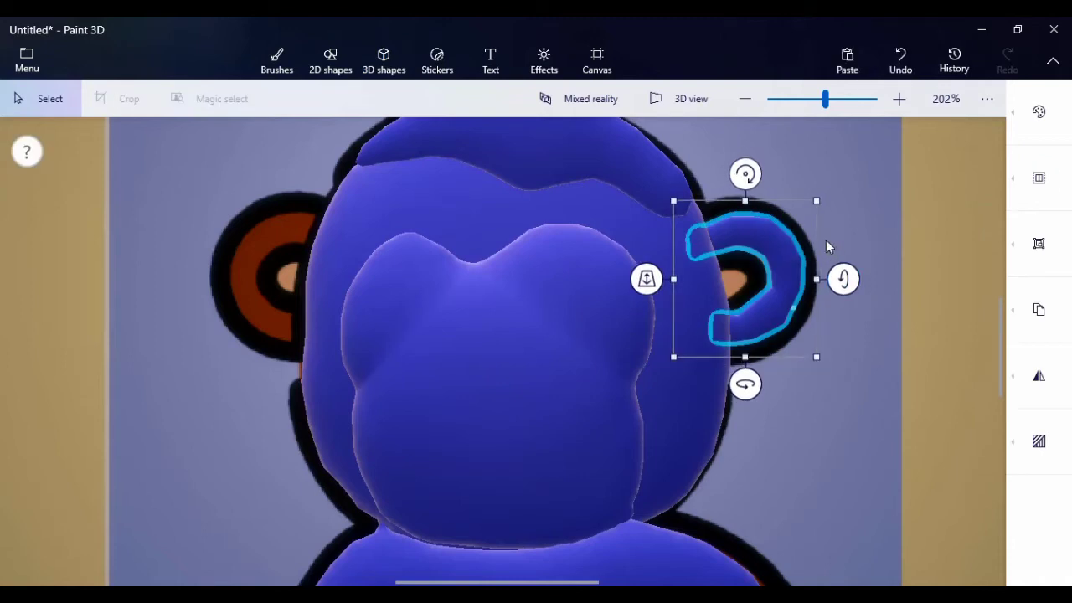
{"action": "key", "text": "Escape"}
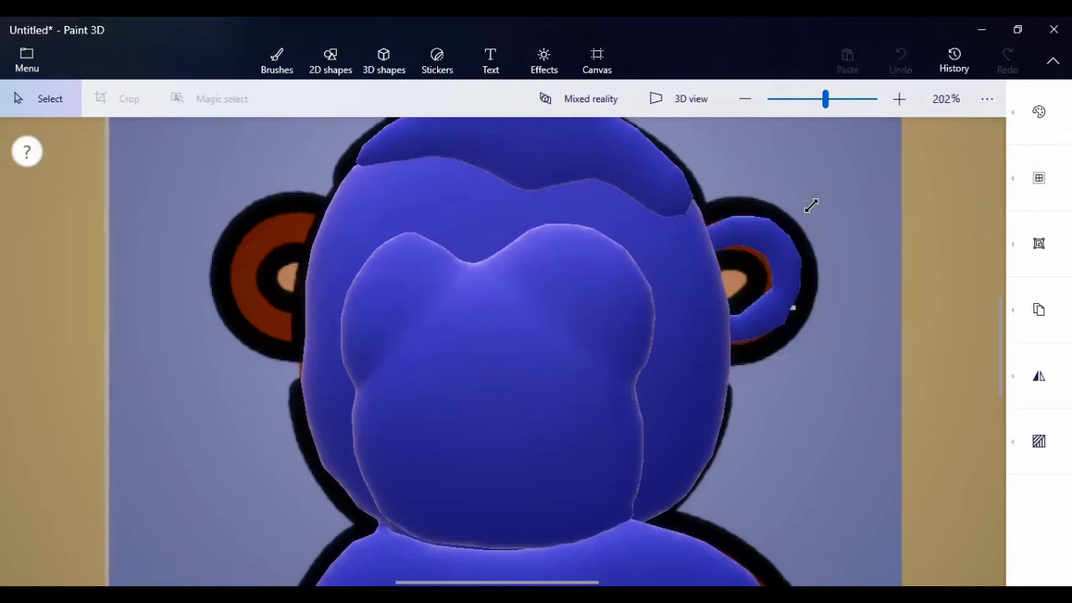
{"action": "left_click_drag", "start_coordinate": [812, 207], "coordinate": [749, 262]}
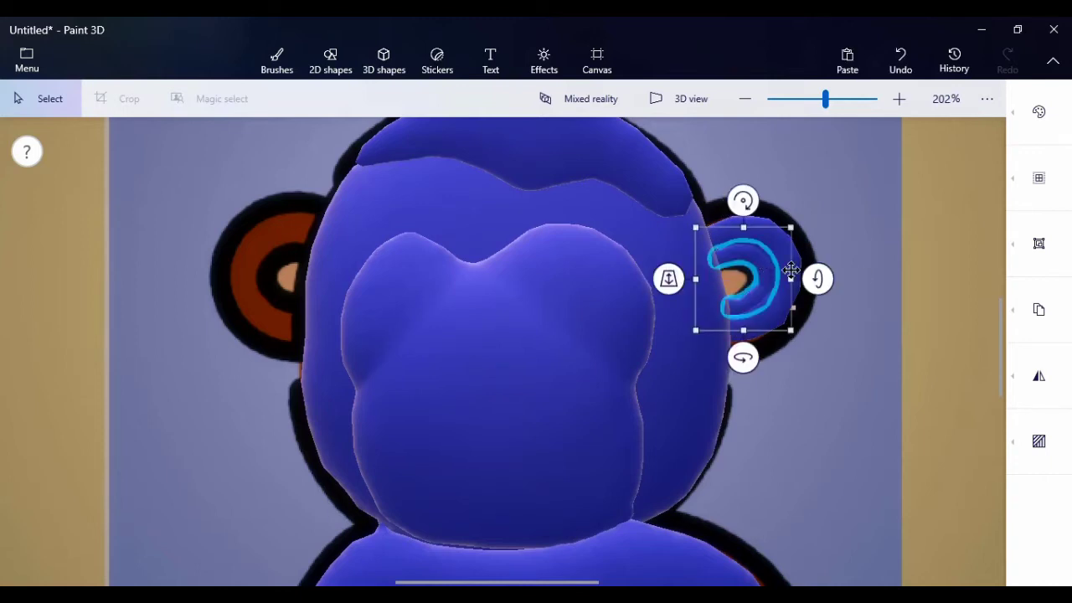
{"action": "left_click", "coordinate": [863, 266]}
- Paste another copy of the ear piece, enlarge it into the outer ring of the ear, and adjust its depth
{"action": "right_click", "coordinate": [864, 266]}
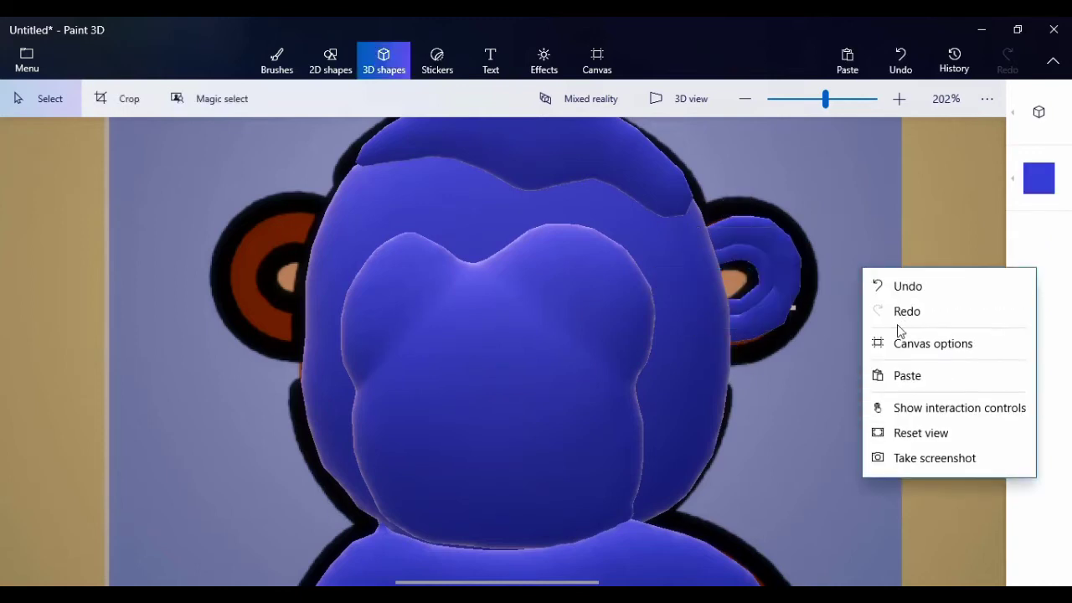
{"action": "left_click", "coordinate": [907, 375]}
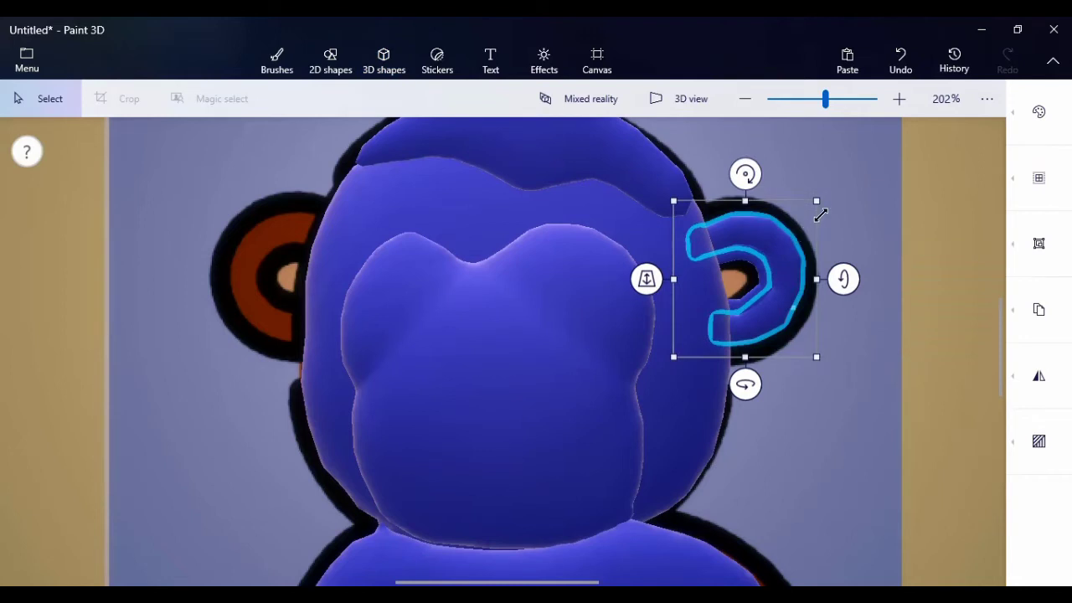
{"action": "key", "text": "Delete"}
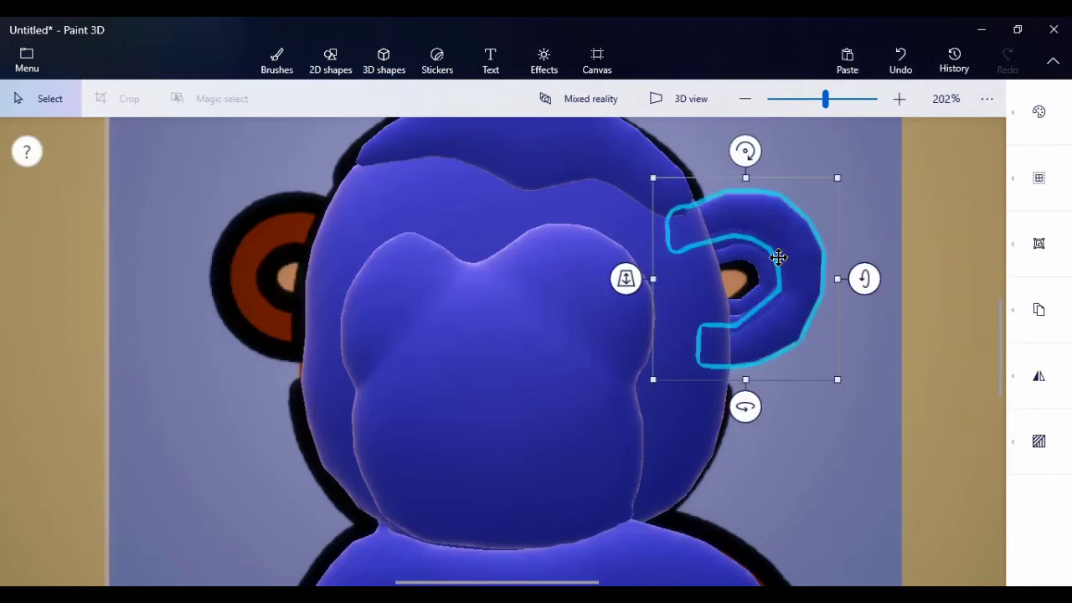
{"action": "left_click_drag", "start_coordinate": [645, 279], "coordinate": [639, 279]}
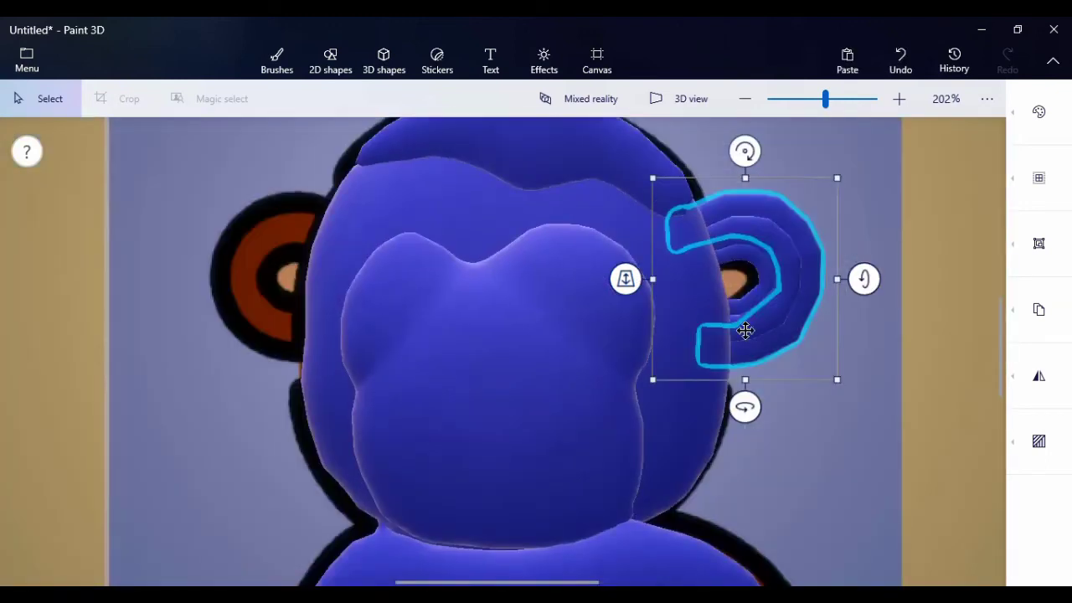
{"action": "left_click", "coordinate": [904, 411]}
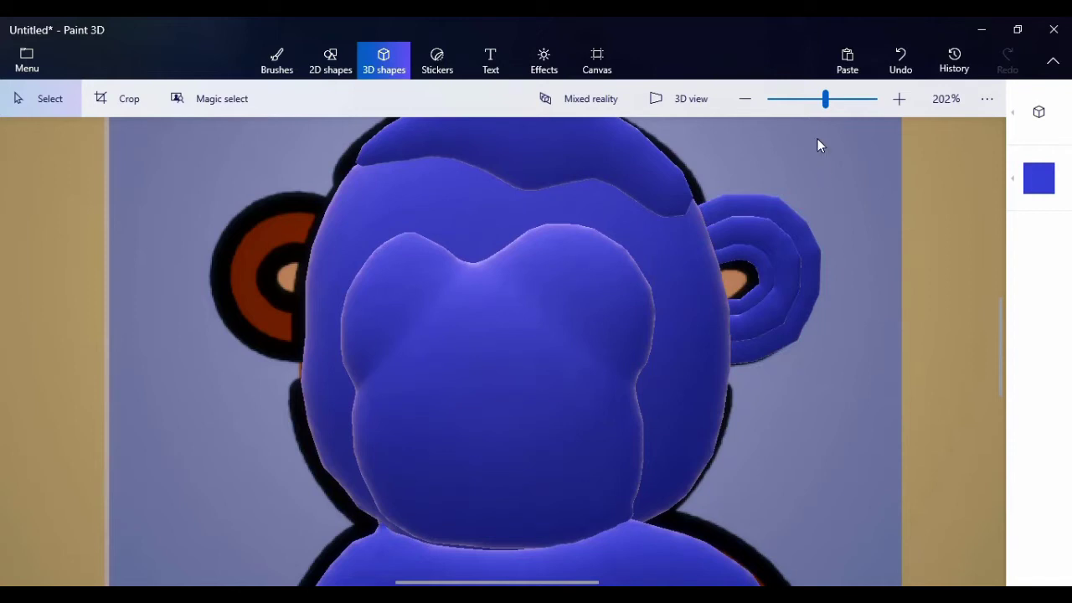
- Duplicate the three ear rings together and move the copy over the monkey's left-hand ear in the picture
{"action": "left_click_drag", "start_coordinate": [825, 99], "coordinate": [821, 99]}
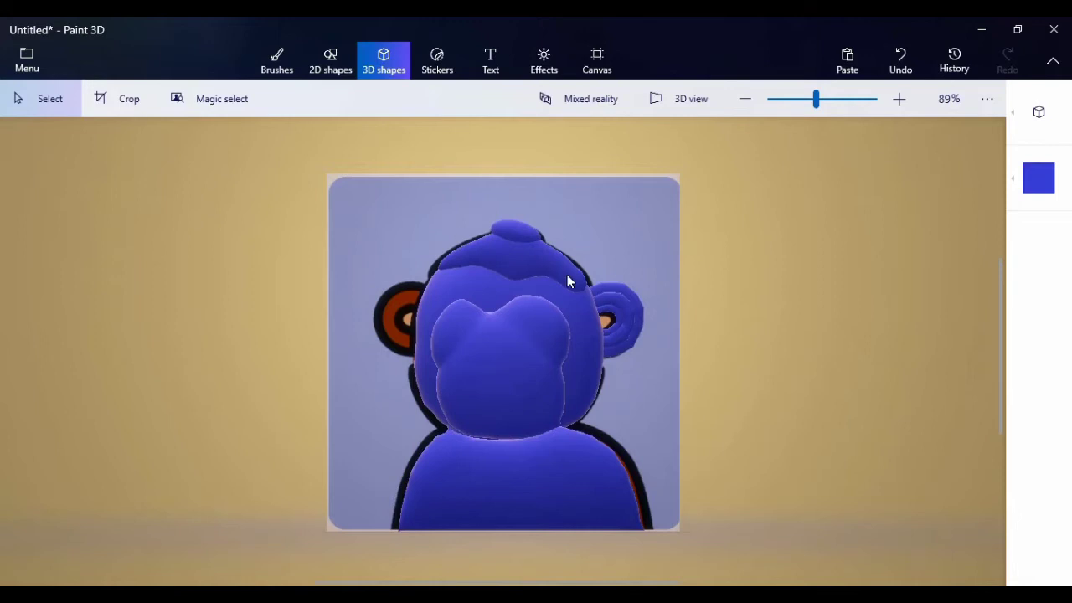
{"action": "left_click_drag", "start_coordinate": [570, 248], "coordinate": [721, 424]}
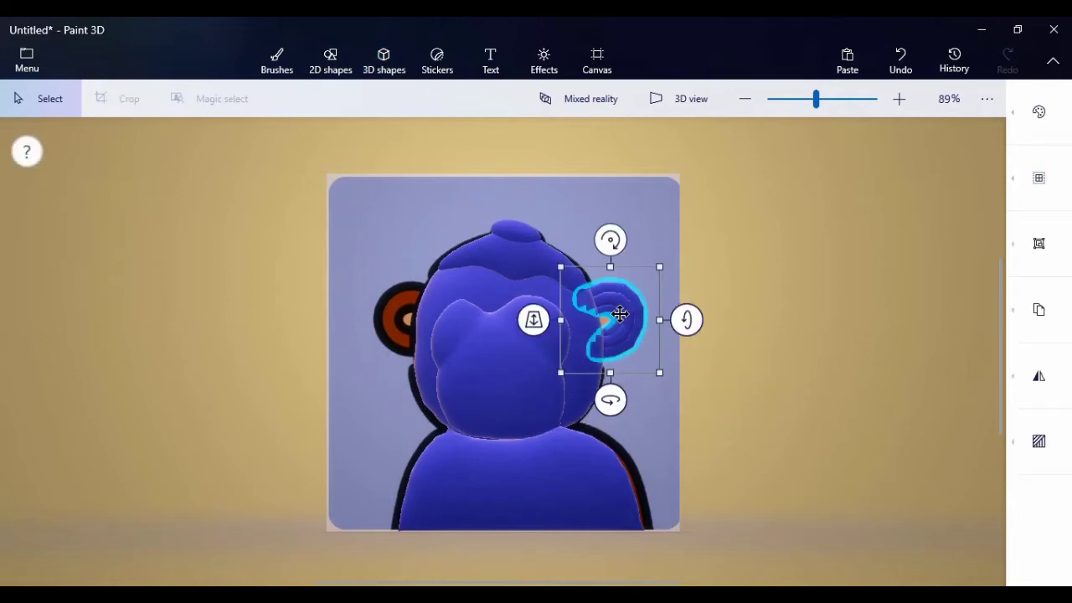
{"action": "right_click", "coordinate": [620, 311]}
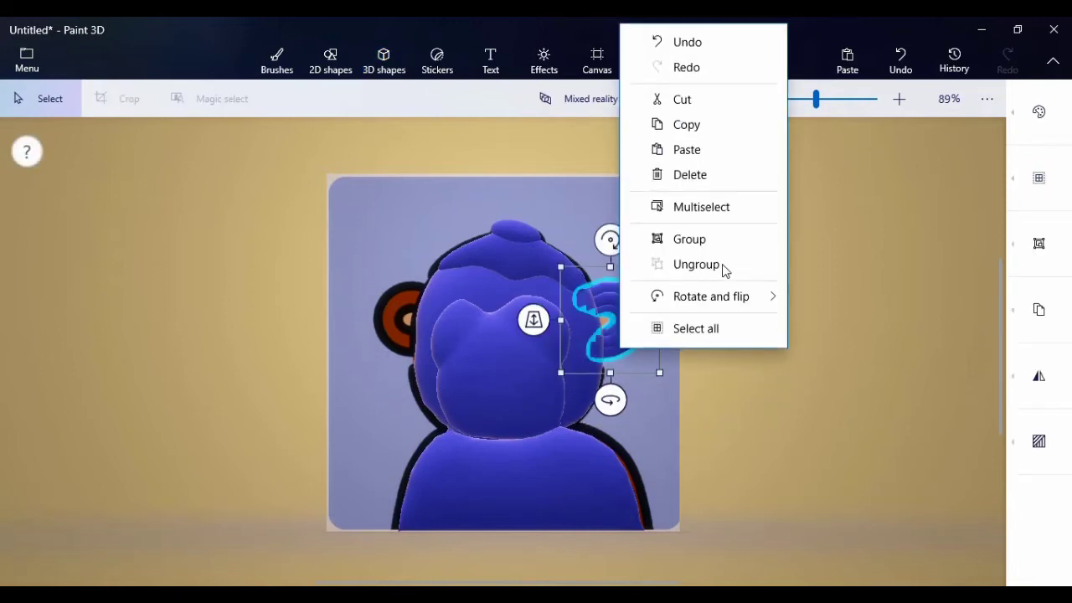
{"action": "left_click", "coordinate": [682, 126]}
{"action": "left_click", "coordinate": [687, 186]}
{"action": "left_click_drag", "start_coordinate": [688, 189], "coordinate": [691, 210]}
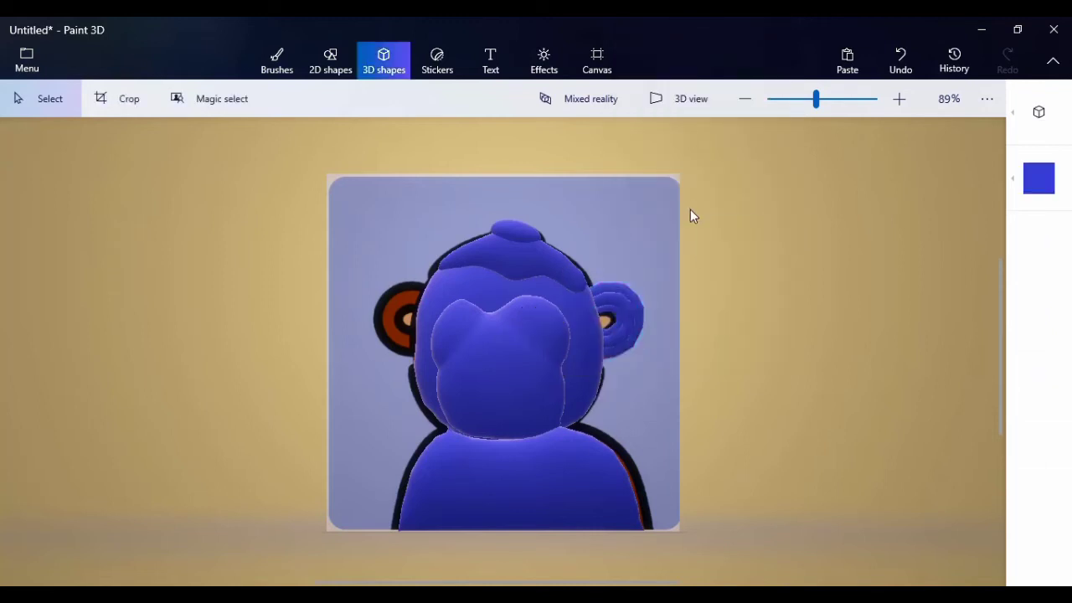
{"action": "right_click", "coordinate": [691, 210]}
{"action": "left_click", "coordinate": [733, 325]}
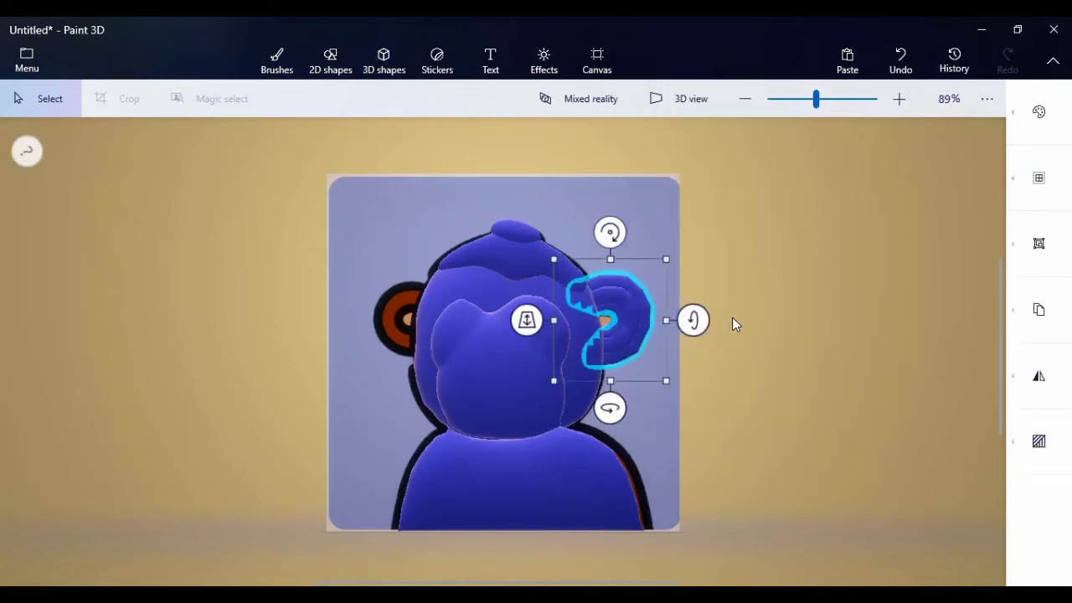
{"action": "left_click_drag", "start_coordinate": [620, 326], "coordinate": [391, 327]}
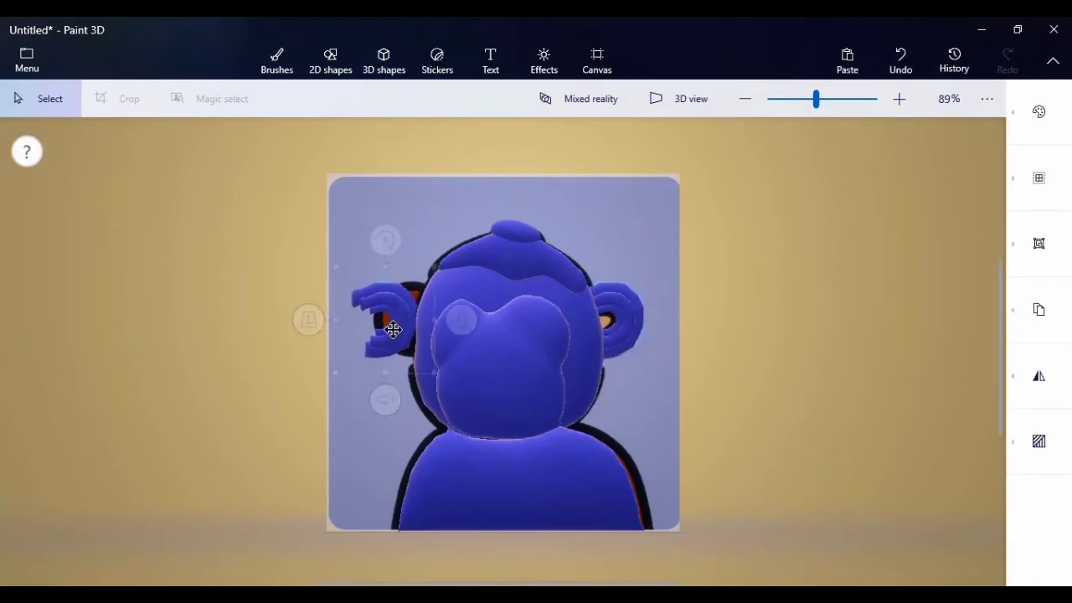
- Flip the copied ear horizontally and fit it against the left side of the head
{"action": "left_click", "coordinate": [1039, 379]}
{"action": "left_click", "coordinate": [925, 393]}
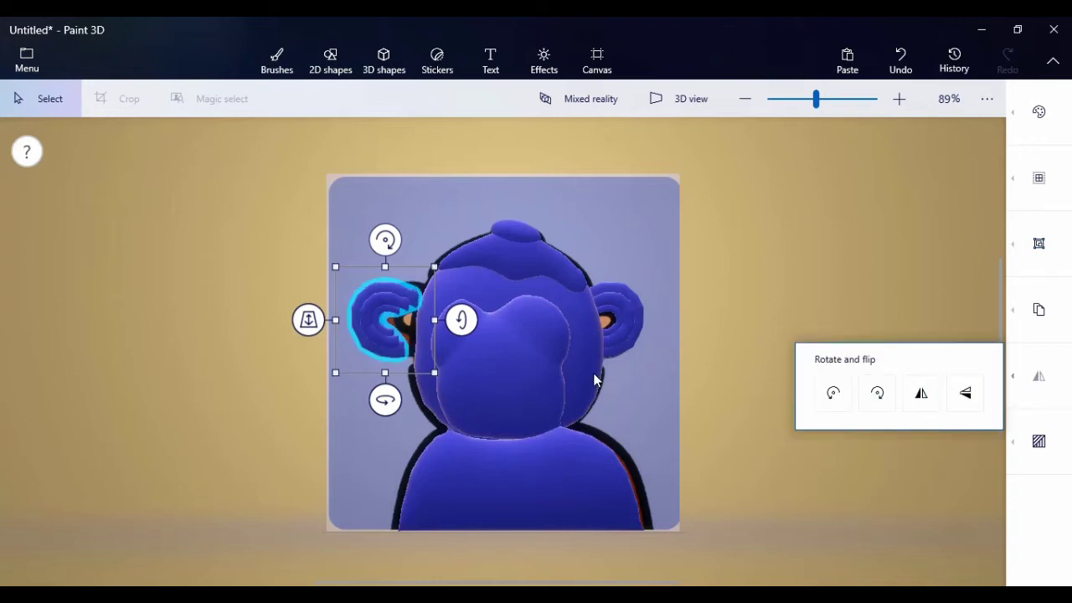
{"action": "key", "text": "Escape"}
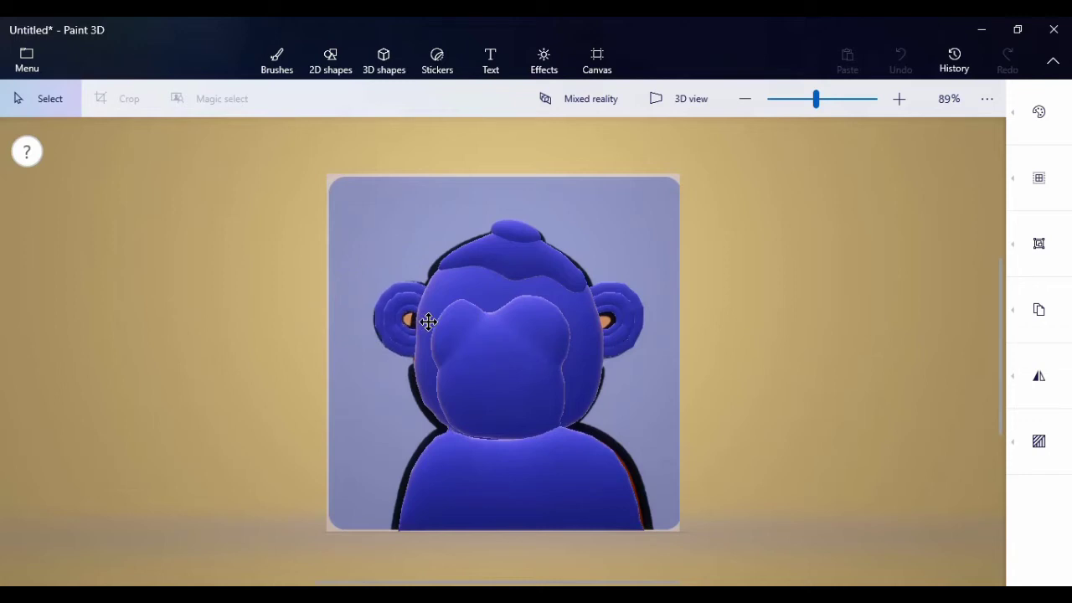
{"action": "left_click", "coordinate": [428, 322]}
{"action": "left_click", "coordinate": [710, 296]}
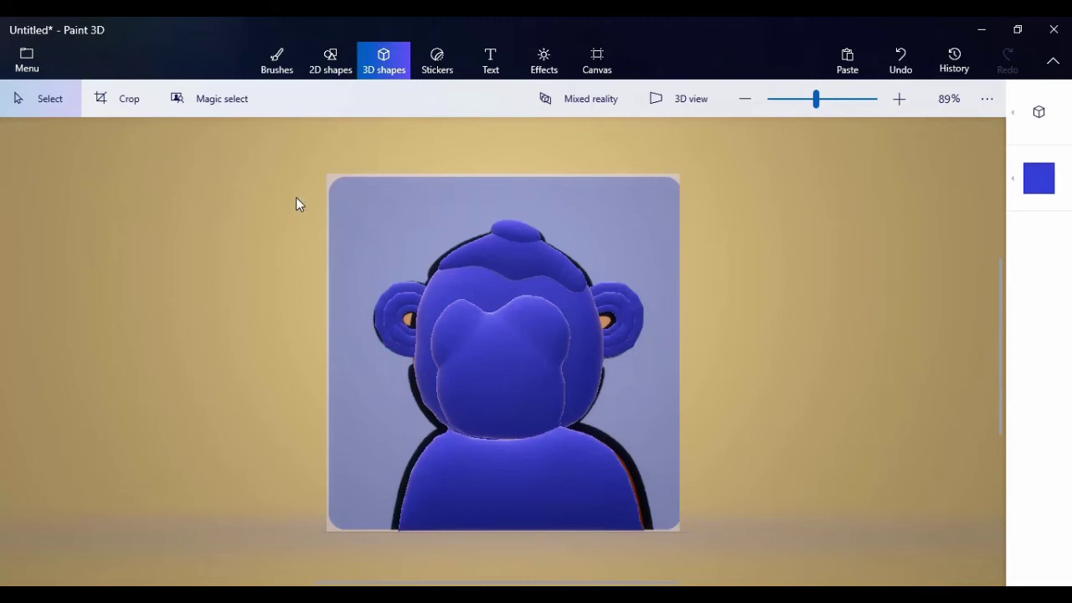
- Move the whole monkey model, including both ears and the torso, up and left to uncover the reference picture
{"action": "left_click_drag", "start_coordinate": [297, 195], "coordinate": [712, 549]}
{"action": "left_click_drag", "start_coordinate": [594, 450], "coordinate": [330, 381]}
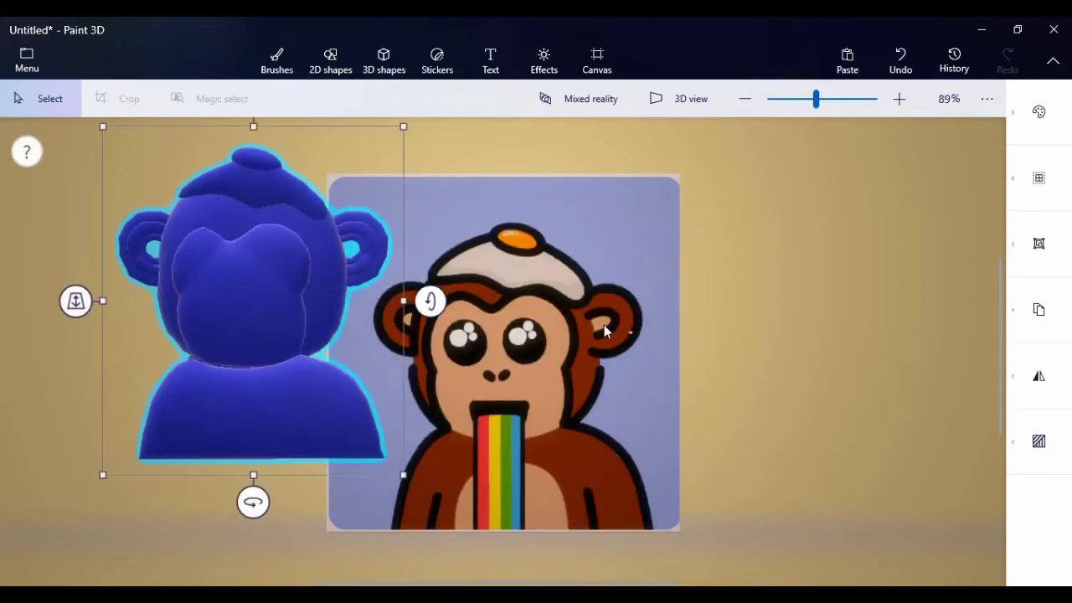
- Add a 3D sphere over the monkey's left-hand eye in the reference picture
{"action": "left_click", "coordinate": [792, 317]}
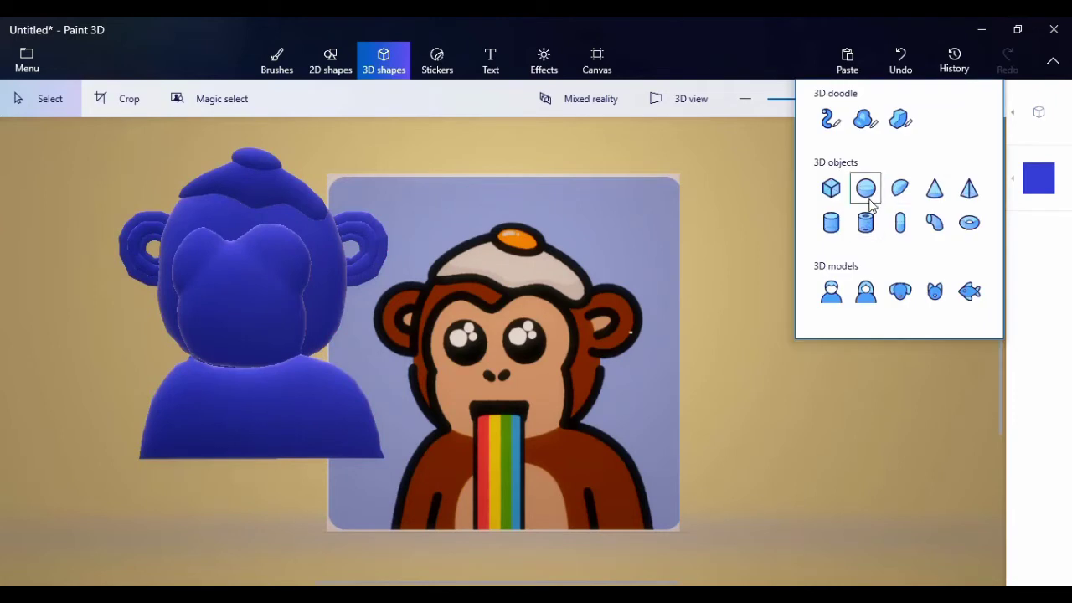
{"action": "left_click", "coordinate": [868, 190]}
{"action": "mouse_move", "coordinate": [451, 329]}
{"action": "left_mouse_down"}
{"action": "mouse_move", "coordinate": [488, 364]}
{"action": "mouse_move", "coordinate": [466, 343]}
{"action": "left_mouse_up"}
{"action": "left_click", "coordinate": [468, 345]}
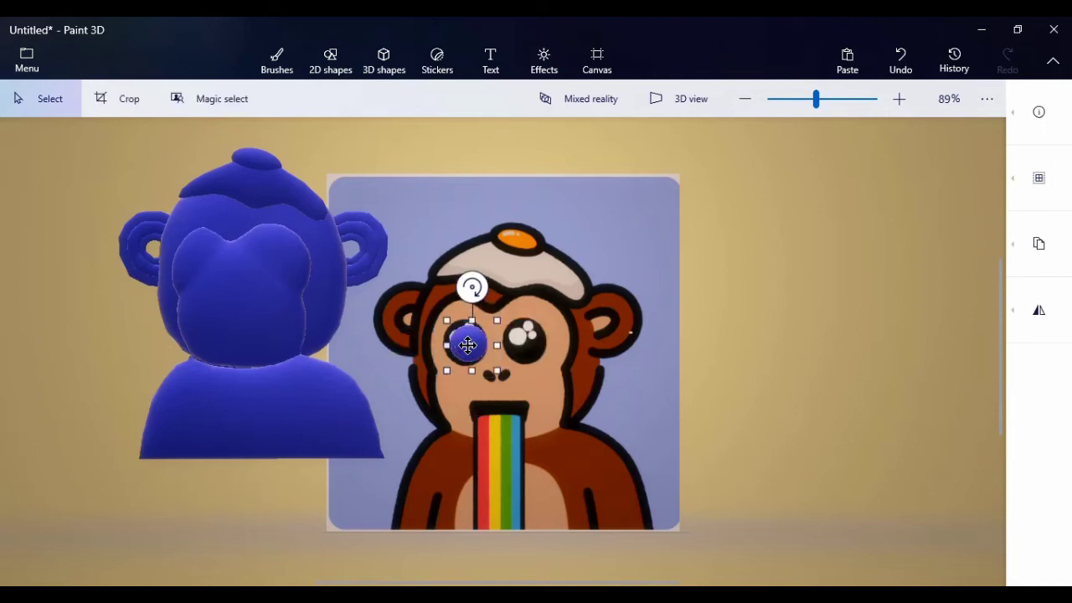
{"action": "left_click", "coordinate": [468, 344]}
{"action": "key", "text": "Escape"}
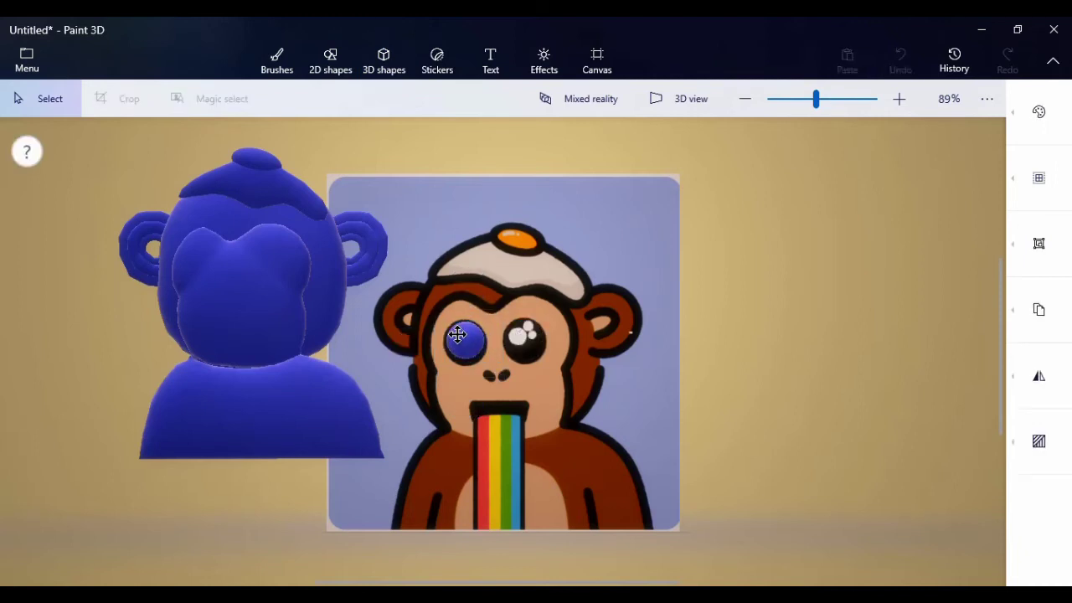
- Resize and nudge the sphere until it covers the left-hand eye in the picture
{"action": "left_click", "coordinate": [455, 337]}
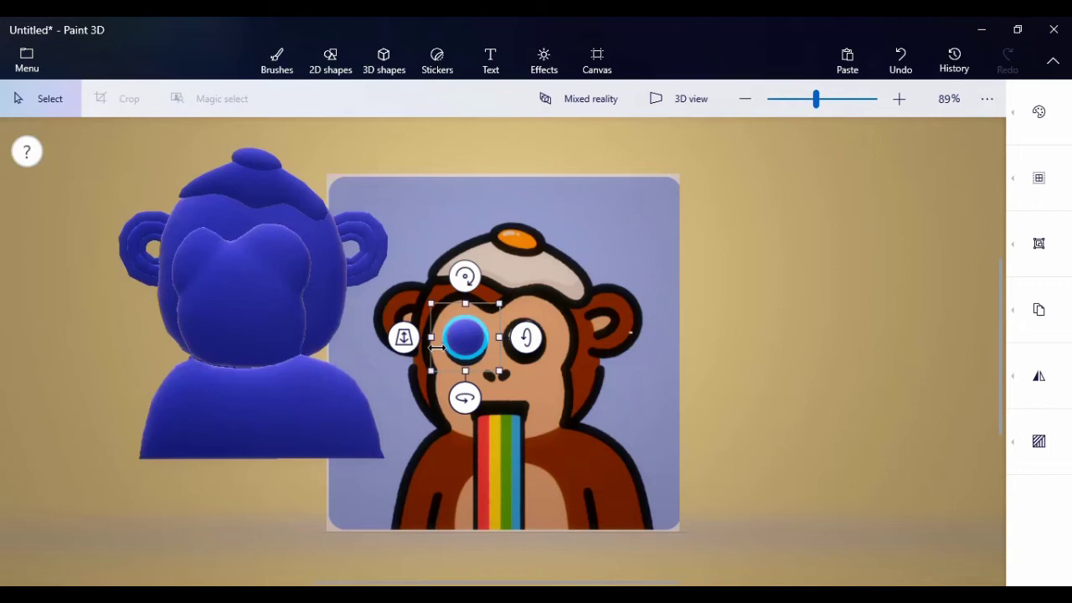
{"action": "key", "text": "Escape"}
{"action": "left_click", "coordinate": [432, 345]}
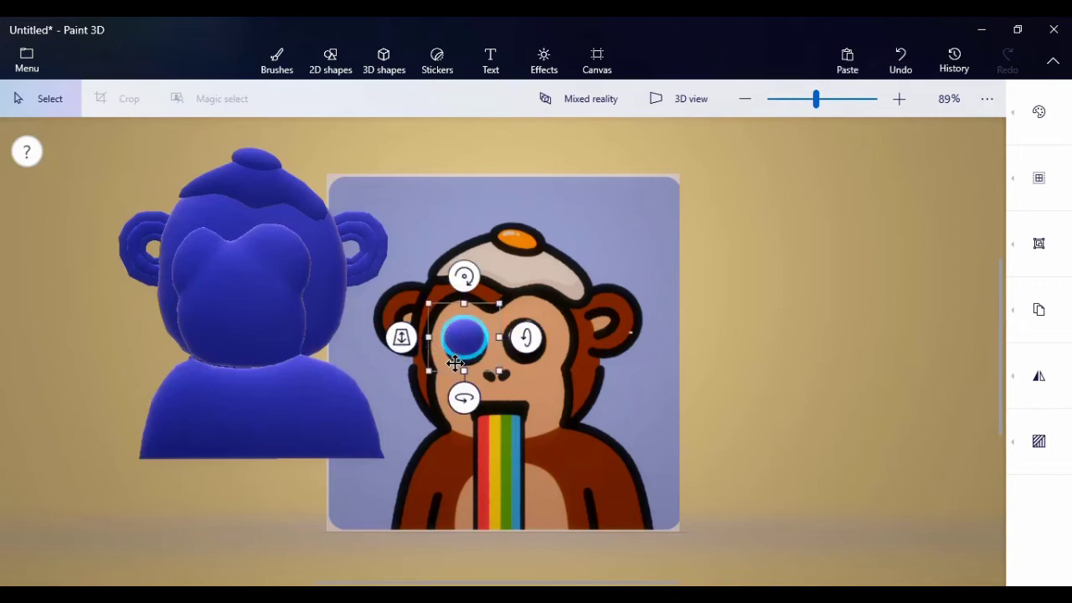
{"action": "key", "text": "Escape"}
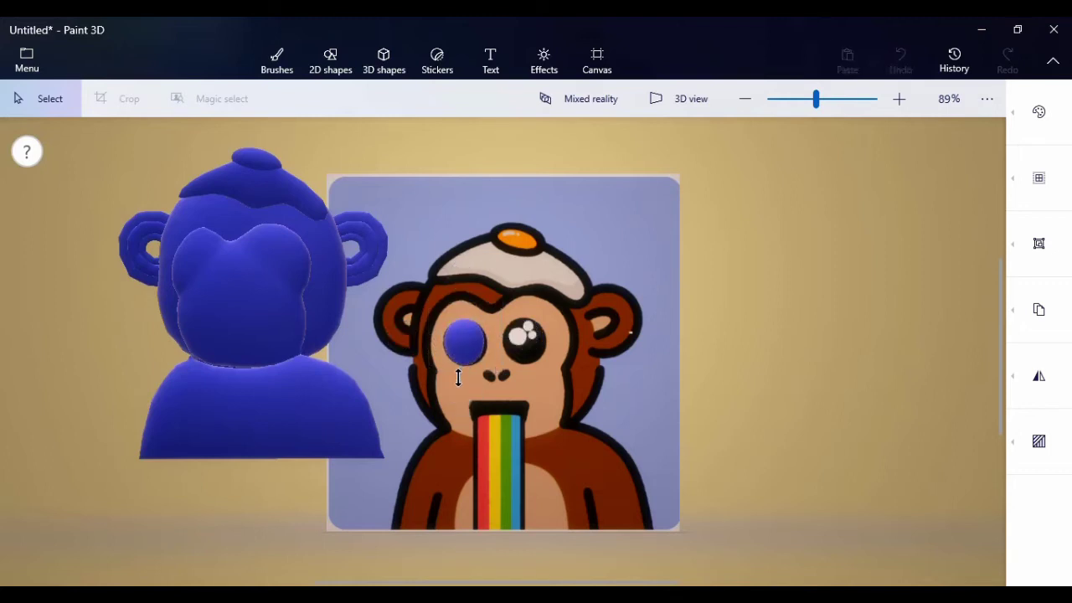
{"action": "left_click", "coordinate": [462, 350]}
{"action": "key", "text": "Escape"}
{"action": "left_click", "coordinate": [462, 350]}
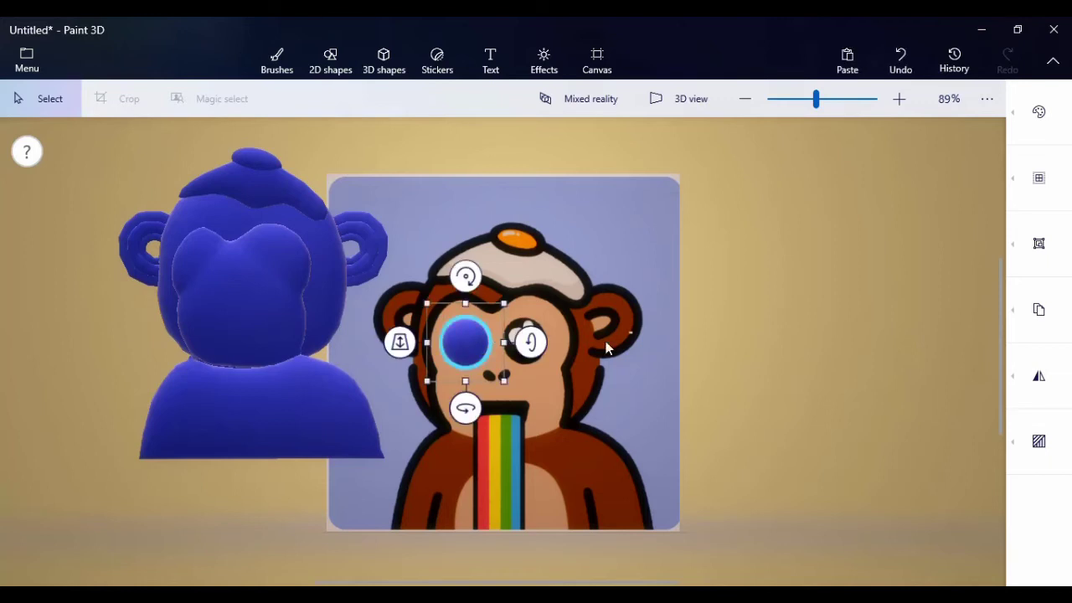
{"action": "left_click", "coordinate": [694, 353]}
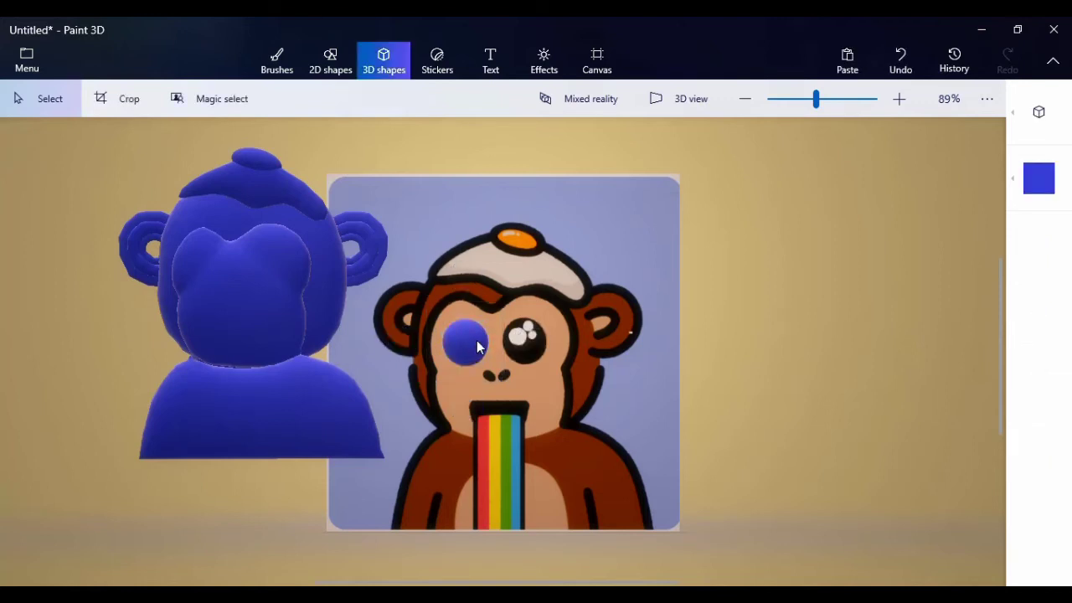
- Move the eye sphere up off the face to the empty background beside the monkey model
{"action": "left_click", "coordinate": [479, 347]}
{"action": "left_click_drag", "start_coordinate": [478, 347], "coordinate": [434, 204]}
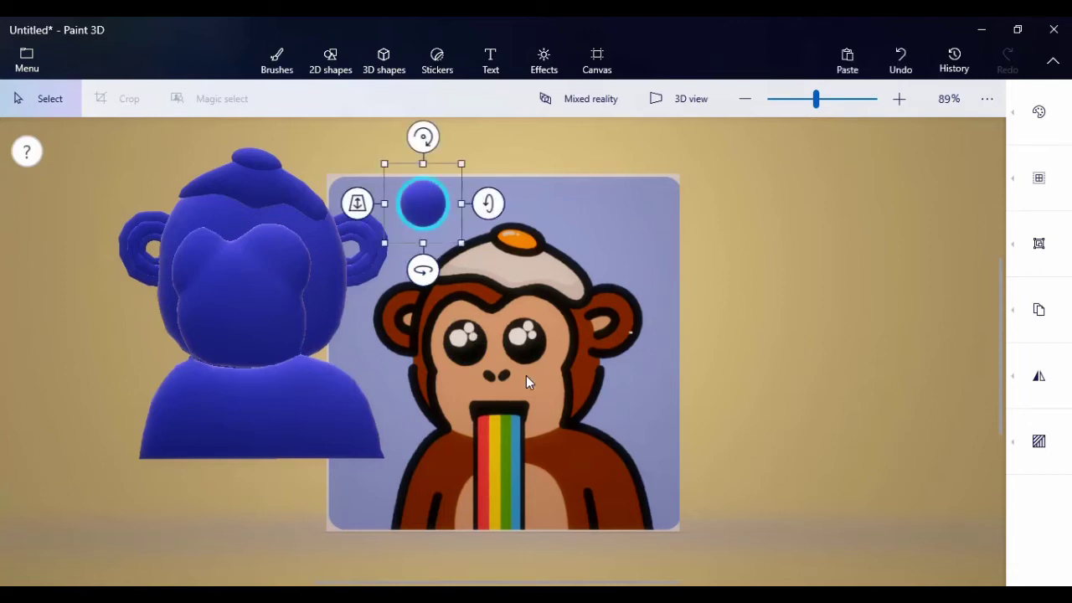
{"action": "left_click", "coordinate": [866, 310]}
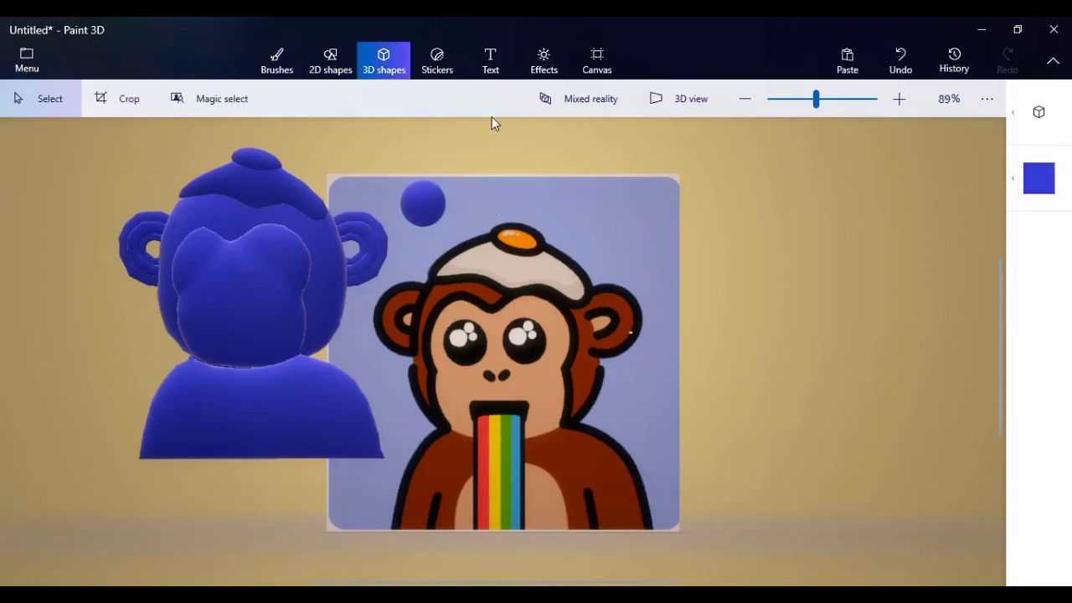
- Draw a small rounded-square 2D shape over the nose in the picture and shift it onto the cheek beside it
{"action": "left_click", "coordinate": [341, 70]}
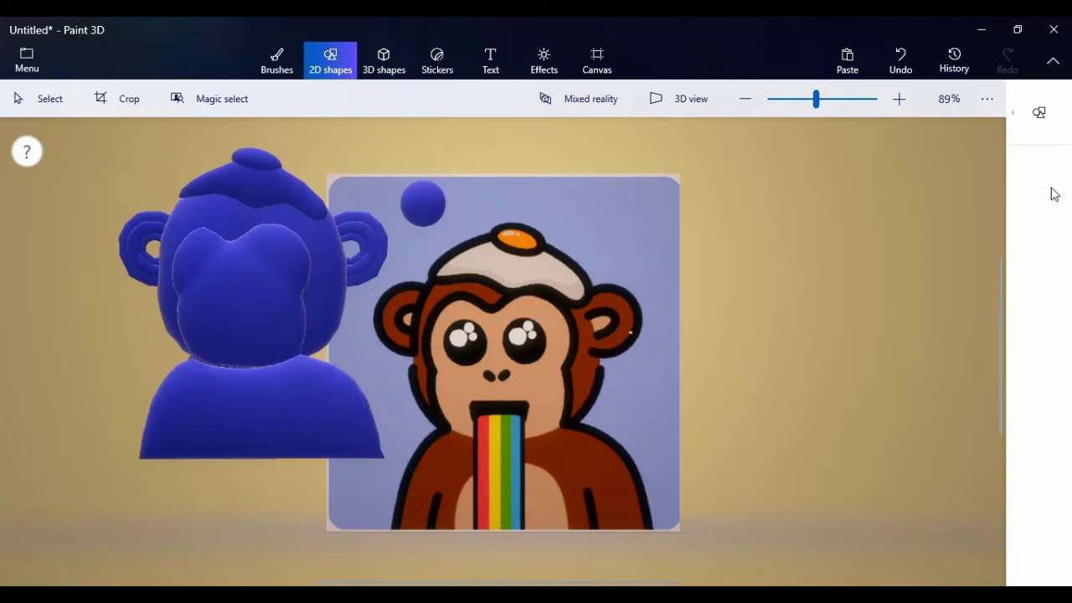
{"action": "left_click", "coordinate": [1044, 141]}
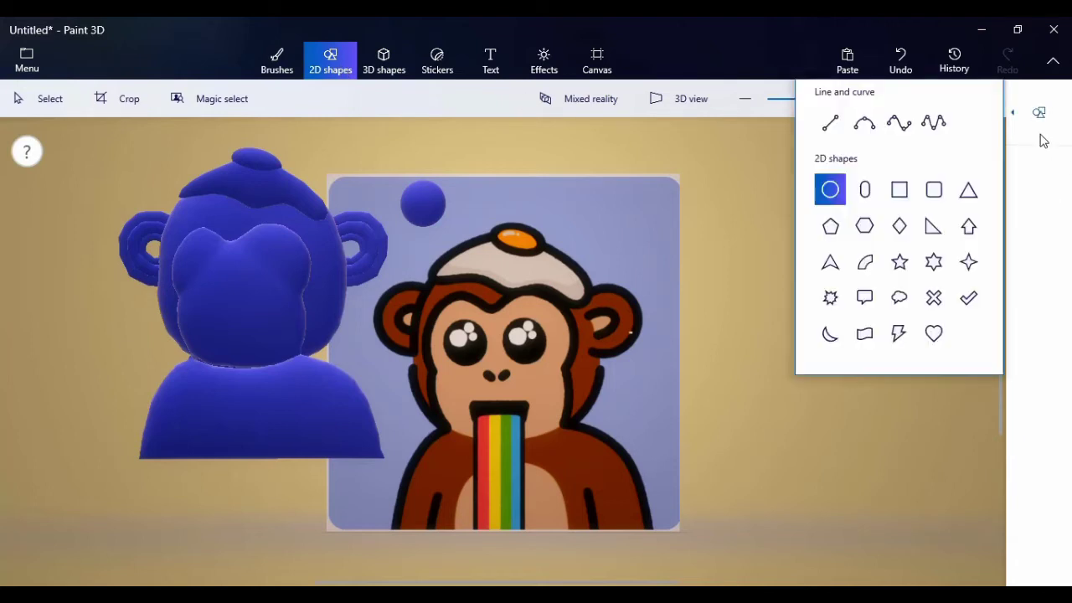
{"action": "left_click", "coordinate": [923, 195]}
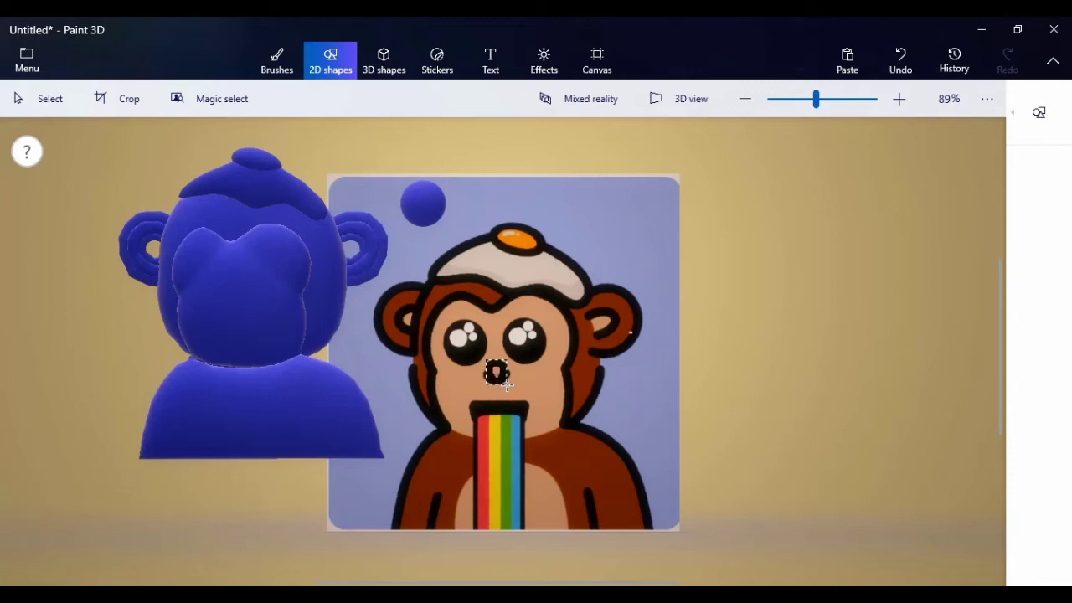
{"action": "mouse_move", "coordinate": [506, 387]}
{"action": "left_mouse_down"}
{"action": "mouse_move", "coordinate": [508, 366]}
{"action": "mouse_move", "coordinate": [553, 386]}
{"action": "left_mouse_up"}
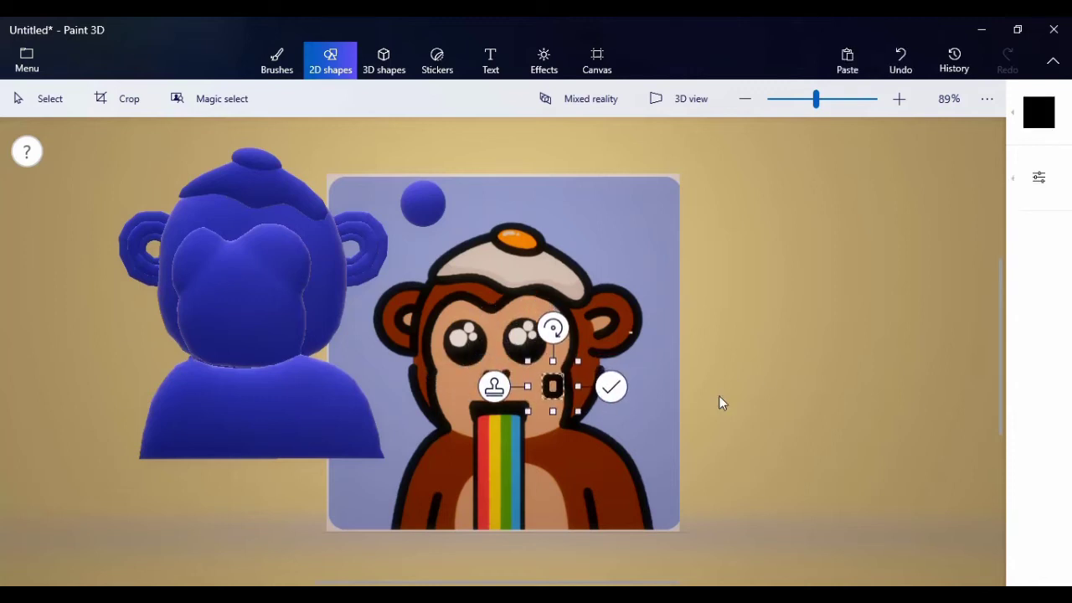
- Give the rounded square a solid black fill and convert it into a 3D object
{"action": "left_click", "coordinate": [1031, 107]}
{"action": "left_click", "coordinate": [827, 136]}
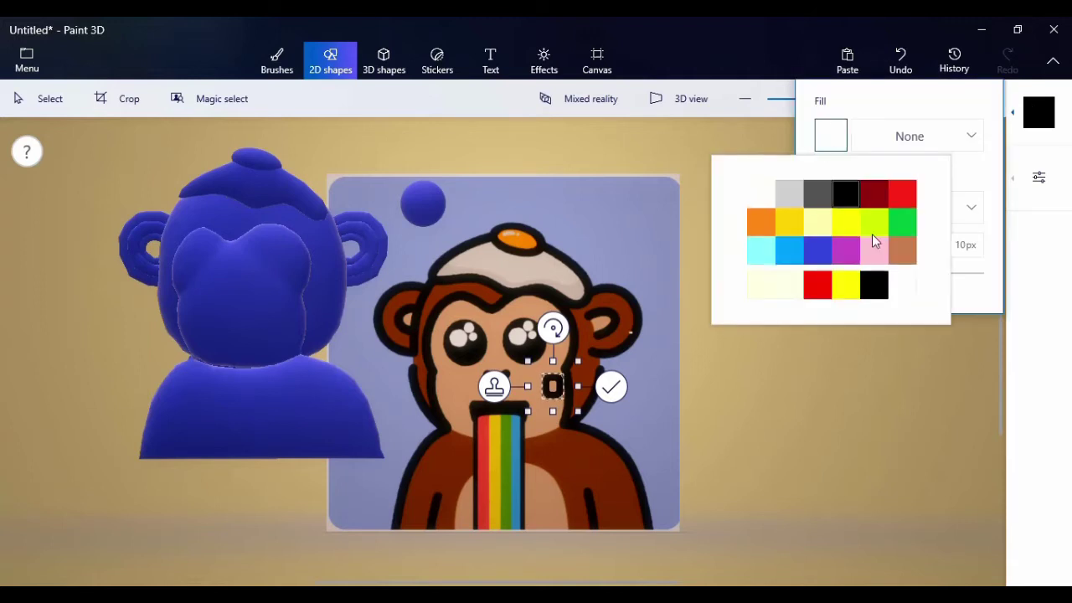
{"action": "left_click", "coordinate": [876, 284]}
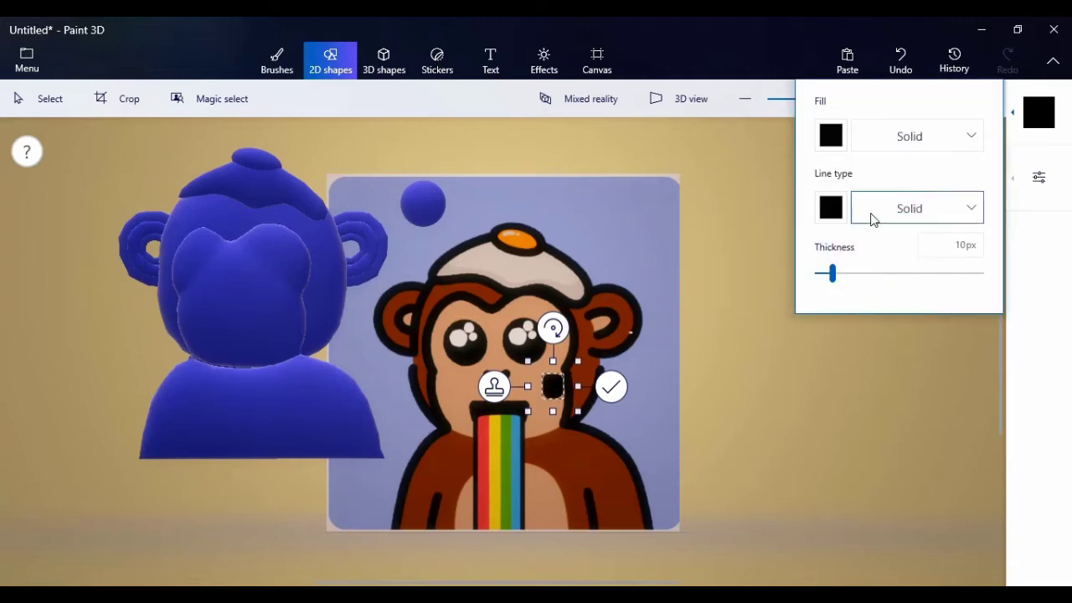
{"action": "left_click", "coordinate": [1052, 206]}
{"action": "left_click", "coordinate": [936, 283]}
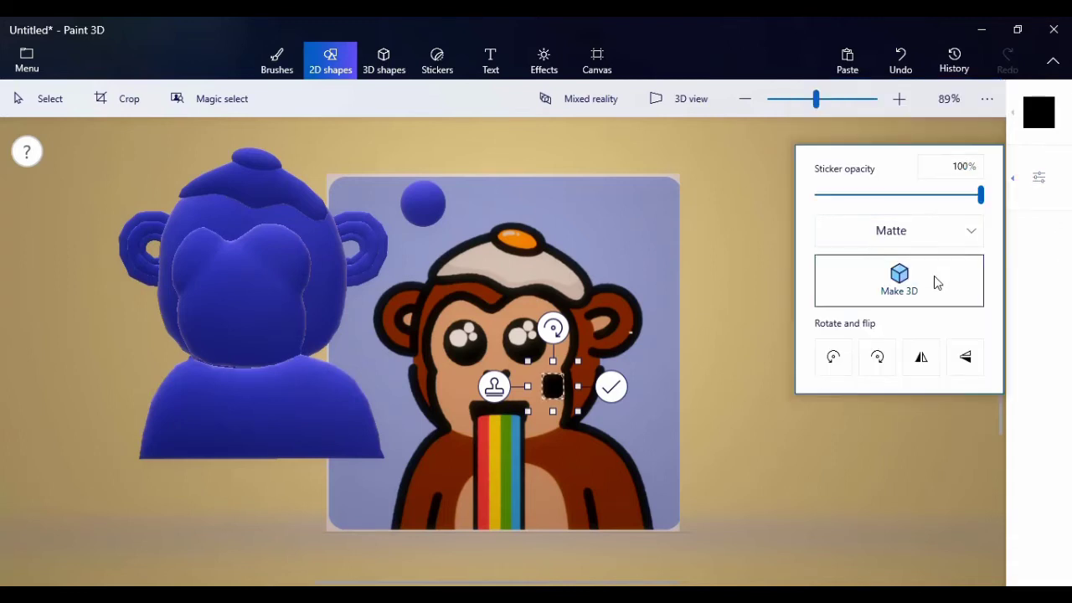
- Move the black shape beside the left-hand nostril in the picture and tilt it to the nostril's angle
{"action": "left_click_drag", "start_coordinate": [555, 385], "coordinate": [489, 392]}
{"action": "left_click_drag", "start_coordinate": [822, 107], "coordinate": [828, 99]}
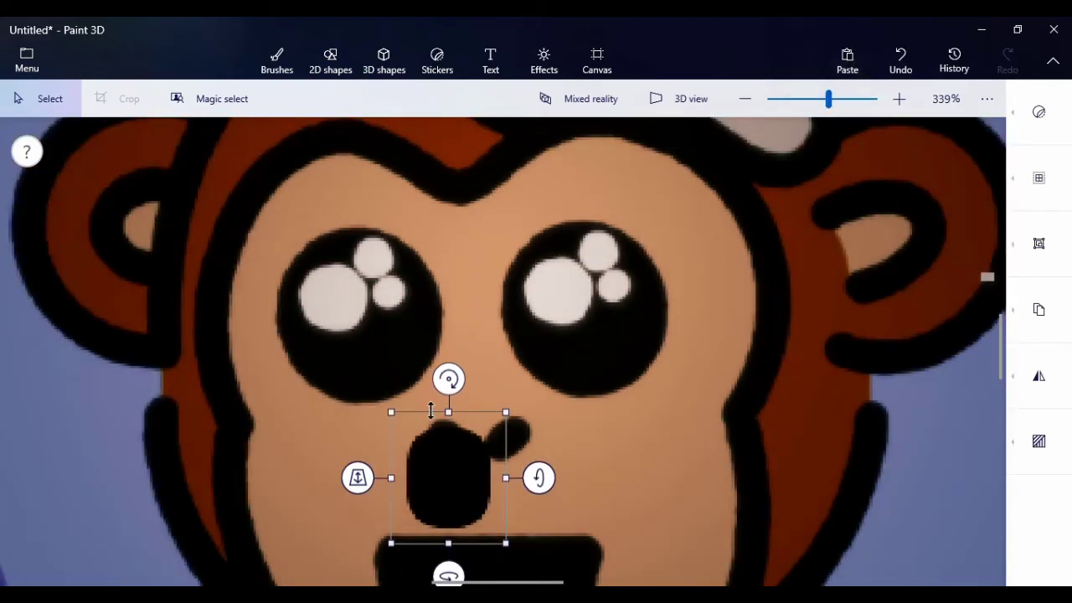
{"action": "left_click_drag", "start_coordinate": [432, 472], "coordinate": [361, 427]}
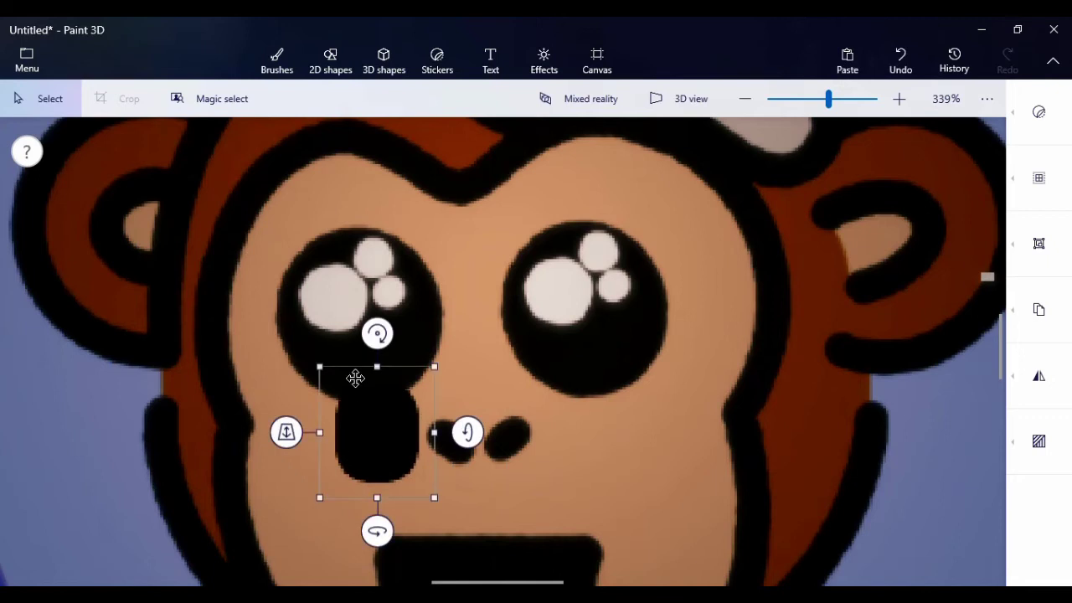
{"action": "left_click_drag", "start_coordinate": [377, 332], "coordinate": [320, 345]}
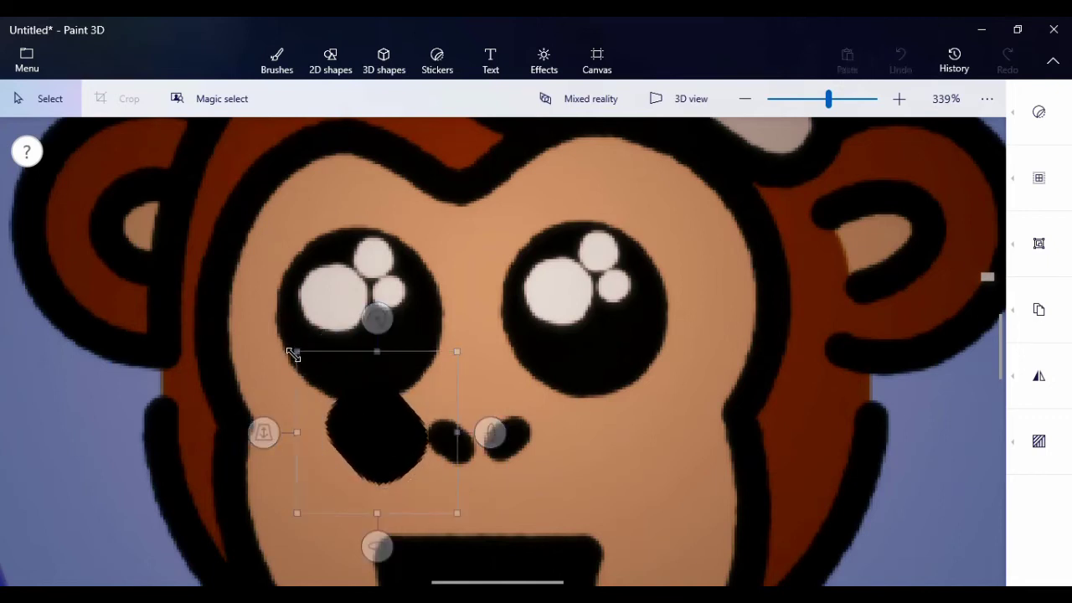
- Shrink and reshape the tilted black piece and fit it exactly over the left-hand nostril in the picture
{"action": "key", "text": "ctrl+z"}
{"action": "key", "text": "ctrl+z"}
{"action": "key", "text": "ctrl+z"}
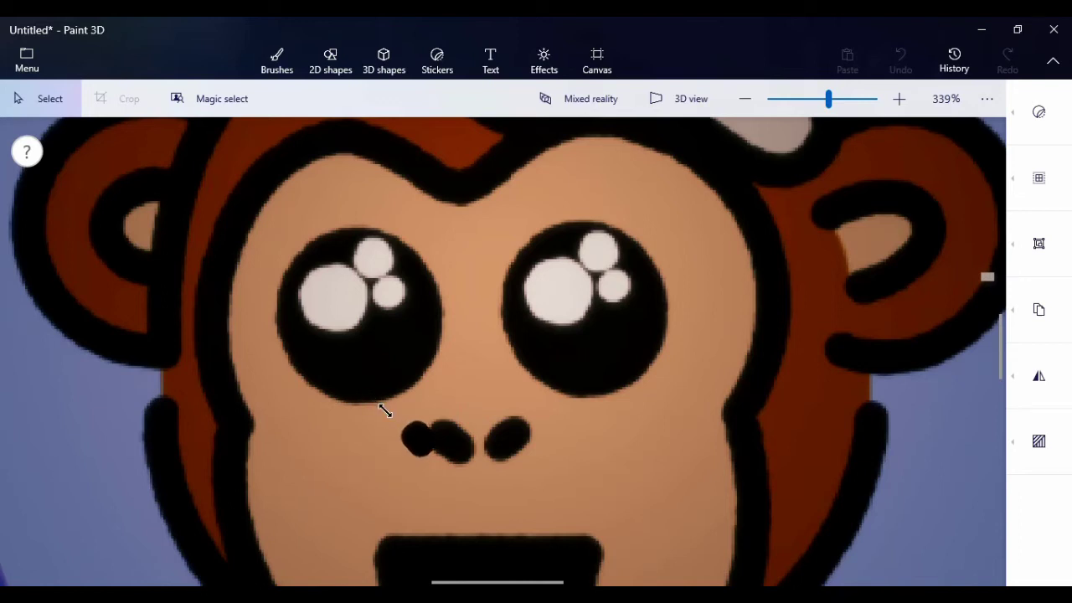
{"action": "left_click_drag", "start_coordinate": [380, 401], "coordinate": [457, 478]}
{"action": "key", "text": "ctrl+z"}
{"action": "left_click_drag", "start_coordinate": [413, 397], "coordinate": [481, 474]}
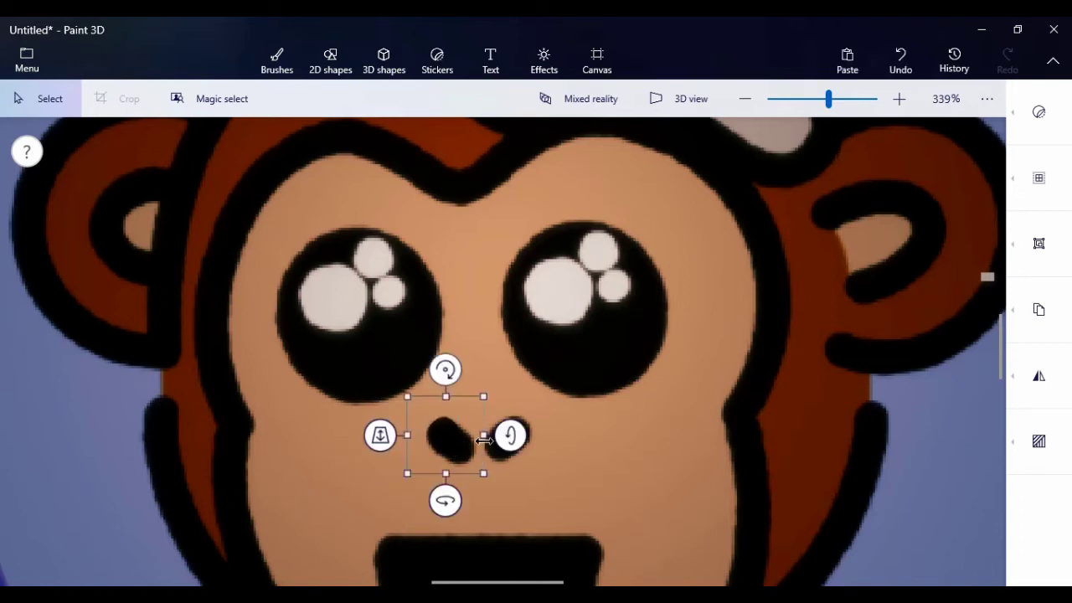
{"action": "key", "text": "ctrl+z"}
{"action": "key", "text": "ctrl+y"}
{"action": "key", "text": "ctrl+z"}
{"action": "key", "text": "ctrl+y"}
{"action": "key", "text": "ctrl+z"}
{"action": "key", "text": "ctrl+y"}
{"action": "key", "text": "ctrl+z"}
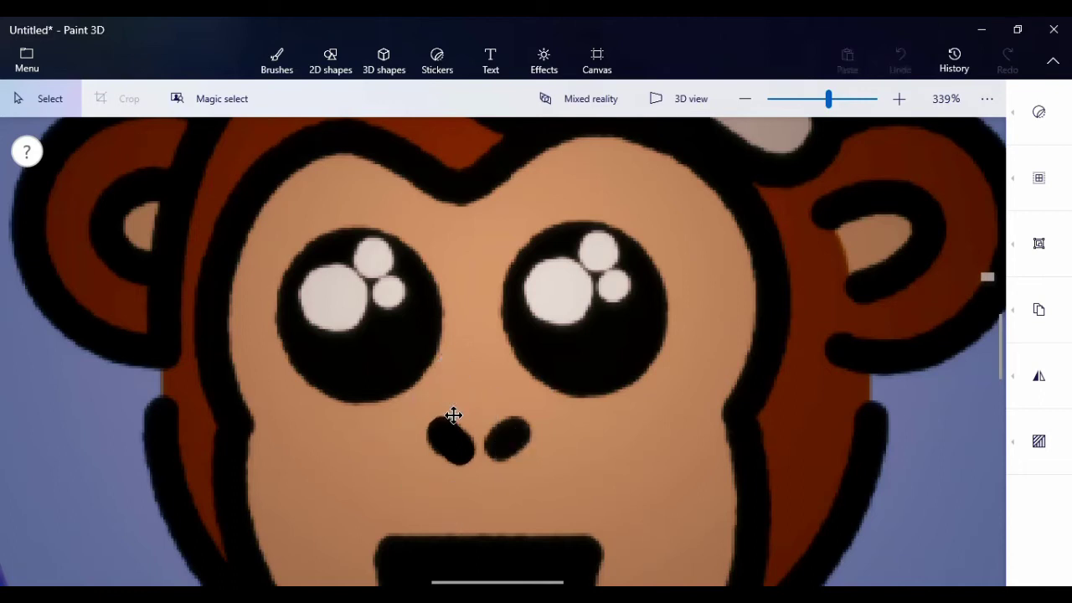
{"action": "mouse_move", "coordinate": [453, 417]}
{"action": "left_mouse_down"}
{"action": "mouse_move", "coordinate": [455, 385]}
{"action": "mouse_move", "coordinate": [451, 411]}
{"action": "left_mouse_up"}
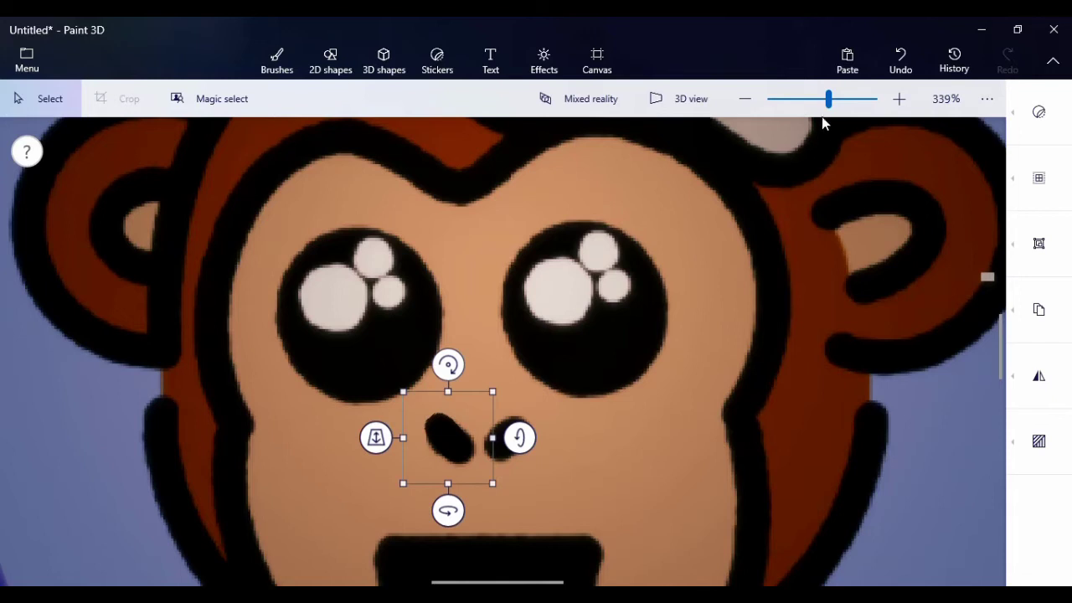
- Duplicate the nostril piece and move the copy to the right of the nose
{"action": "left_click_drag", "start_coordinate": [828, 111], "coordinate": [822, 104]}
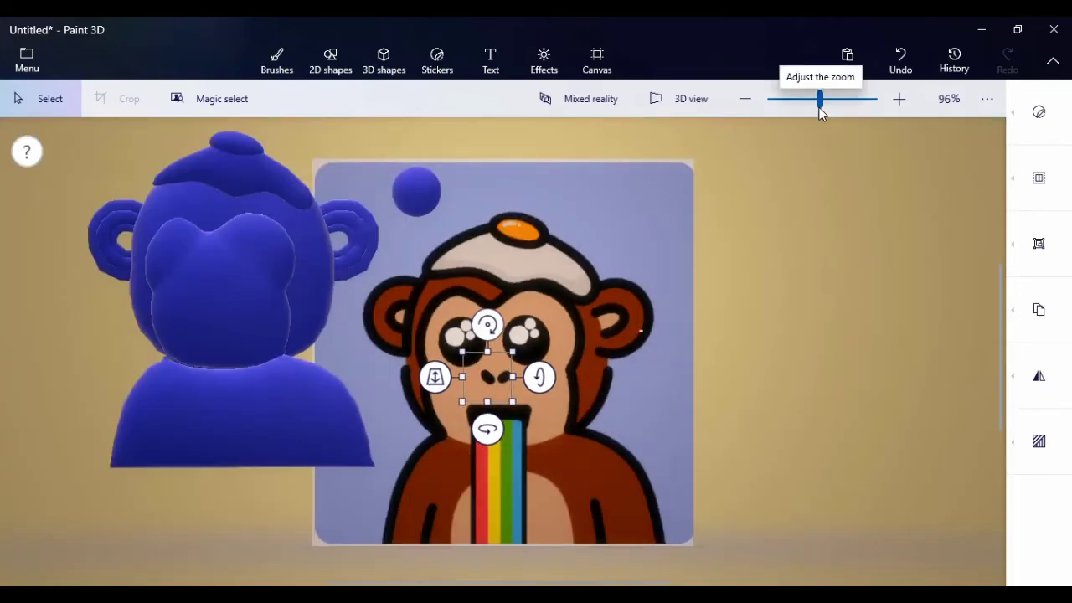
{"action": "right_click", "coordinate": [497, 364]}
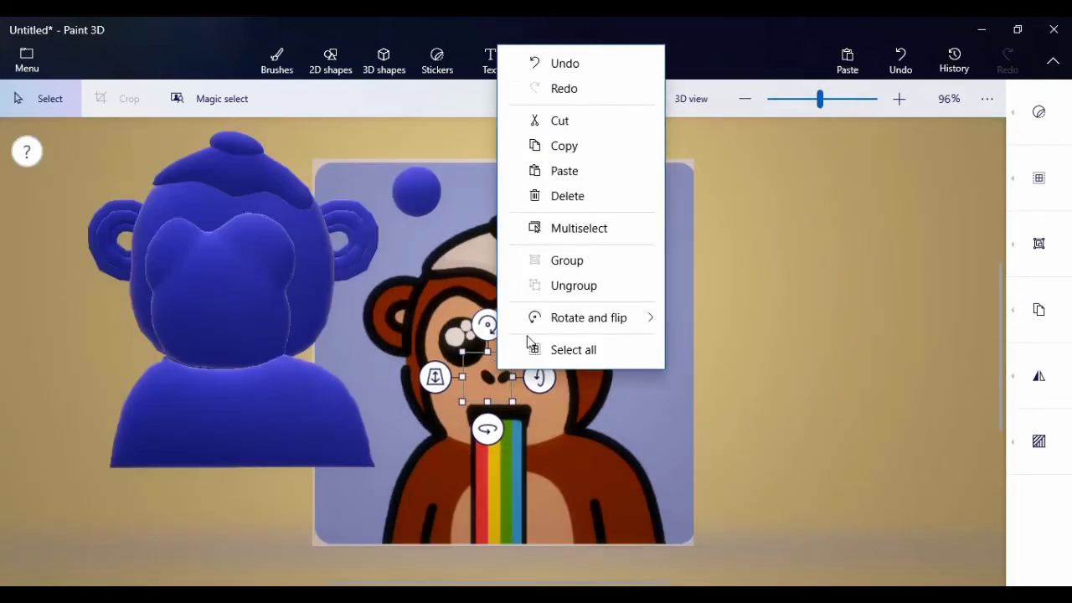
{"action": "left_click", "coordinate": [573, 151]}
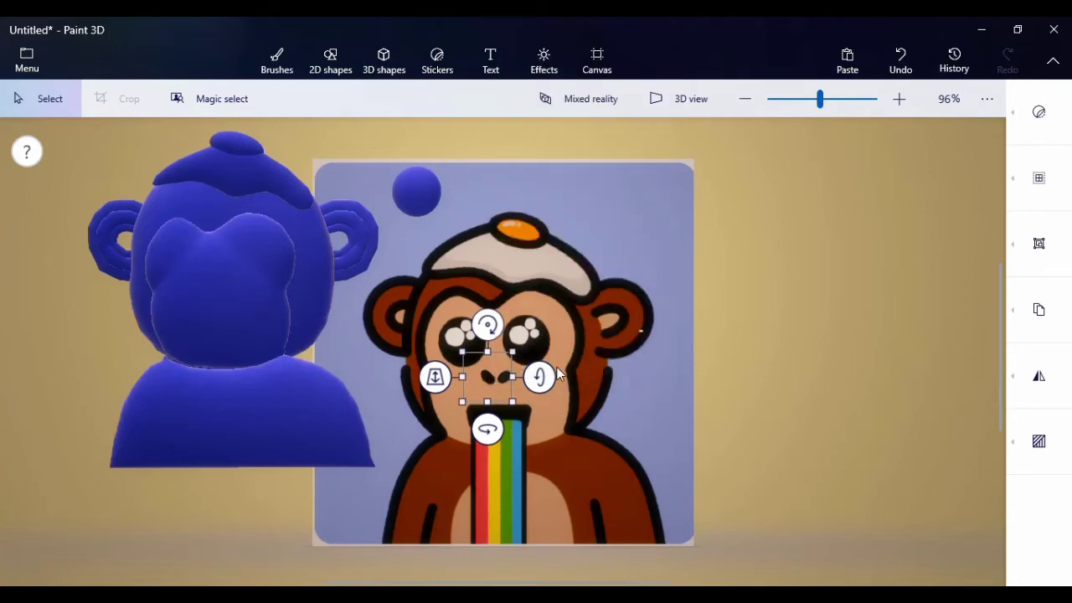
{"action": "left_click", "coordinate": [559, 374]}
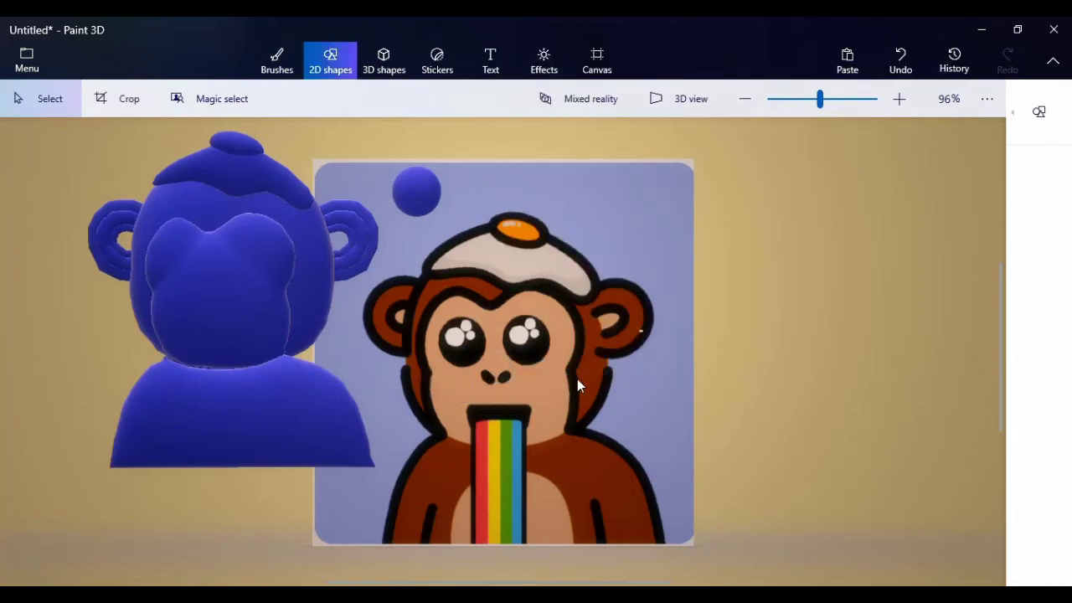
{"action": "right_click", "coordinate": [578, 380]}
{"action": "left_click", "coordinate": [656, 294]}
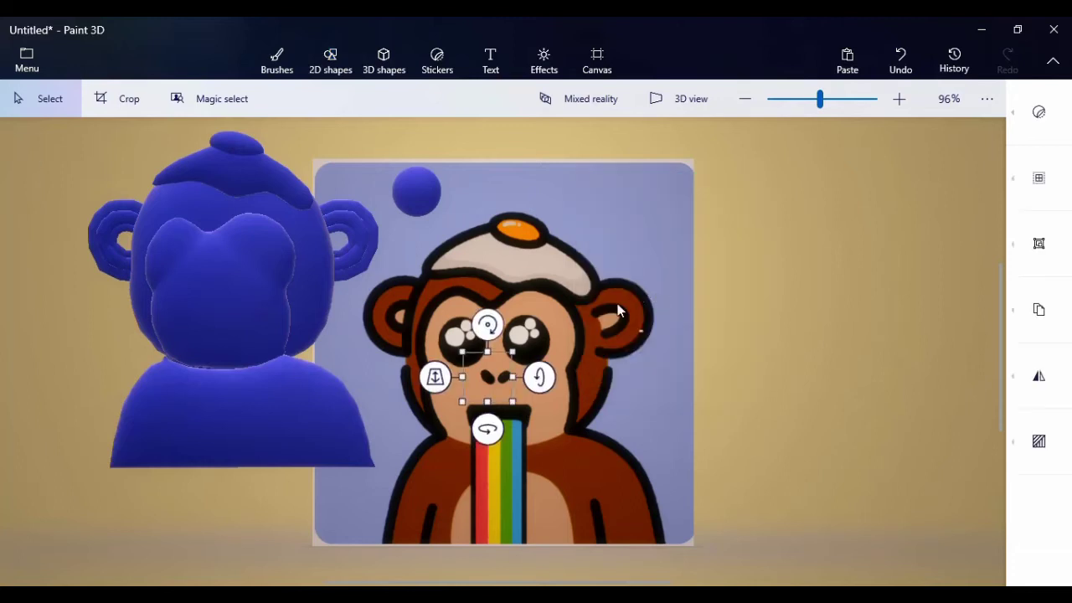
{"action": "left_click_drag", "start_coordinate": [505, 375], "coordinate": [529, 378]}
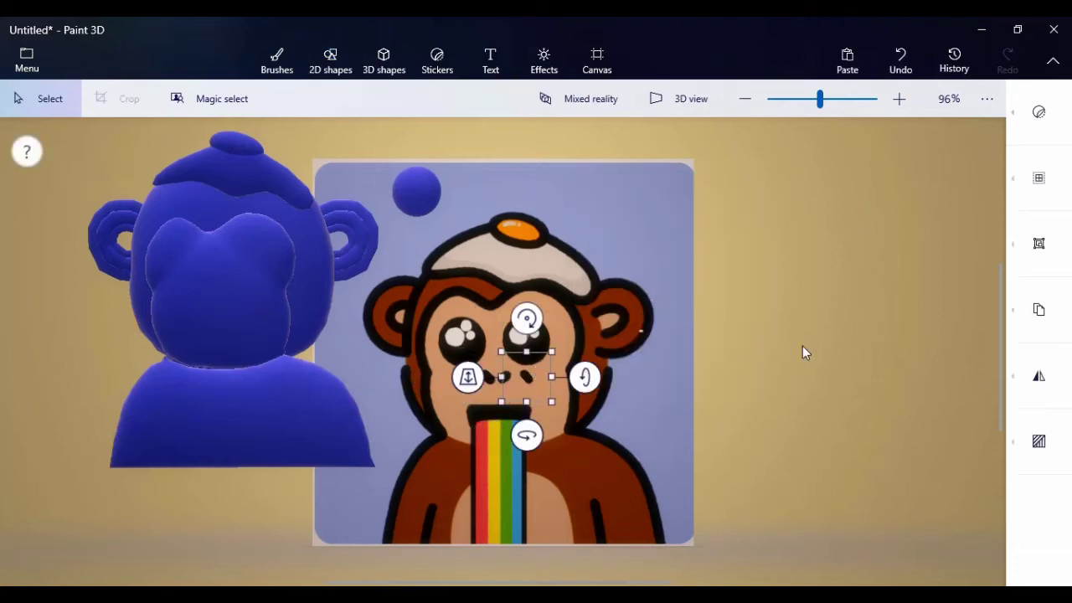
- Flip the copied nostril horizontally and place it over the right-hand nostril in the picture
{"action": "left_click", "coordinate": [1029, 379]}
{"action": "left_click", "coordinate": [922, 393]}
{"action": "key", "text": "Escape"}
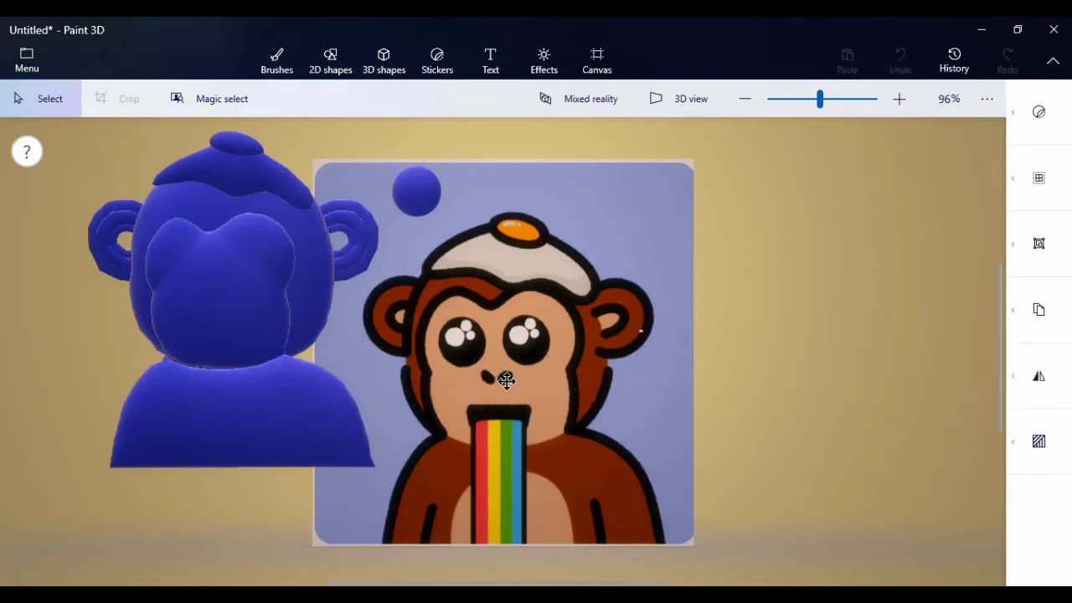
{"action": "left_click", "coordinate": [506, 380]}
- Select both nostril pieces together and move them out of the picture, beyond its upper right corner
{"action": "left_click", "coordinate": [330, 61]}
{"action": "left_click_drag", "start_coordinate": [474, 347], "coordinate": [731, 192]}
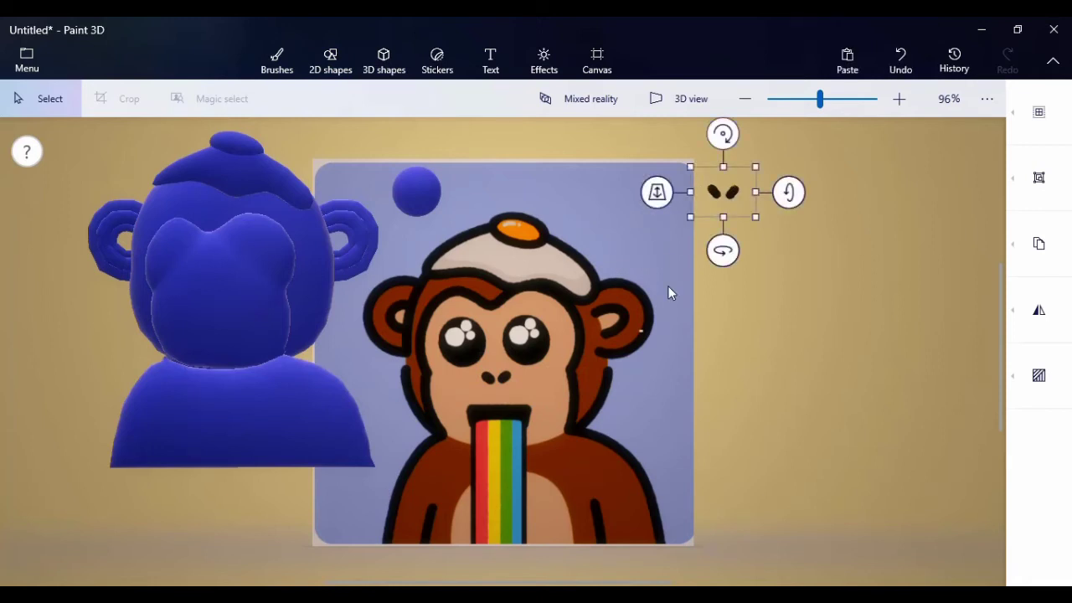
{"action": "left_click", "coordinate": [664, 331]}
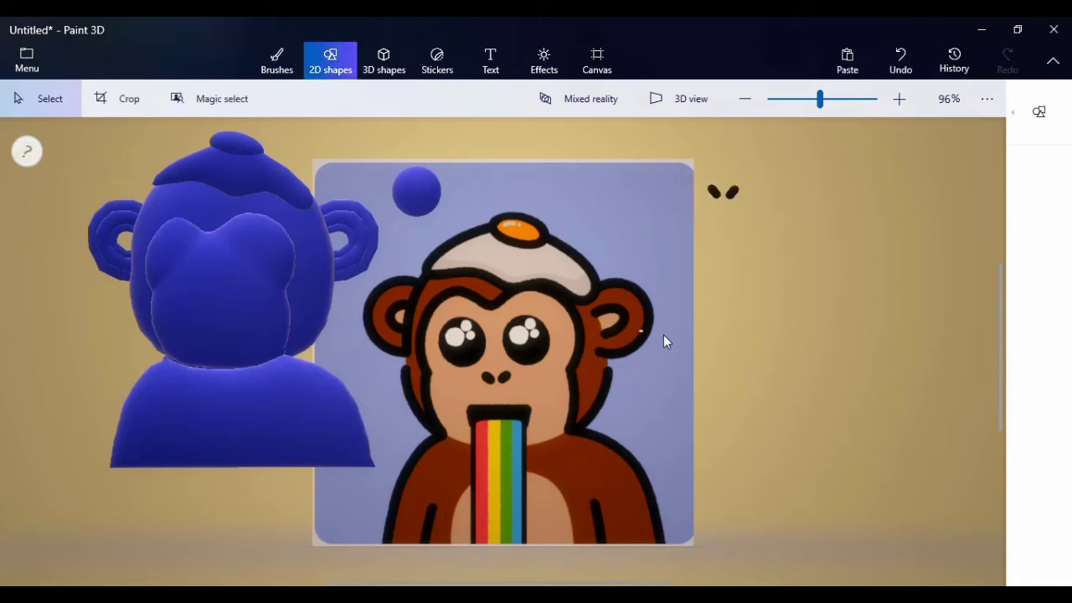
- Draw a black rounded rectangle over the monkey's mouth in the picture
{"action": "left_click", "coordinate": [404, 75]}
{"action": "left_click", "coordinate": [341, 54]}
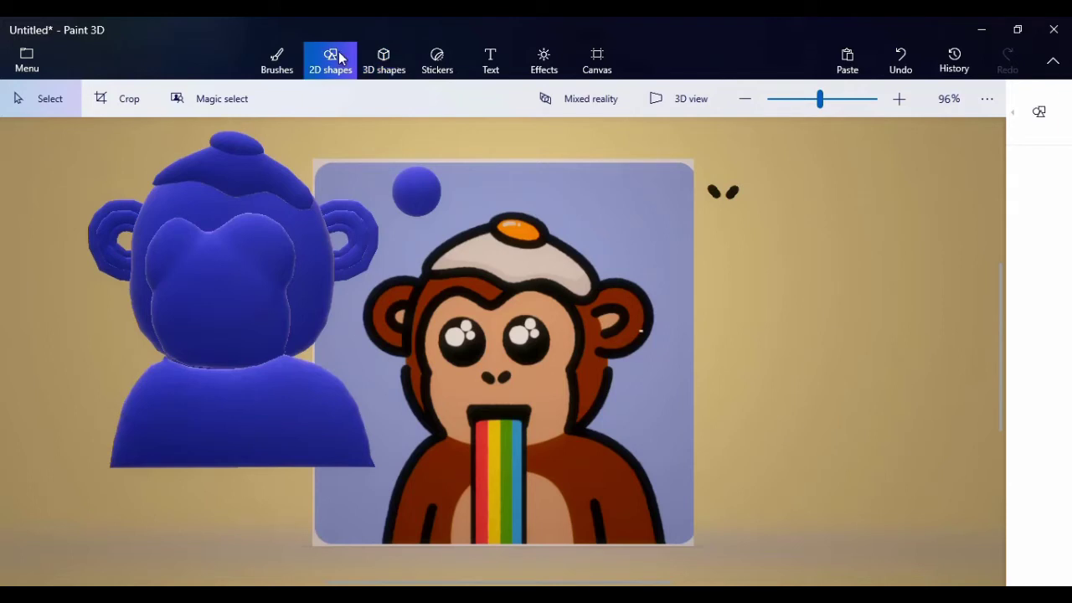
{"action": "left_click", "coordinate": [1054, 130]}
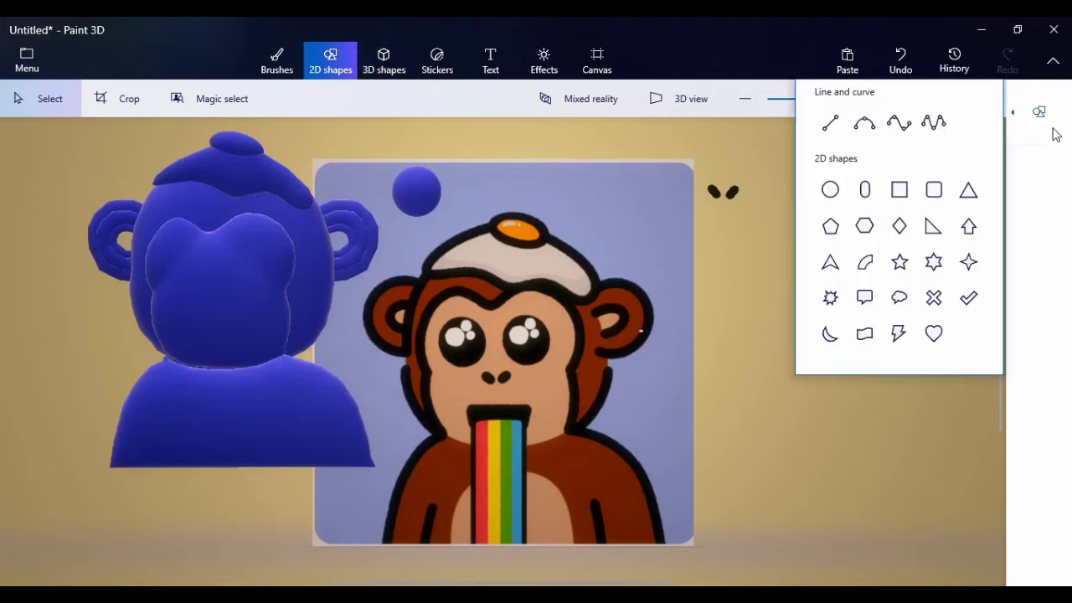
{"action": "left_click", "coordinate": [937, 192]}
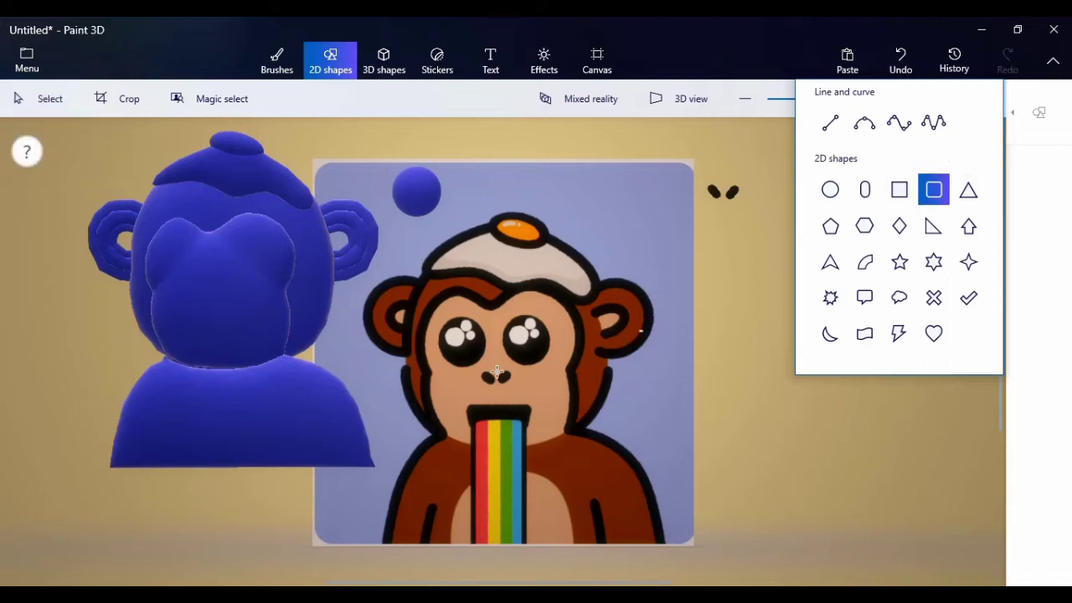
{"action": "left_click_drag", "start_coordinate": [467, 405], "coordinate": [531, 435]}
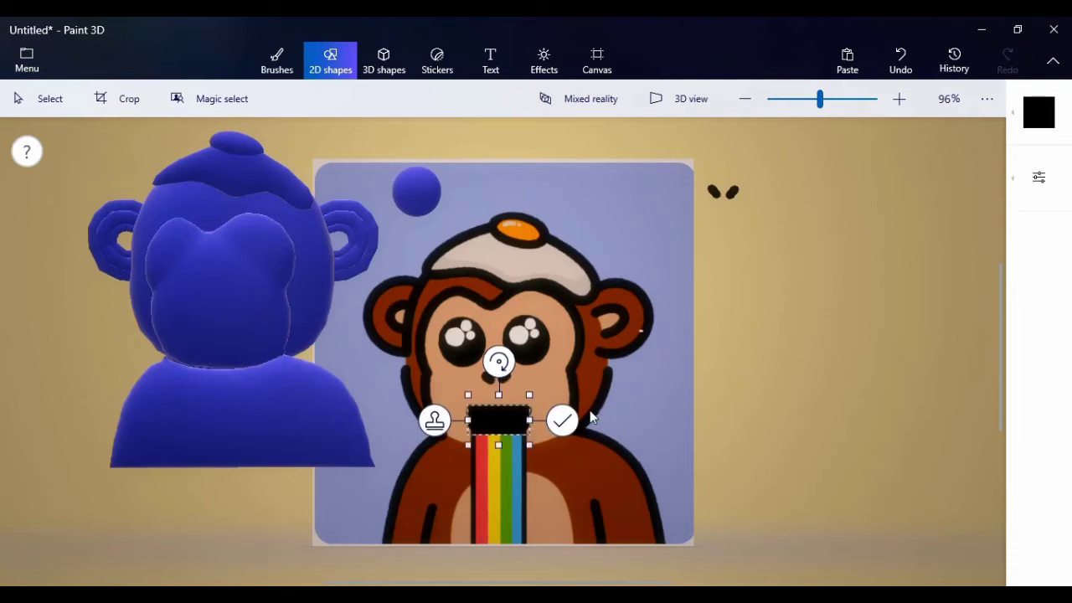
- Turn the rounded mouth rectangle into a 3D object and move it out of the picture, beside the nostril pieces
{"action": "left_click", "coordinate": [1039, 177]}
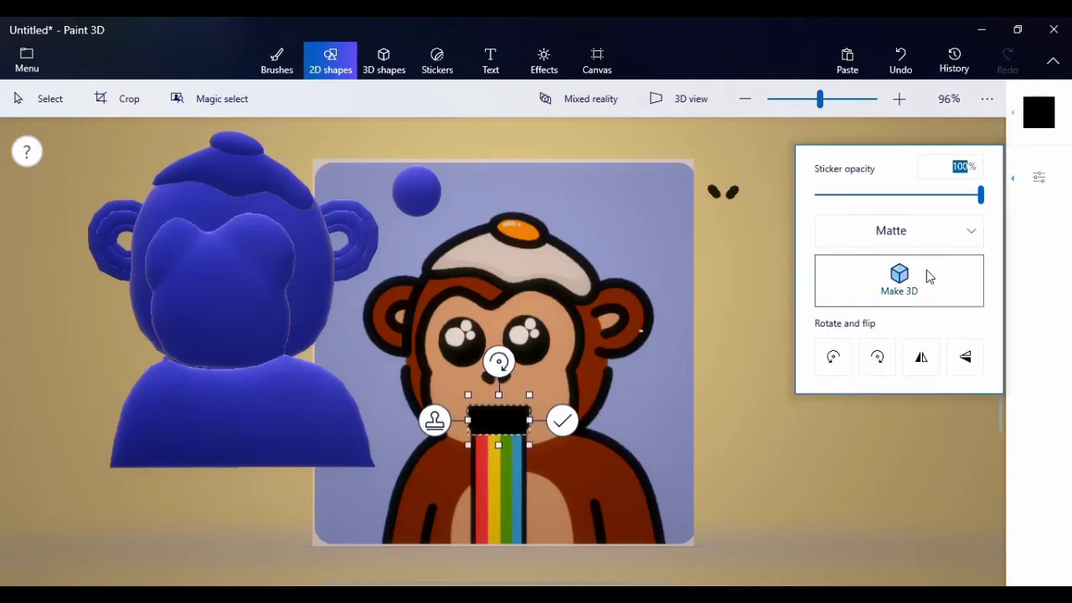
{"action": "left_click", "coordinate": [911, 289]}
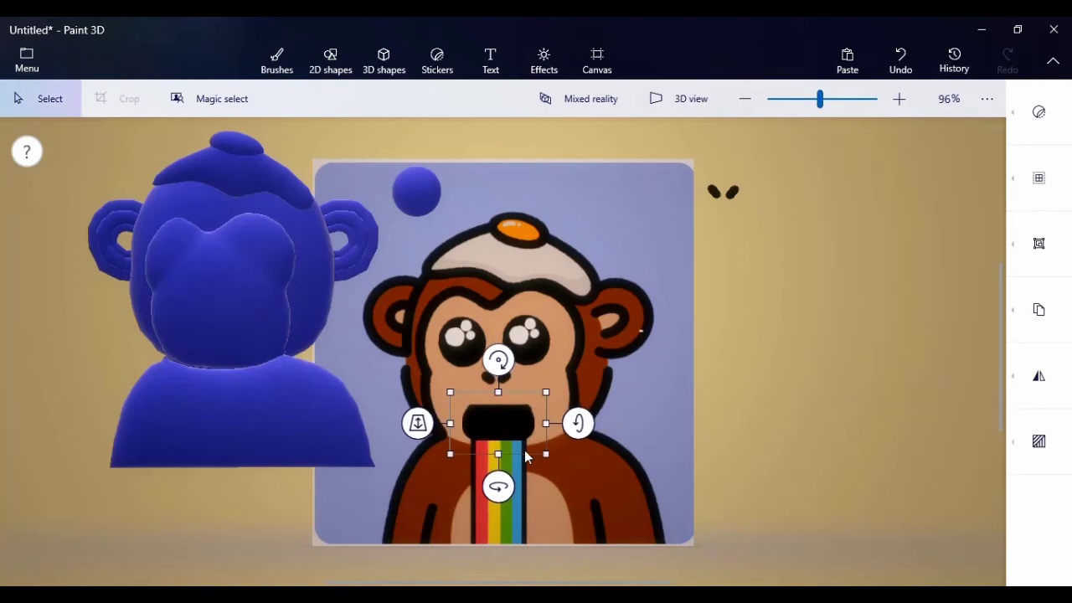
{"action": "left_click_drag", "start_coordinate": [515, 434], "coordinate": [818, 221]}
- Draw a tall, narrow black rectangle as wide as one rainbow stripe and place it just below the monkey's right-hand ear
{"action": "left_click", "coordinate": [330, 60]}
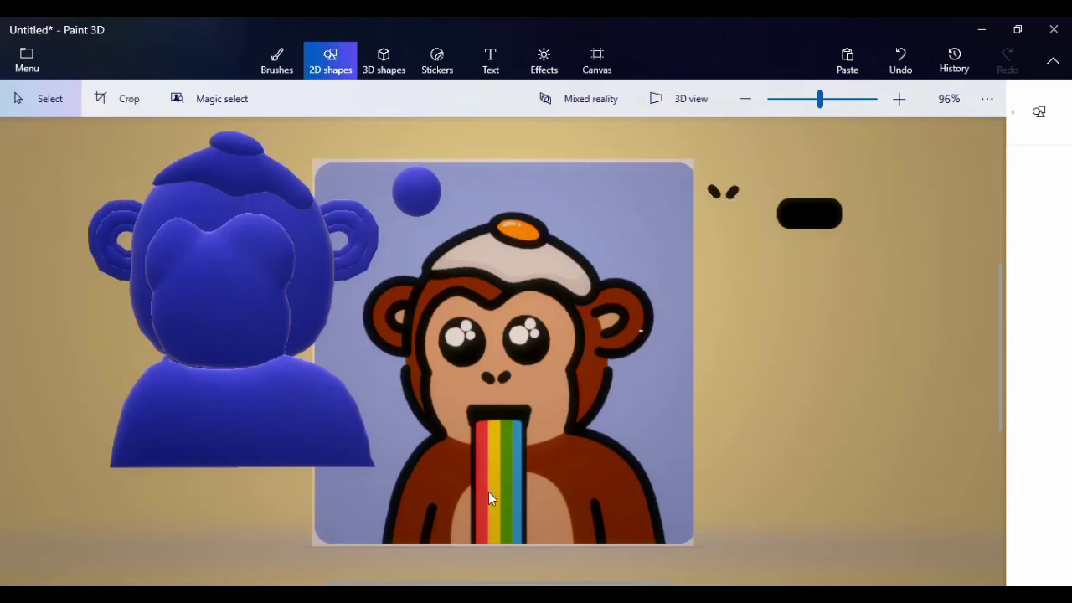
{"action": "left_click", "coordinate": [1037, 121]}
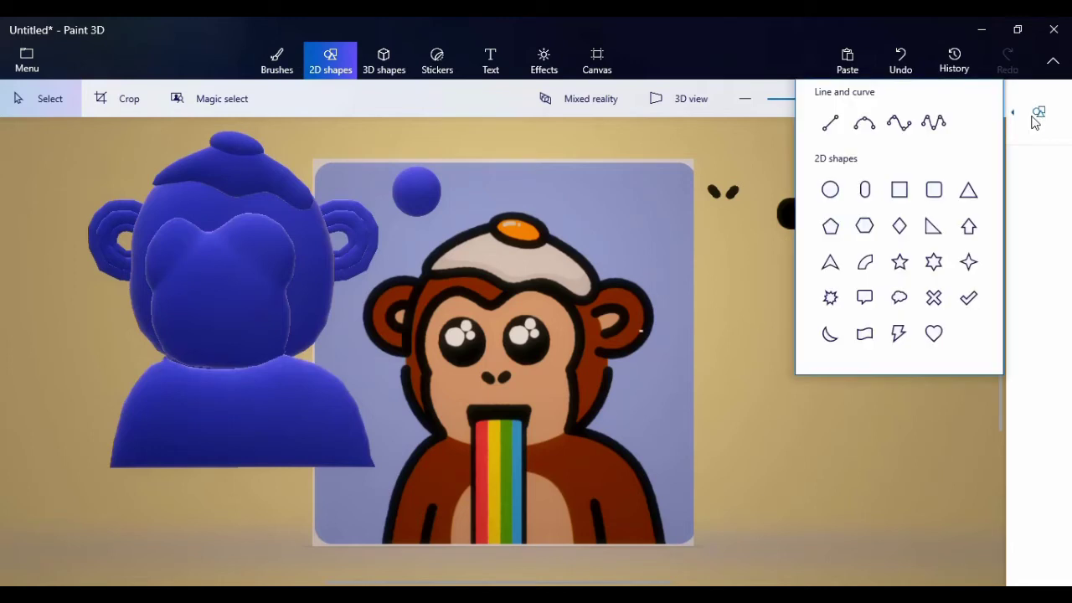
{"action": "left_click", "coordinate": [907, 197]}
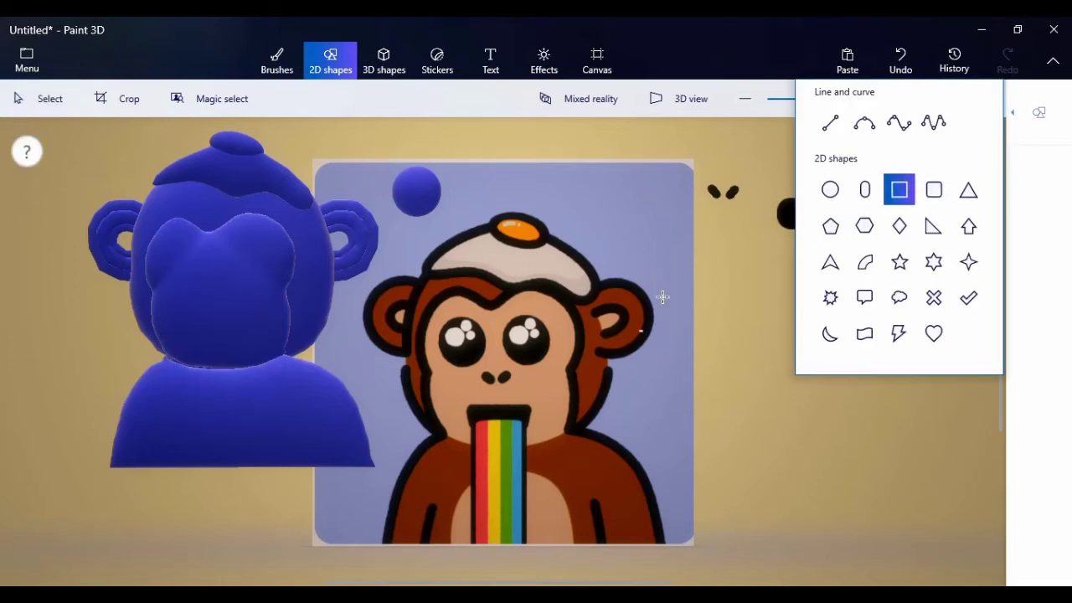
{"action": "left_click_drag", "start_coordinate": [638, 251], "coordinate": [649, 379]}
{"action": "mouse_move", "coordinate": [644, 332]}
{"action": "left_mouse_down"}
{"action": "mouse_move", "coordinate": [484, 500]}
{"action": "mouse_move", "coordinate": [543, 443]}
{"action": "mouse_move", "coordinate": [650, 392]}
{"action": "left_mouse_up"}
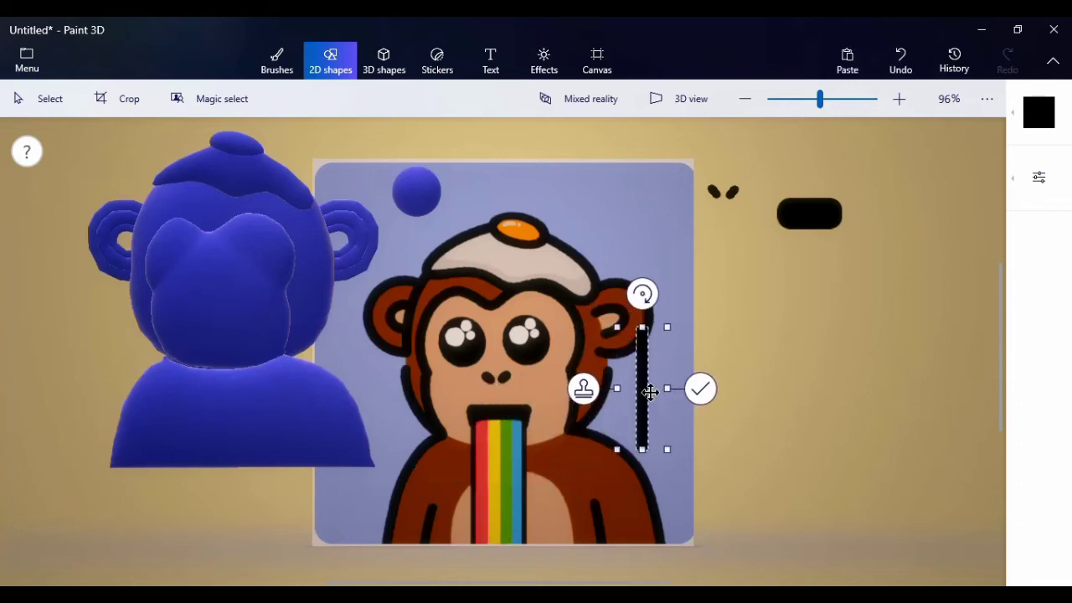
- Turn the narrow strip into a 3D object and move it clear of the monkey, near the picture's right edge
{"action": "left_click", "coordinate": [1040, 178]}
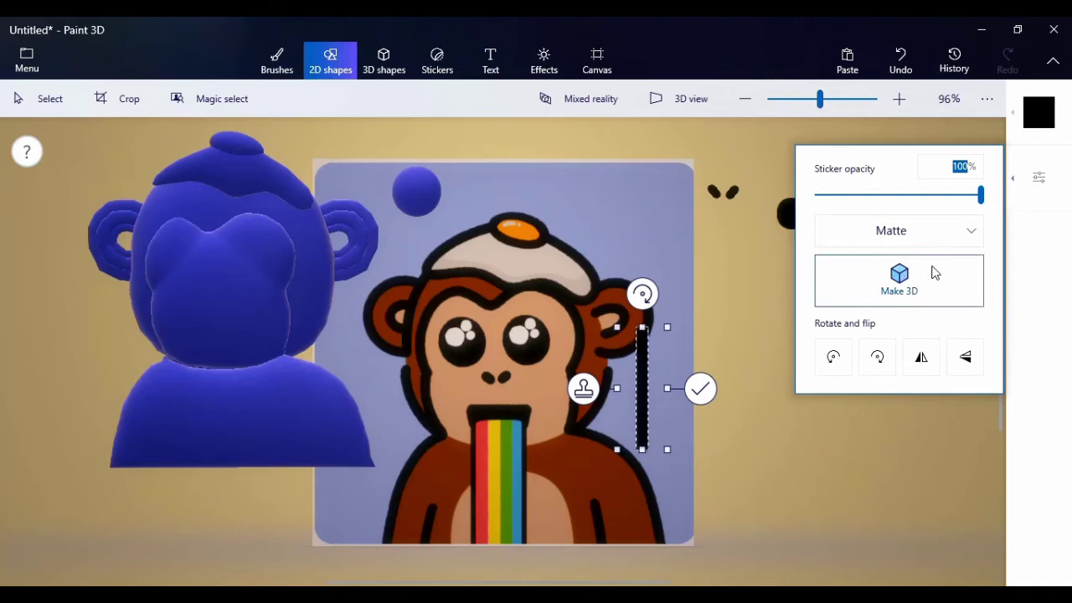
{"action": "left_click", "coordinate": [931, 273]}
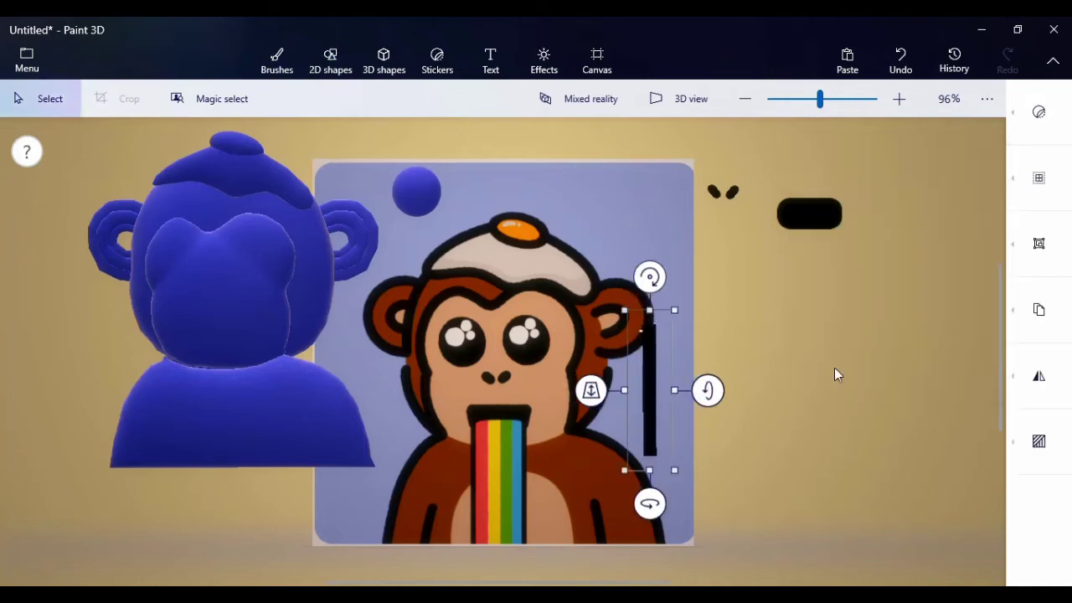
{"action": "left_click_drag", "start_coordinate": [644, 374], "coordinate": [666, 404]}
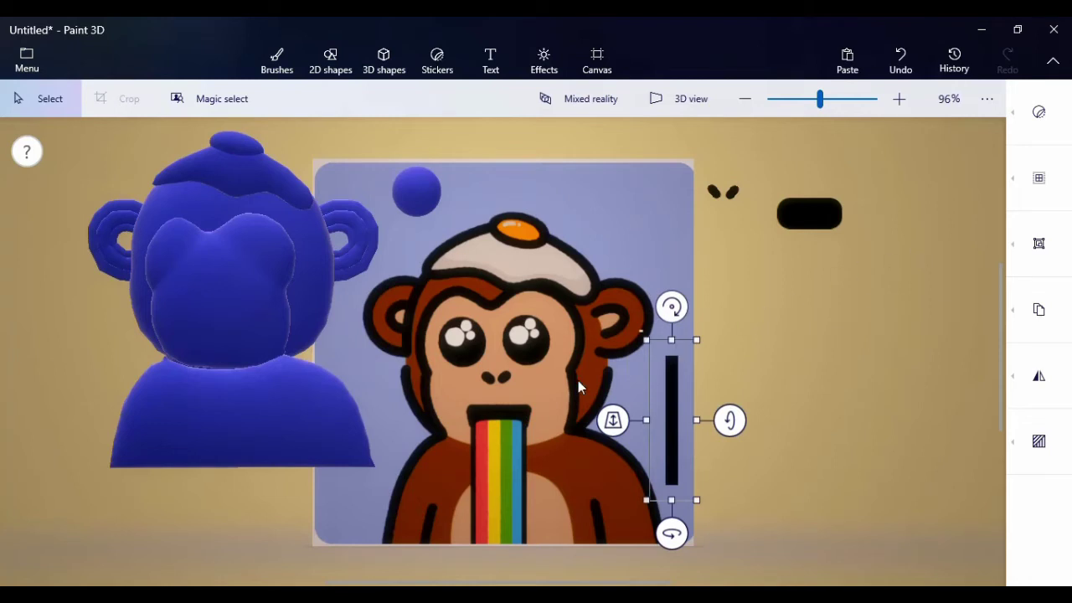
- Duplicate the black strip and place the copy flush against the original's right side
{"action": "right_click", "coordinate": [672, 423]}
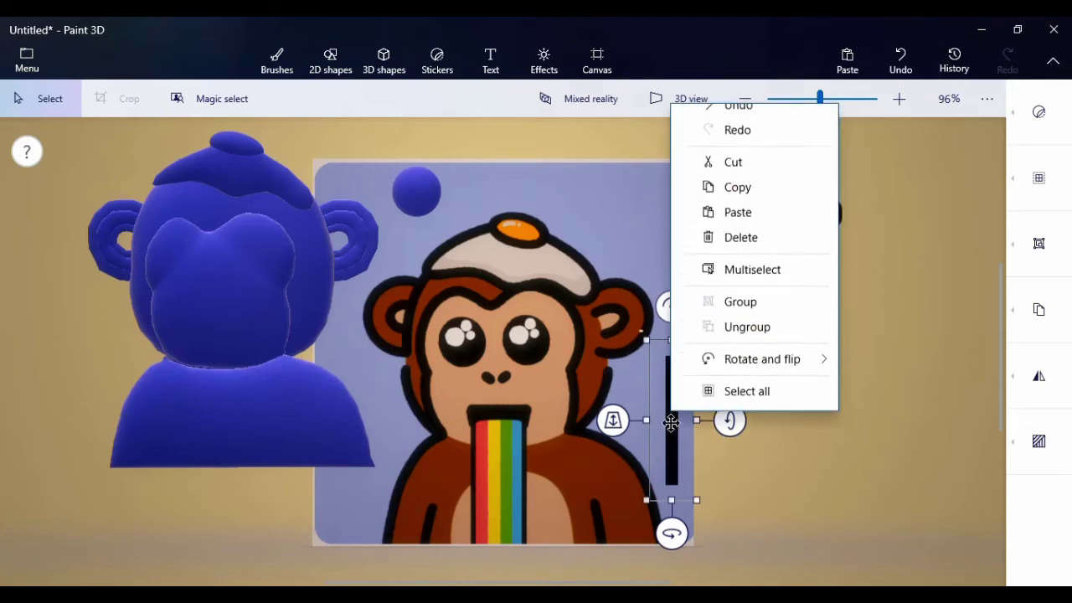
{"action": "left_click", "coordinate": [785, 216]}
{"action": "left_click", "coordinate": [783, 318]}
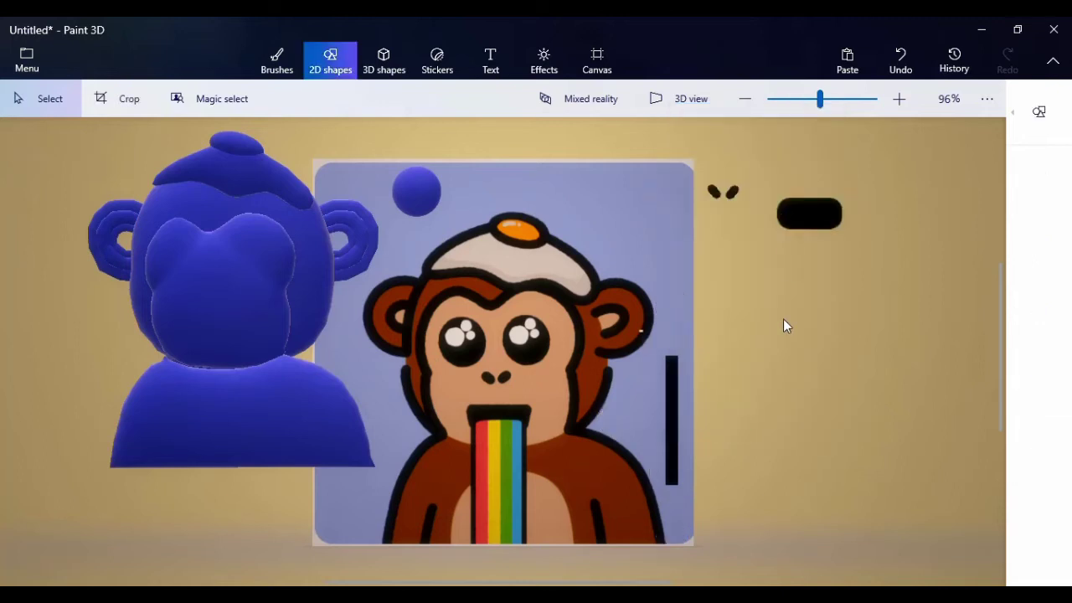
{"action": "right_click", "coordinate": [787, 333]}
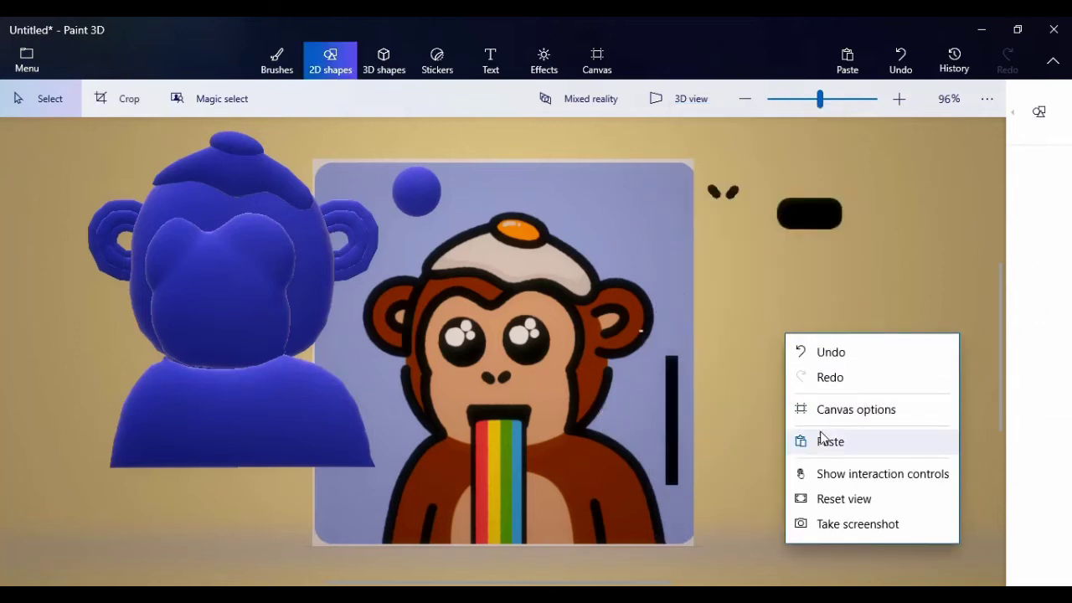
{"action": "left_click", "coordinate": [822, 440]}
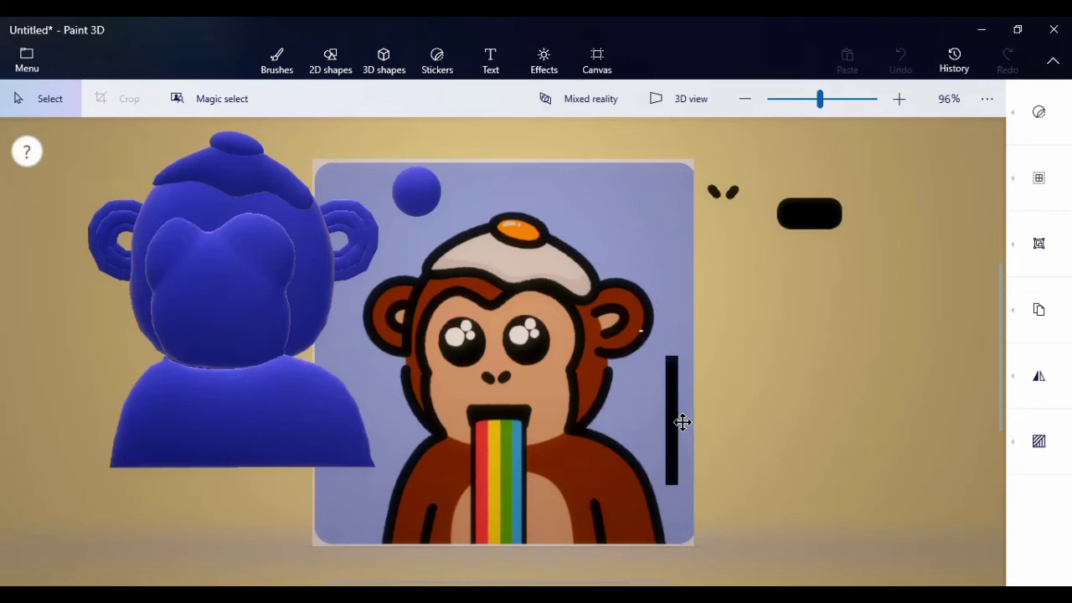
{"action": "left_click_drag", "start_coordinate": [711, 421], "coordinate": [695, 425]}
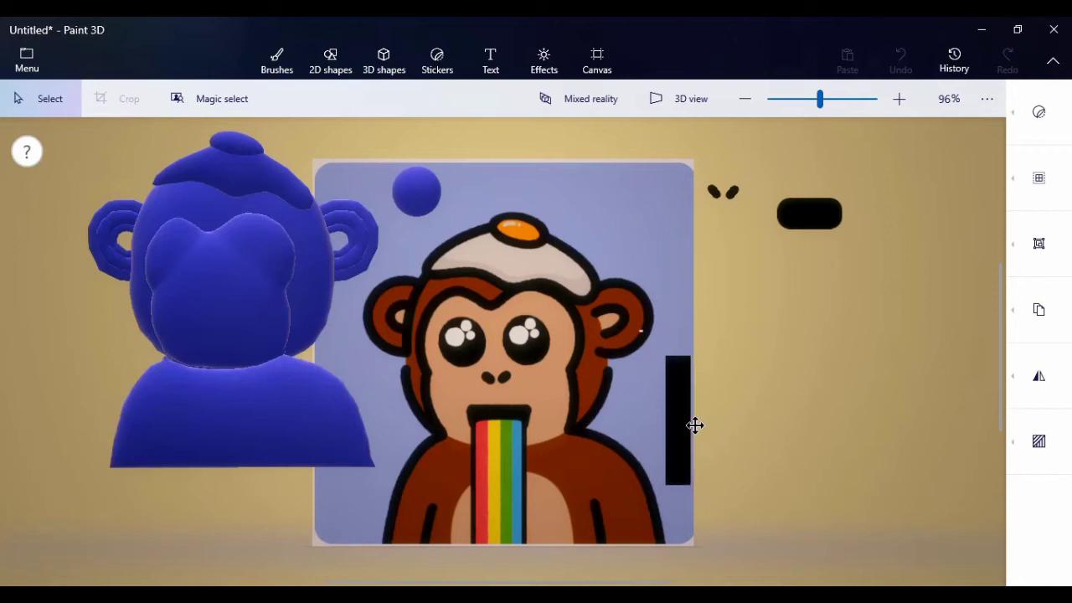
- Select both strips, duplicate them and place the copied pair flush to the right, making four adjoining strips
{"action": "left_click", "coordinate": [815, 345]}
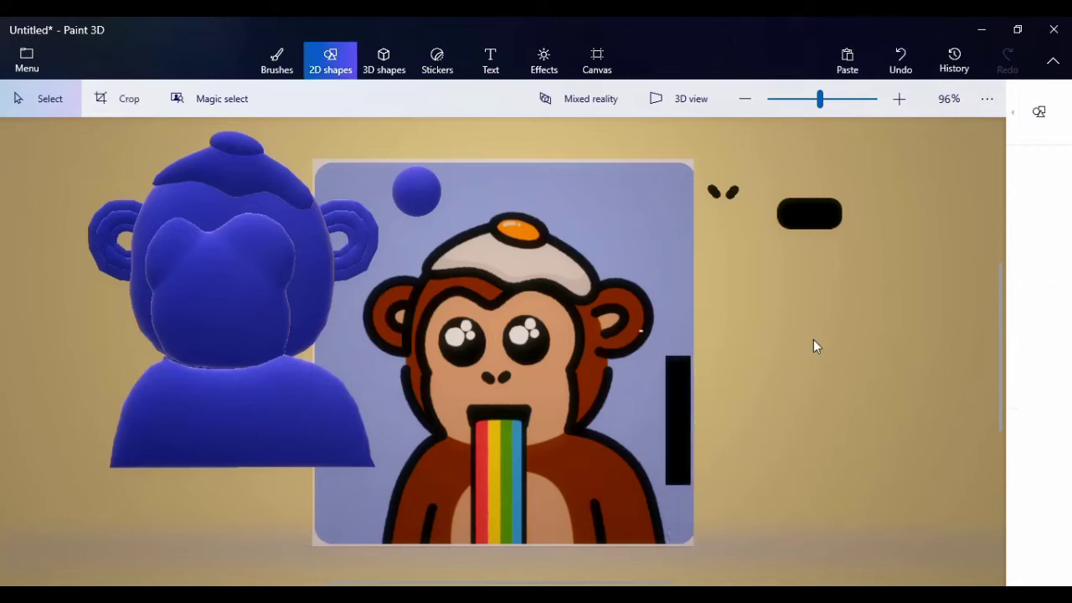
{"action": "left_click_drag", "start_coordinate": [646, 335], "coordinate": [793, 515]}
{"action": "right_click", "coordinate": [686, 427]}
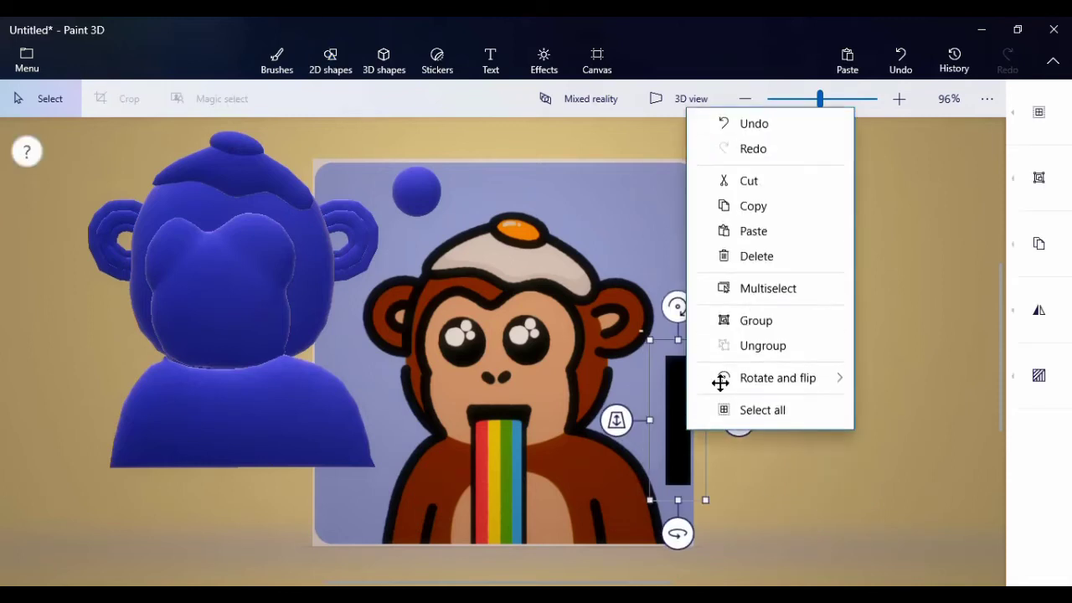
{"action": "left_click", "coordinate": [745, 209]}
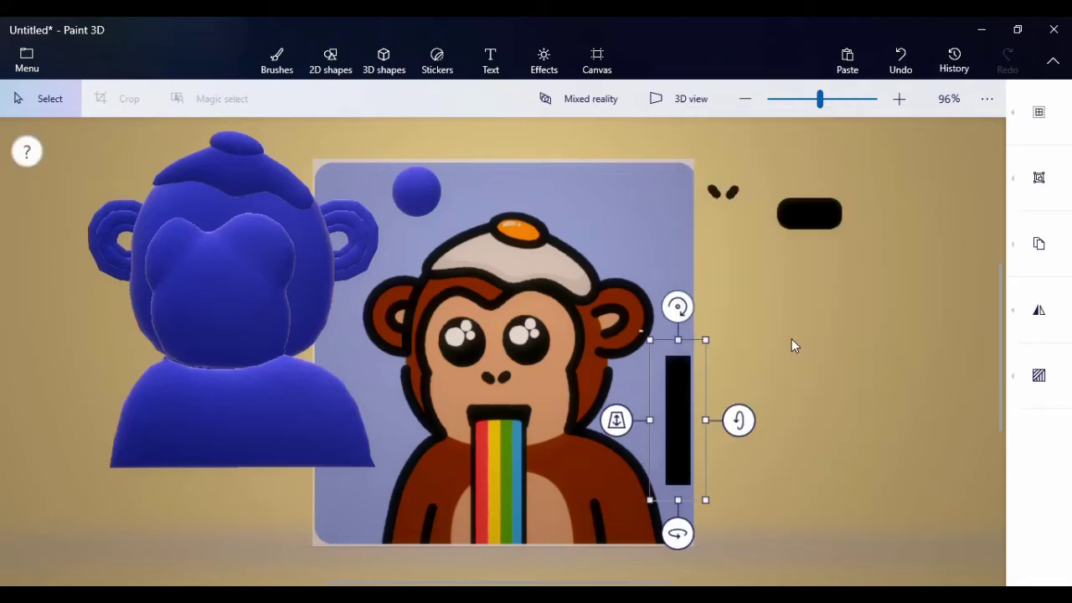
{"action": "left_click", "coordinate": [792, 340]}
{"action": "right_click", "coordinate": [792, 339]}
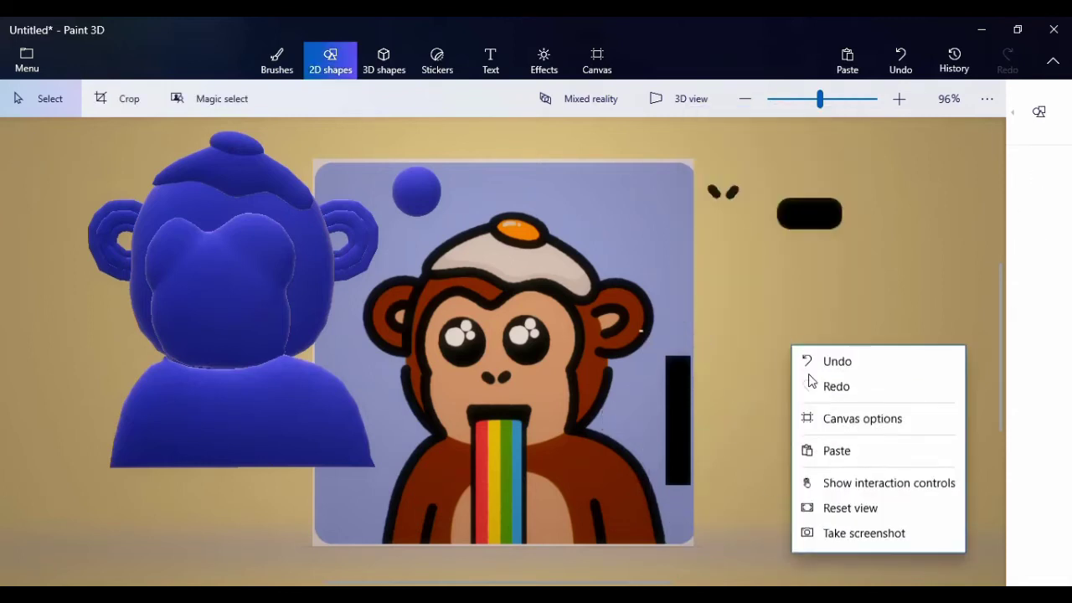
{"action": "left_click", "coordinate": [838, 456]}
{"action": "mouse_move", "coordinate": [703, 419]}
{"action": "left_mouse_down"}
{"action": "mouse_move", "coordinate": [728, 417]}
{"action": "mouse_move", "coordinate": [707, 414]}
{"action": "left_mouse_up"}
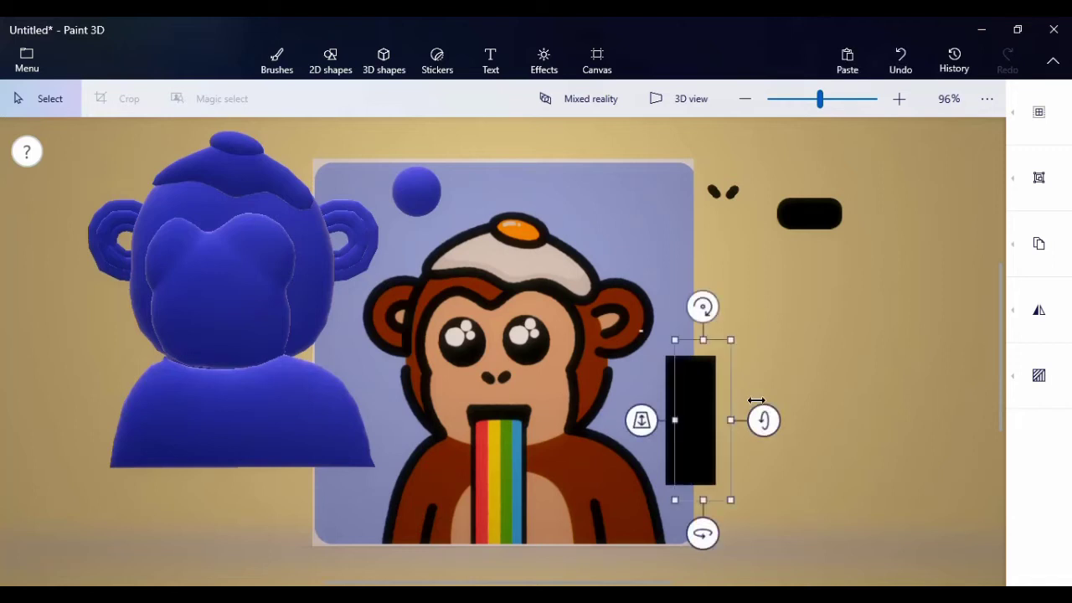
- Select all four strips together and move them out of the picture, below the mouth piece
{"action": "left_click", "coordinate": [827, 375]}
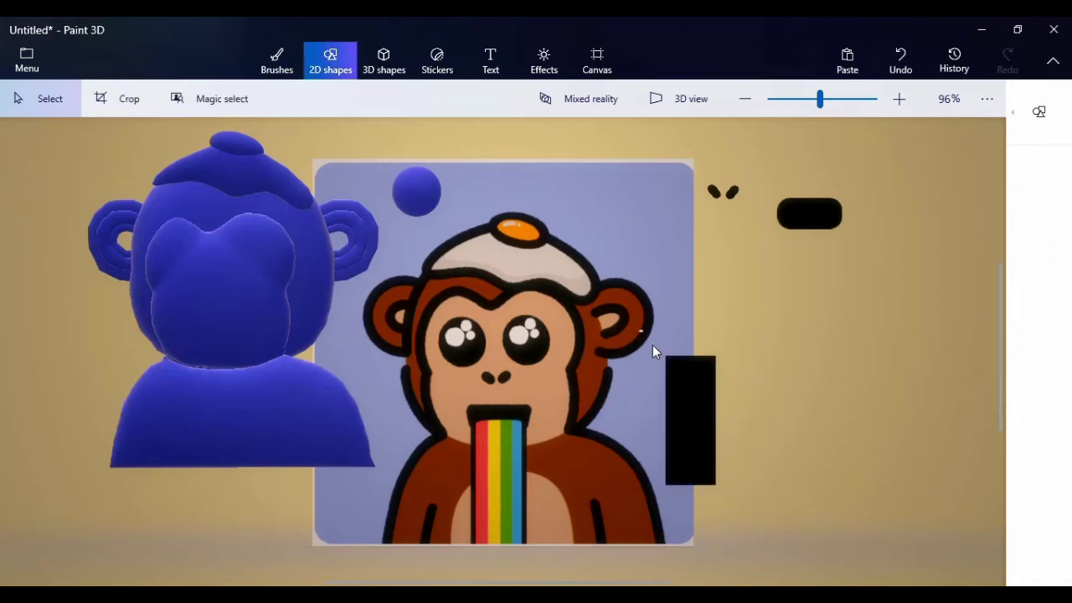
{"action": "left_click_drag", "start_coordinate": [652, 337], "coordinate": [751, 522]}
{"action": "left_click_drag", "start_coordinate": [703, 442], "coordinate": [778, 428]}
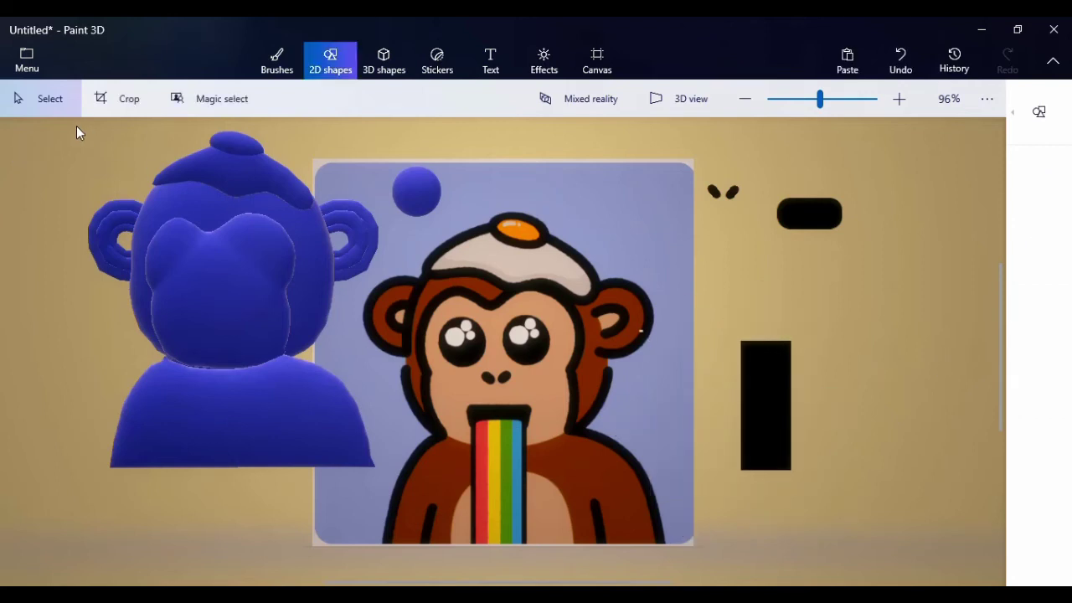
- Move the blue sphere over the left-hand eye in the picture and colour it black
{"action": "left_click", "coordinate": [432, 204]}
{"action": "left_click_drag", "start_coordinate": [429, 198], "coordinate": [475, 344]}
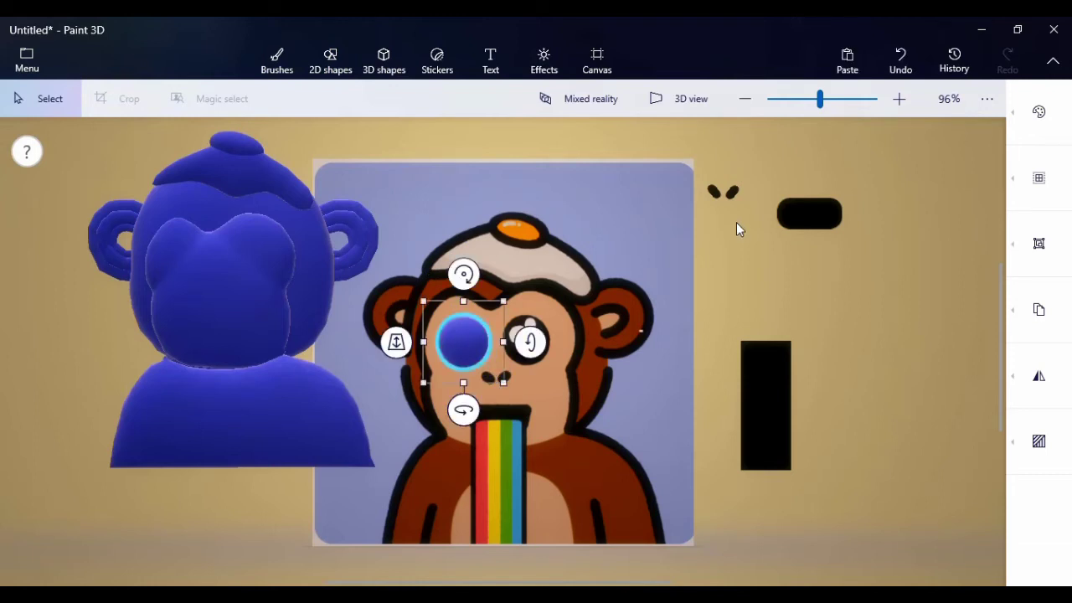
{"action": "left_click", "coordinate": [1050, 144]}
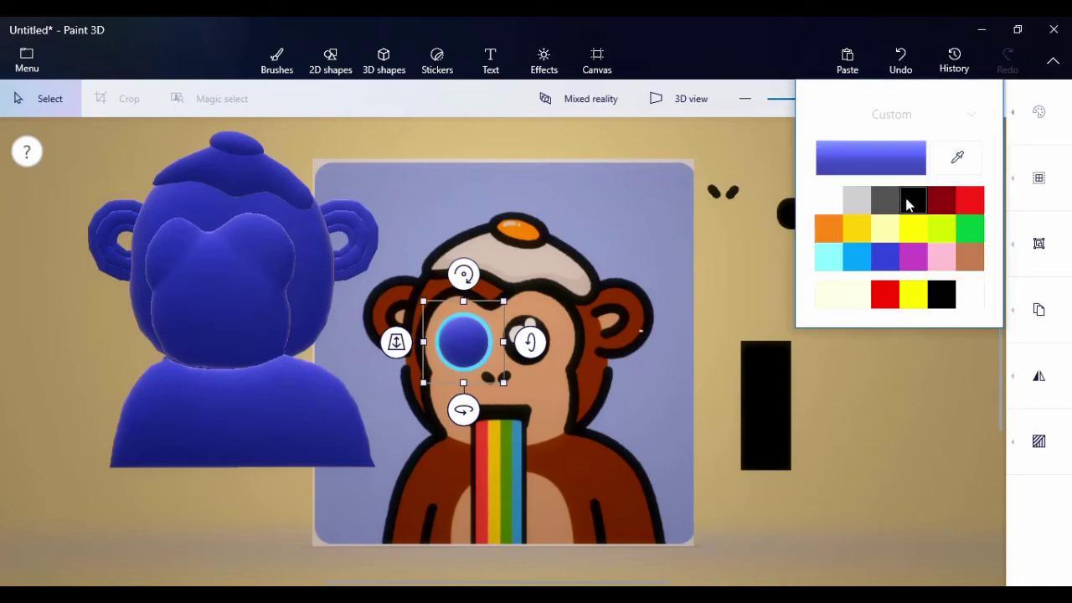
{"action": "left_click", "coordinate": [911, 205]}
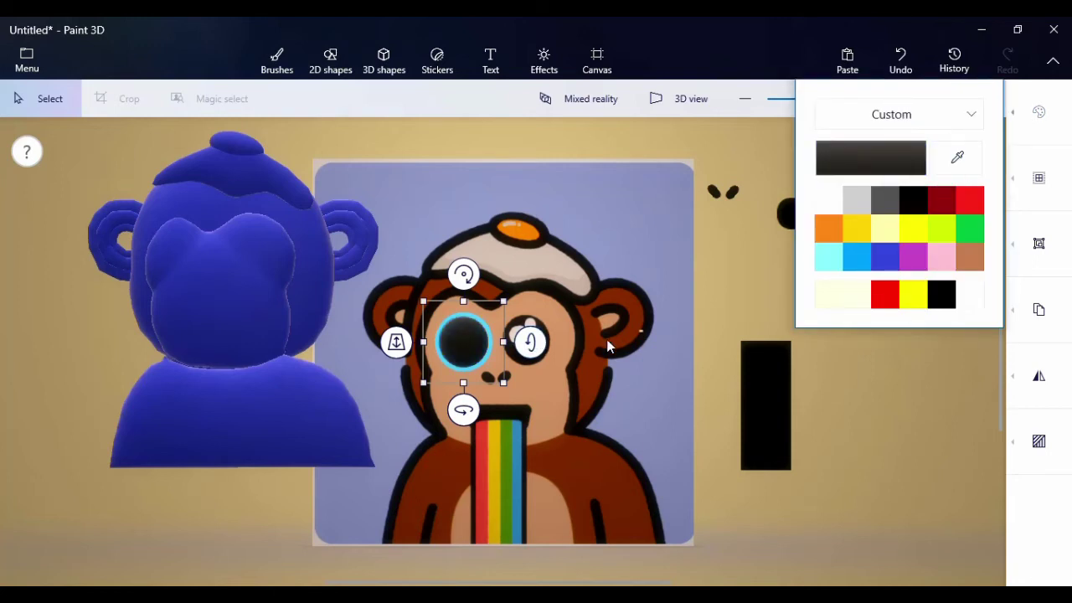
{"action": "left_click", "coordinate": [647, 330]}
{"action": "left_click", "coordinate": [649, 330]}
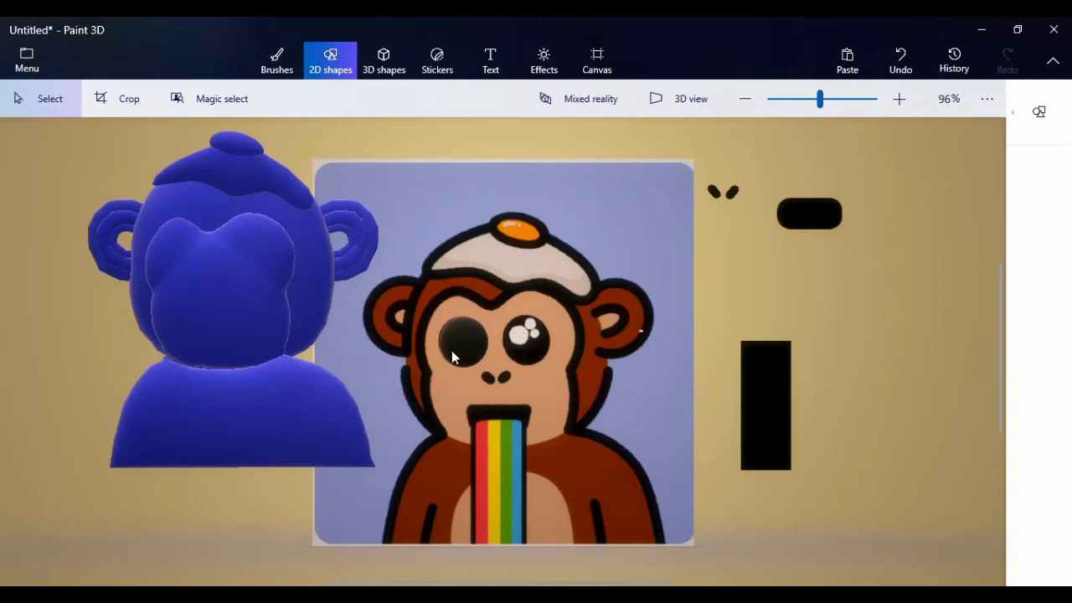
{"action": "key", "text": "ctrl+z"}
{"action": "left_click", "coordinate": [648, 292]}
- Choose the Watercolor brush for painting on the black eye sphere
{"action": "left_click", "coordinate": [257, 68]}
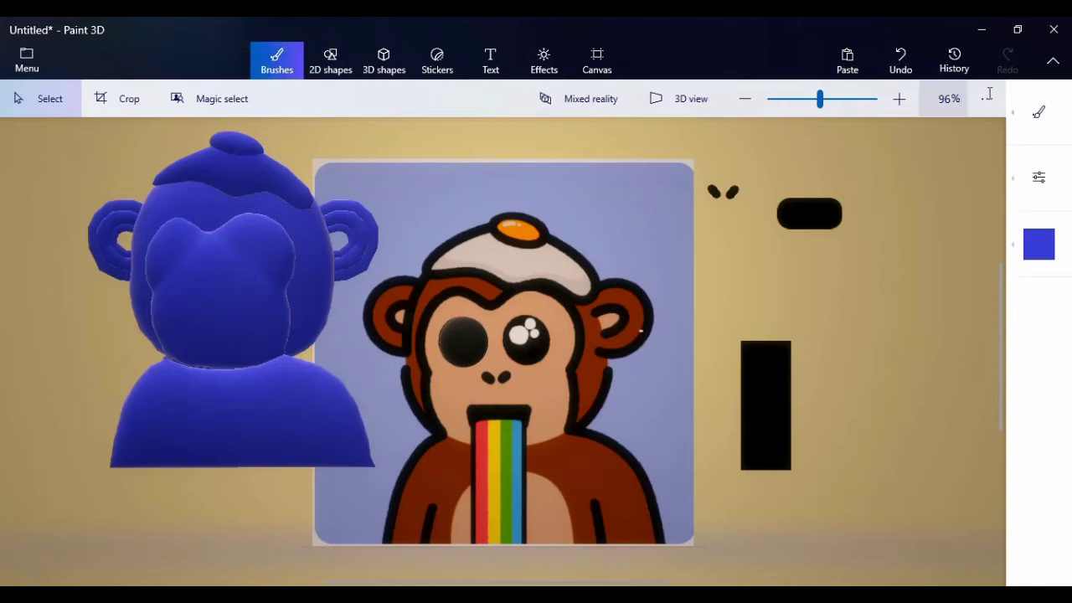
{"action": "left_click", "coordinate": [1016, 134]}
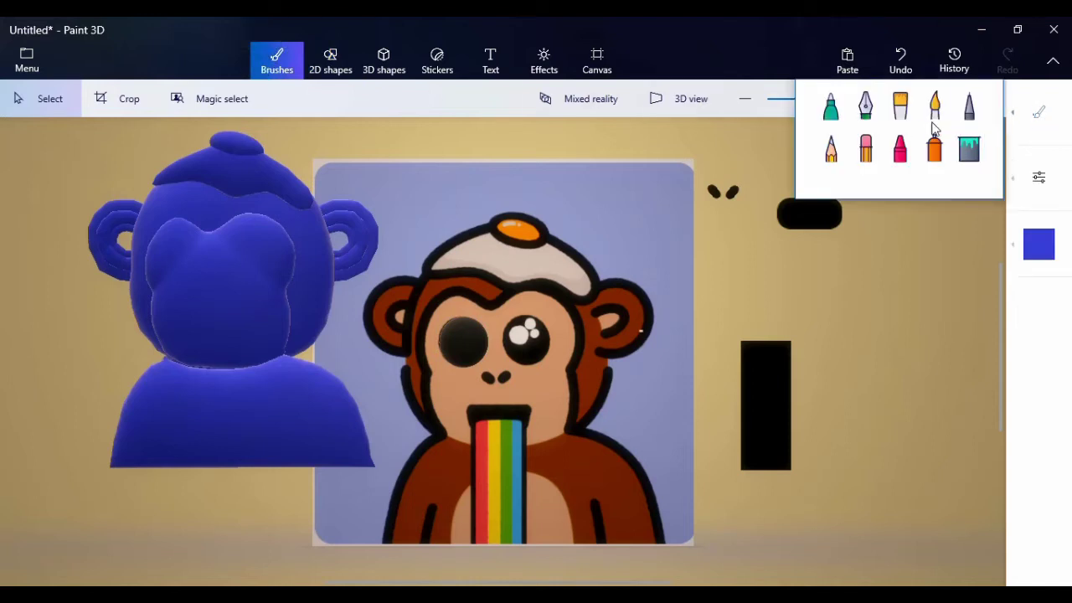
{"action": "left_click", "coordinate": [934, 107]}
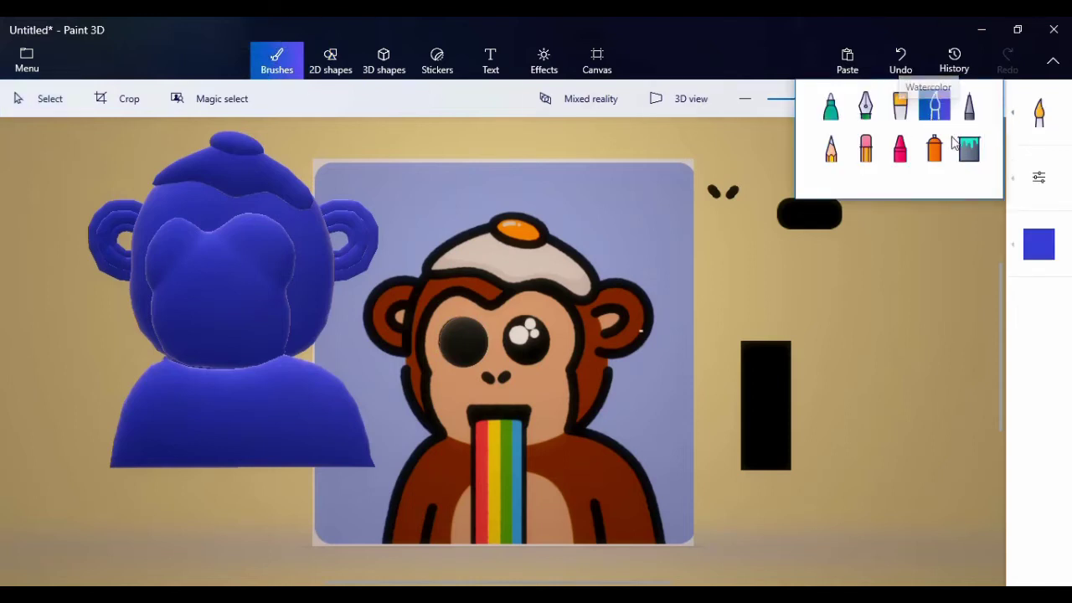
{"action": "left_click", "coordinate": [1014, 179]}
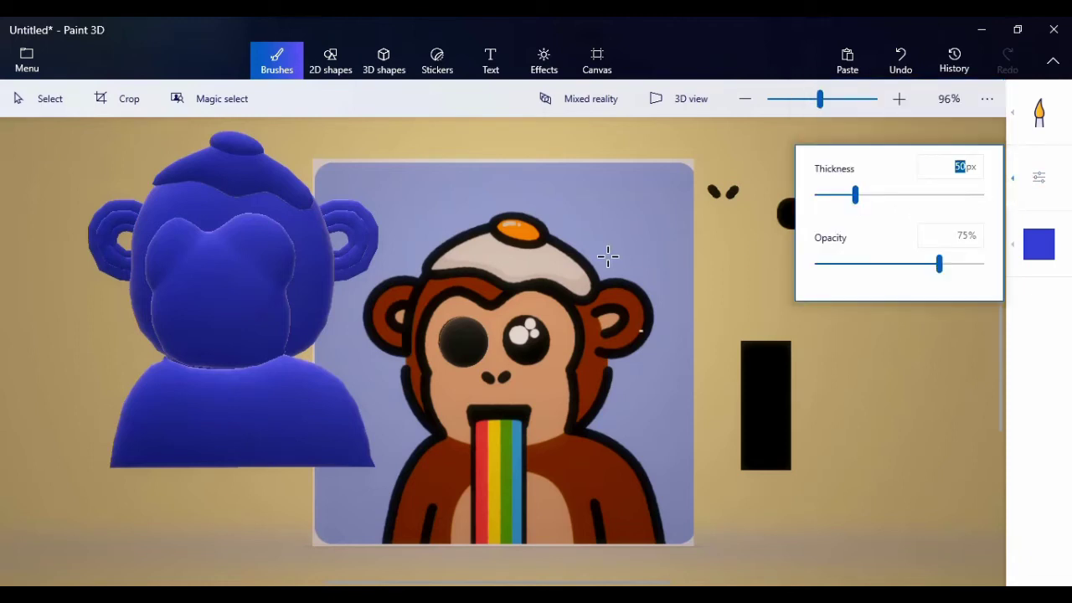
- Try a short brush stroke at the centre of the black eye sphere and undo it
{"action": "mouse_move", "coordinate": [469, 340]}
{"action": "left_mouse_down"}
{"action": "mouse_move", "coordinate": [455, 350]}
{"action": "mouse_move", "coordinate": [466, 342]}
{"action": "left_mouse_up"}
{"action": "key", "text": "ctrl+z"}
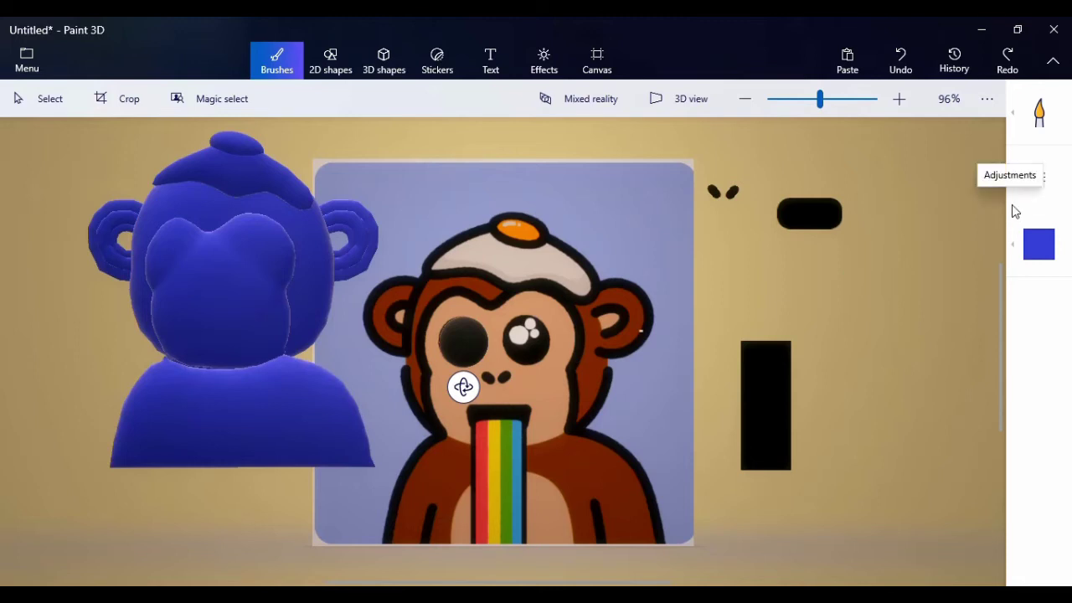
- Set the Watercolor brush to 10 px thickness and white colour
{"action": "left_click", "coordinate": [1039, 177]}
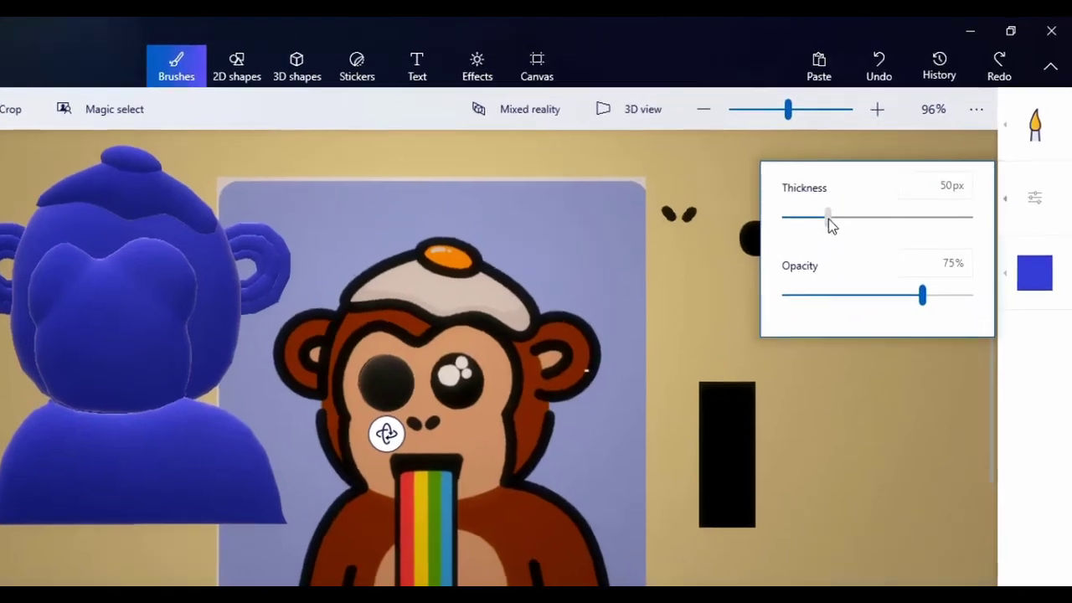
{"action": "left_click_drag", "start_coordinate": [856, 200], "coordinate": [820, 200]}
{"action": "left_click_drag", "start_coordinate": [566, 380], "coordinate": [575, 387]}
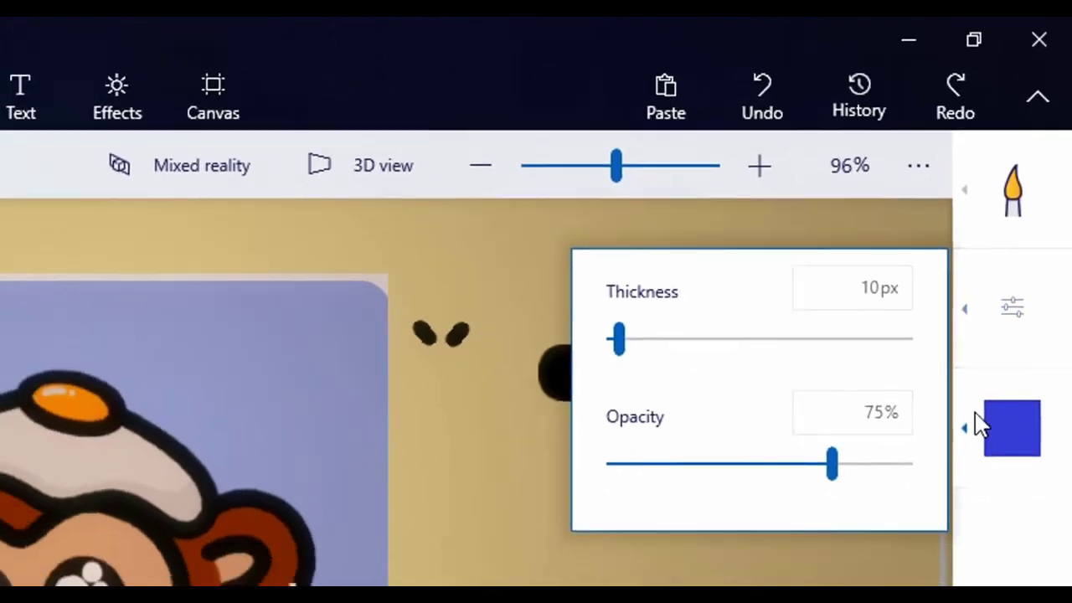
{"action": "left_click", "coordinate": [977, 419]}
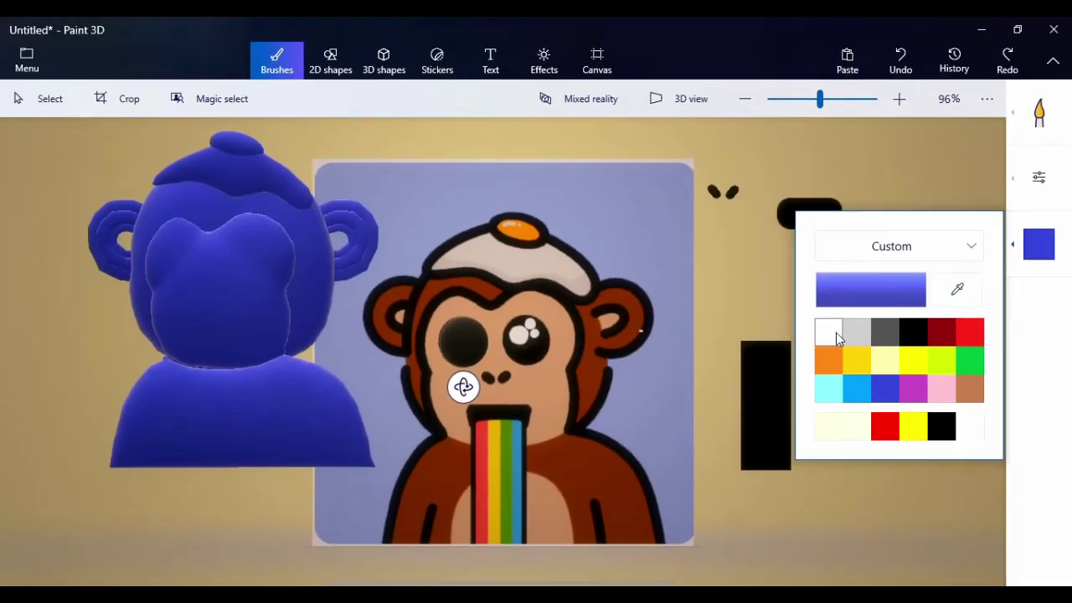
{"action": "left_click", "coordinate": [838, 338]}
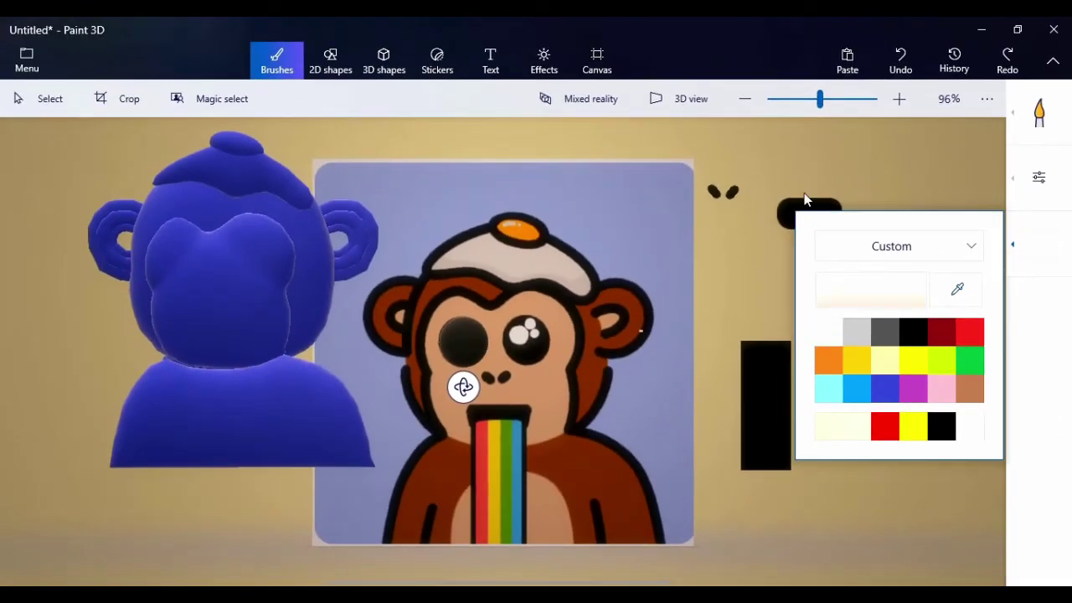
- Paint one large and two small white round highlights on the black eye sphere, matching the eye in the picture
{"action": "left_click", "coordinate": [819, 100]}
{"action": "left_click_drag", "start_coordinate": [819, 100], "coordinate": [824, 99]}
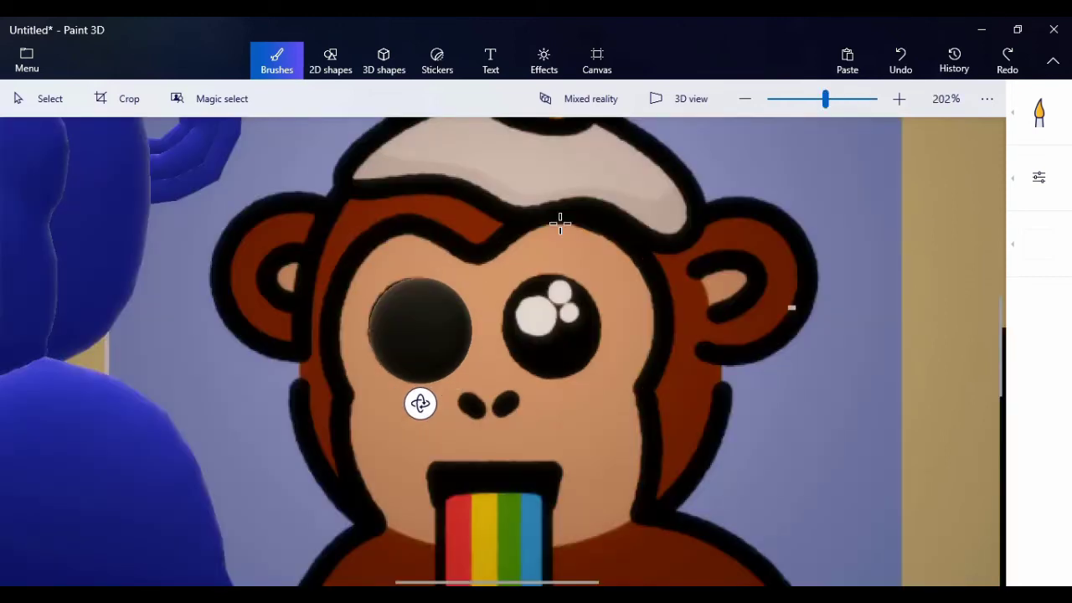
{"action": "mouse_move", "coordinate": [390, 316]}
{"action": "left_mouse_down"}
{"action": "mouse_move", "coordinate": [400, 313]}
{"action": "mouse_move", "coordinate": [400, 328]}
{"action": "mouse_move", "coordinate": [403, 311]}
{"action": "mouse_move", "coordinate": [390, 330]}
{"action": "mouse_move", "coordinate": [388, 314]}
{"action": "mouse_move", "coordinate": [411, 310]}
{"action": "left_mouse_up"}
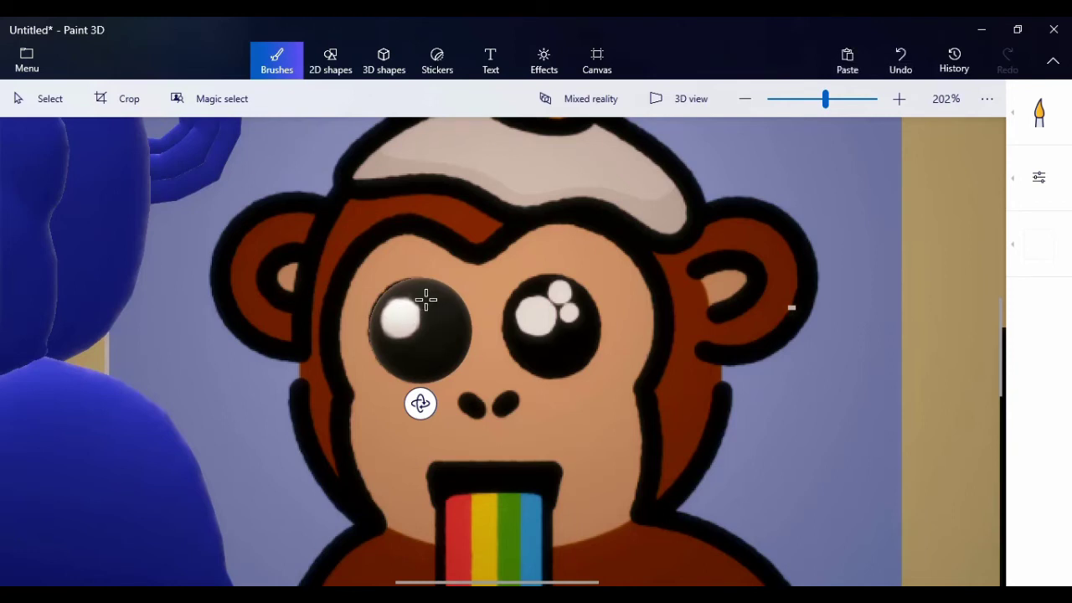
{"action": "left_click_drag", "start_coordinate": [422, 293], "coordinate": [430, 305]}
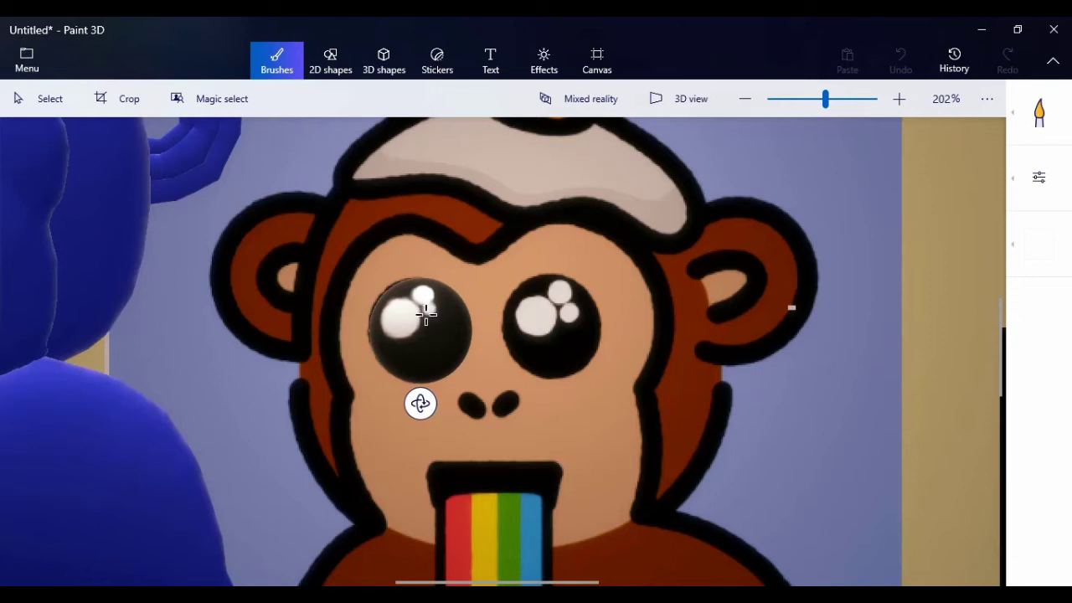
{"action": "left_click_drag", "start_coordinate": [429, 309], "coordinate": [431, 306]}
- Copy the painted eye sphere and place the duplicate over the right-hand eye in the picture
{"action": "left_click_drag", "start_coordinate": [826, 100], "coordinate": [815, 100]}
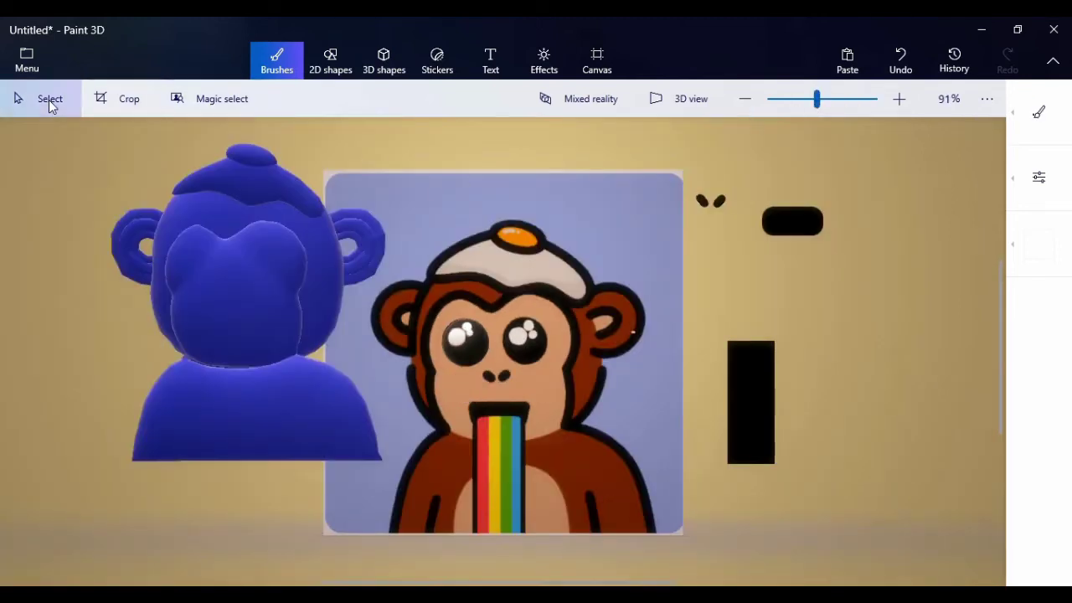
{"action": "left_click", "coordinate": [470, 344]}
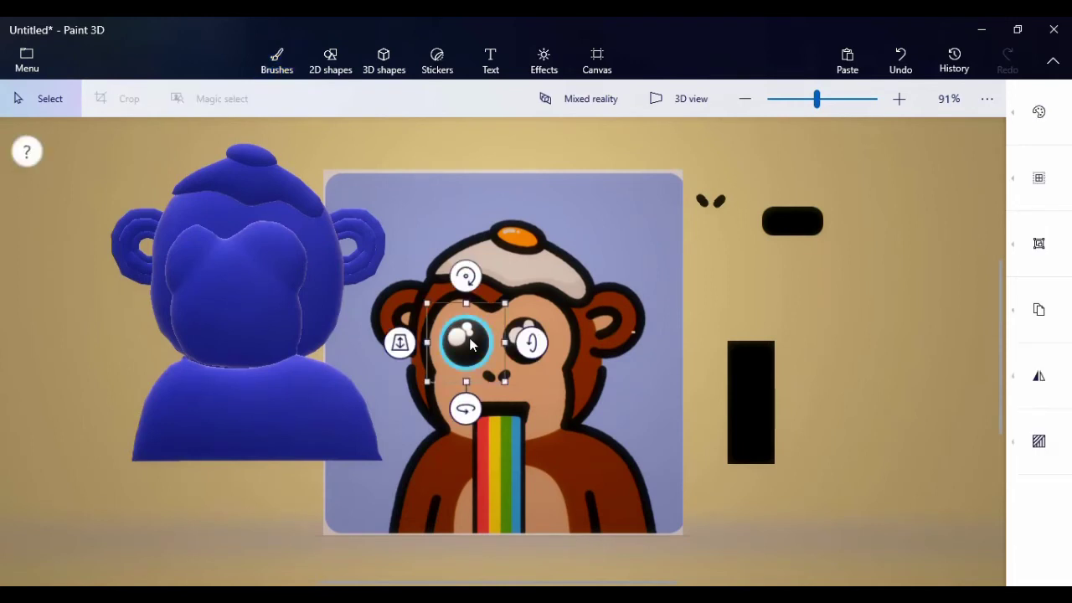
{"action": "right_click", "coordinate": [470, 343]}
{"action": "left_click", "coordinate": [542, 130]}
{"action": "left_click", "coordinate": [586, 308]}
{"action": "right_click", "coordinate": [612, 327]}
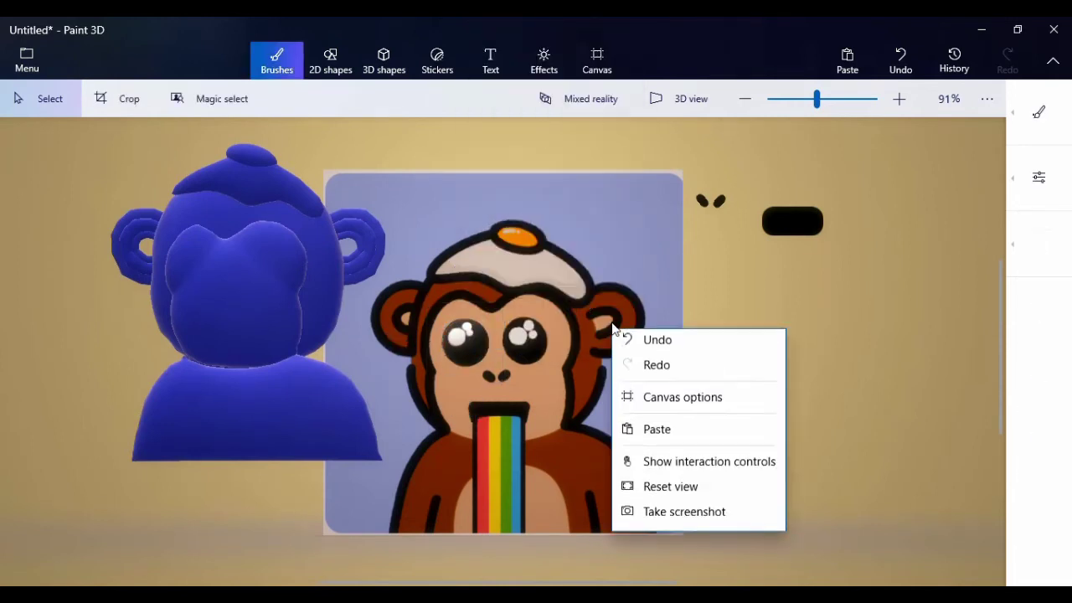
{"action": "left_click", "coordinate": [668, 434]}
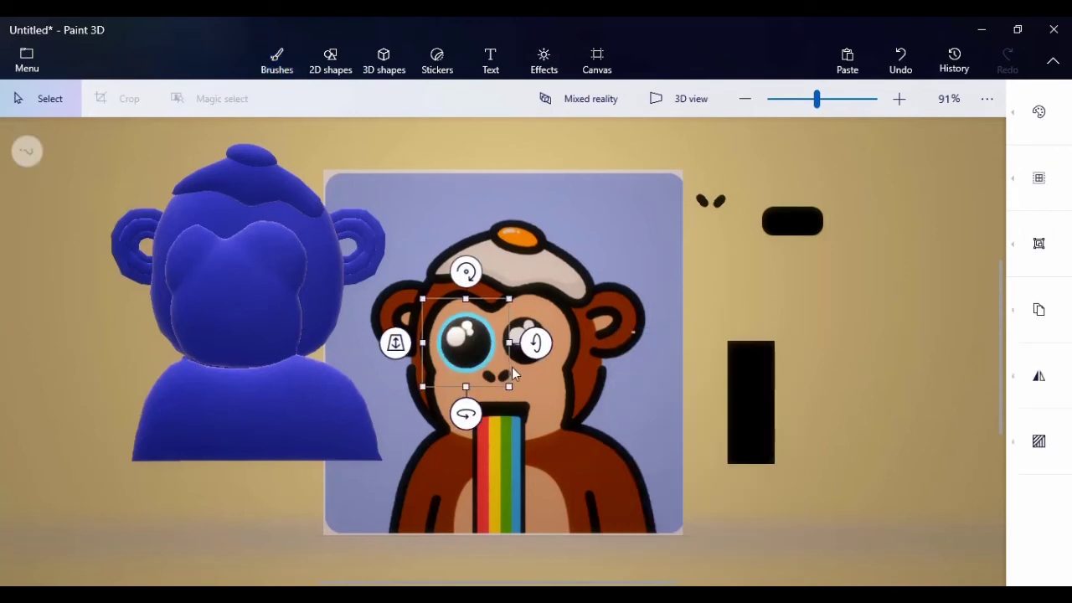
{"action": "left_click_drag", "start_coordinate": [467, 343], "coordinate": [526, 341]}
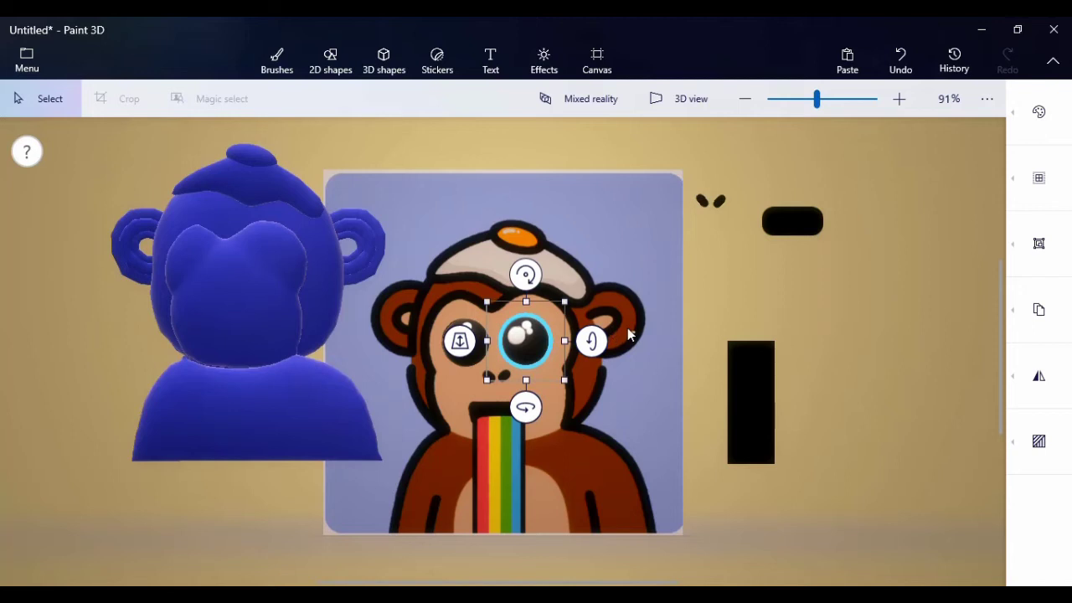
- Select both eye spheres together and move them out of the picture, between the mouth piece and the strips
{"action": "key", "text": "b"}
{"action": "left_click_drag", "start_coordinate": [402, 281], "coordinate": [591, 407]}
{"action": "left_click_drag", "start_coordinate": [516, 350], "coordinate": [821, 283]}
{"action": "key", "text": "b"}
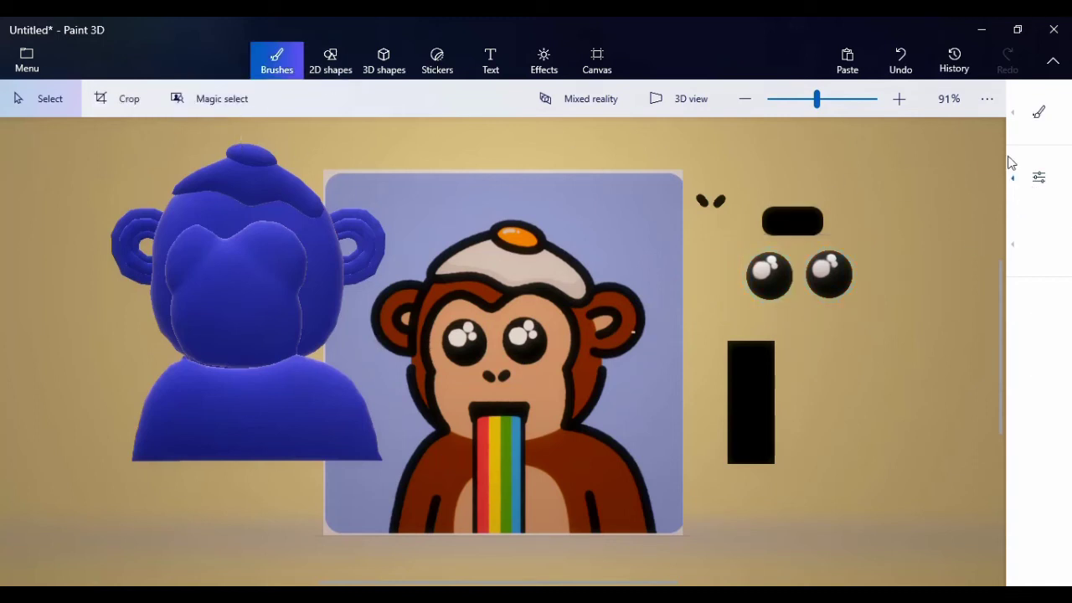
- Use the Fill tool to colour the model's face piece with the peach skin tone sampled from the picture's face
{"action": "left_click", "coordinate": [1026, 134]}
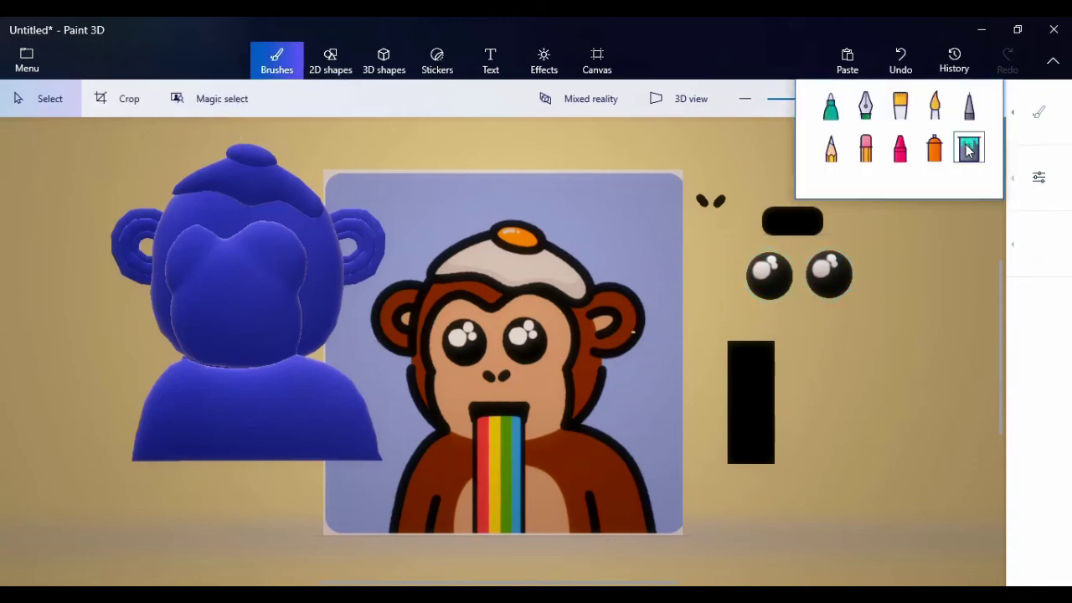
{"action": "left_click", "coordinate": [969, 145]}
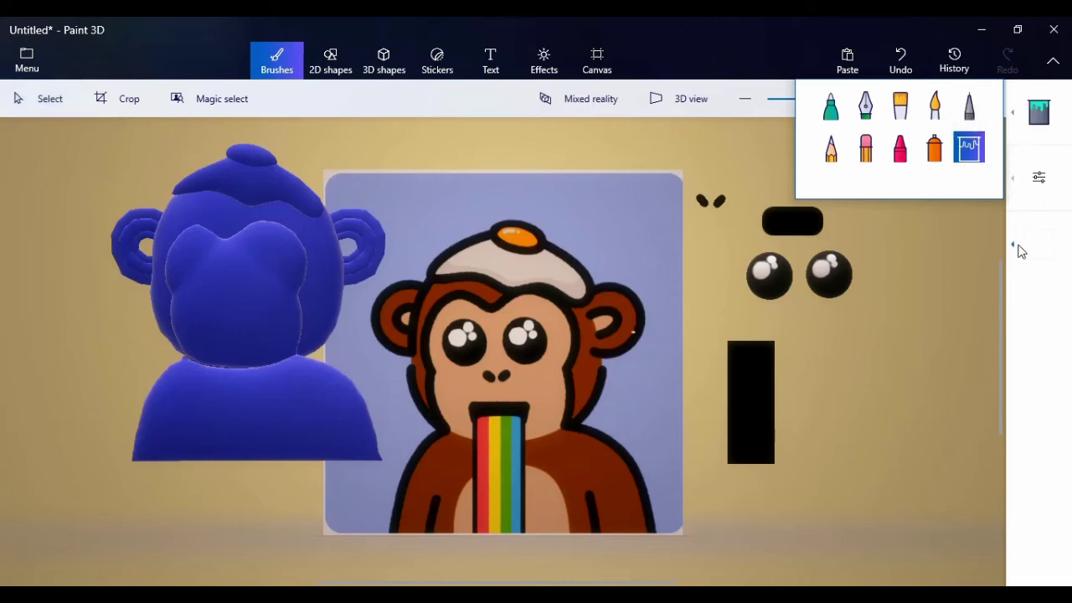
{"action": "left_click", "coordinate": [1017, 250]}
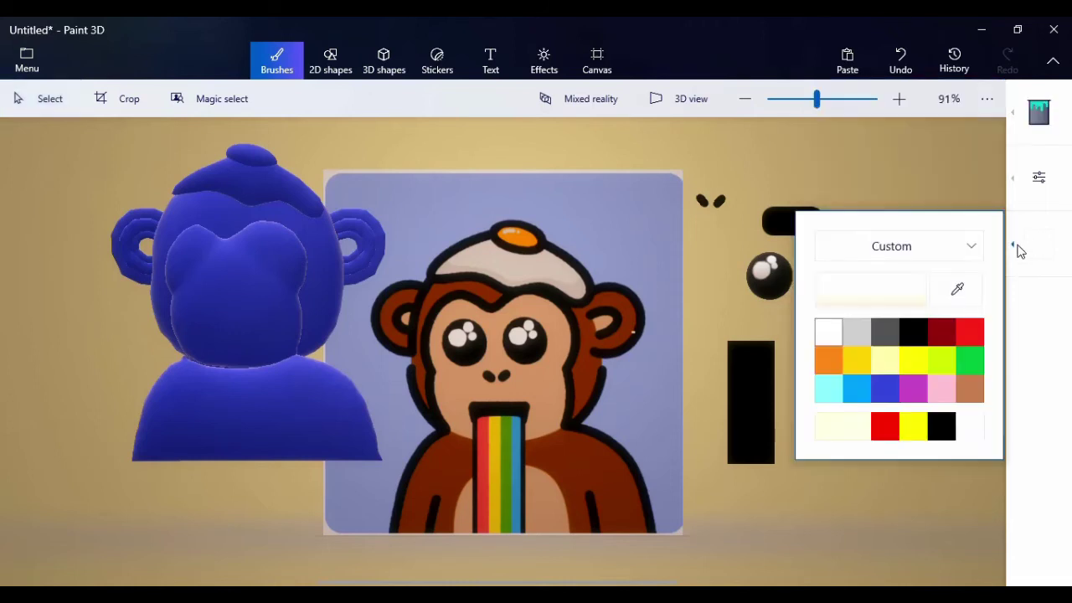
{"action": "left_click", "coordinate": [955, 298]}
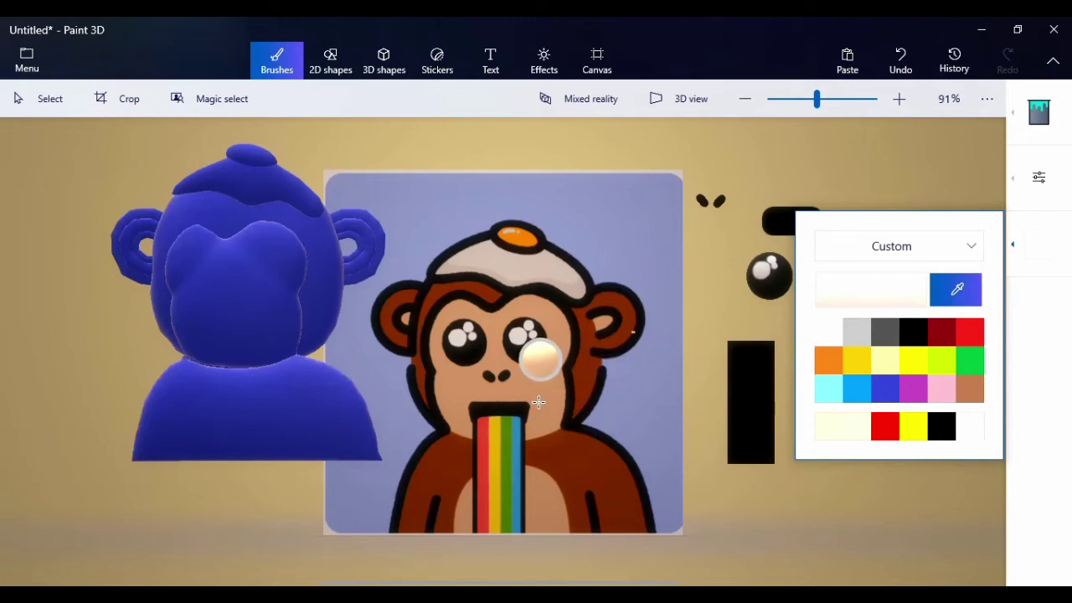
{"action": "left_click", "coordinate": [539, 402]}
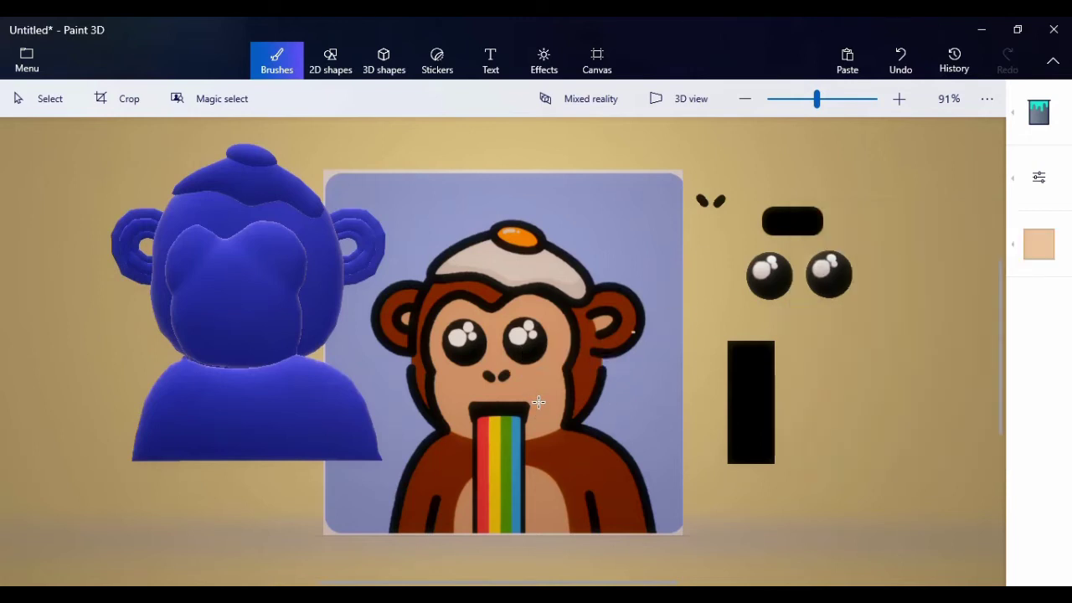
{"action": "left_click", "coordinate": [230, 295]}
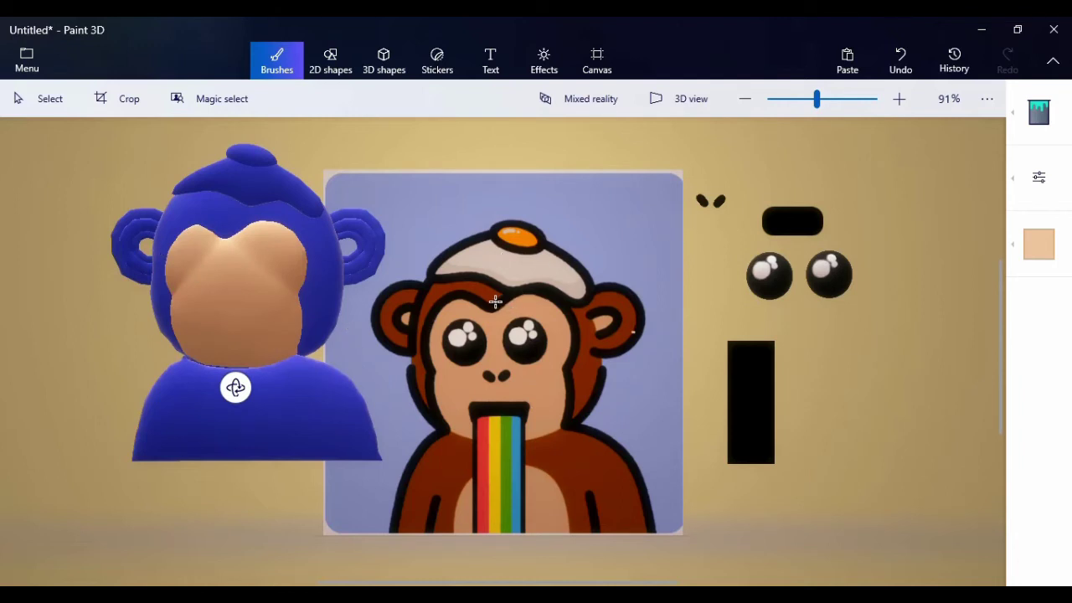
- Fill the model's head, torso and the middle ring of both ears with the brown sampled from the picture's head
{"action": "left_click", "coordinate": [1023, 251]}
{"action": "left_click", "coordinate": [957, 289]}
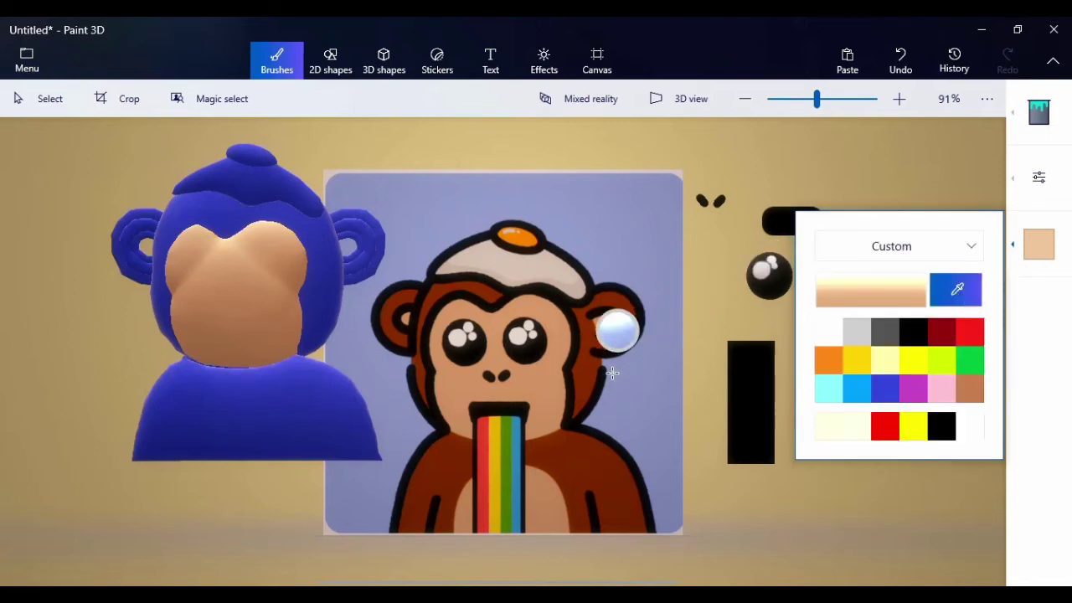
{"action": "left_click", "coordinate": [585, 371]}
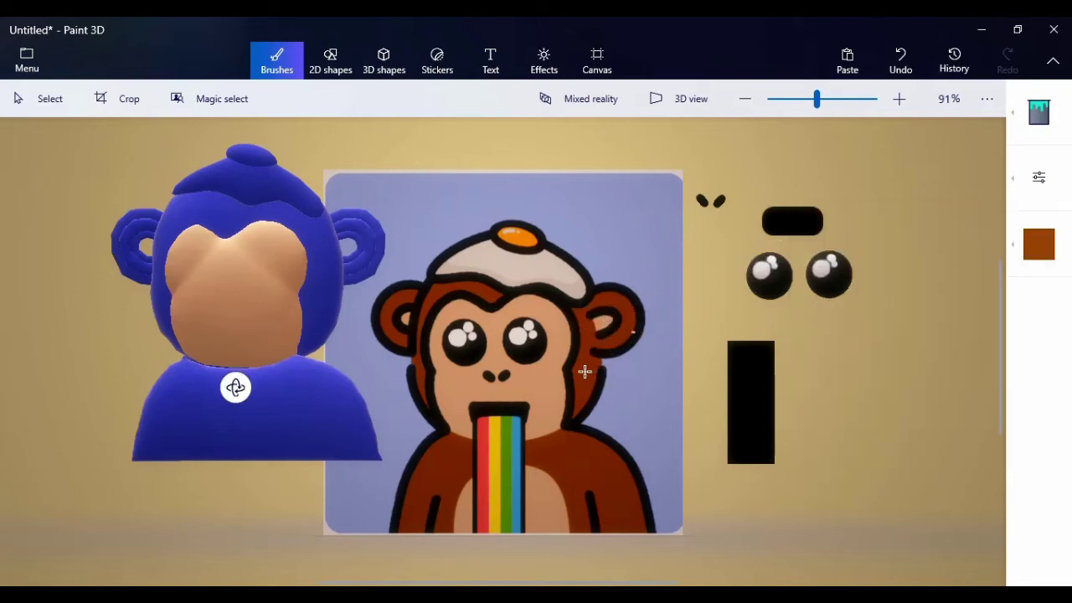
{"action": "left_click", "coordinate": [324, 251]}
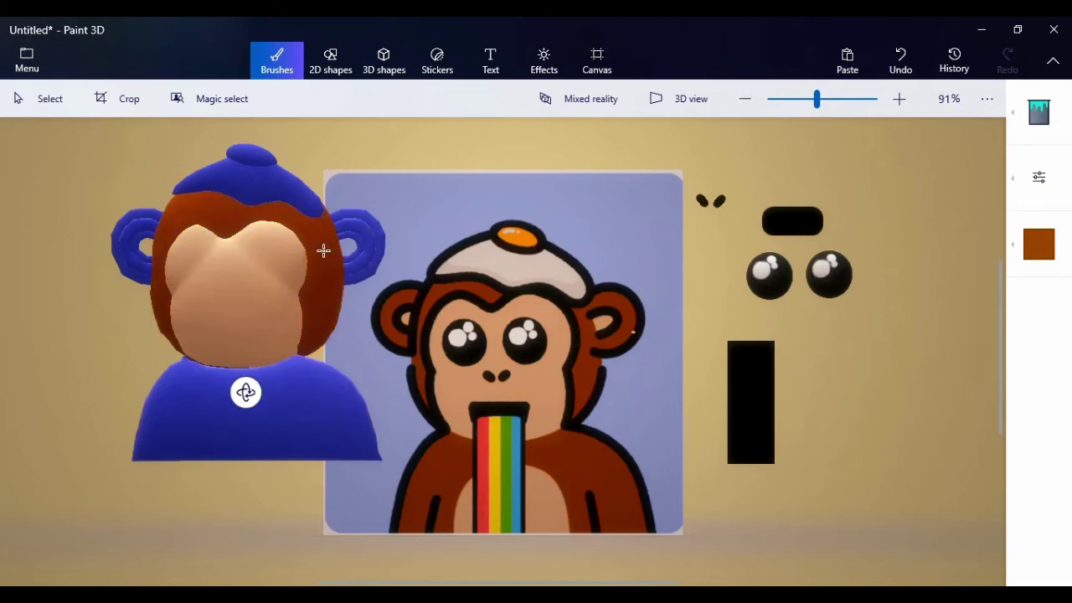
{"action": "left_click", "coordinate": [337, 411]}
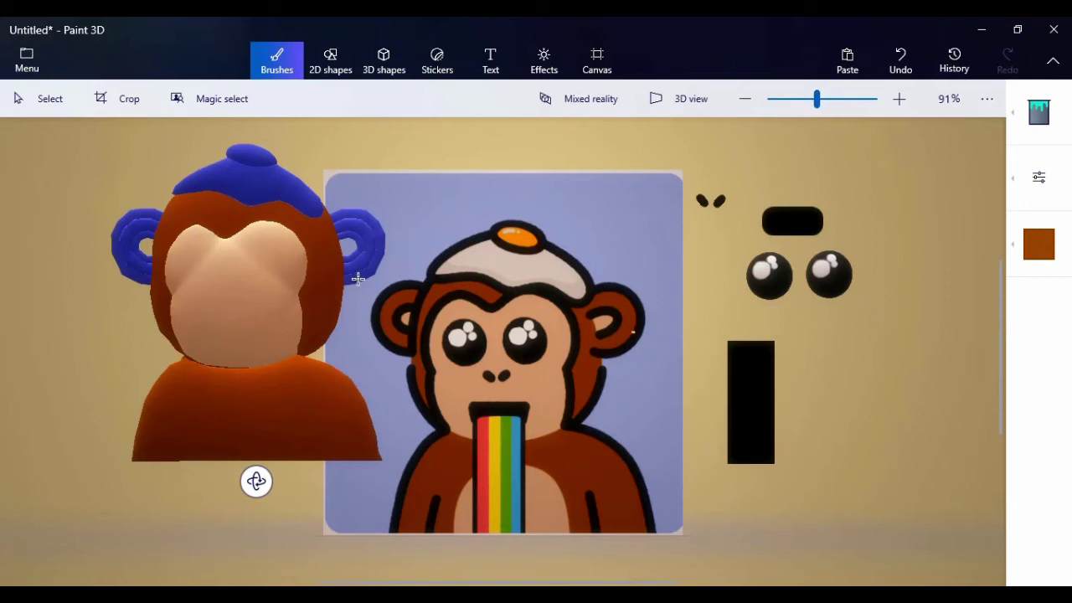
{"action": "left_click", "coordinate": [366, 254]}
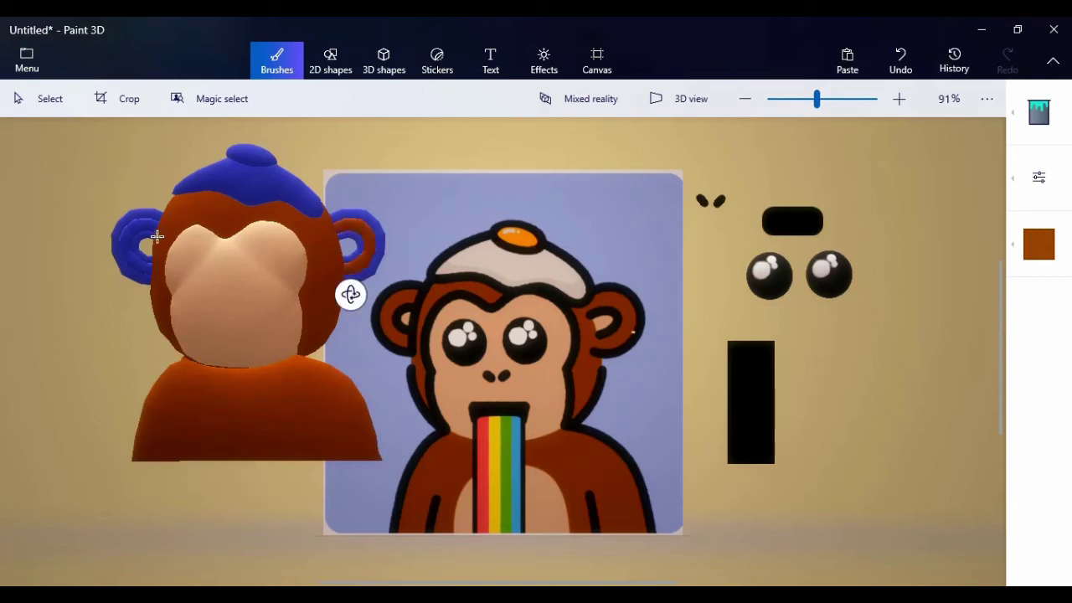
{"action": "left_click", "coordinate": [128, 234]}
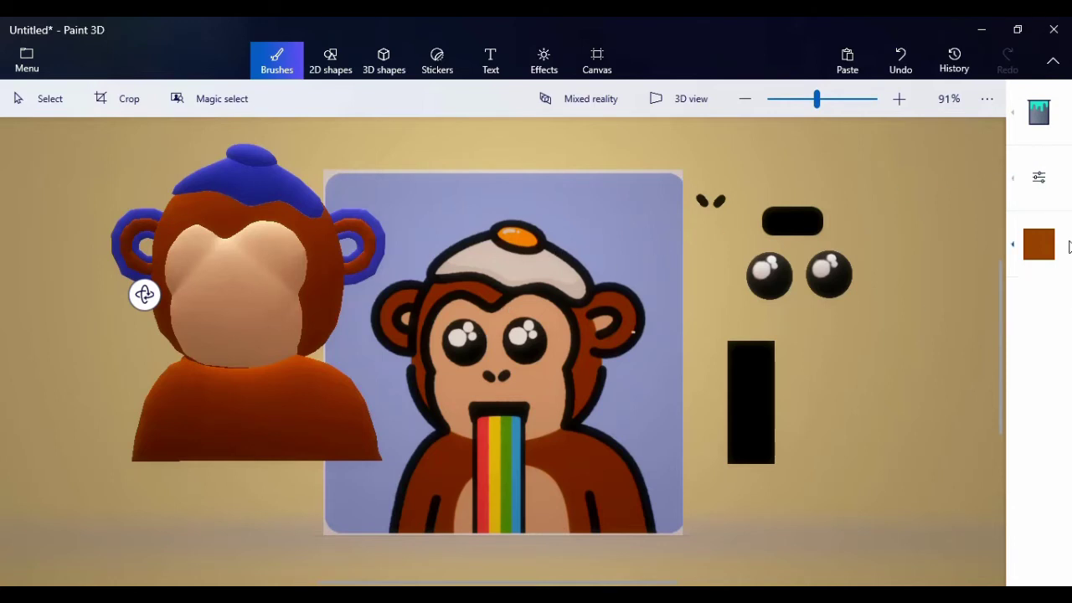
- Fill the egg white piece on top of the model's head with white
{"action": "left_click", "coordinate": [1015, 248]}
{"action": "left_click", "coordinate": [828, 332]}
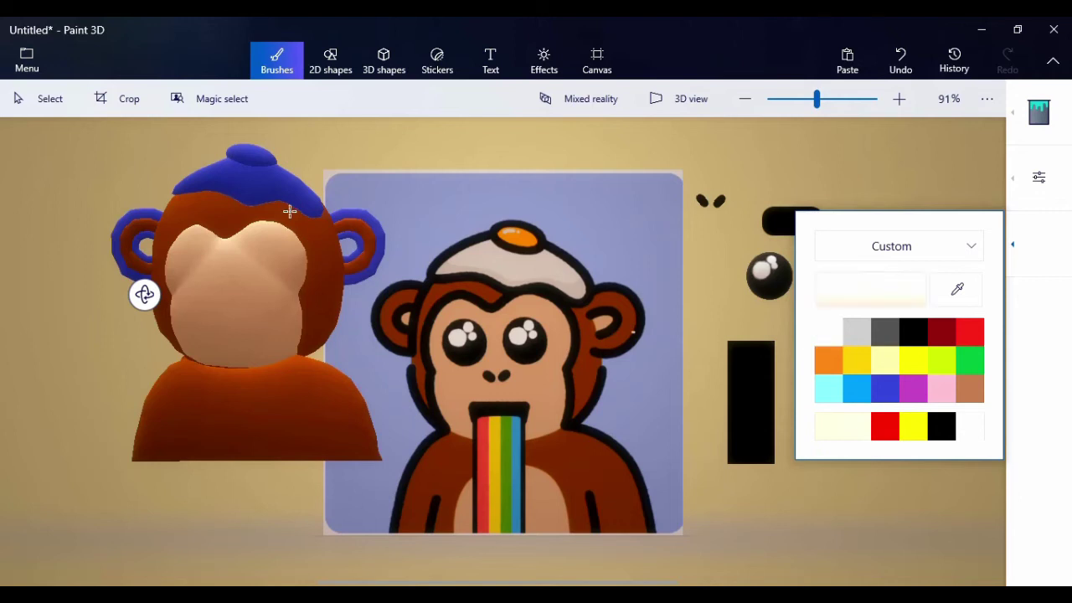
{"action": "left_click", "coordinate": [292, 187]}
{"action": "left_click", "coordinate": [291, 187]}
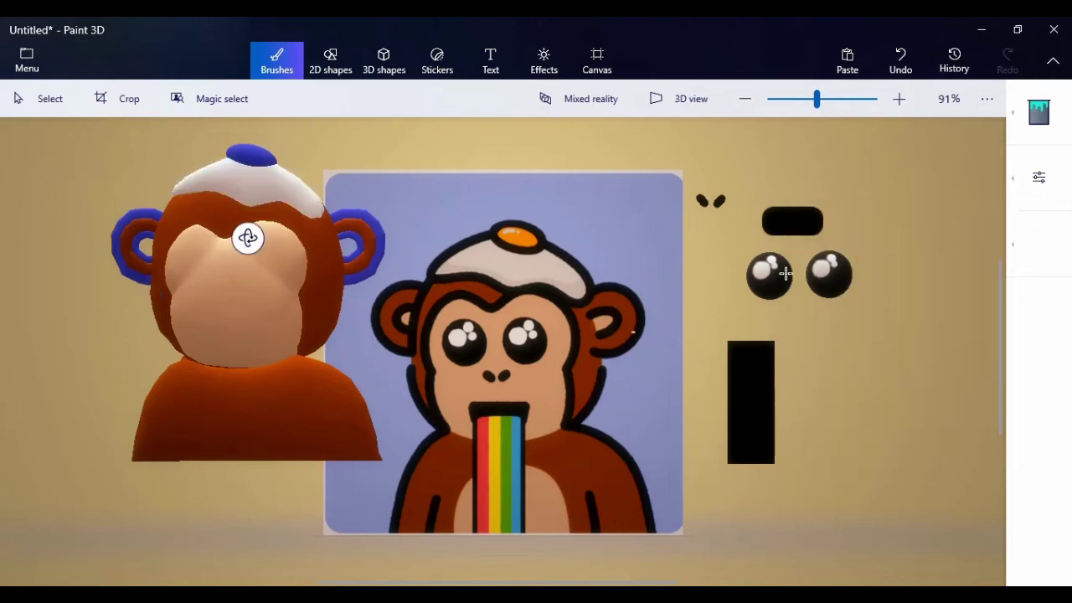
- Fill the egg yolk piece with the orange sampled from the yolk in the picture
{"action": "left_click", "coordinate": [1019, 246]}
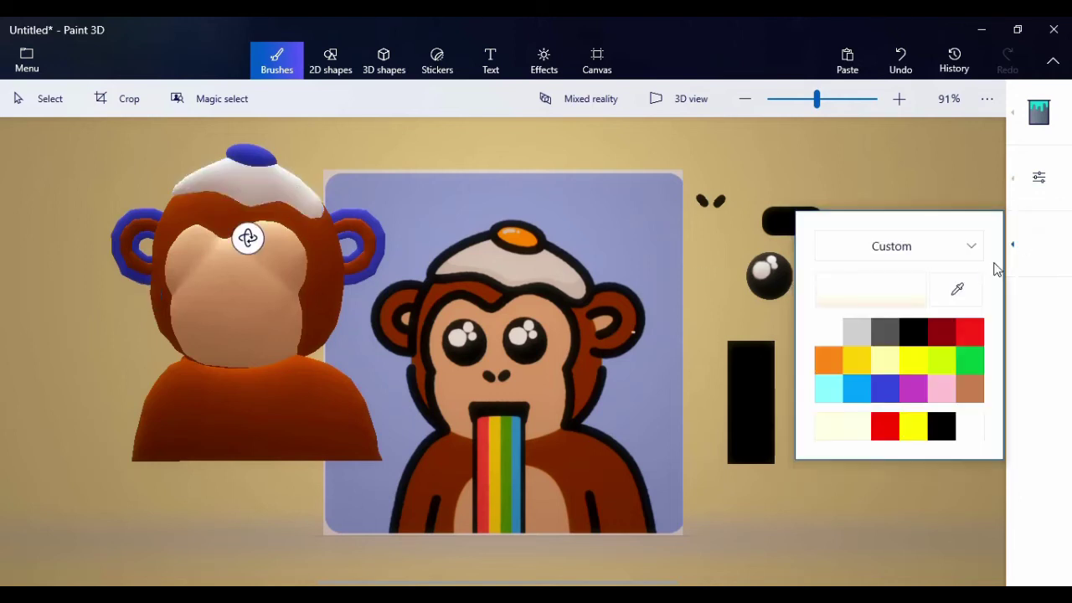
{"action": "left_click", "coordinate": [958, 290]}
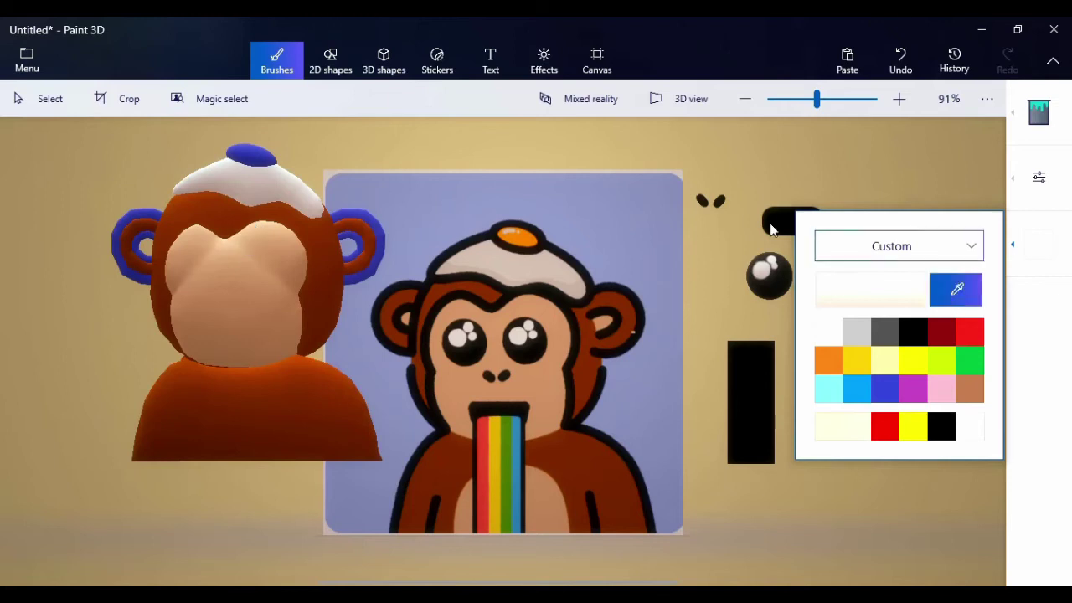
{"action": "left_click", "coordinate": [521, 236]}
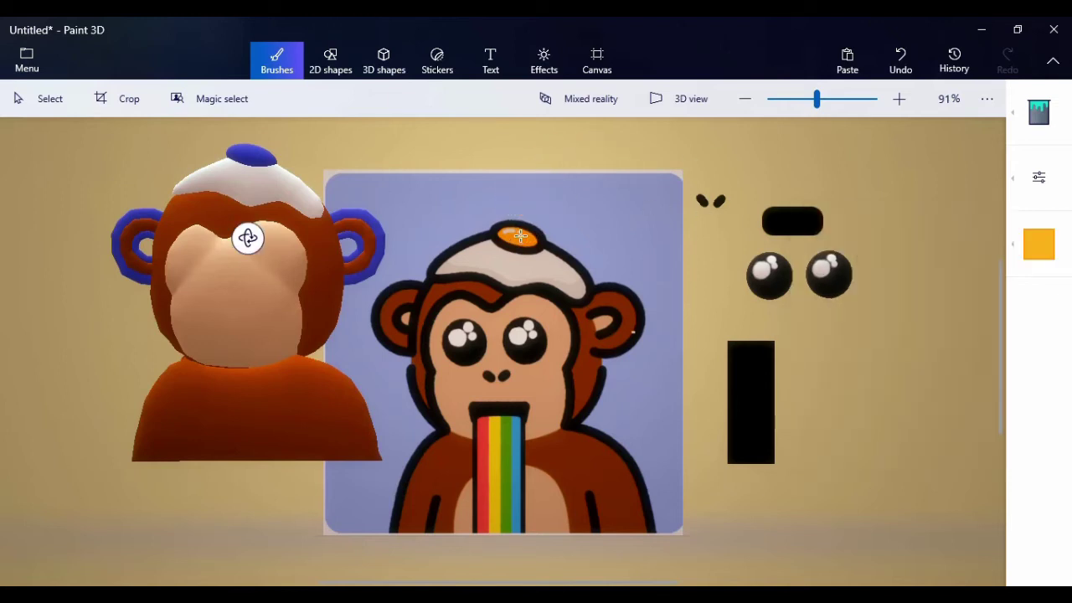
{"action": "left_click", "coordinate": [244, 150]}
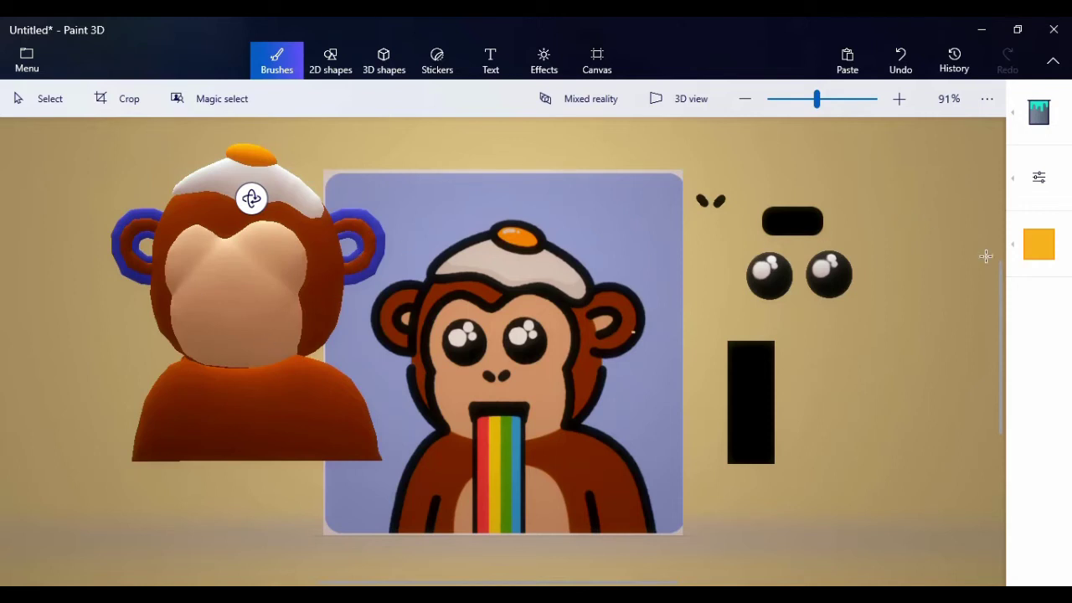
- Fill the outer and inner rings of the model's right-hand ear with black
{"action": "left_click", "coordinate": [1031, 262]}
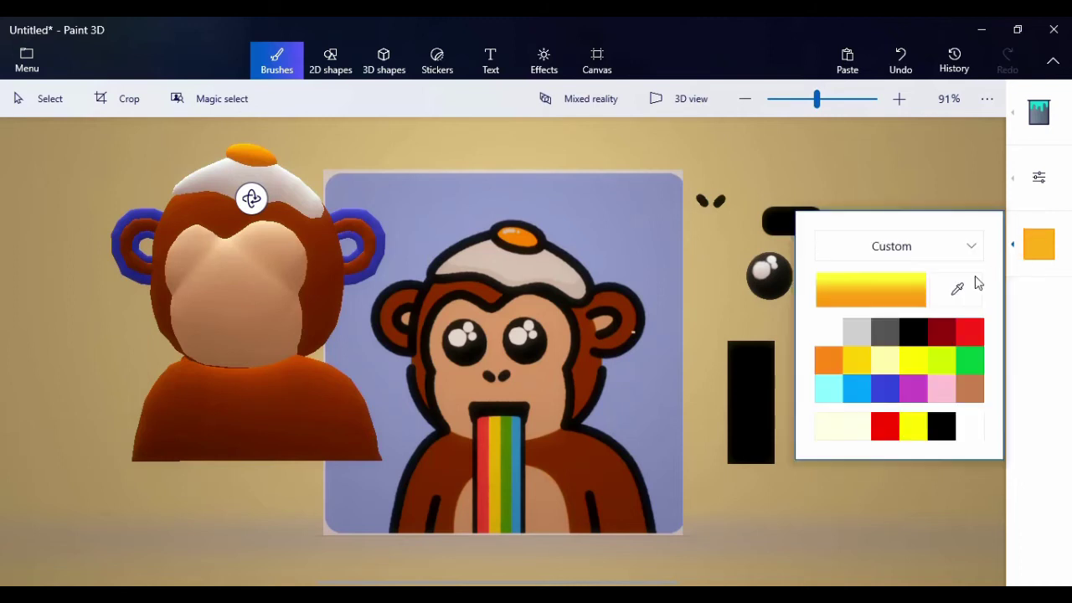
{"action": "left_click", "coordinate": [914, 332]}
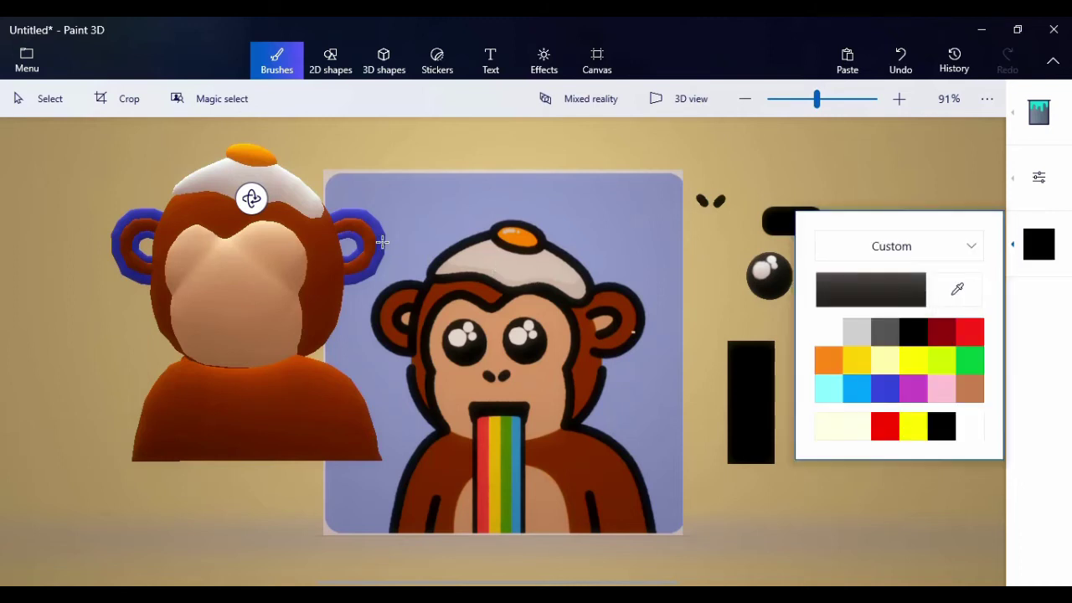
{"action": "left_click", "coordinate": [354, 246]}
{"action": "left_click", "coordinate": [354, 245]}
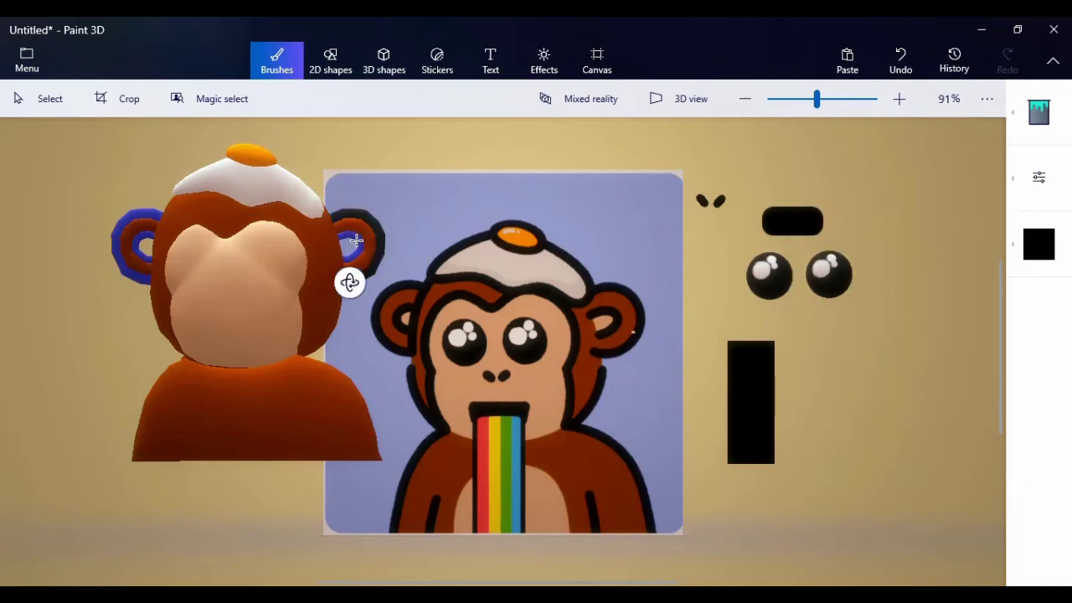
{"action": "key", "text": "ctrl+z"}
{"action": "left_click", "coordinate": [357, 242]}
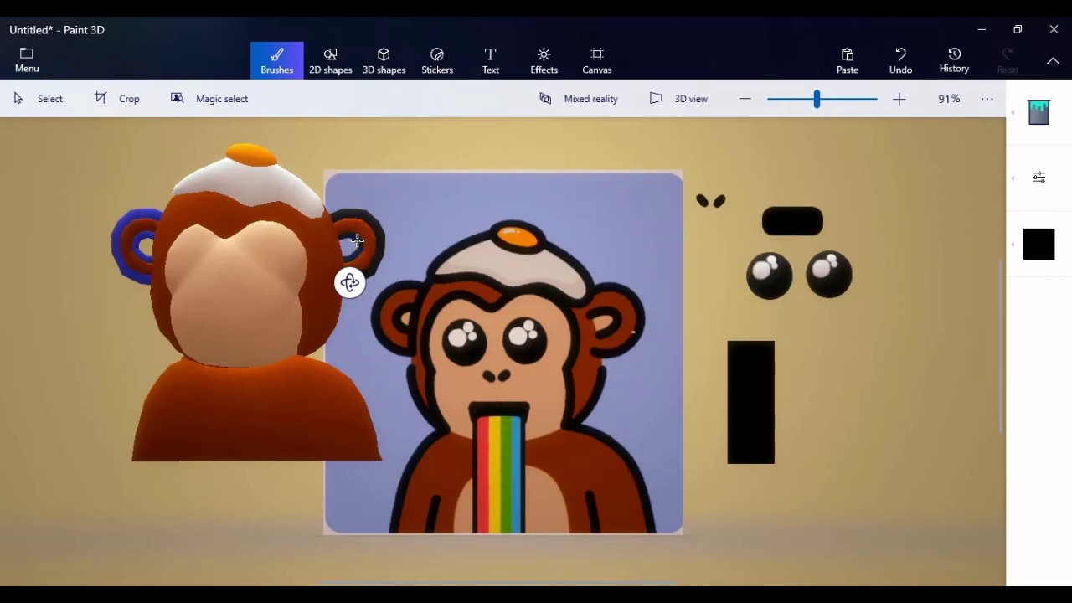
- Fill the inner and outer rings of the model's left-hand ear with black
{"action": "left_click", "coordinate": [146, 221]}
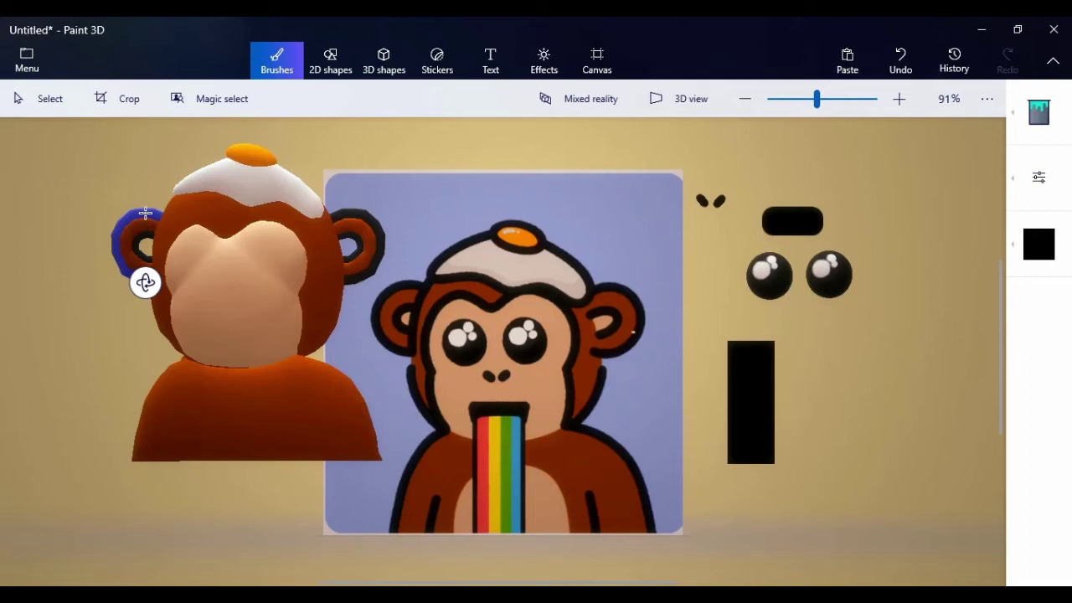
{"action": "left_click", "coordinate": [145, 213]}
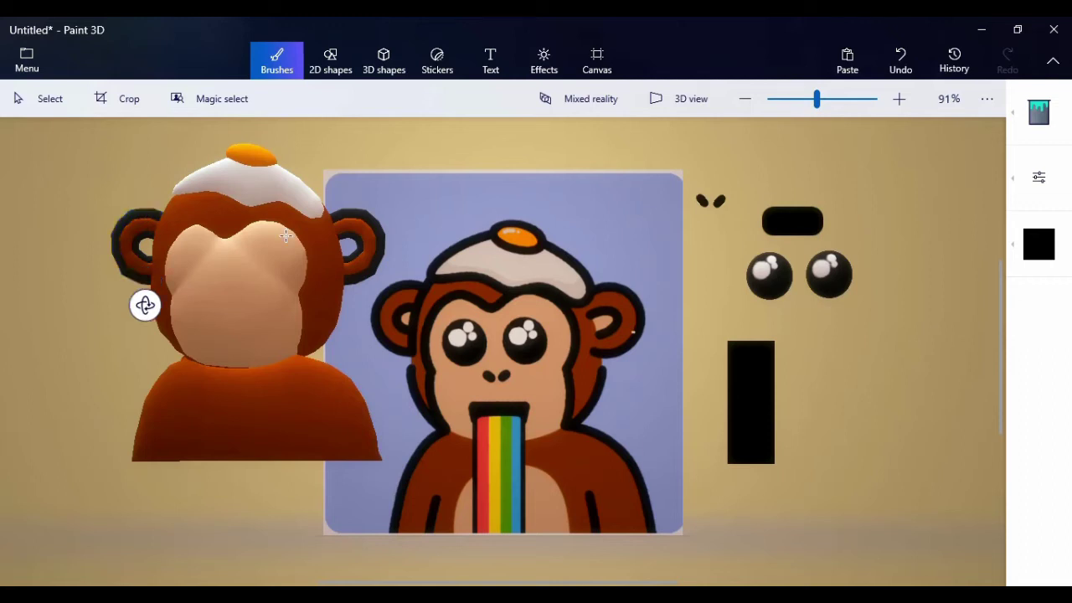
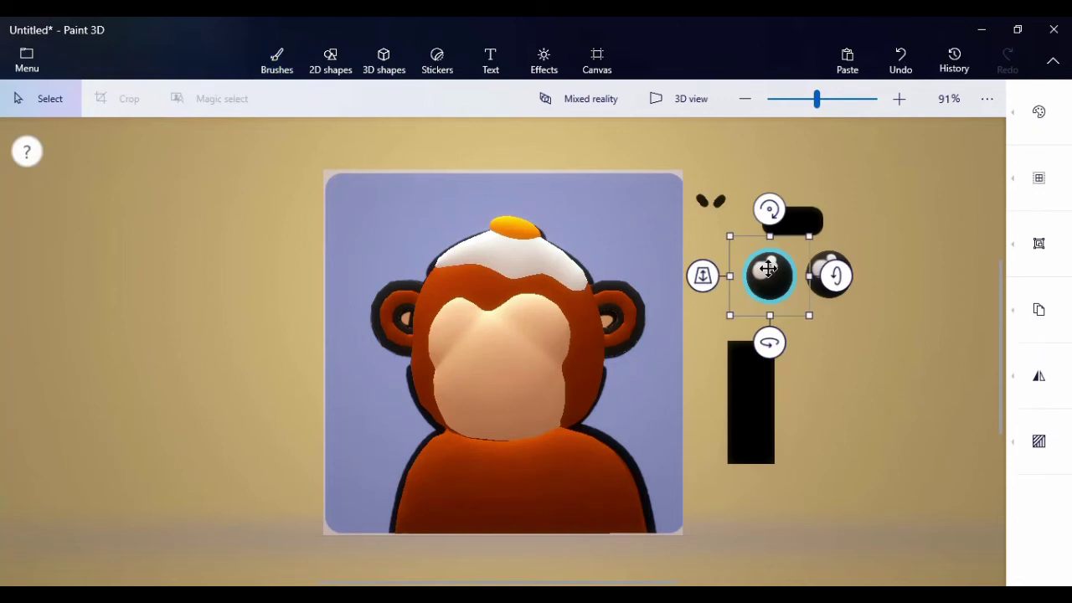
- Move one glossy eye onto the left half of the model's face and bring it forward to sit in front
{"action": "key", "text": "Delete"}
{"action": "left_click", "coordinate": [468, 337]}
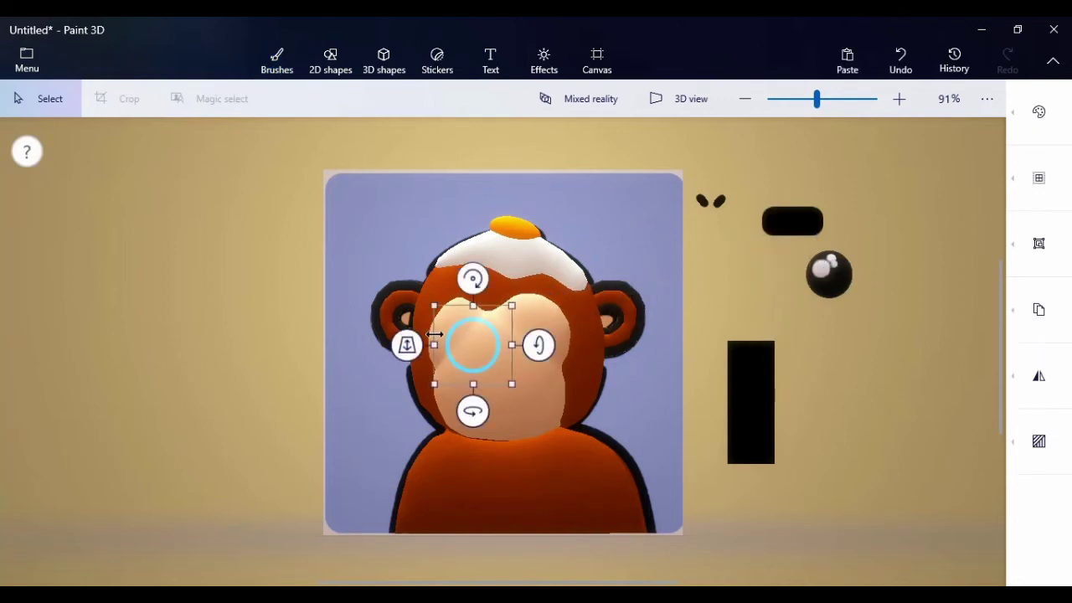
{"action": "left_click_drag", "start_coordinate": [407, 343], "coordinate": [418, 365]}
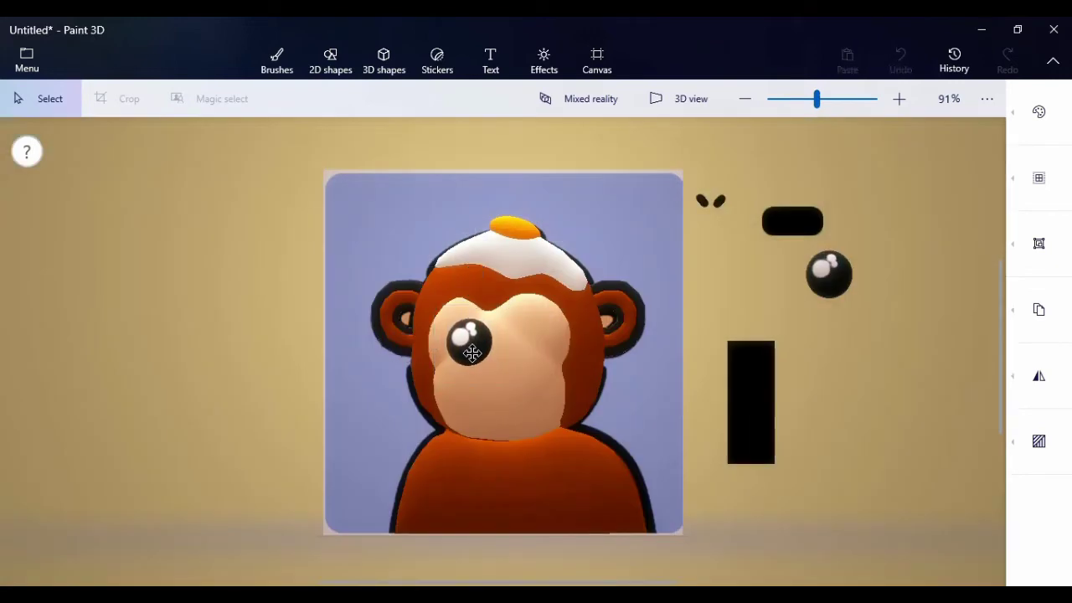
{"action": "left_click", "coordinate": [472, 348]}
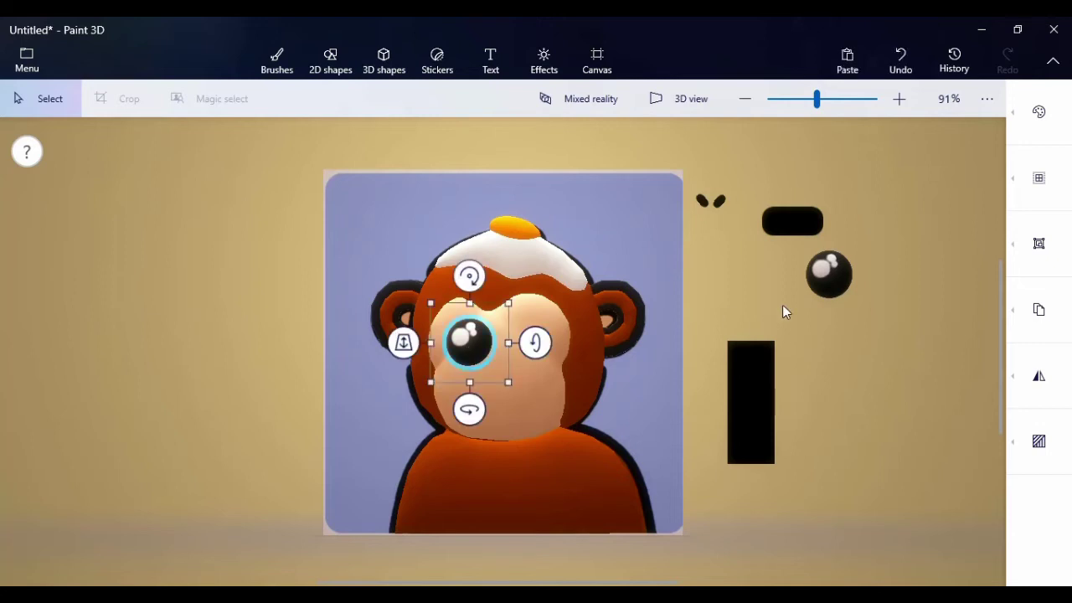
- Move the second glossy eye onto the right half of the face and fine-tune the first eye's position beside it
{"action": "left_click", "coordinate": [830, 281]}
{"action": "left_click_drag", "start_coordinate": [828, 277], "coordinate": [535, 339]}
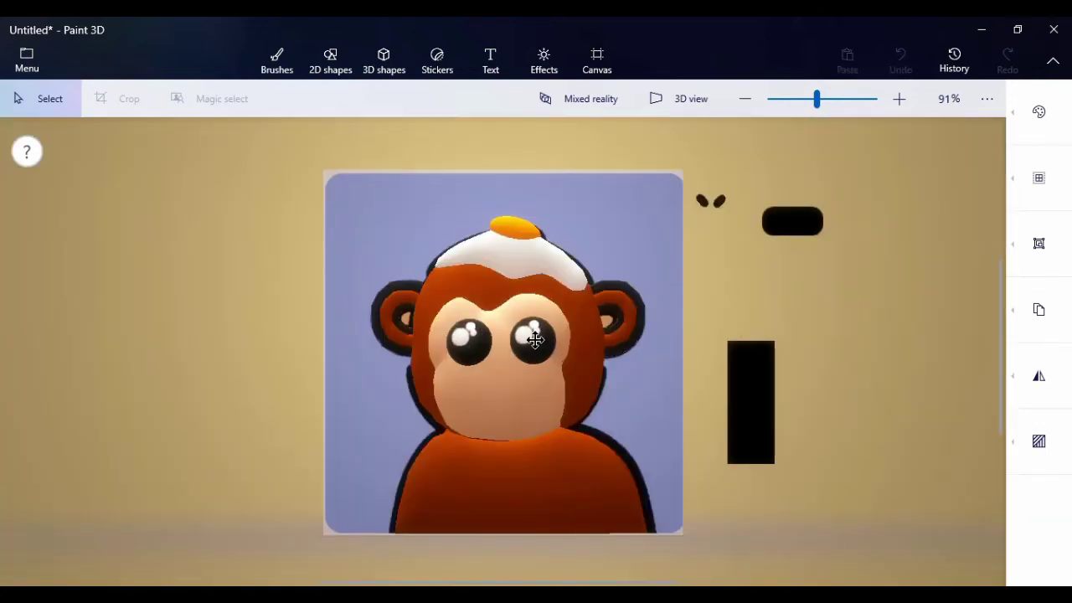
{"action": "left_click", "coordinate": [469, 340]}
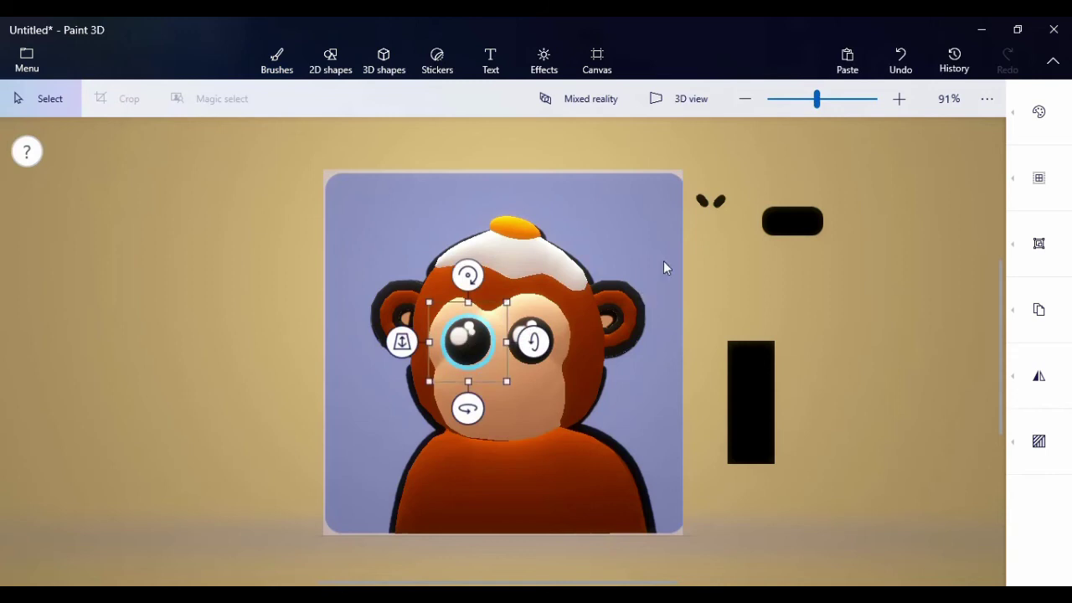
- Place the pair of nostrils centrally just below the eyes and the black rounded mouth beneath them
{"action": "mouse_move", "coordinate": [691, 181]}
{"action": "left_mouse_down"}
{"action": "mouse_move", "coordinate": [741, 216]}
{"action": "mouse_move", "coordinate": [718, 201]}
{"action": "mouse_move", "coordinate": [509, 391]}
{"action": "mouse_move", "coordinate": [504, 374]}
{"action": "left_mouse_up"}
{"action": "key", "text": "Return"}
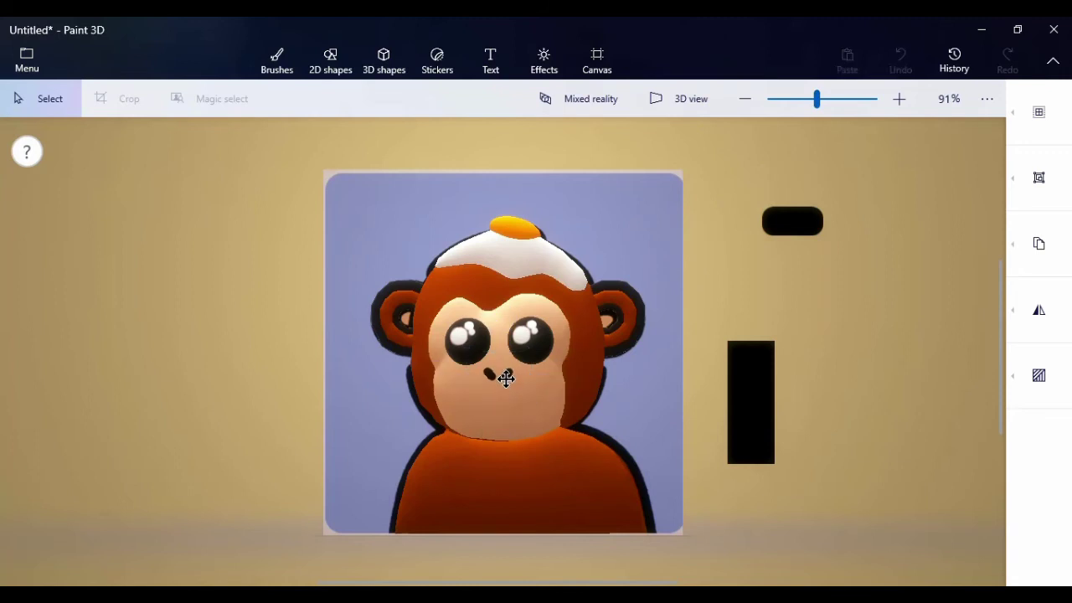
{"action": "left_click", "coordinate": [780, 231]}
{"action": "left_click_drag", "start_coordinate": [782, 219], "coordinate": [491, 414]}
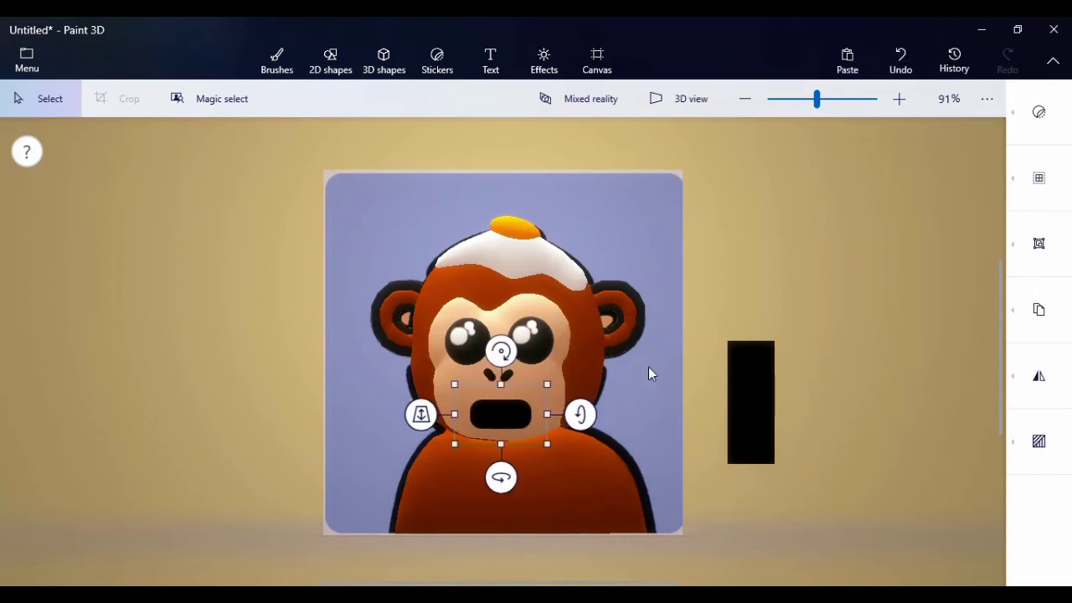
{"action": "key", "text": "b"}
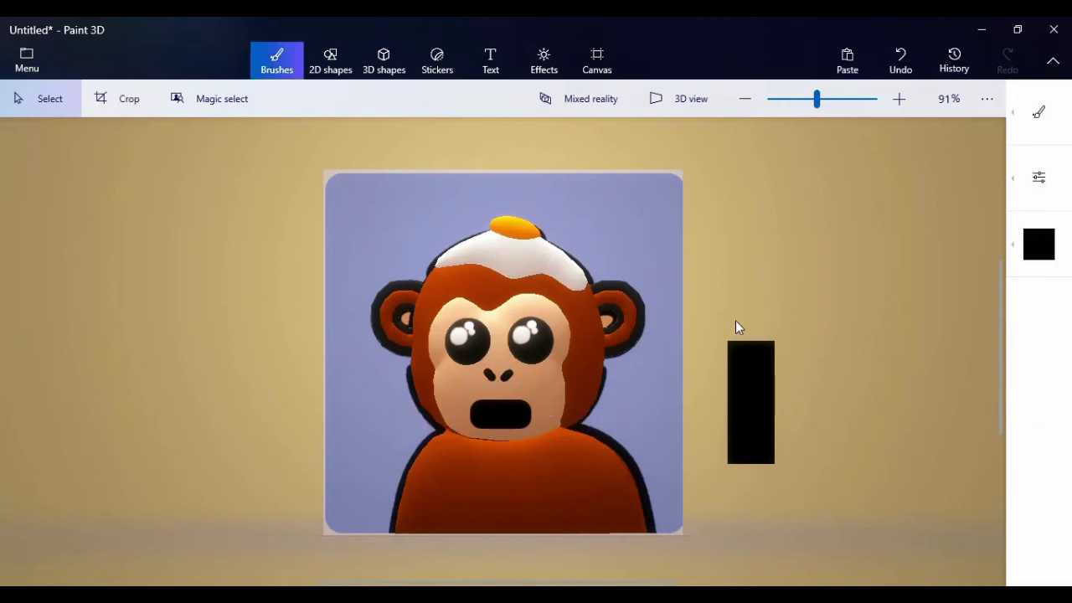
- Select all of the monkey model's pieces together and nudge them slightly over the reference picture
{"action": "left_click", "coordinate": [732, 373]}
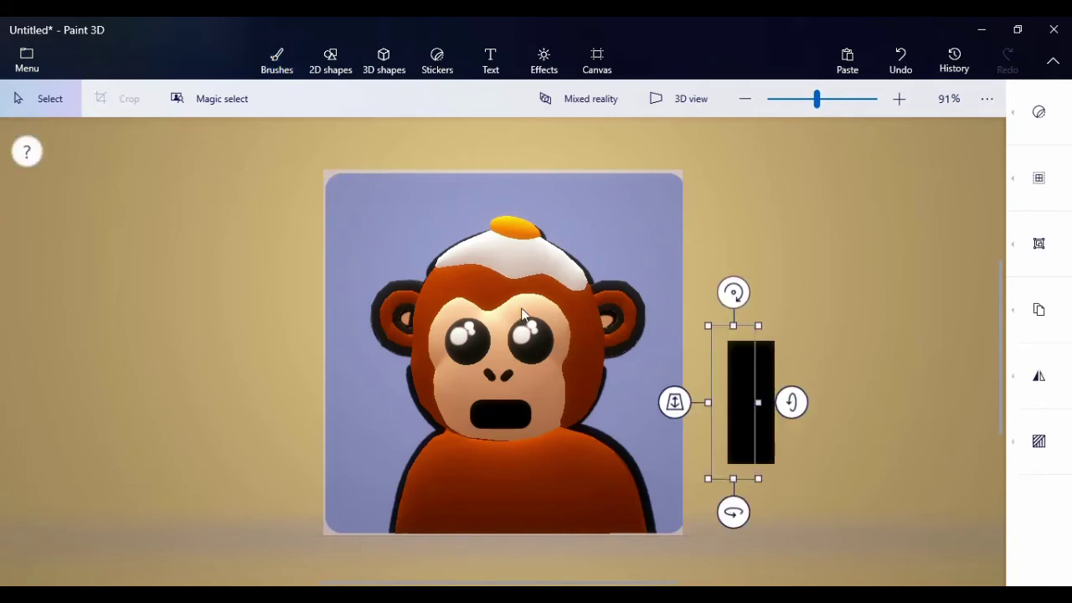
{"action": "left_click_drag", "start_coordinate": [323, 200], "coordinate": [683, 553]}
{"action": "mouse_move", "coordinate": [577, 458]}
{"action": "left_mouse_down"}
{"action": "mouse_move", "coordinate": [304, 387]}
{"action": "mouse_move", "coordinate": [615, 453]}
{"action": "mouse_move", "coordinate": [578, 460]}
{"action": "left_mouse_up"}
{"action": "key", "text": "Escape"}
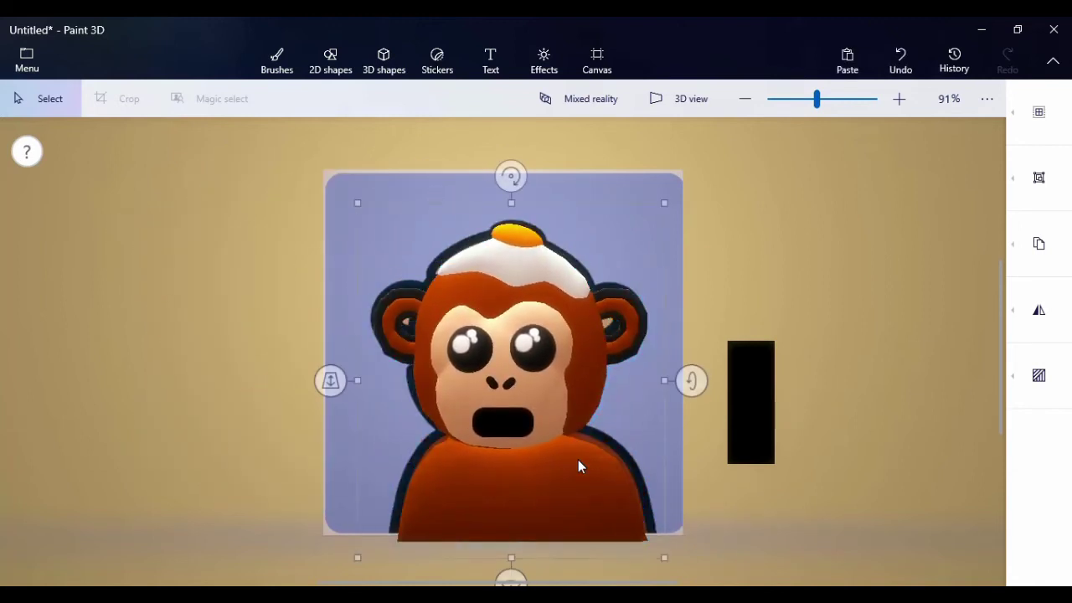
{"action": "left_click", "coordinate": [578, 460]}
{"action": "key", "text": "Escape"}
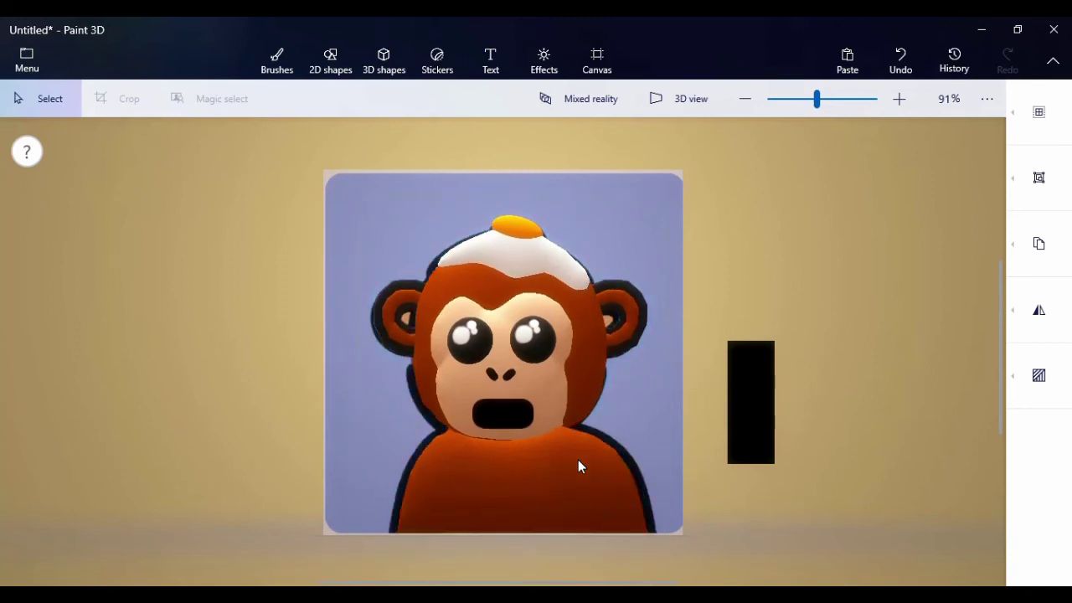
{"action": "left_click", "coordinate": [578, 460]}
{"action": "key", "text": "Escape"}
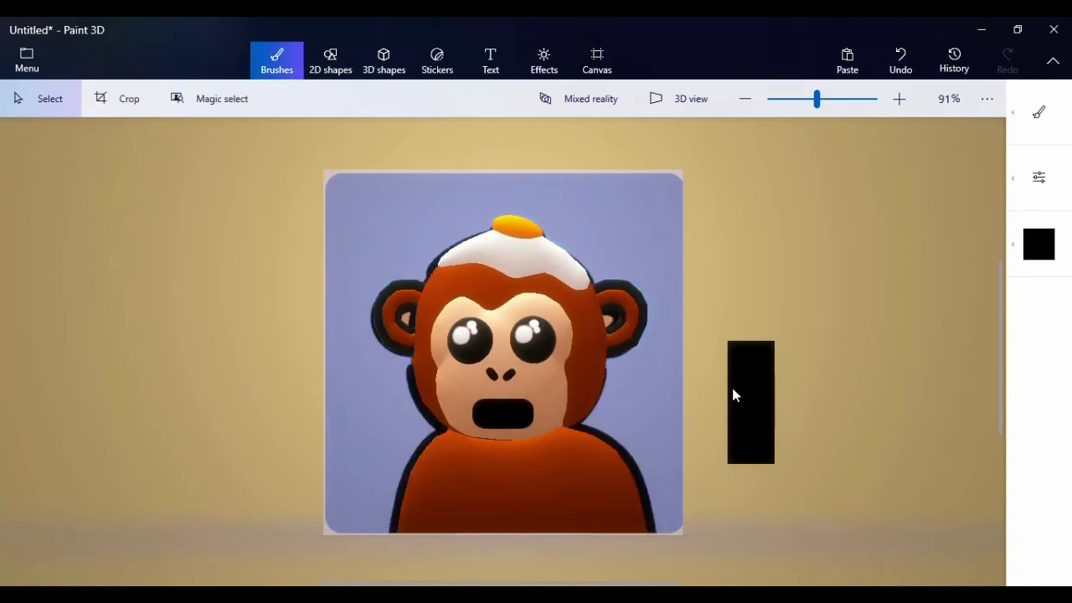
- Fill the first, leftmost strip of the black striped block beside the picture with red
{"action": "left_click", "coordinate": [732, 388]}
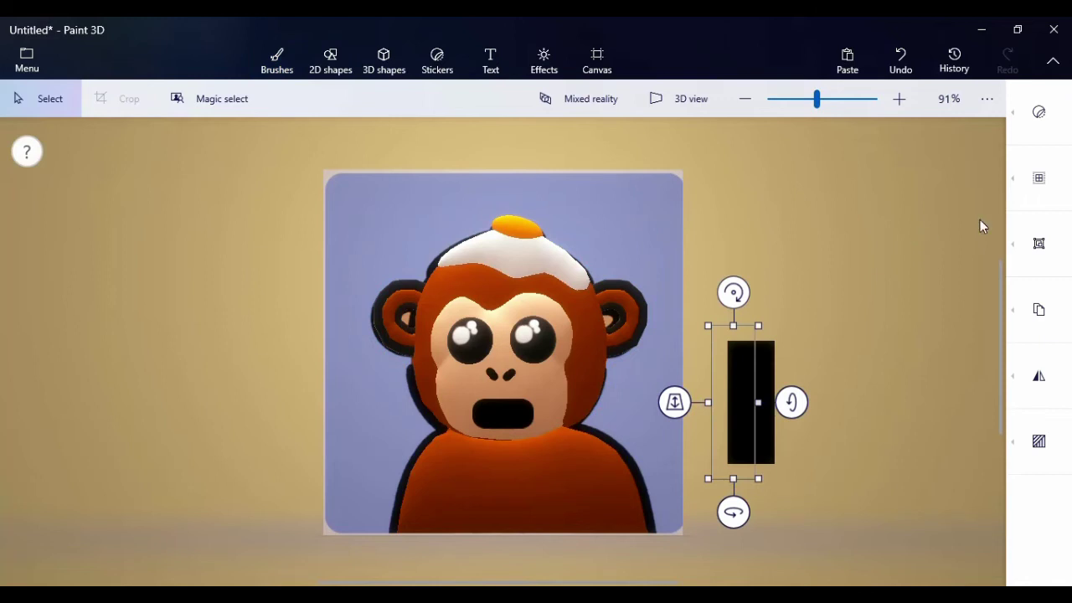
{"action": "left_click", "coordinate": [313, 66]}
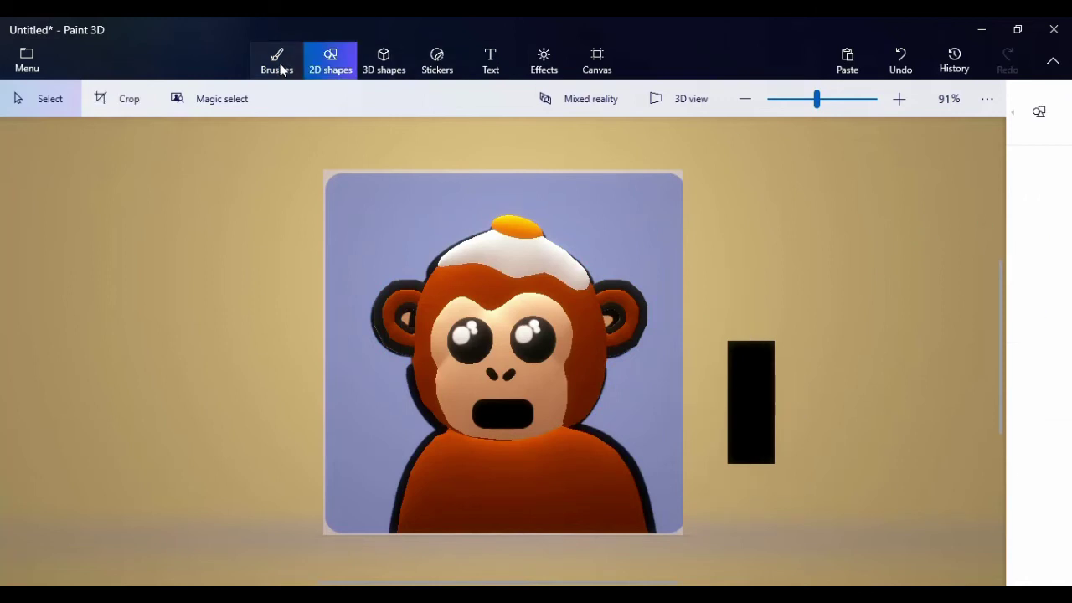
{"action": "left_click", "coordinate": [281, 71]}
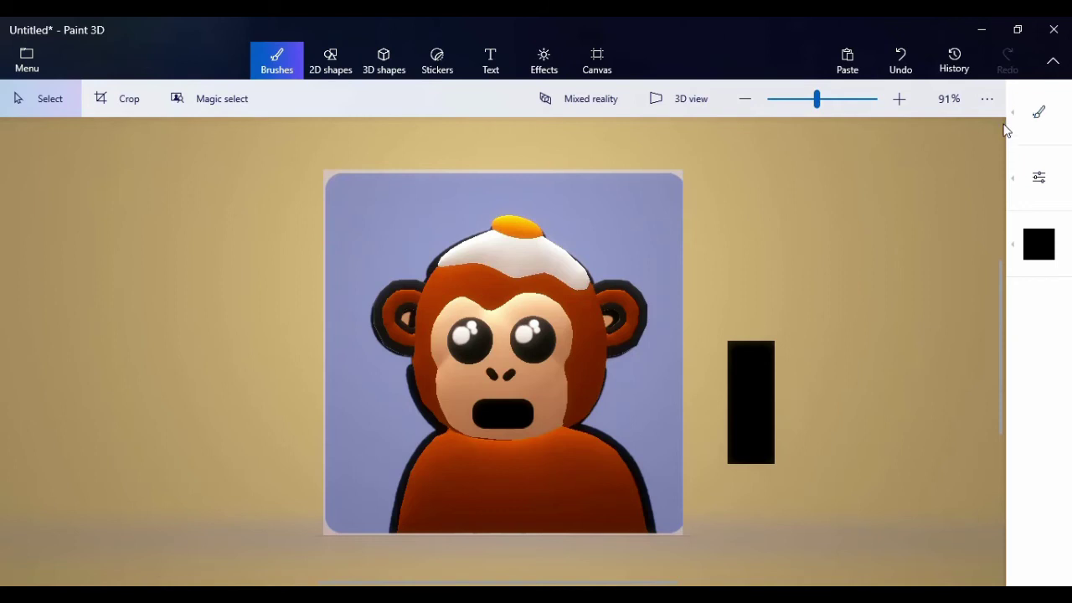
{"action": "left_click", "coordinate": [1031, 122]}
{"action": "left_click", "coordinate": [976, 156]}
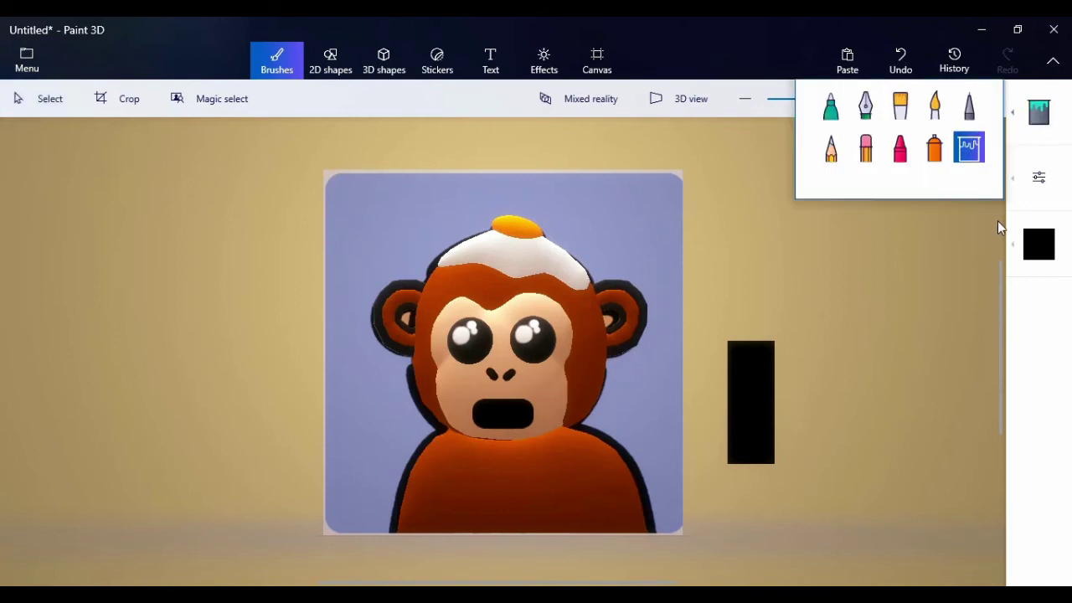
{"action": "left_click", "coordinate": [1022, 247]}
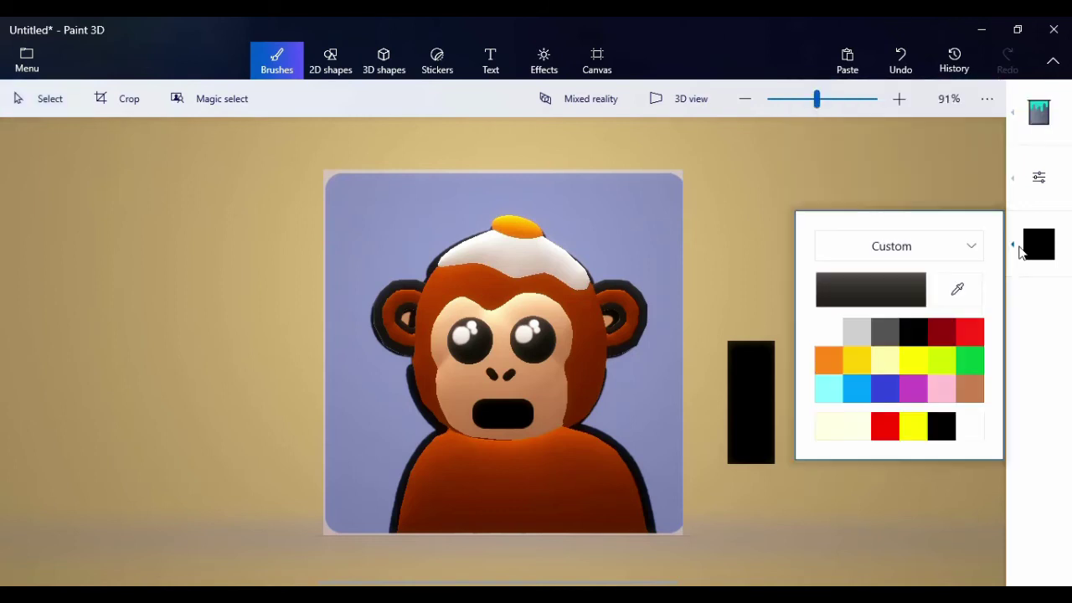
{"action": "left_click", "coordinate": [970, 332]}
{"action": "left_click", "coordinate": [734, 392]}
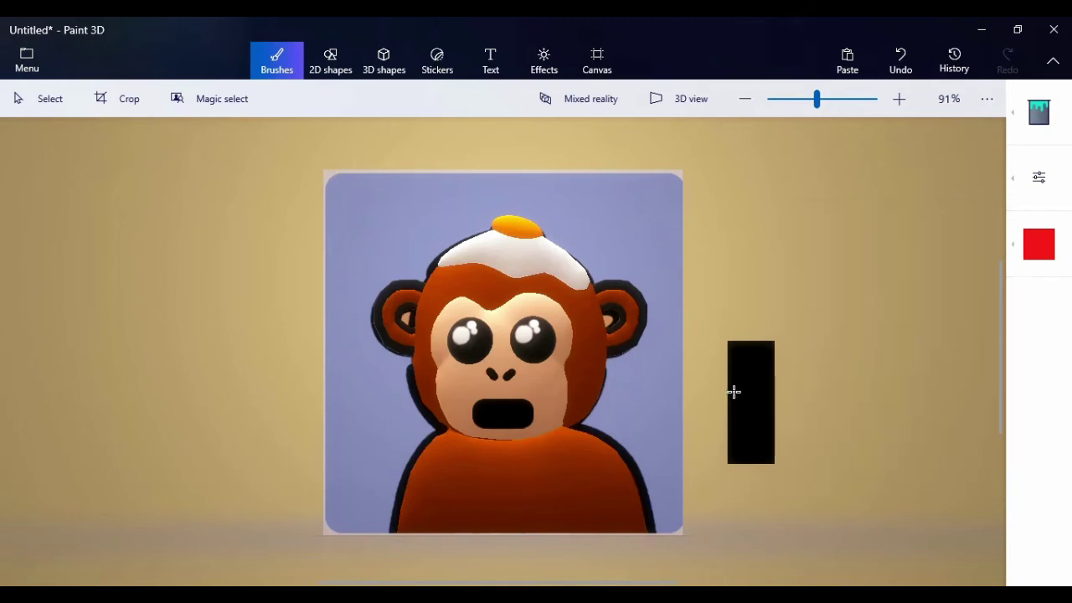
{"action": "left_click", "coordinate": [734, 392]}
- Fill the second strip of the block with yellow
{"action": "left_click", "coordinate": [1021, 255]}
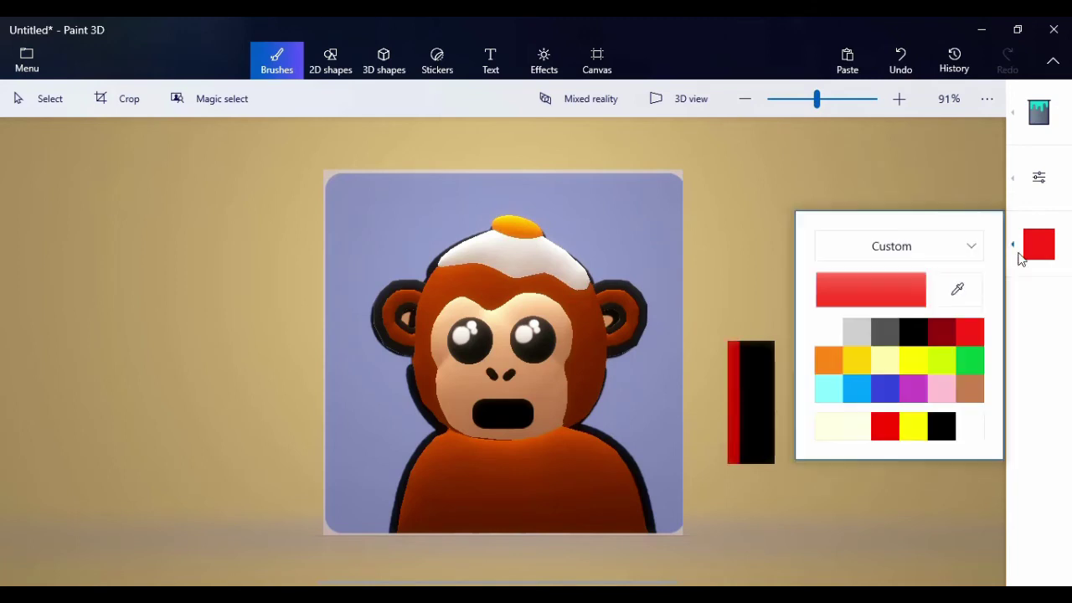
{"action": "left_click", "coordinate": [911, 423]}
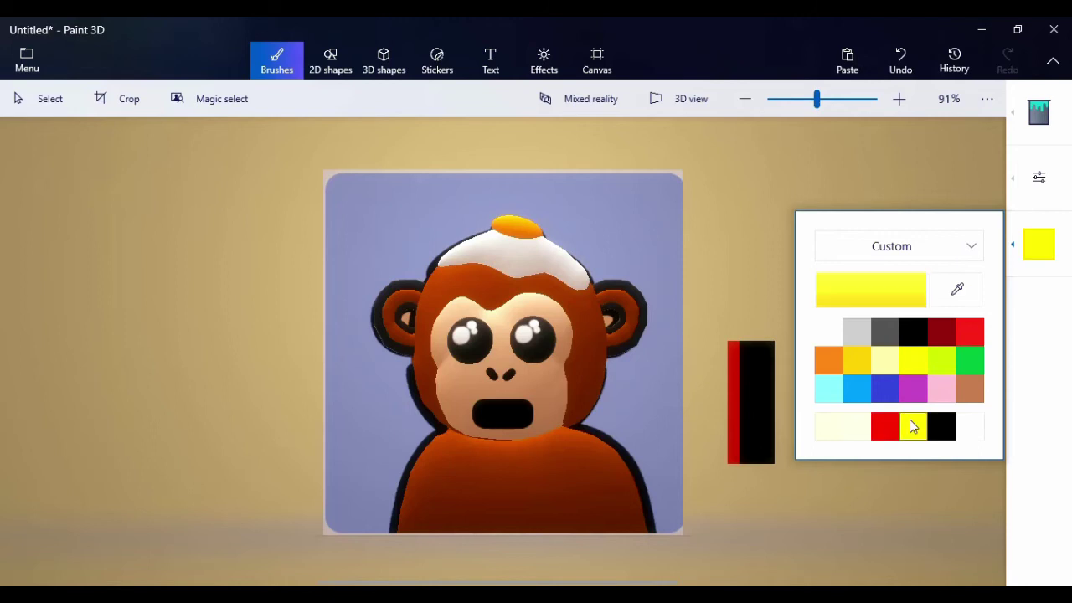
{"action": "left_click", "coordinate": [747, 398]}
{"action": "left_click", "coordinate": [748, 398]}
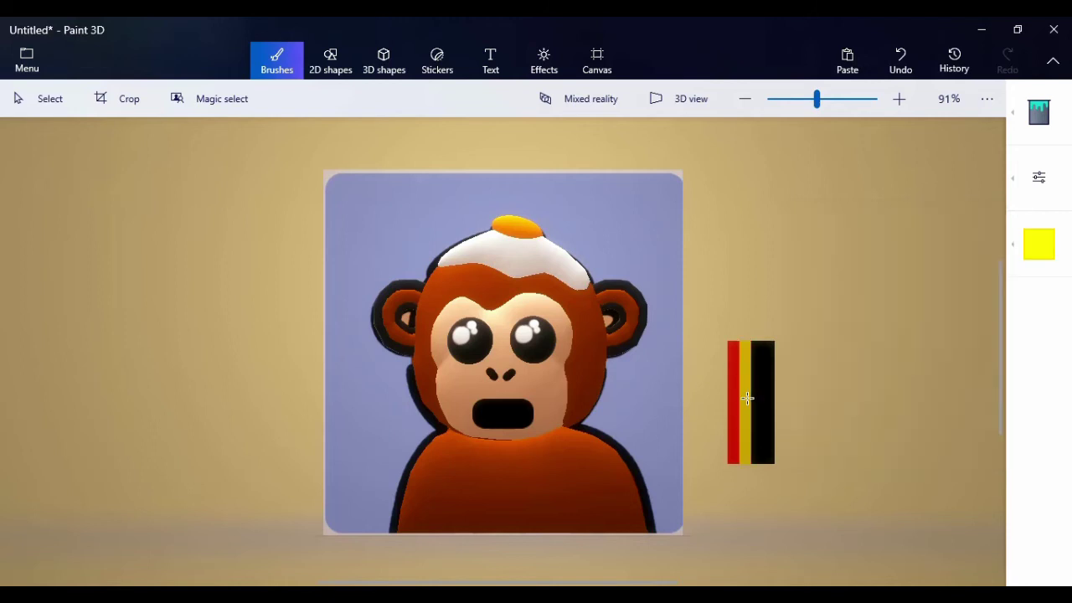
- Fill the third strip of the block with indigo blue
{"action": "left_click", "coordinate": [1016, 251]}
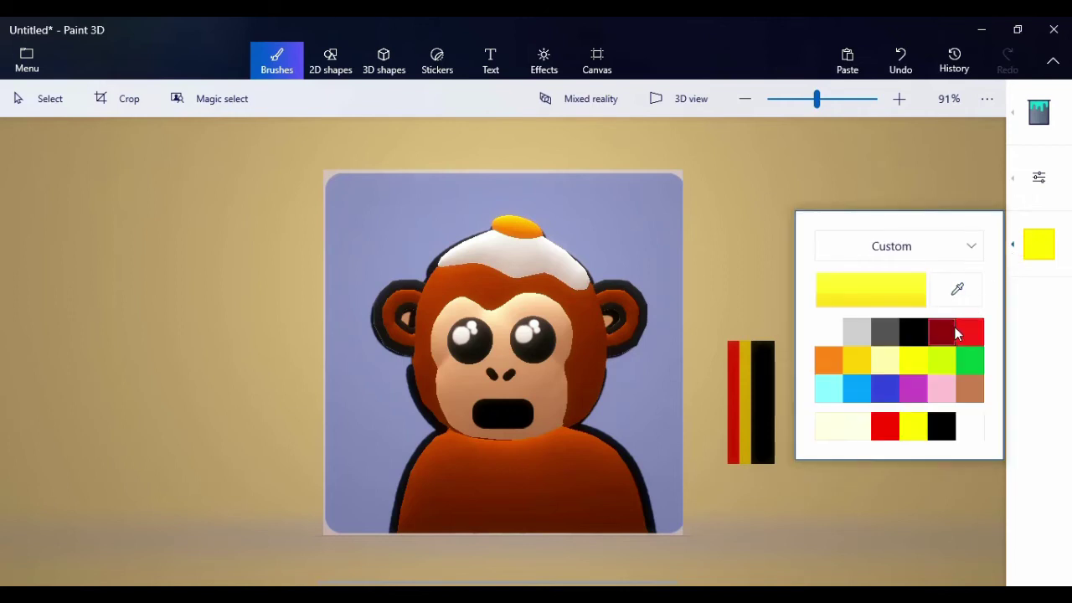
{"action": "left_click", "coordinate": [879, 391]}
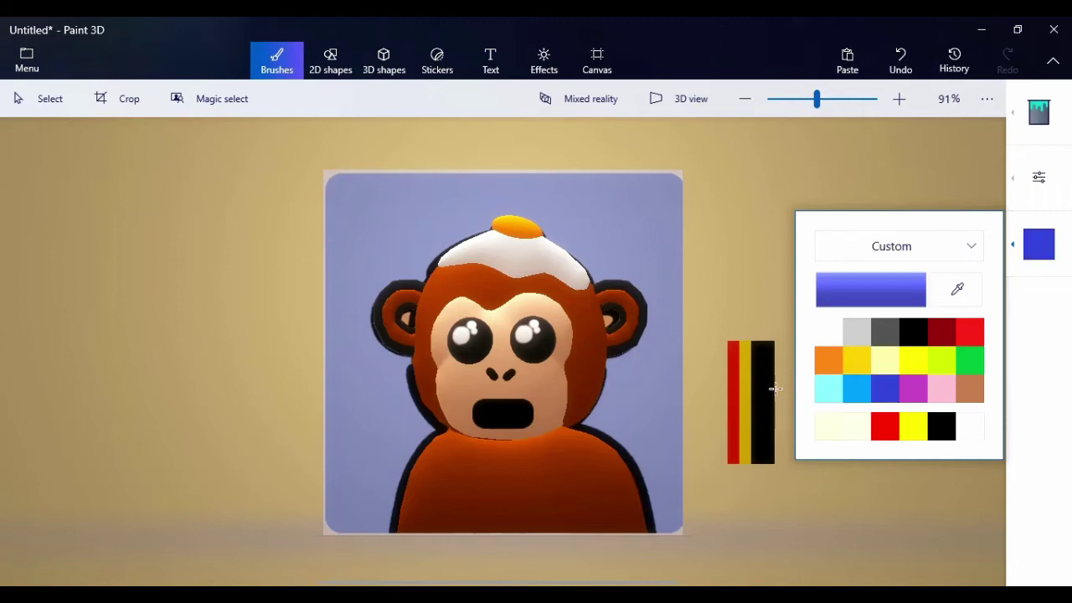
{"action": "left_click_drag", "start_coordinate": [753, 388], "coordinate": [757, 383]}
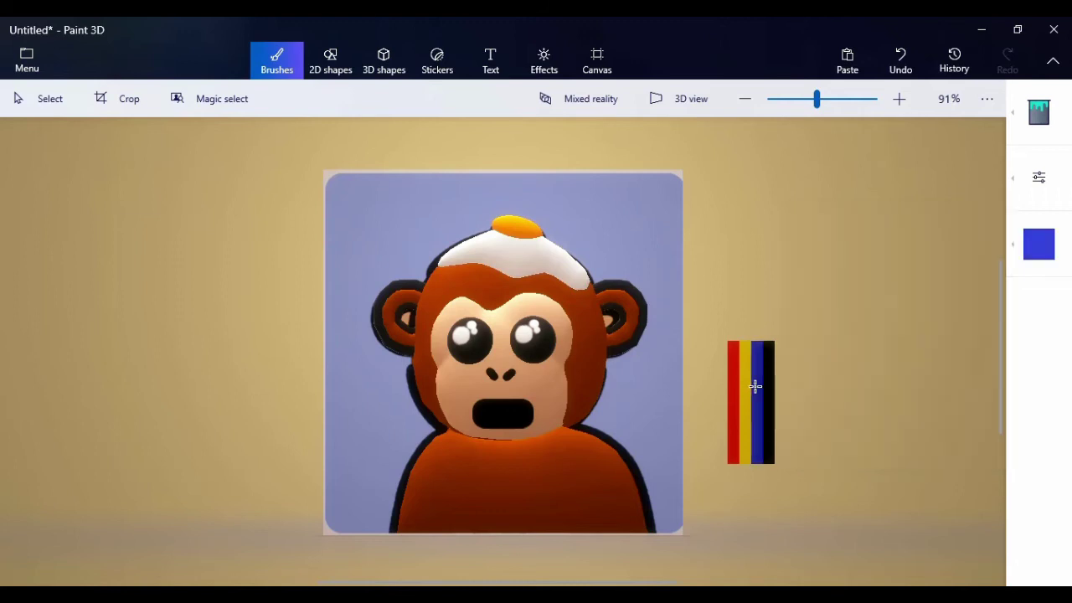
- Fill the fourth, rightmost strip of the block with green
{"action": "left_click", "coordinate": [1027, 244]}
{"action": "left_click", "coordinate": [970, 360]}
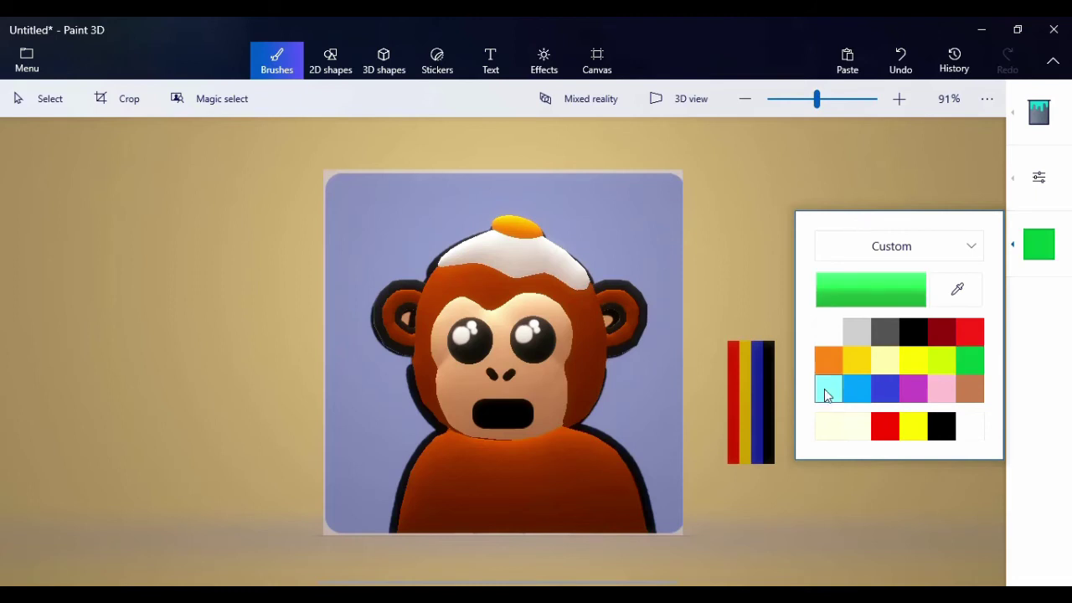
{"action": "left_click", "coordinate": [768, 396]}
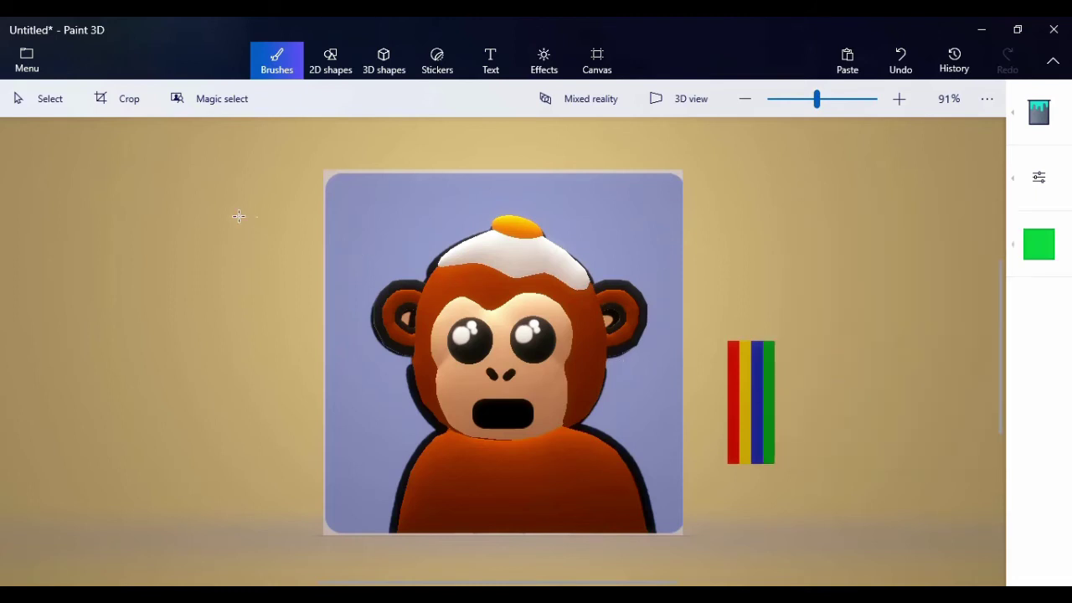
- Move the whole monkey model up and to the left to uncover the rainbow in the reference picture
{"action": "left_click", "coordinate": [56, 106]}
{"action": "left_click_drag", "start_coordinate": [264, 201], "coordinate": [687, 576]}
{"action": "mouse_move", "coordinate": [599, 472]}
{"action": "left_mouse_down"}
{"action": "mouse_move", "coordinate": [565, 455]}
{"action": "mouse_move", "coordinate": [319, 441]}
{"action": "mouse_move", "coordinate": [407, 402]}
{"action": "left_mouse_up"}
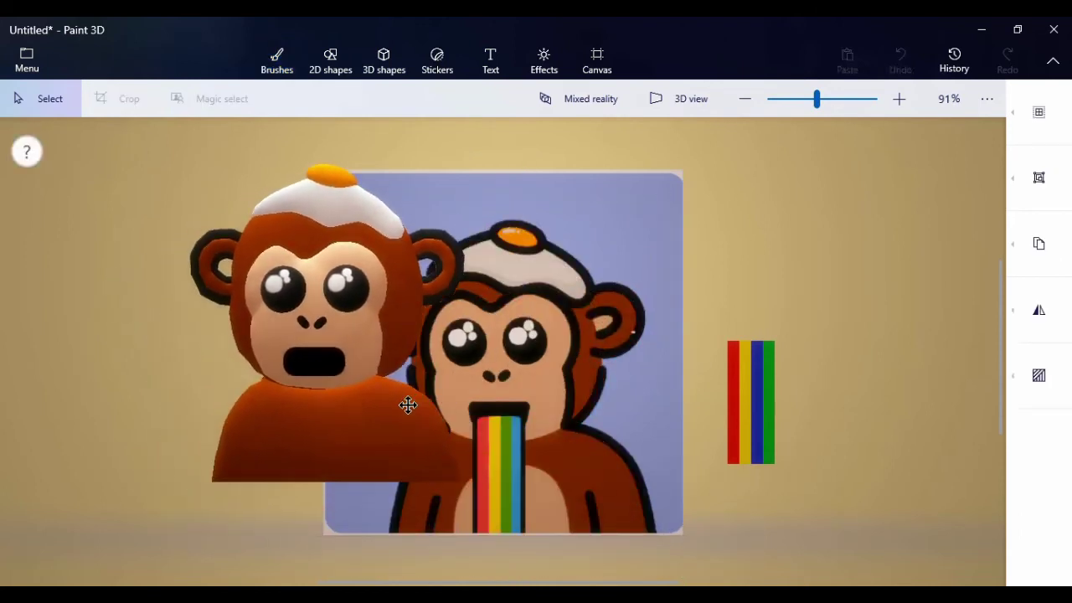
{"action": "left_click", "coordinate": [837, 360]}
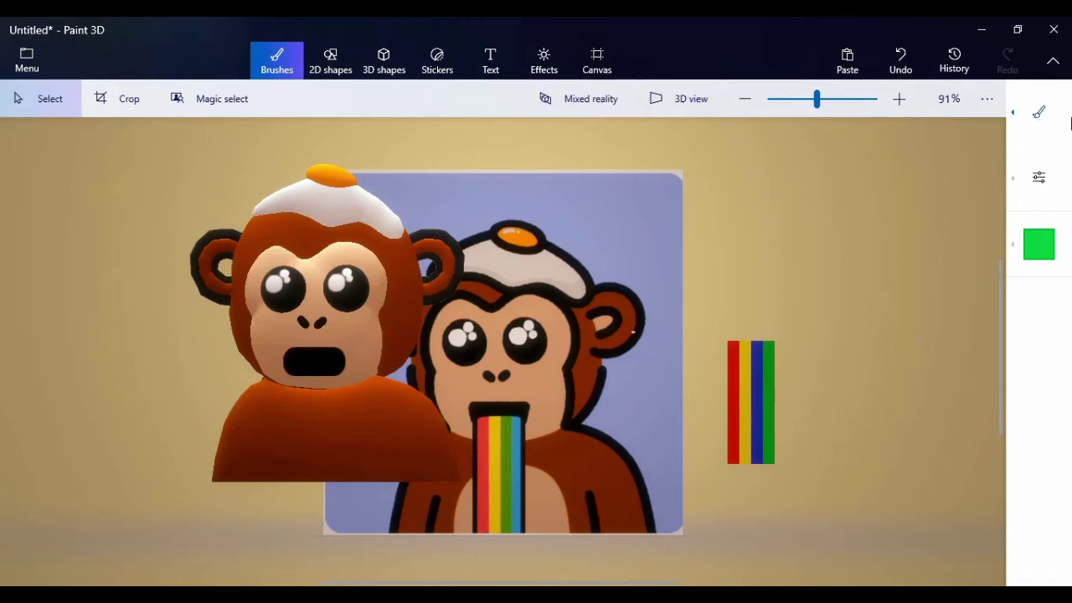
- Recolour the third strip of the block green to match the picture's rainbow
{"action": "left_click", "coordinate": [1020, 130]}
{"action": "left_click", "coordinate": [969, 147]}
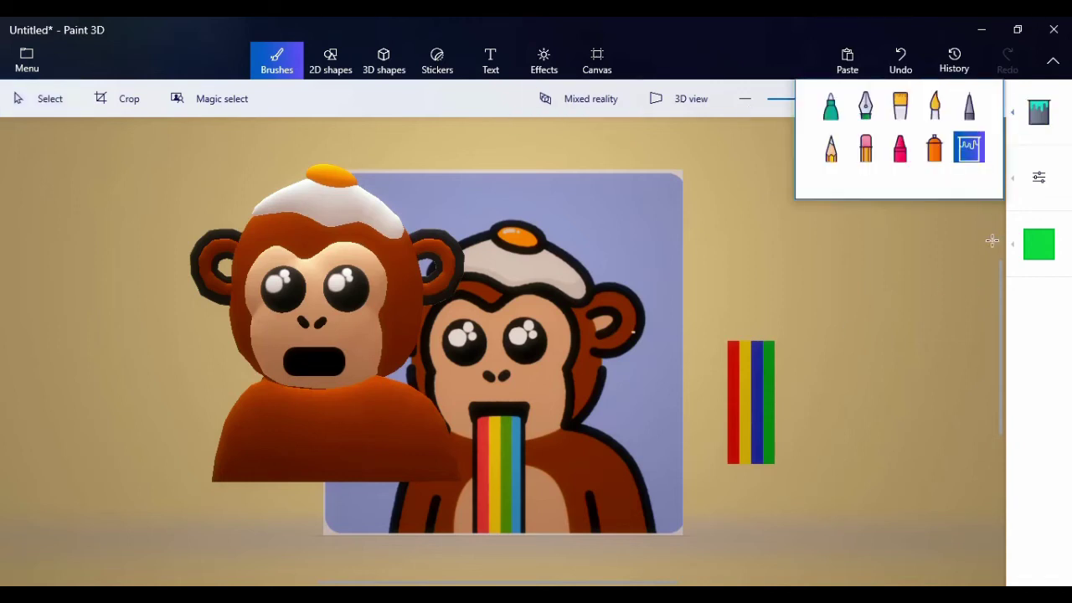
{"action": "left_click", "coordinate": [758, 366]}
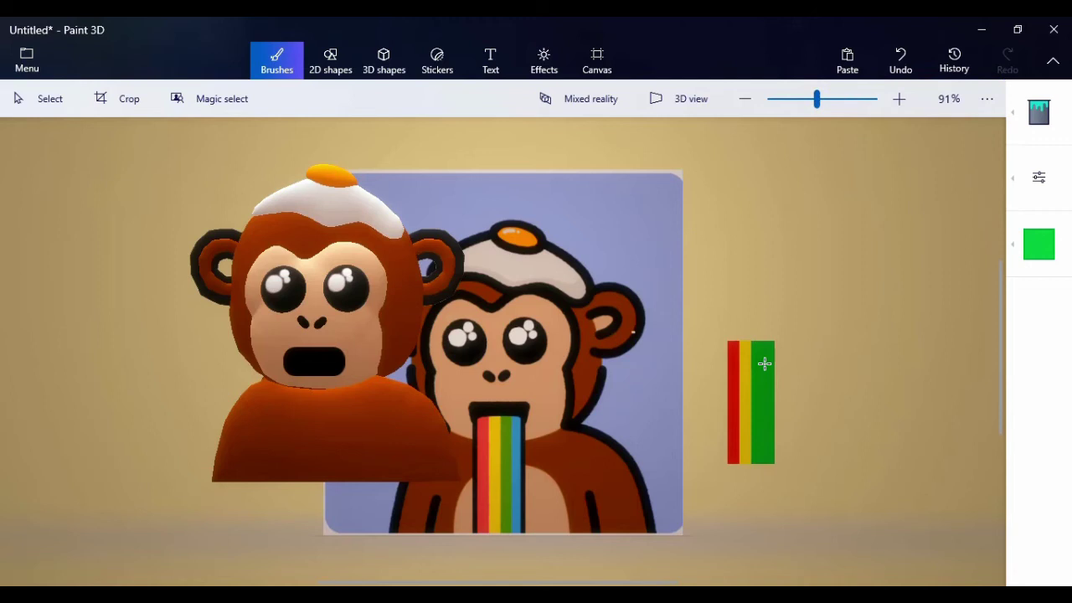
- Fill the fourth strip of the block with light blue to match the picture's rainbow
{"action": "left_click", "coordinate": [1031, 260]}
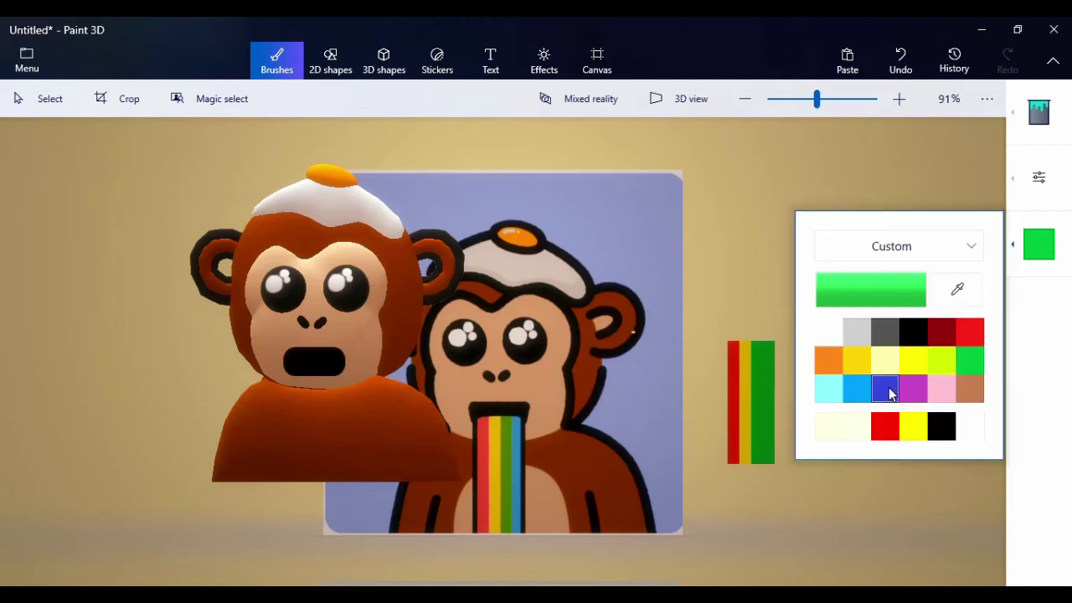
{"action": "left_click", "coordinate": [857, 387]}
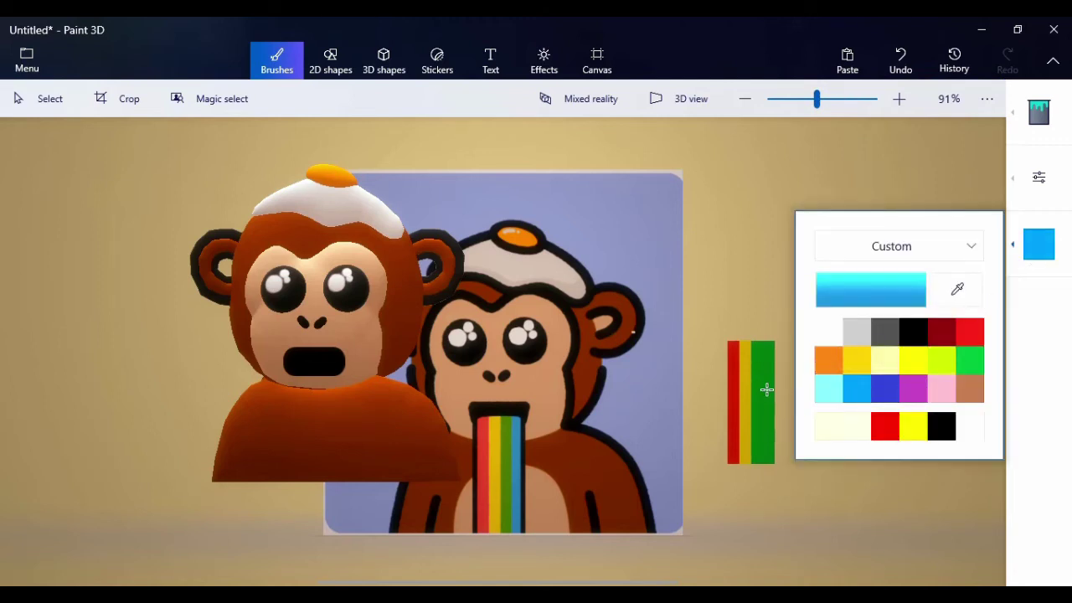
{"action": "left_click", "coordinate": [770, 387]}
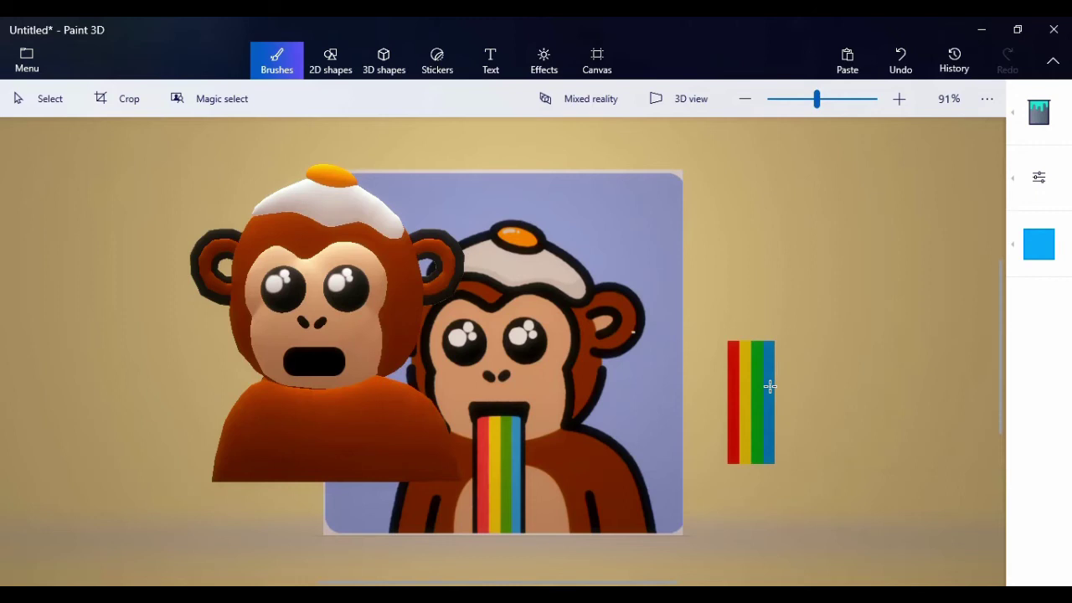
- Try to move the monkey model without its egg yolk back over the reference picture
{"action": "left_click", "coordinate": [61, 106]}
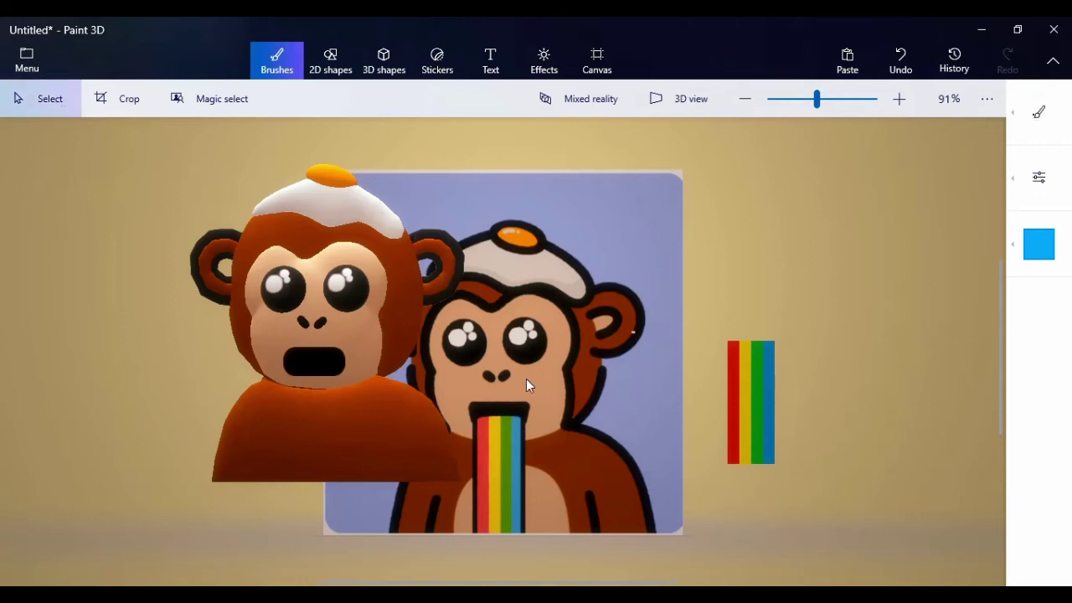
{"action": "left_click_drag", "start_coordinate": [59, 169], "coordinate": [555, 539]}
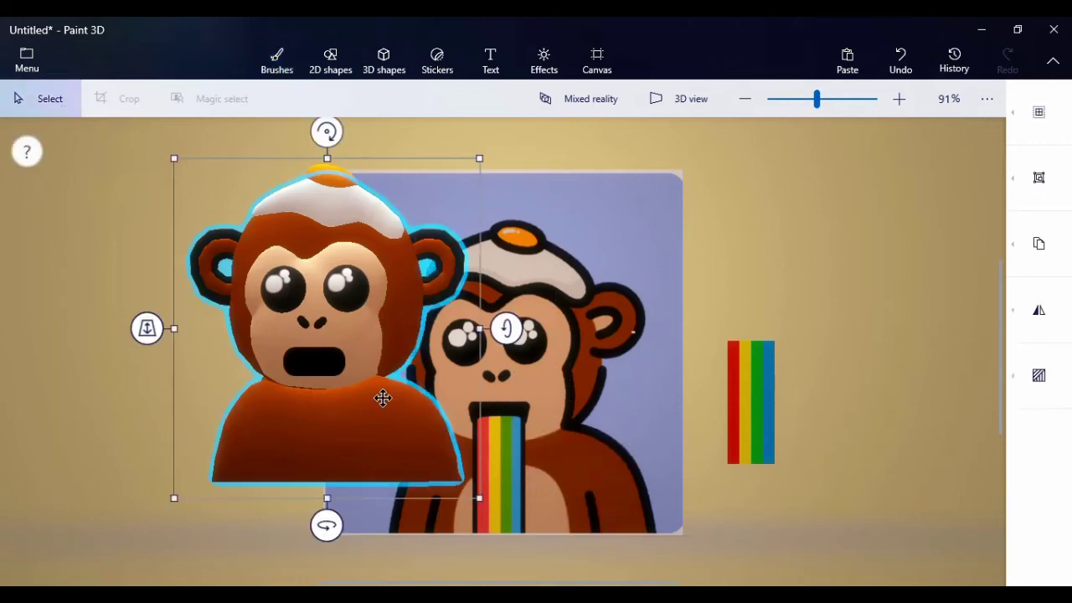
{"action": "left_click_drag", "start_coordinate": [383, 398], "coordinate": [561, 462]}
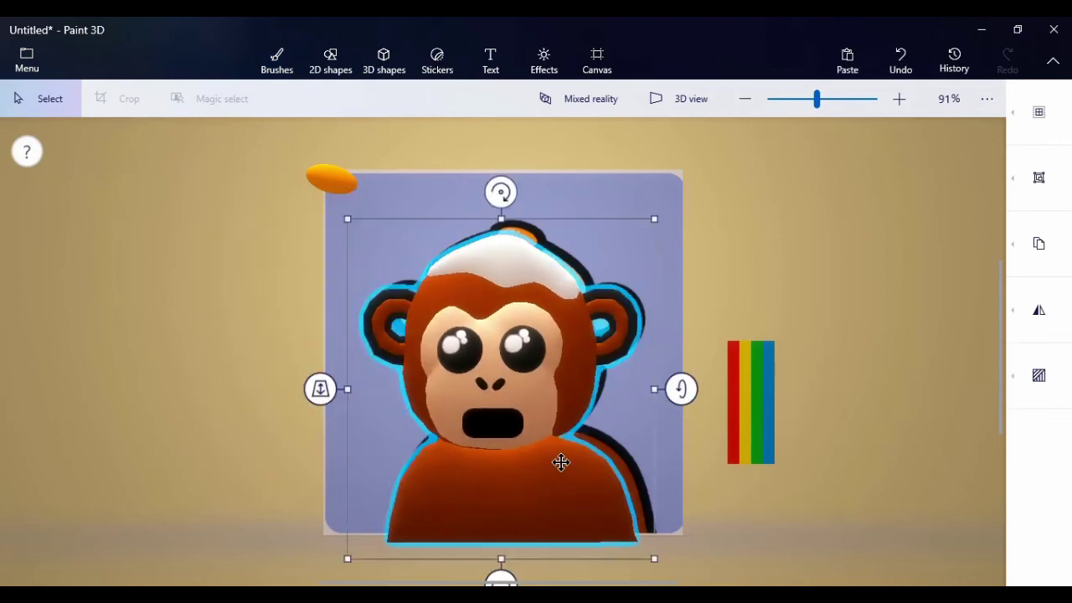
{"action": "key", "text": "ctrl+z"}
{"action": "key", "text": "Escape"}
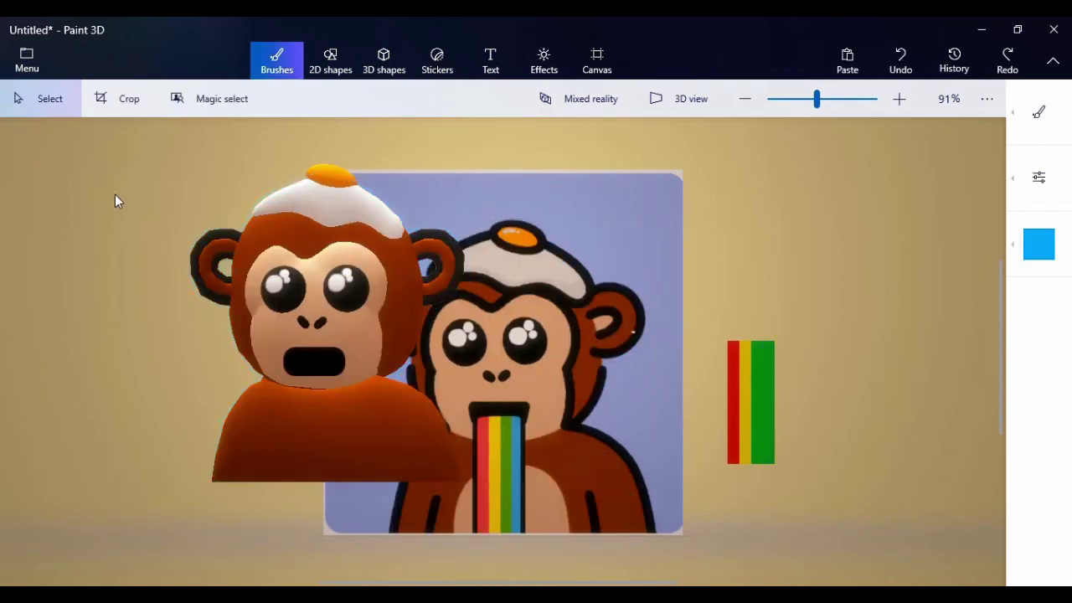
- Select the whole monkey model including the egg yolk and move it back over the monkey in the reference picture
{"action": "left_click_drag", "start_coordinate": [119, 160], "coordinate": [538, 541]}
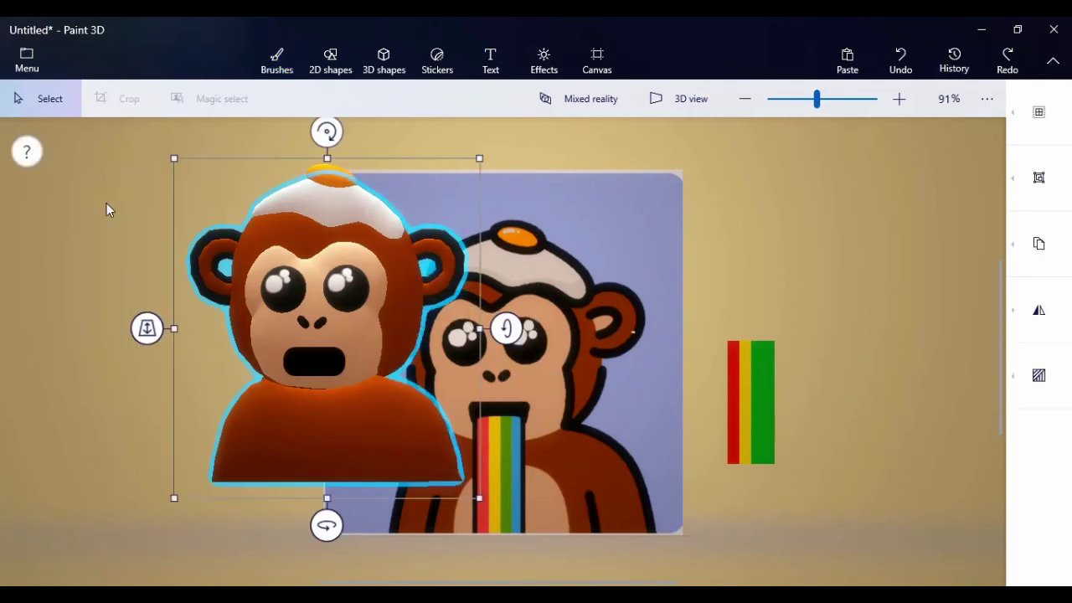
{"action": "left_click", "coordinate": [88, 173]}
{"action": "left_click_drag", "start_coordinate": [101, 143], "coordinate": [513, 540]}
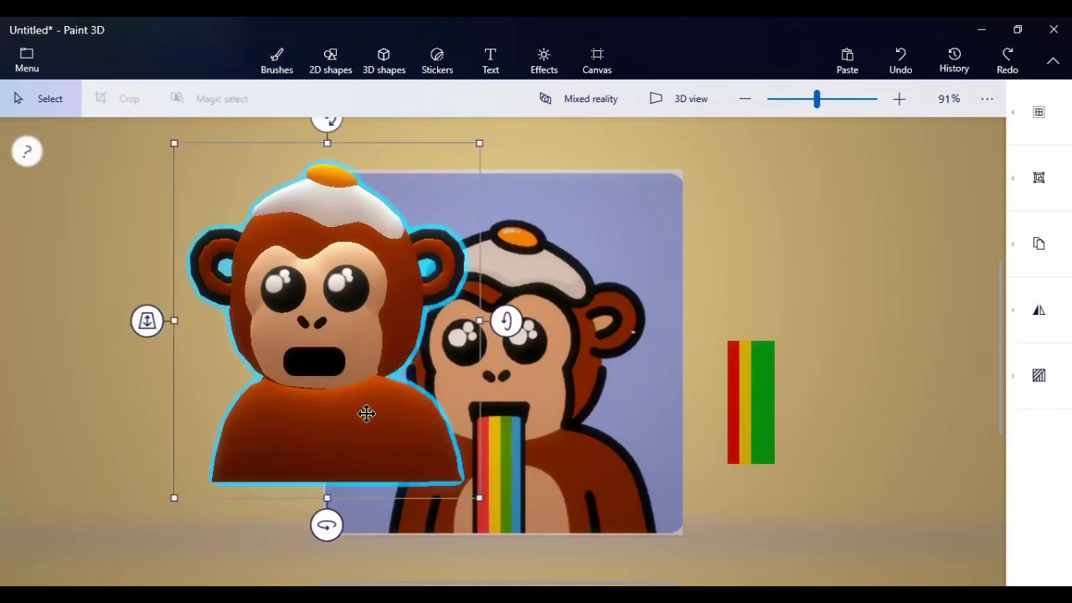
{"action": "left_click_drag", "start_coordinate": [366, 412], "coordinate": [548, 471]}
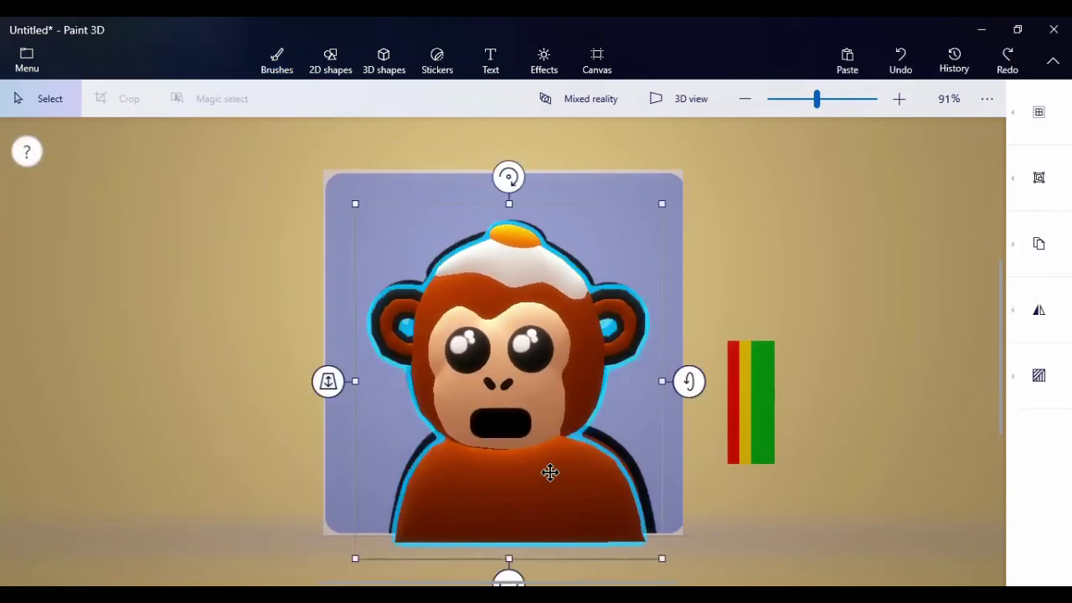
{"action": "key", "text": "Escape"}
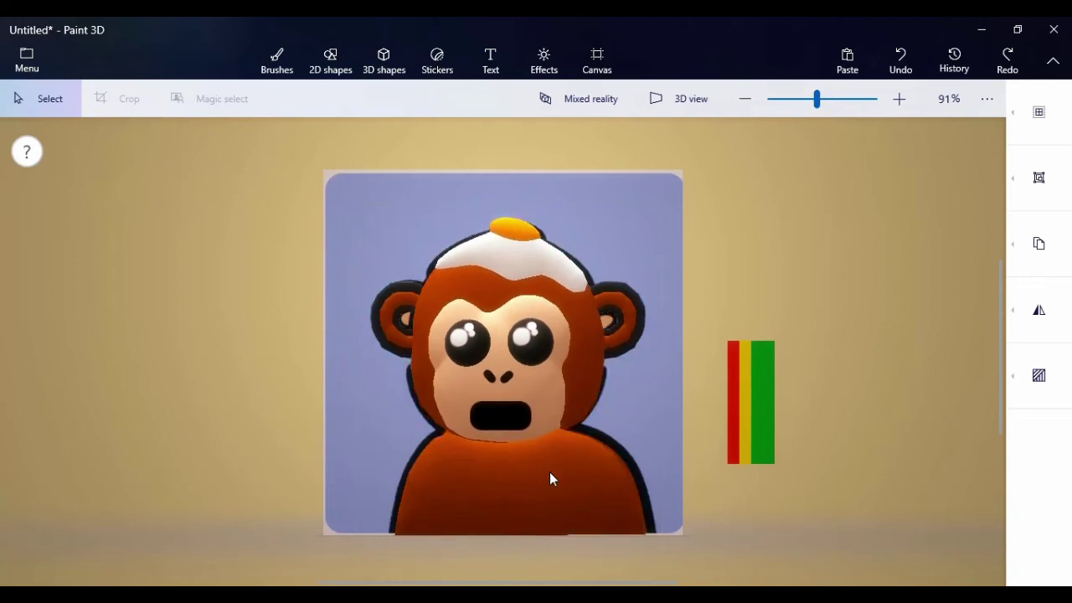
{"action": "left_click", "coordinate": [550, 473]}
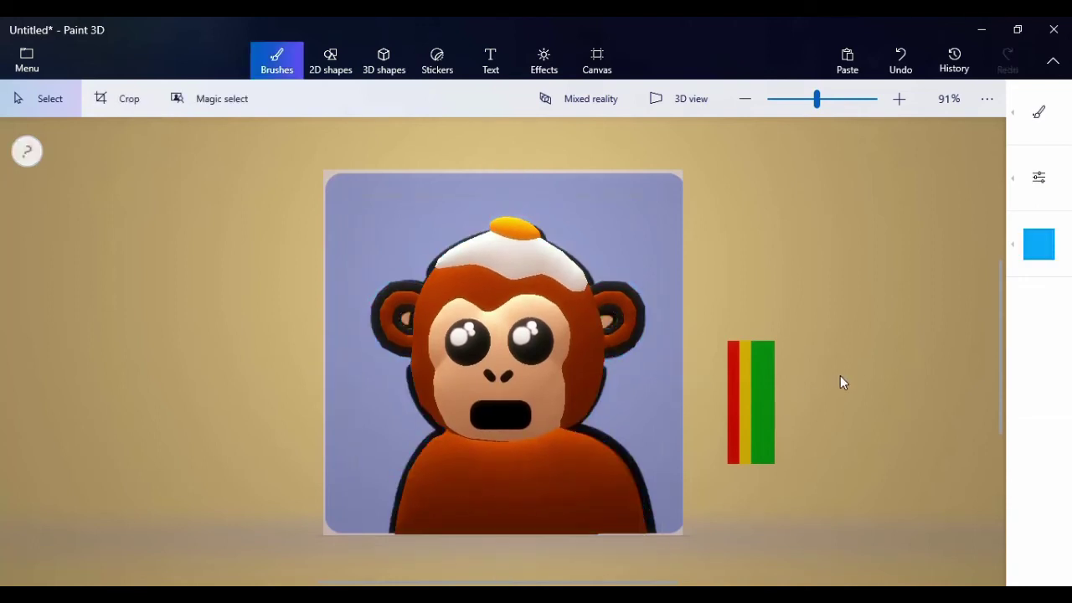
- Move the four-colour rainbow block onto the monkey so it hangs from the mouth down over the chest
{"action": "left_click_drag", "start_coordinate": [702, 322], "coordinate": [848, 584]}
{"action": "mouse_move", "coordinate": [773, 413]}
{"action": "left_mouse_down"}
{"action": "mouse_move", "coordinate": [478, 567]}
{"action": "mouse_move", "coordinate": [509, 500]}
{"action": "left_mouse_up"}
{"action": "left_click", "coordinate": [725, 484]}
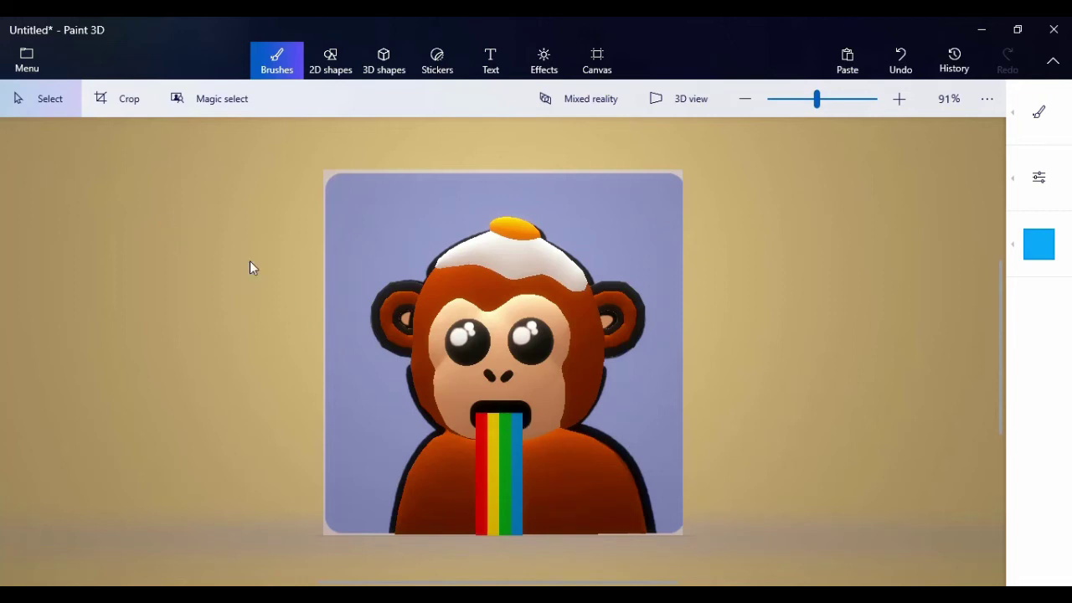
- Copy the monkey's black mouth and paste a duplicate of it
{"action": "left_click", "coordinate": [496, 413]}
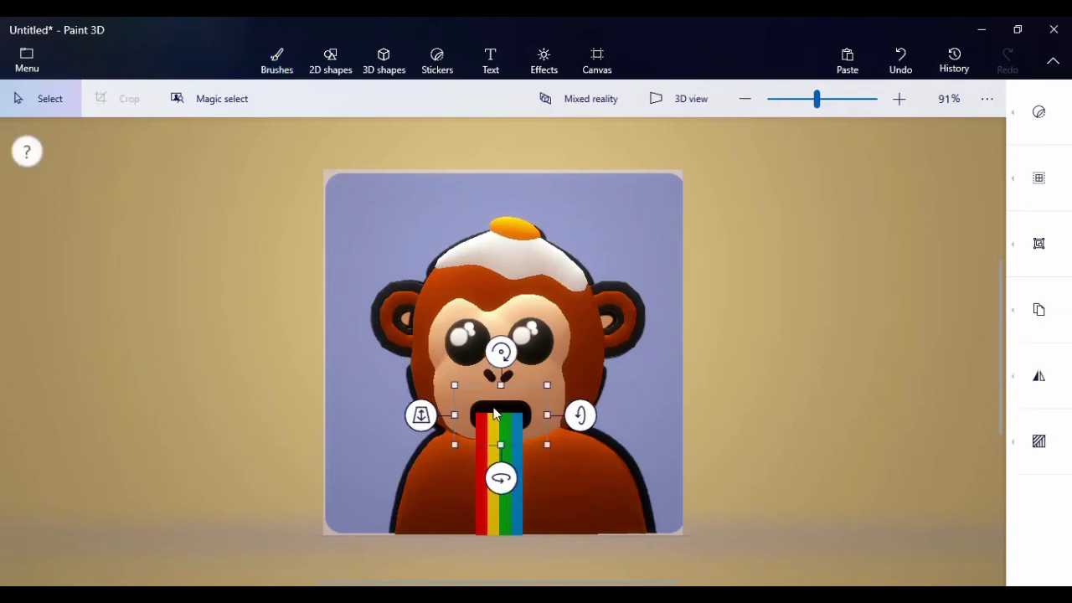
{"action": "right_click", "coordinate": [495, 413]}
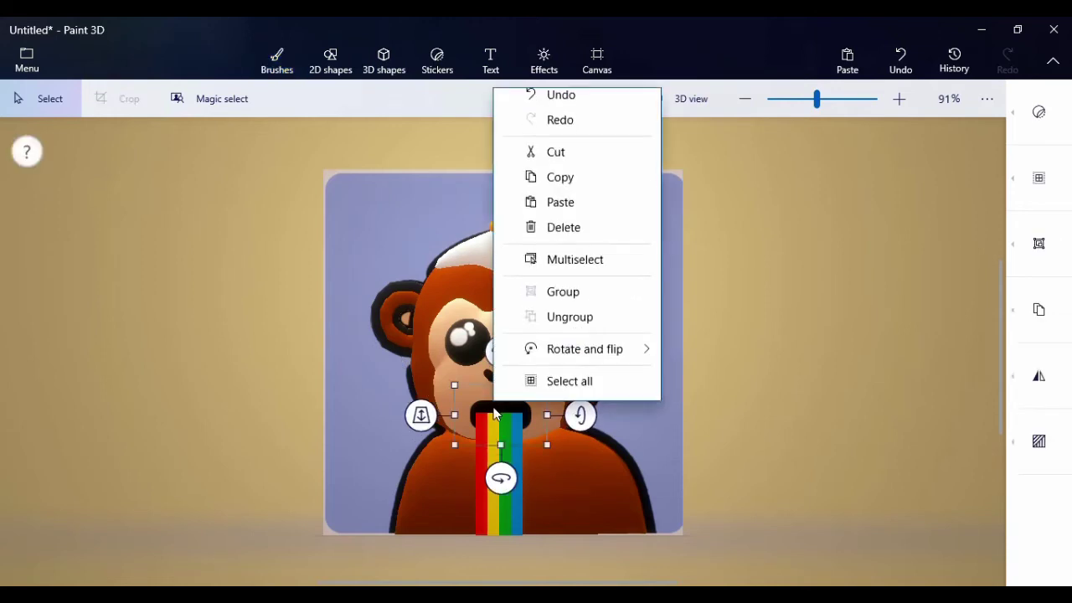
{"action": "left_click", "coordinate": [576, 190]}
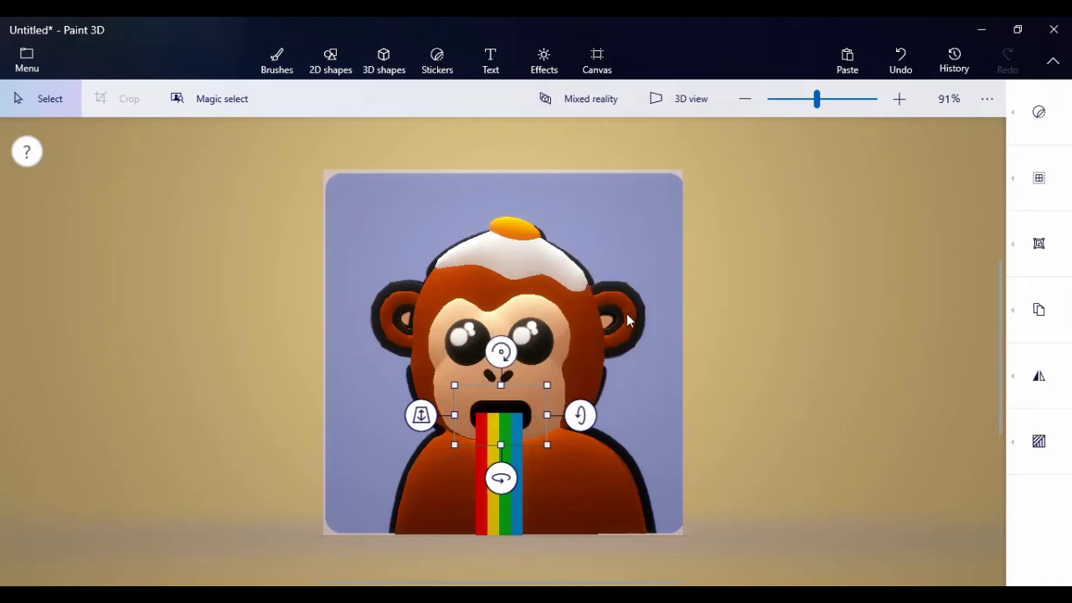
{"action": "left_click", "coordinate": [671, 417]}
{"action": "right_click", "coordinate": [671, 417]}
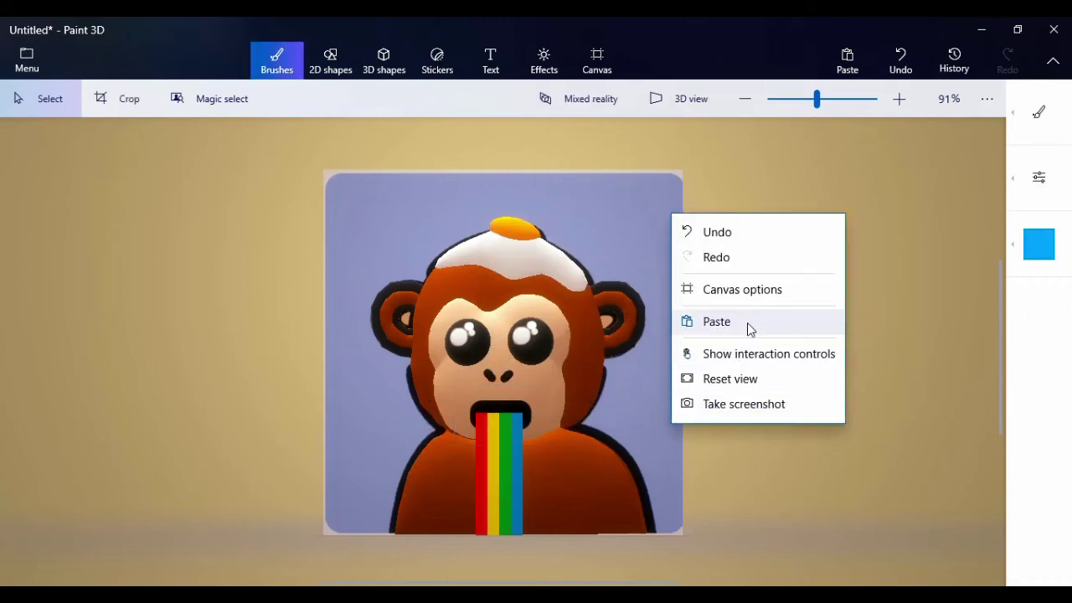
{"action": "left_click", "coordinate": [747, 323]}
- Position the duplicate mouth exactly over the original so it covers the top end of the rainbow
{"action": "mouse_move", "coordinate": [483, 412]}
{"action": "left_mouse_down"}
{"action": "mouse_move", "coordinate": [558, 407]}
{"action": "mouse_move", "coordinate": [496, 407]}
{"action": "left_mouse_up"}
{"action": "left_click", "coordinate": [496, 407]}
{"action": "left_click_drag", "start_coordinate": [587, 406], "coordinate": [501, 412]}
{"action": "left_click_drag", "start_coordinate": [544, 413], "coordinate": [544, 414]}
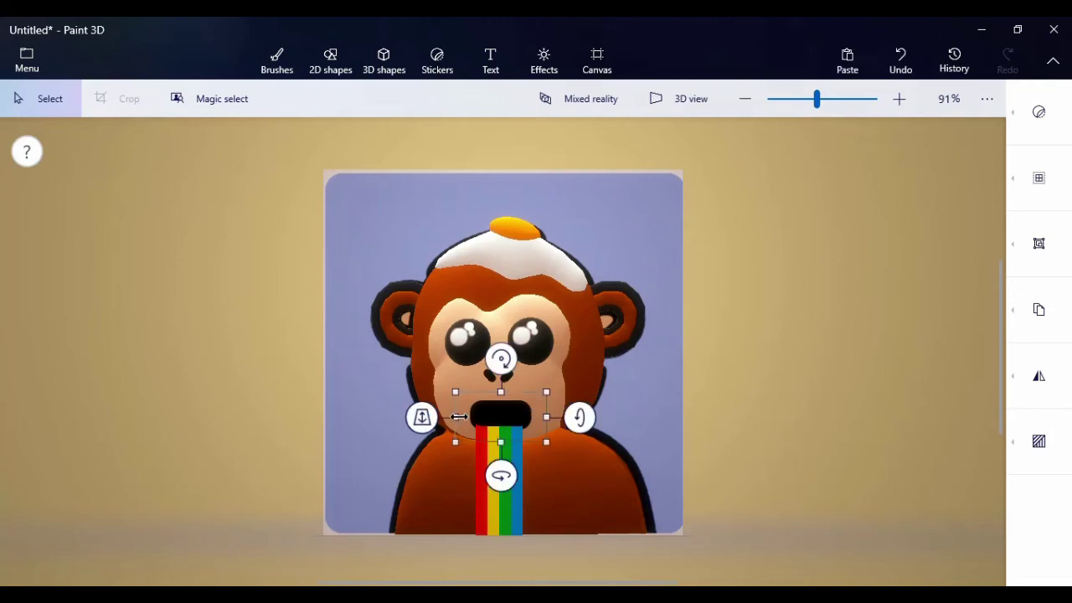
{"action": "key", "text": "Return"}
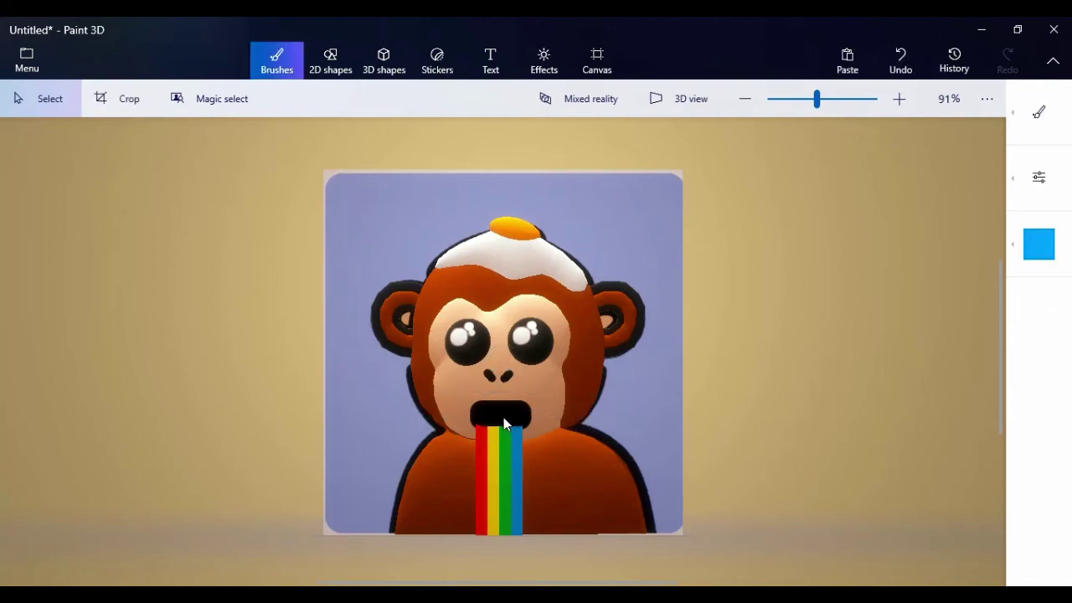
- Fine-tune the duplicate mouth's alignment with the original mouth and deselect it
{"action": "left_click", "coordinate": [504, 417]}
{"action": "mouse_move", "coordinate": [503, 411]}
{"action": "left_mouse_down"}
{"action": "mouse_move", "coordinate": [571, 366]}
{"action": "mouse_move", "coordinate": [506, 413]}
{"action": "left_mouse_up"}
{"action": "key", "text": "b"}
{"action": "key", "text": "ctrl+z"}
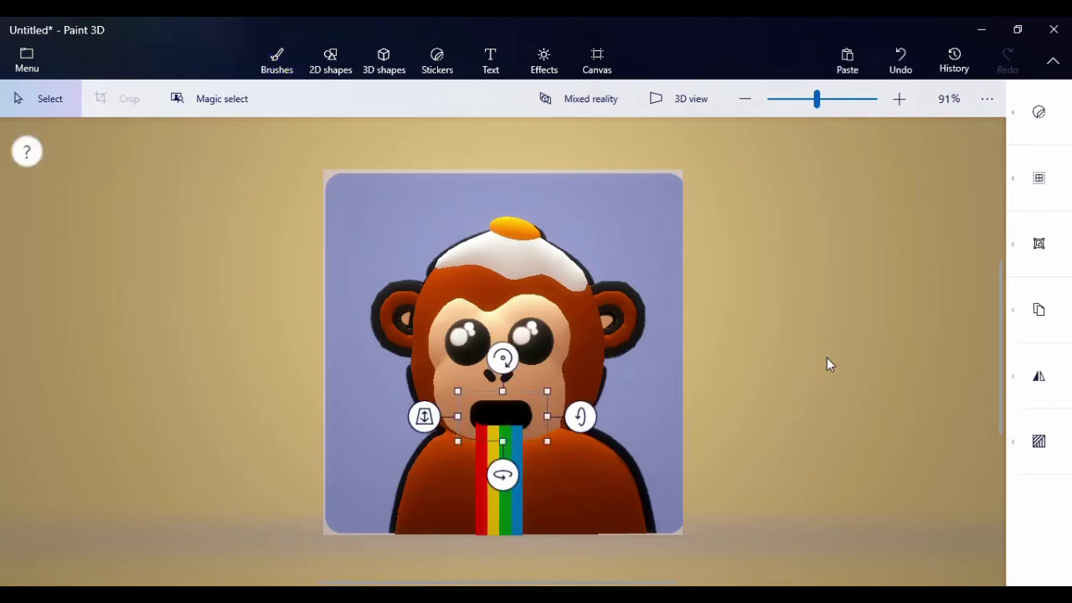
{"action": "left_click_drag", "start_coordinate": [501, 425], "coordinate": [501, 425]}
{"action": "left_click", "coordinate": [726, 350]}
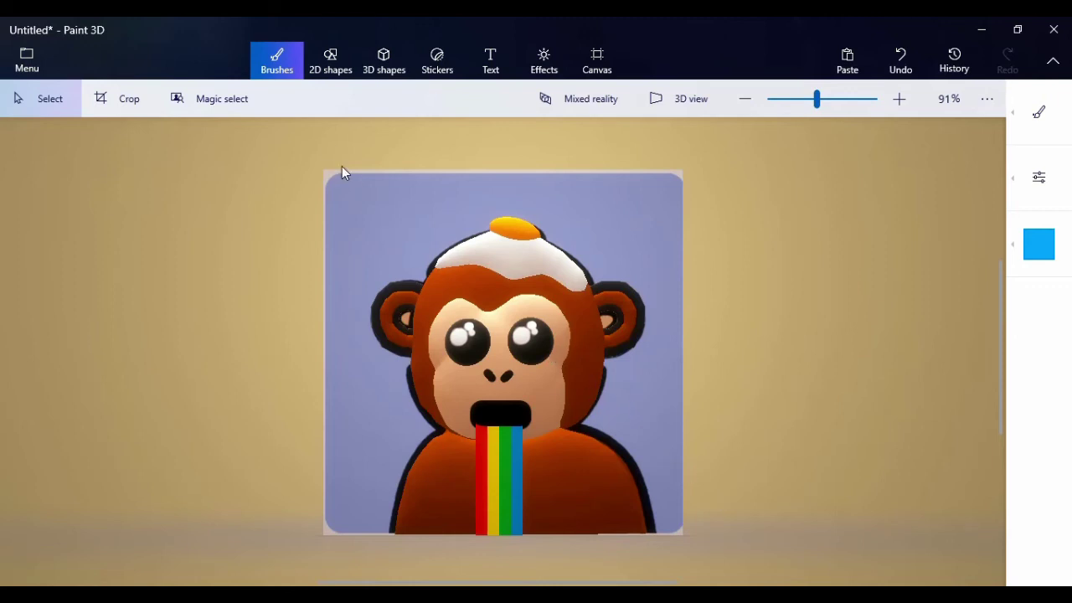
- Move the whole monkey model with its rainbow up and to the left to uncover the reference picture's body
{"action": "left_click_drag", "start_coordinate": [325, 143], "coordinate": [765, 585]}
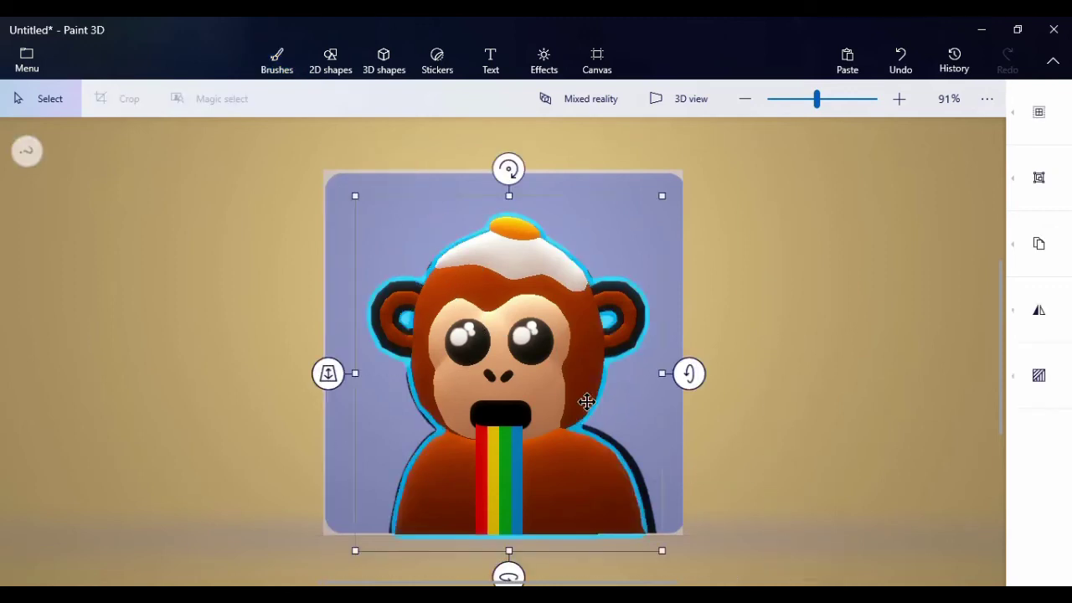
{"action": "mouse_move", "coordinate": [586, 403]}
{"action": "left_mouse_down"}
{"action": "mouse_move", "coordinate": [407, 347]}
{"action": "mouse_move", "coordinate": [352, 311]}
{"action": "left_mouse_up"}
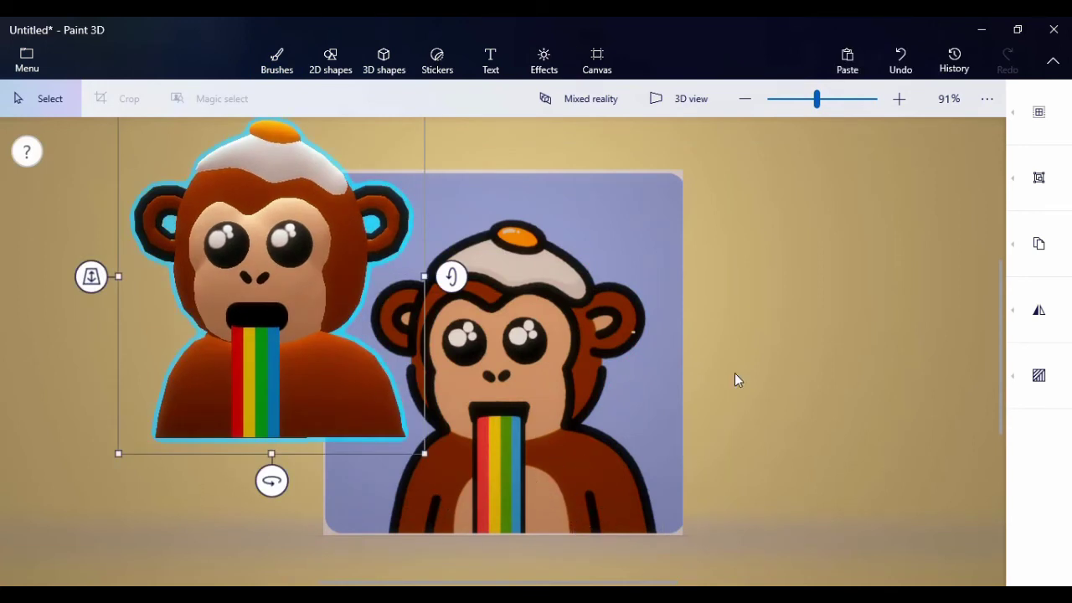
{"action": "key", "text": "b"}
- Draw a black straight line over the picture's left arm crease and stamp it onto the model's left arm
{"action": "left_click", "coordinate": [331, 61]}
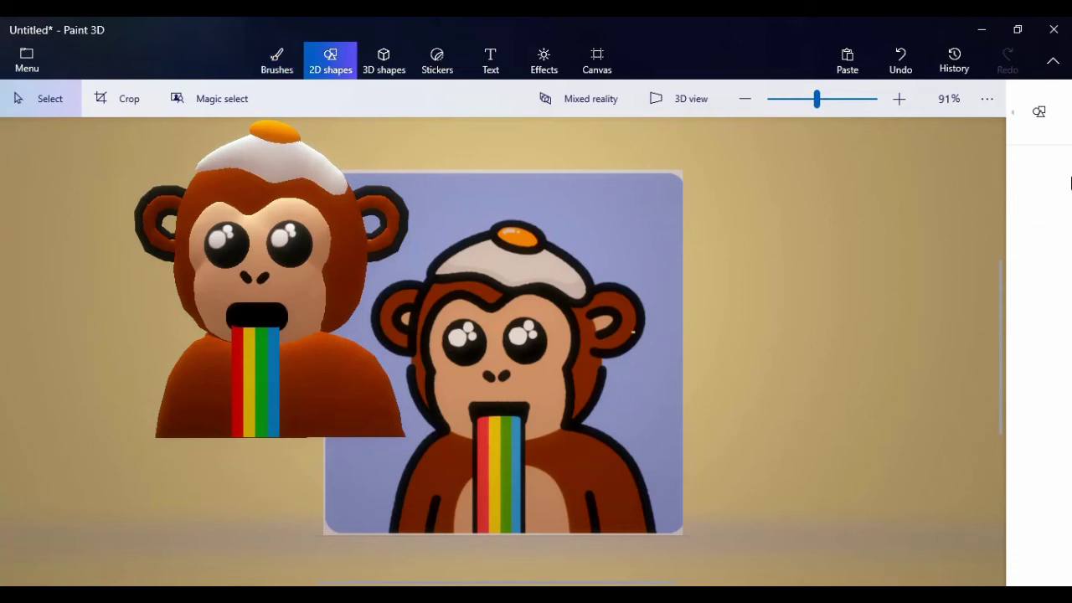
{"action": "left_click", "coordinate": [1027, 152]}
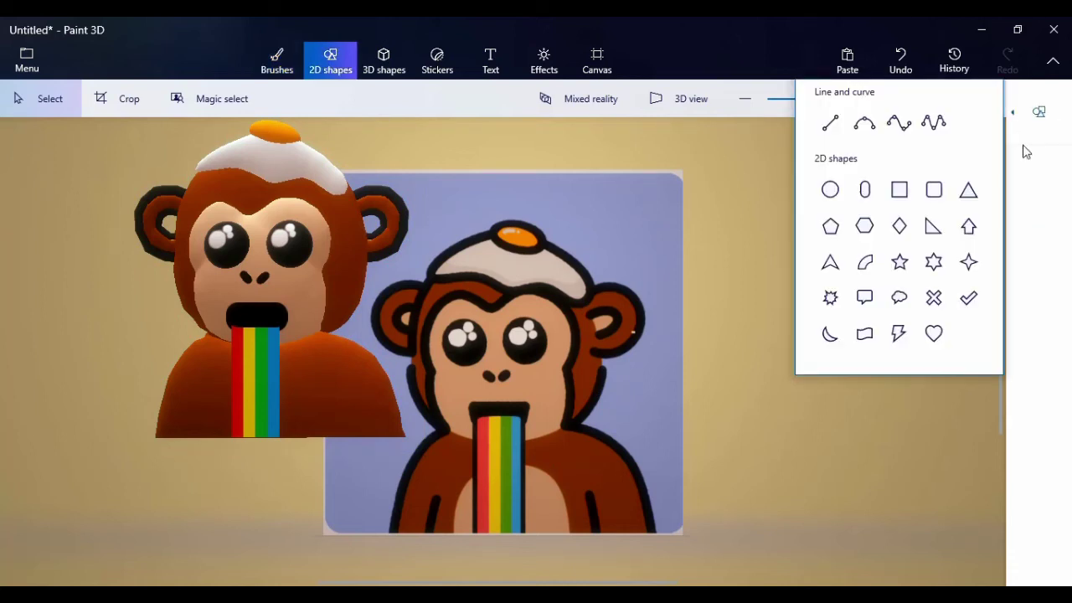
{"action": "left_click", "coordinate": [831, 123]}
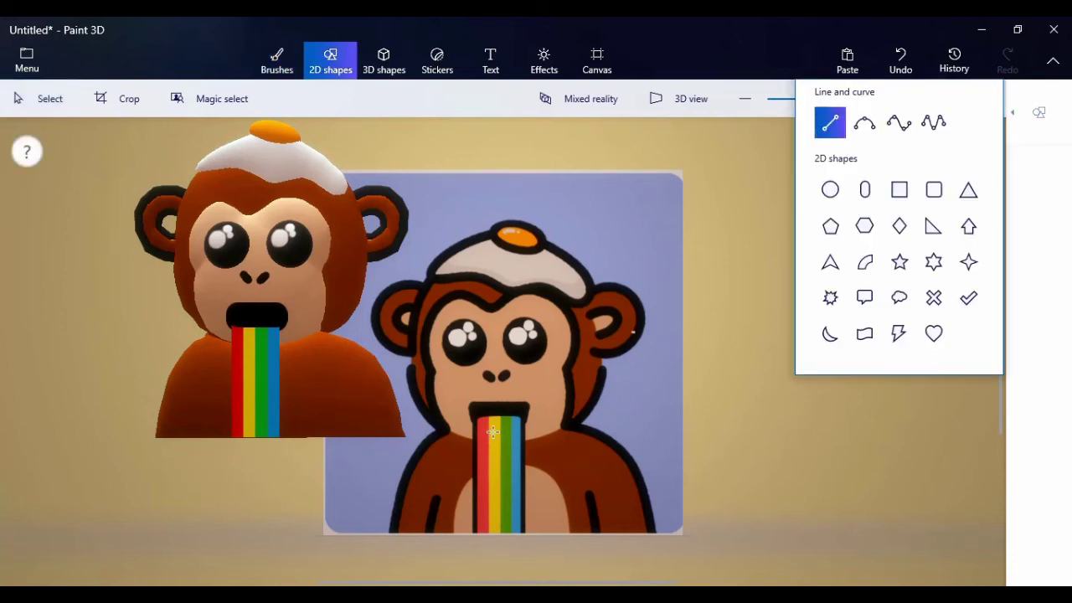
{"action": "left_click", "coordinate": [434, 499]}
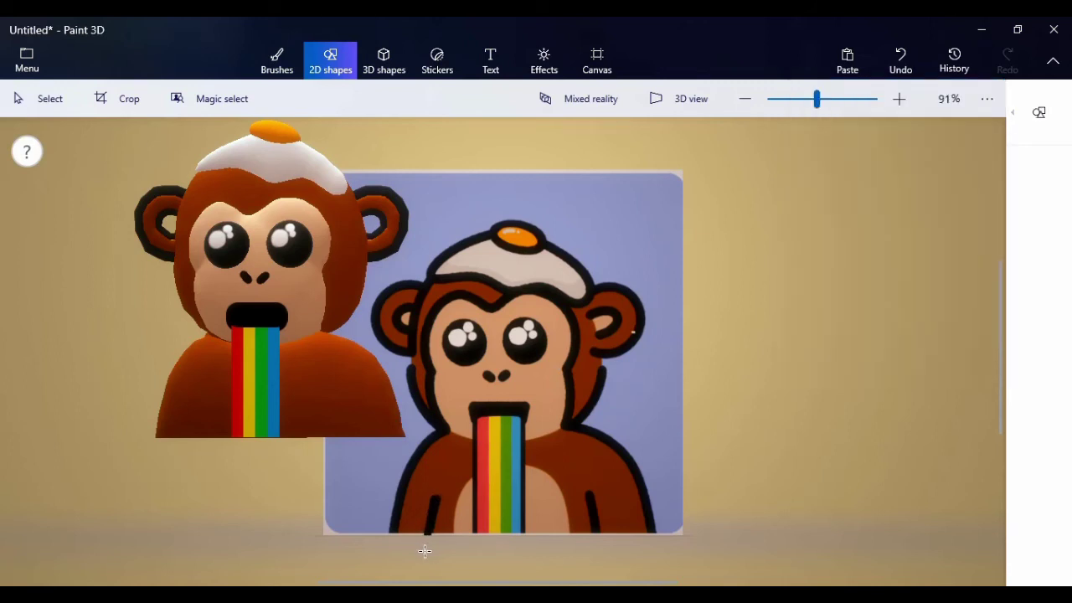
{"action": "mouse_move", "coordinate": [437, 493]}
{"action": "left_mouse_down"}
{"action": "mouse_move", "coordinate": [425, 545]}
{"action": "mouse_move", "coordinate": [432, 503]}
{"action": "mouse_move", "coordinate": [199, 404]}
{"action": "mouse_move", "coordinate": [202, 419]}
{"action": "left_mouse_up"}
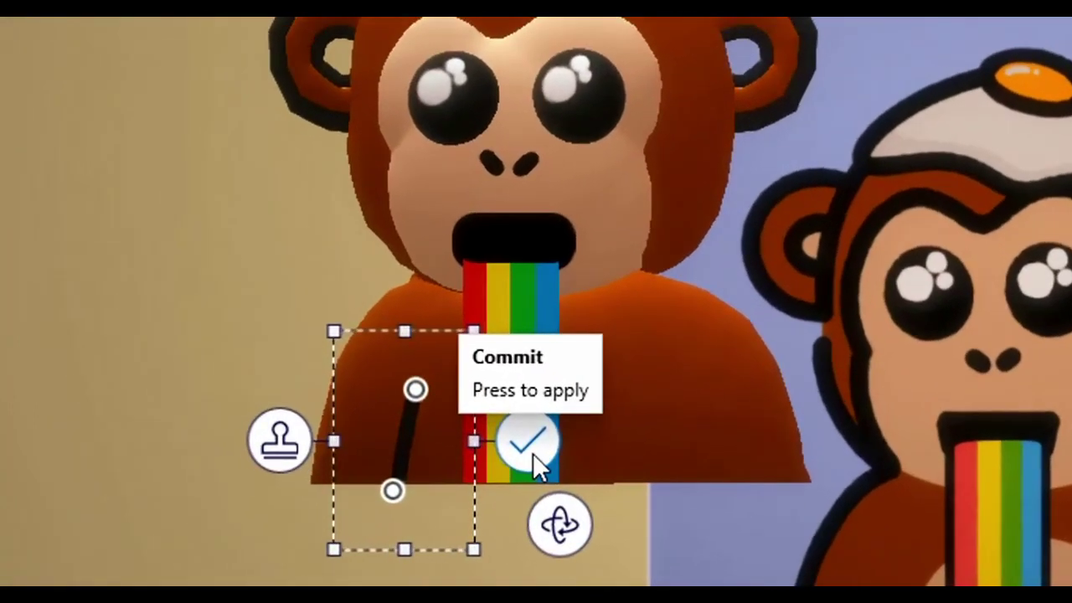
{"action": "left_click", "coordinate": [301, 456]}
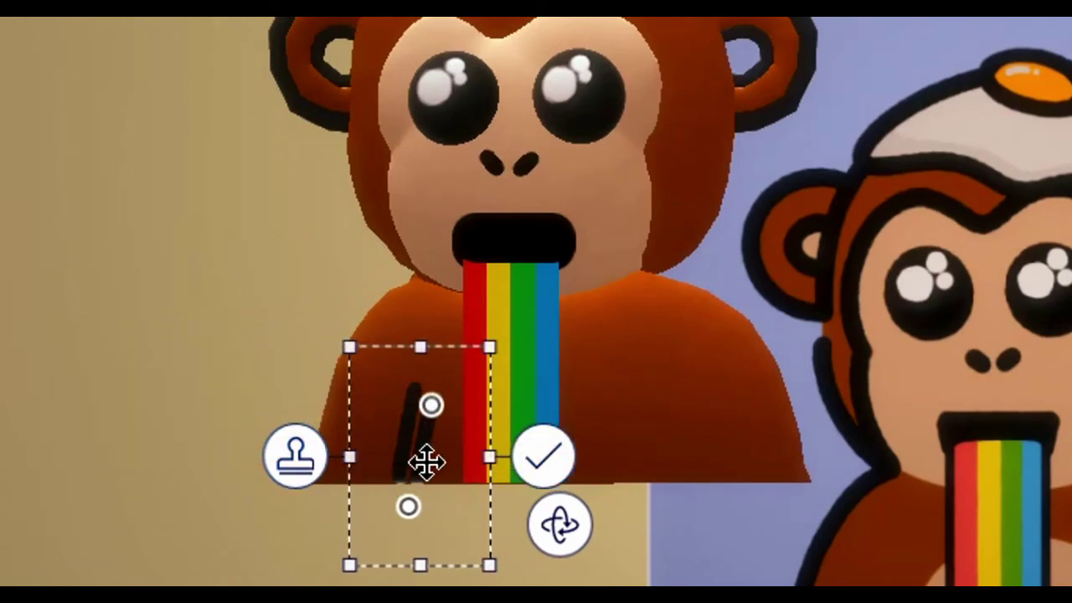
- Try to place a copy of the stamped line on the model's right arm
{"action": "left_click_drag", "start_coordinate": [426, 460], "coordinate": [637, 404]}
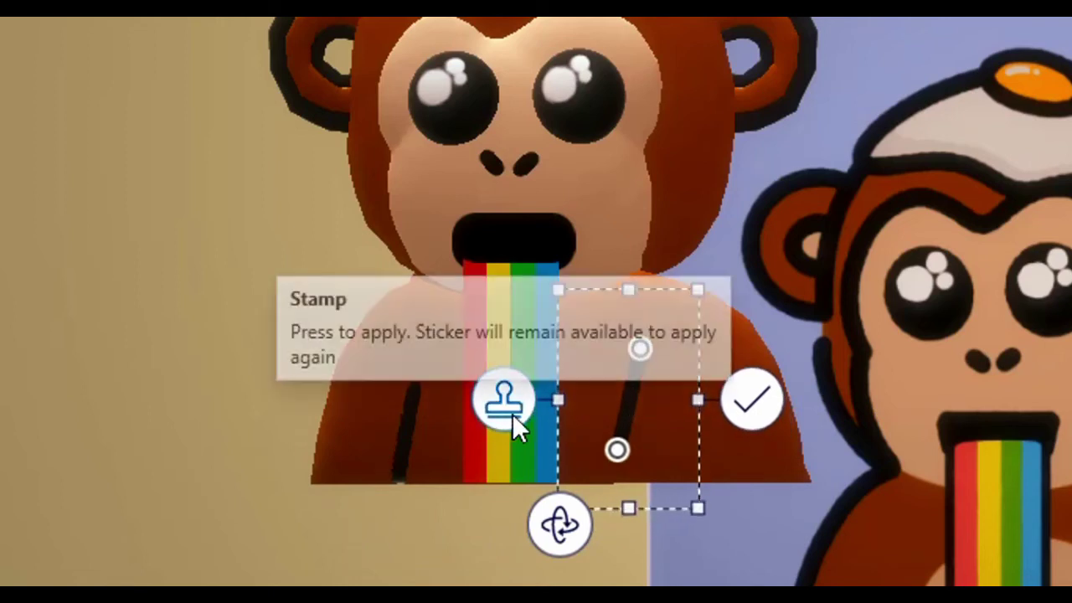
{"action": "left_click", "coordinate": [753, 408]}
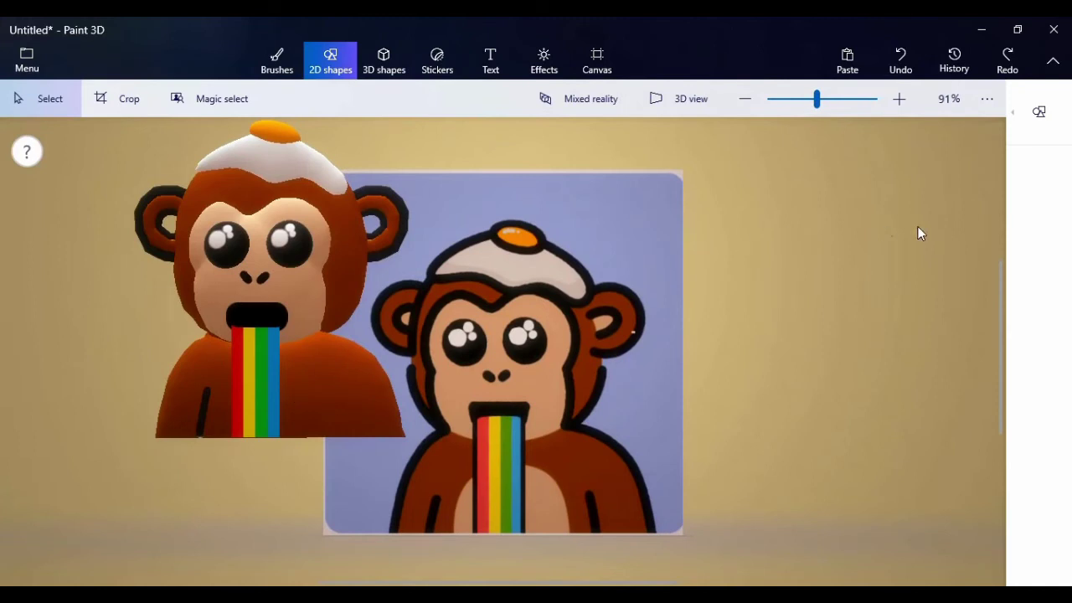
- Draw a second black straight line matching the picture's right arm crease and apply it to the model's right arm
{"action": "left_click", "coordinate": [1039, 112]}
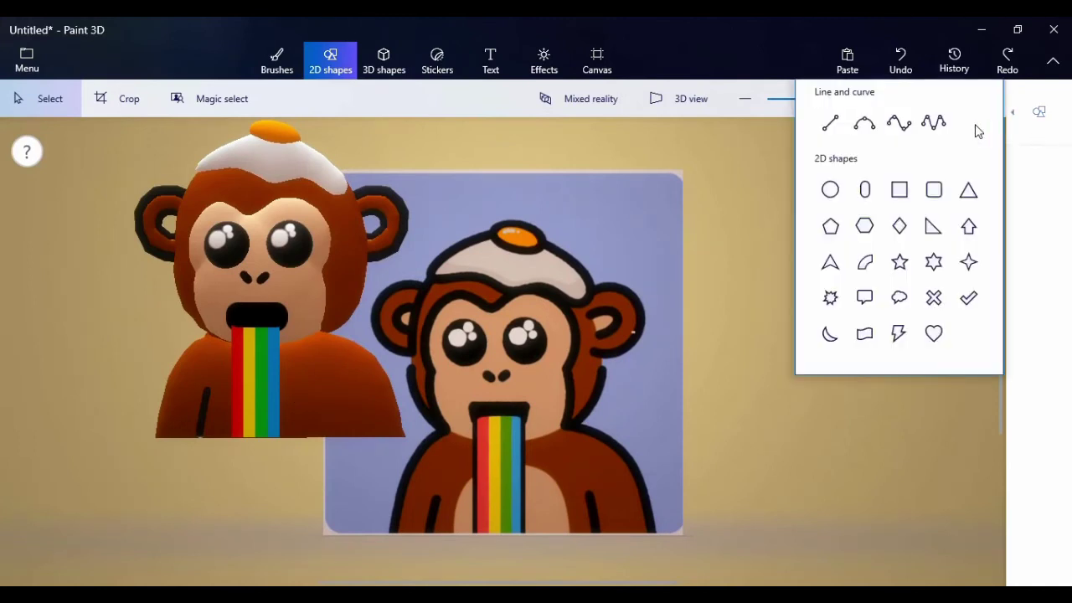
{"action": "left_click", "coordinate": [830, 123]}
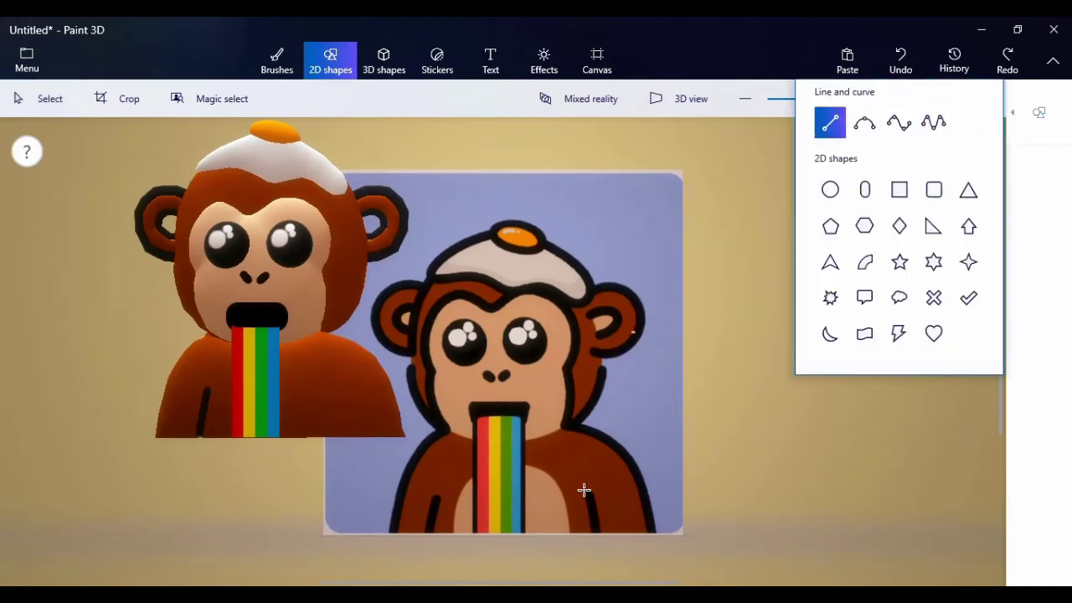
{"action": "mouse_move", "coordinate": [495, 445]}
{"action": "left_mouse_down"}
{"action": "mouse_move", "coordinate": [505, 510]}
{"action": "mouse_move", "coordinate": [308, 429]}
{"action": "mouse_move", "coordinate": [343, 427]}
{"action": "mouse_move", "coordinate": [355, 413]}
{"action": "left_mouse_up"}
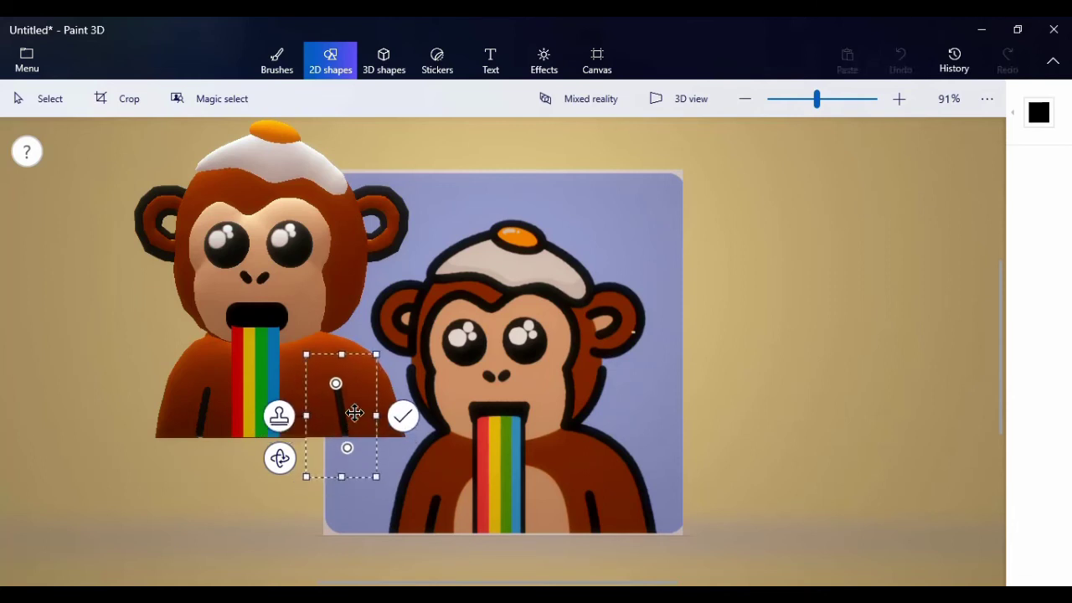
{"action": "left_click", "coordinate": [403, 416]}
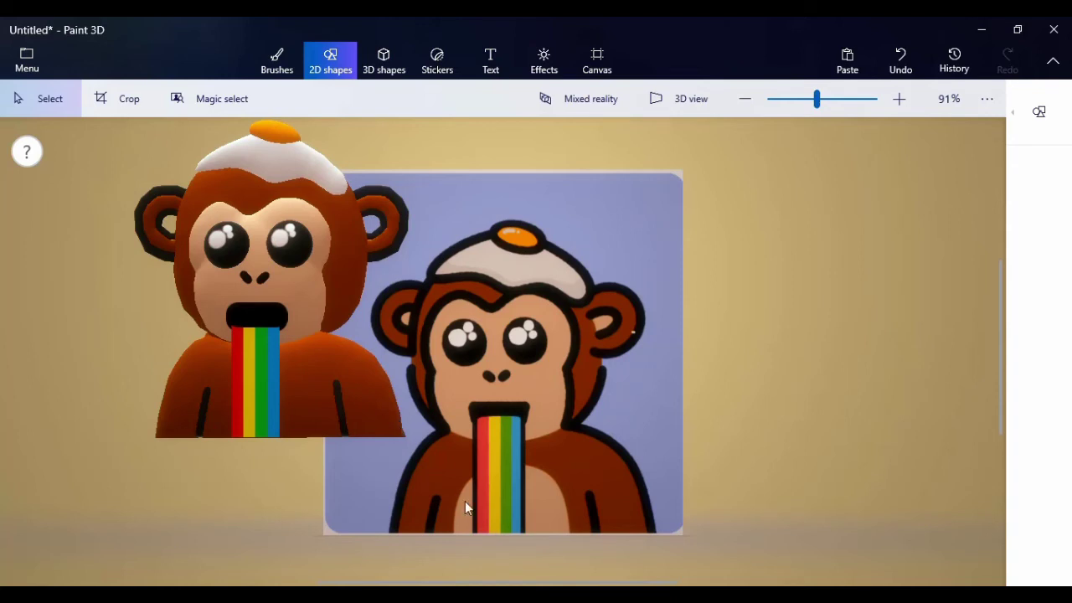
- Draw a black capsule over the picture's belly patch, widen it to match, and move it up over the picture's face
{"action": "left_click", "coordinate": [1046, 123]}
{"action": "left_click", "coordinate": [864, 201]}
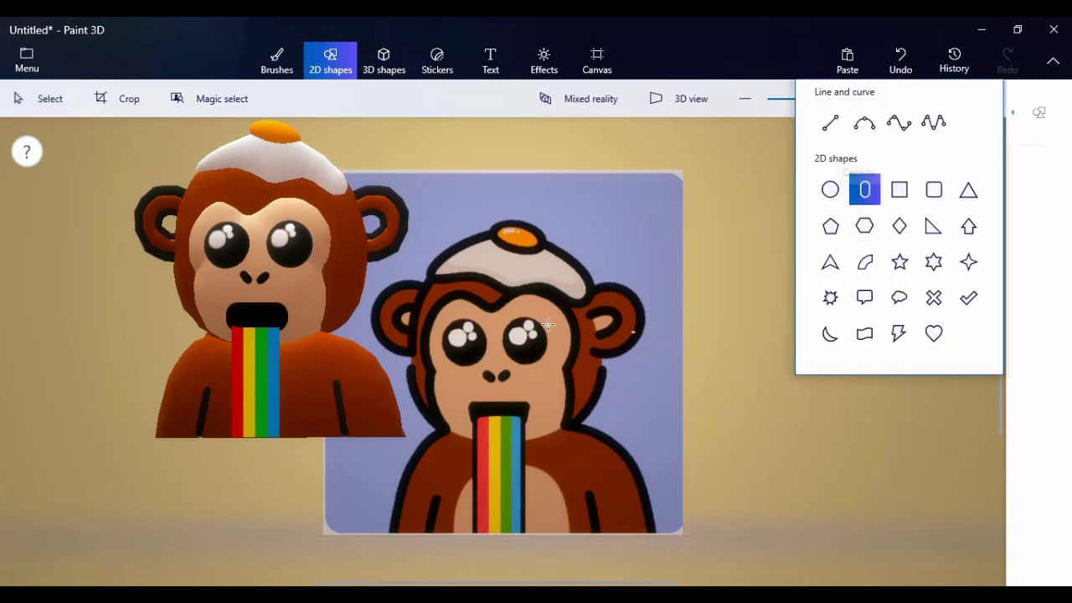
{"action": "left_click_drag", "start_coordinate": [445, 453], "coordinate": [660, 574]}
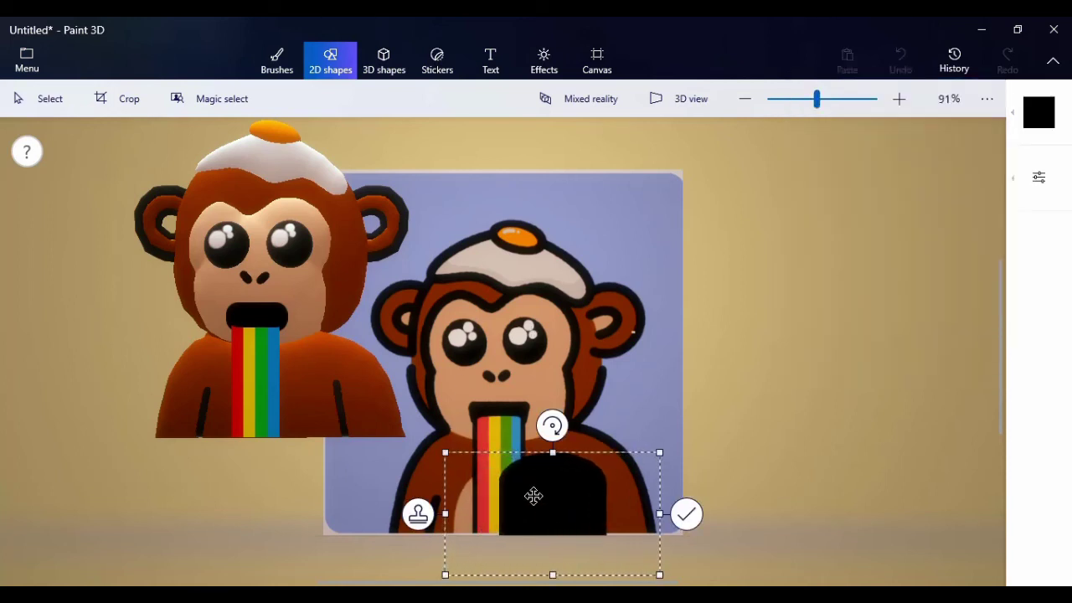
{"action": "left_click_drag", "start_coordinate": [532, 496], "coordinate": [488, 511]}
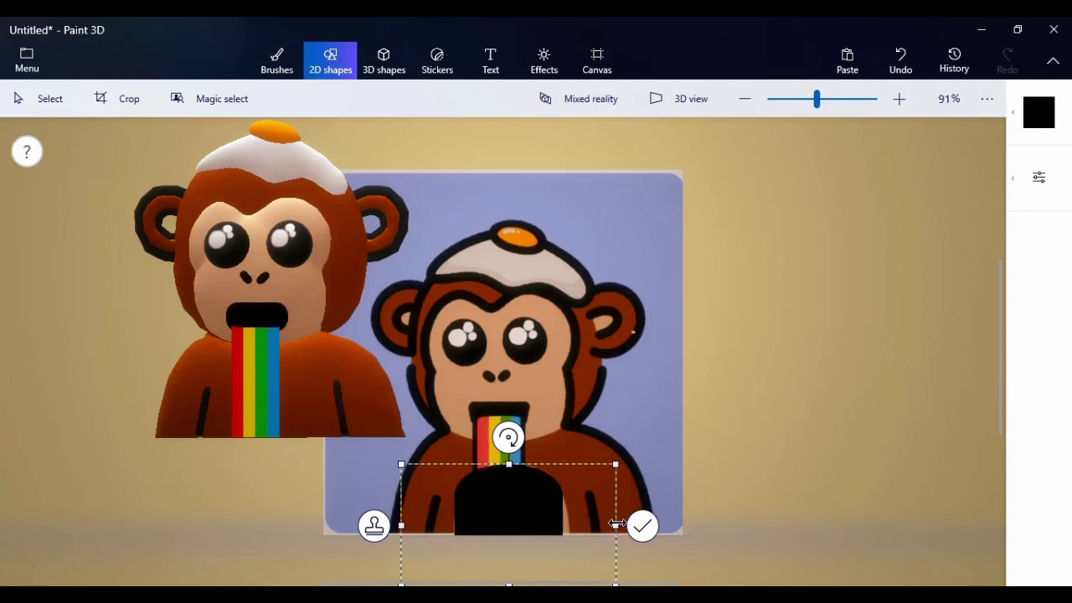
{"action": "left_click_drag", "start_coordinate": [616, 523], "coordinate": [629, 521]}
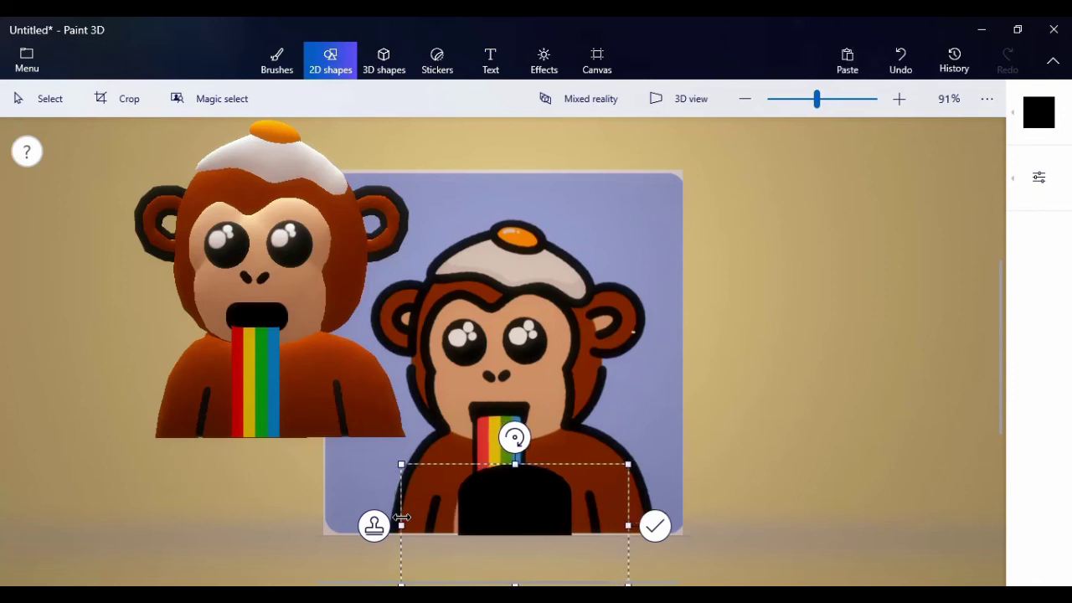
{"action": "left_click_drag", "start_coordinate": [401, 521], "coordinate": [397, 519]}
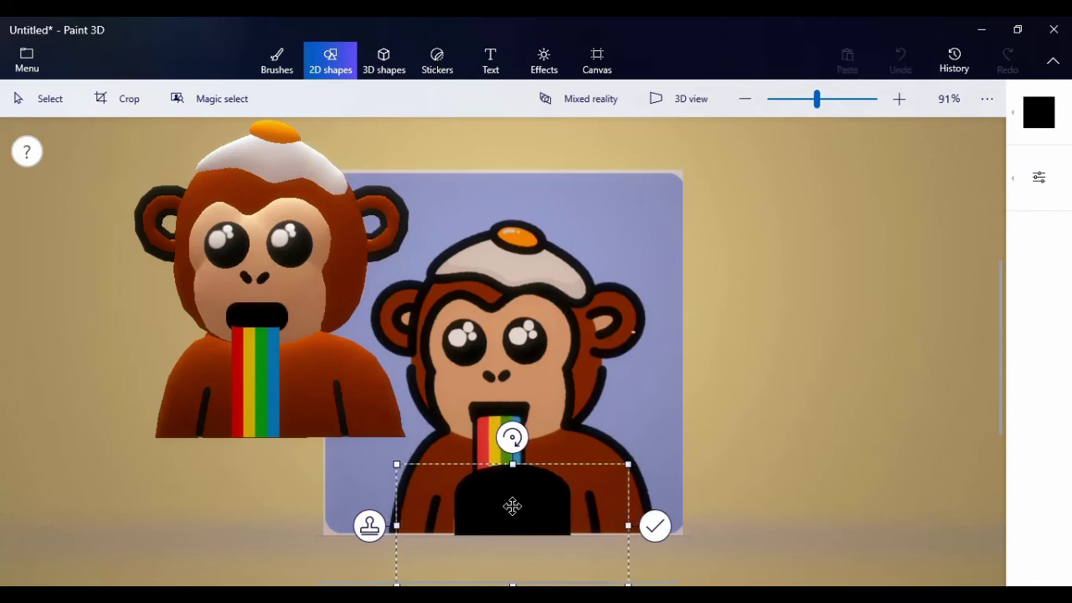
{"action": "left_click_drag", "start_coordinate": [510, 505], "coordinate": [515, 350]}
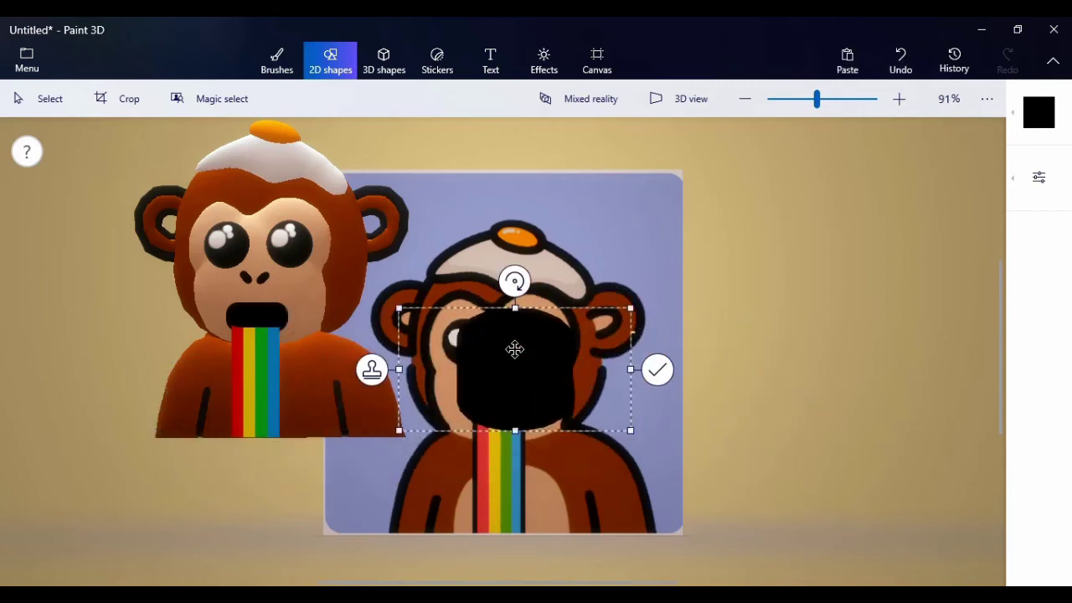
- Set the capsule's fill and line colours to light yellow, and delete the trial capsule
{"action": "left_click", "coordinate": [1013, 127]}
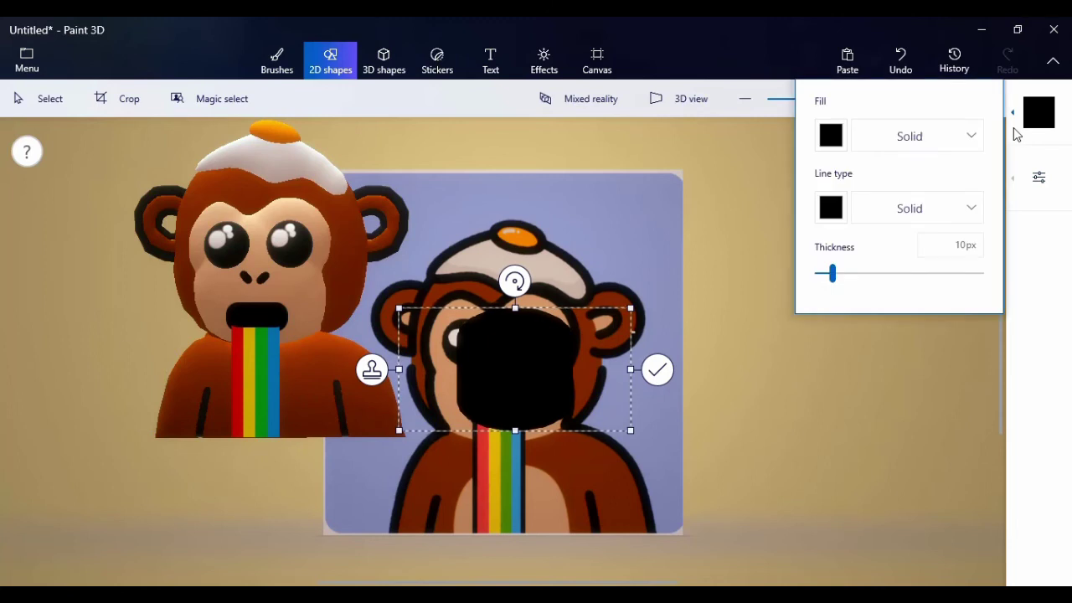
{"action": "left_click", "coordinate": [830, 134]}
{"action": "left_click", "coordinate": [876, 256]}
{"action": "left_click", "coordinate": [831, 134]}
{"action": "left_click", "coordinate": [900, 248]}
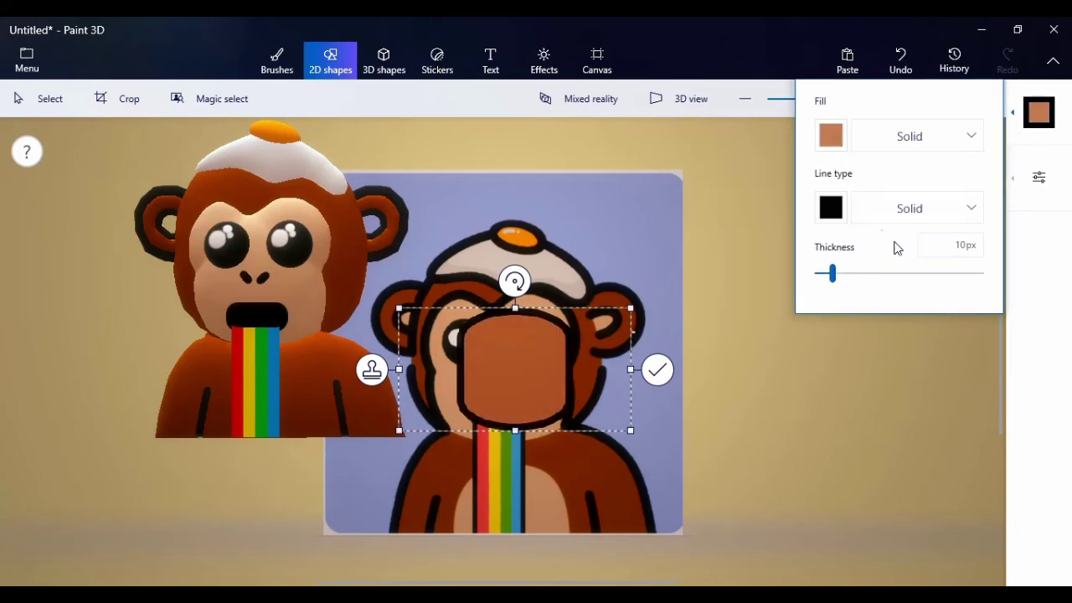
{"action": "left_click", "coordinate": [831, 135]}
{"action": "left_click", "coordinate": [763, 285]}
{"action": "left_click", "coordinate": [831, 211]}
{"action": "left_click", "coordinate": [762, 359]}
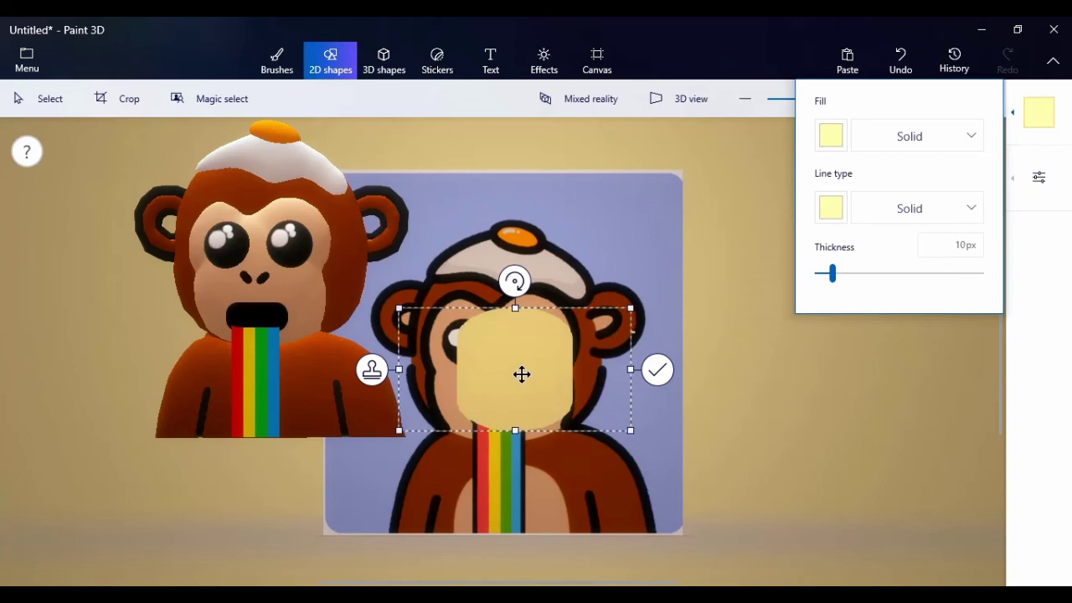
{"action": "left_click_drag", "start_coordinate": [519, 374], "coordinate": [543, 373]}
{"action": "key", "text": "Delete"}
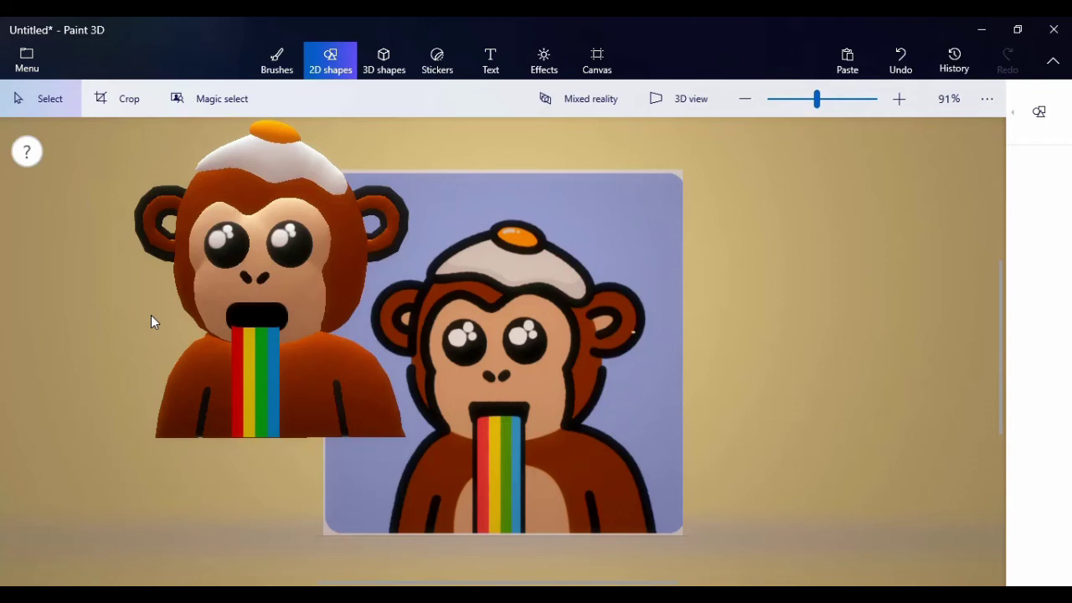
- Move the rainbow off the model's body to the reference picture's upper right corner
{"action": "left_click_drag", "start_coordinate": [150, 315], "coordinate": [311, 477]}
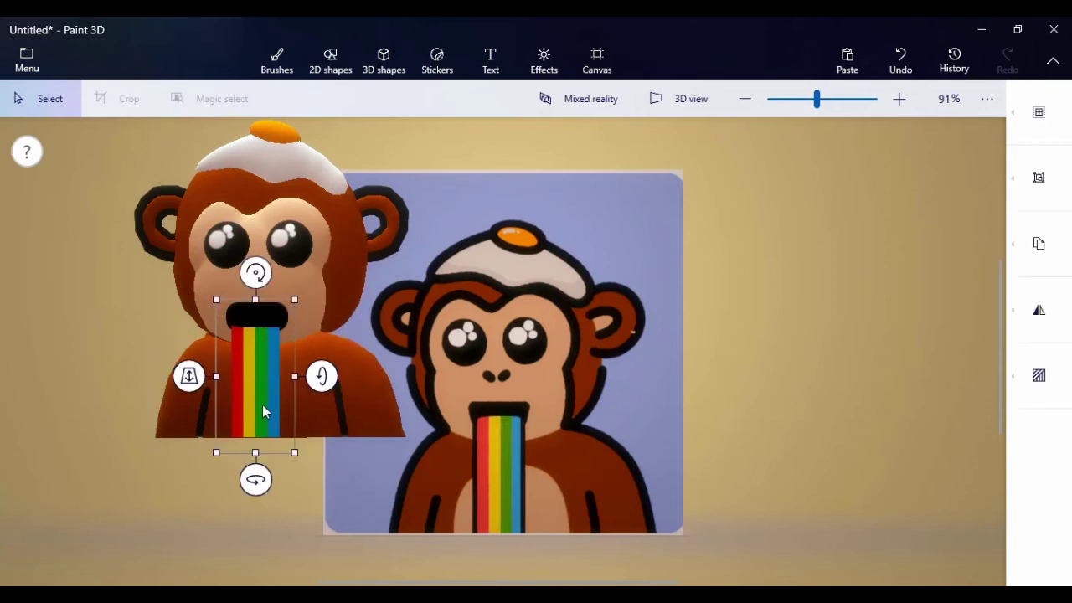
{"action": "left_click_drag", "start_coordinate": [262, 406], "coordinate": [668, 279]}
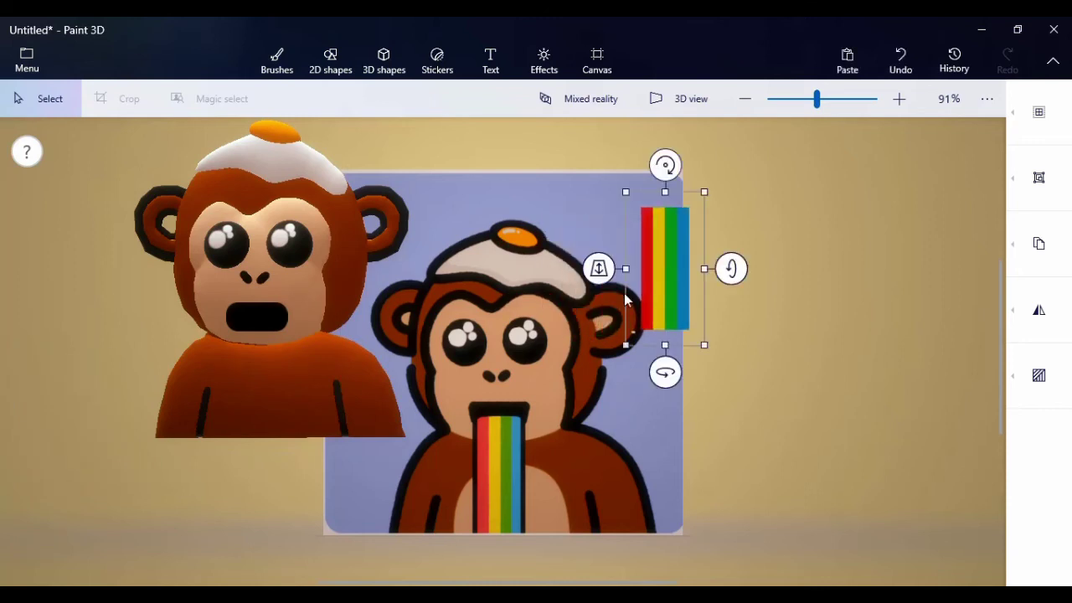
{"action": "key", "text": "ctrl+2"}
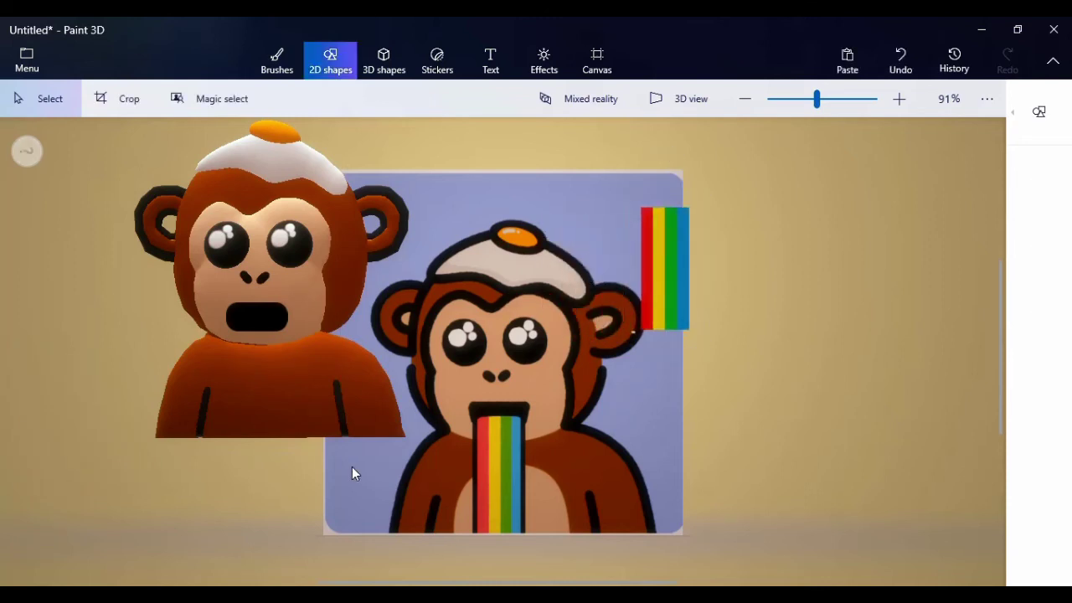
- Apply a light yellow capsule matching the picture's belly patch to the model's chest, and move the rainbow back under the mouth
{"action": "left_click", "coordinate": [1039, 112]}
{"action": "left_click", "coordinate": [864, 189]}
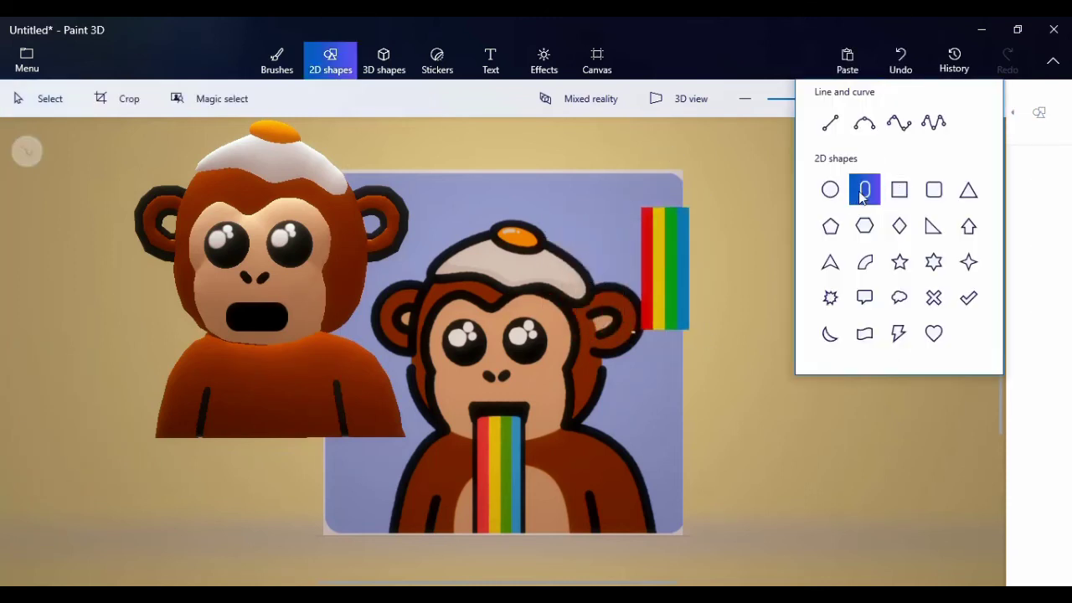
{"action": "mouse_move", "coordinate": [454, 443]}
{"action": "left_mouse_down"}
{"action": "mouse_move", "coordinate": [513, 528]}
{"action": "mouse_move", "coordinate": [570, 536]}
{"action": "left_mouse_up"}
{"action": "left_click_drag", "start_coordinate": [511, 512], "coordinate": [270, 412]}
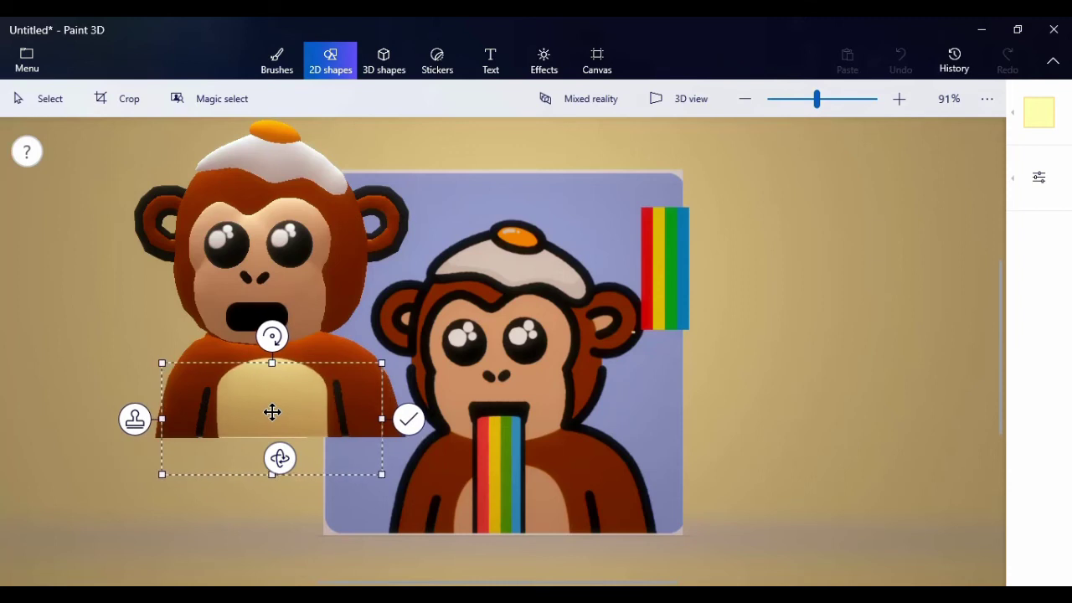
{"action": "left_click", "coordinate": [690, 414]}
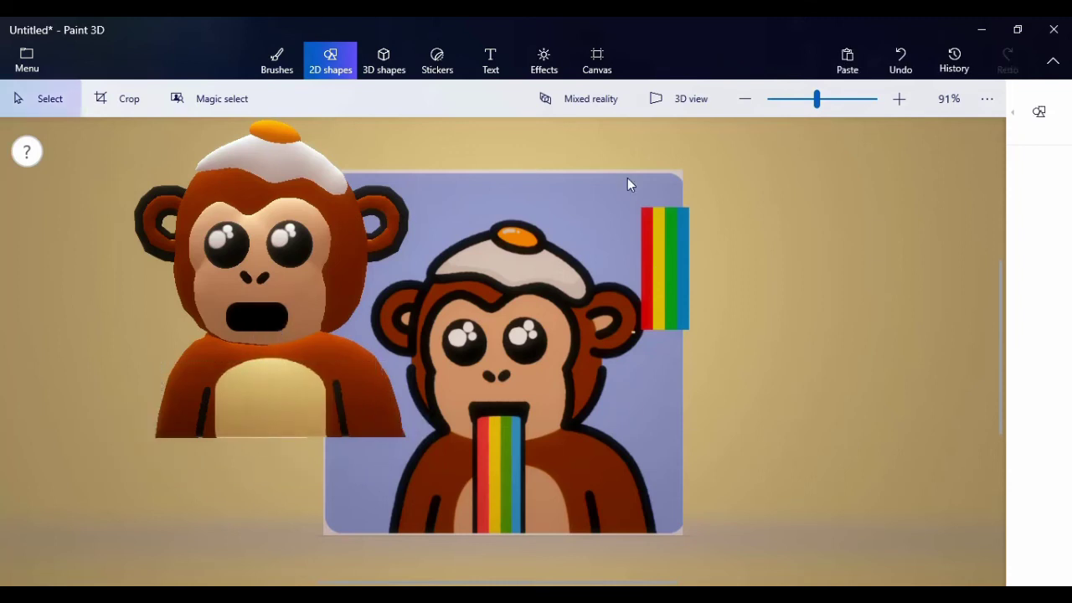
{"action": "left_click_drag", "start_coordinate": [586, 194], "coordinate": [343, 467]}
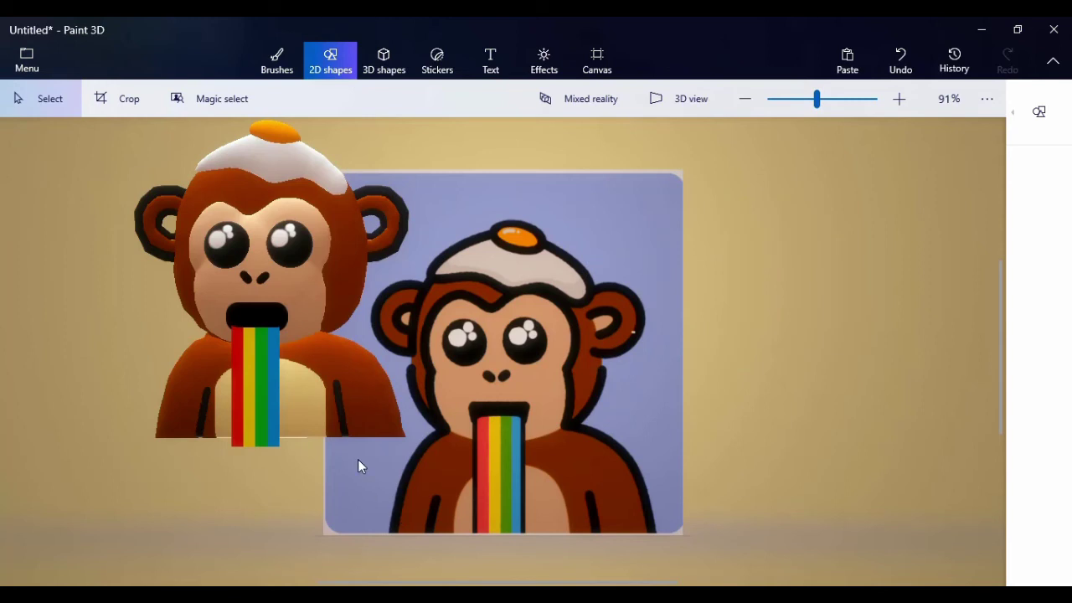
- Set up a white Watercolor brush with a thickness of 6 px
{"action": "scroll", "coordinate": [357, 467], "scroll_direction": "up", "scroll_amount": 3}
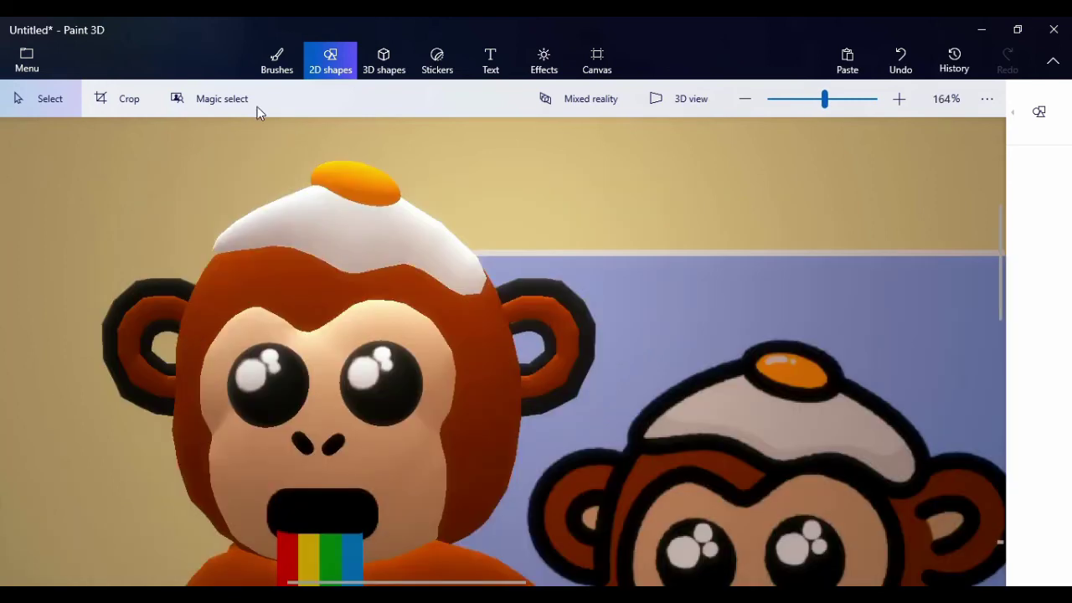
{"action": "left_click", "coordinate": [281, 63]}
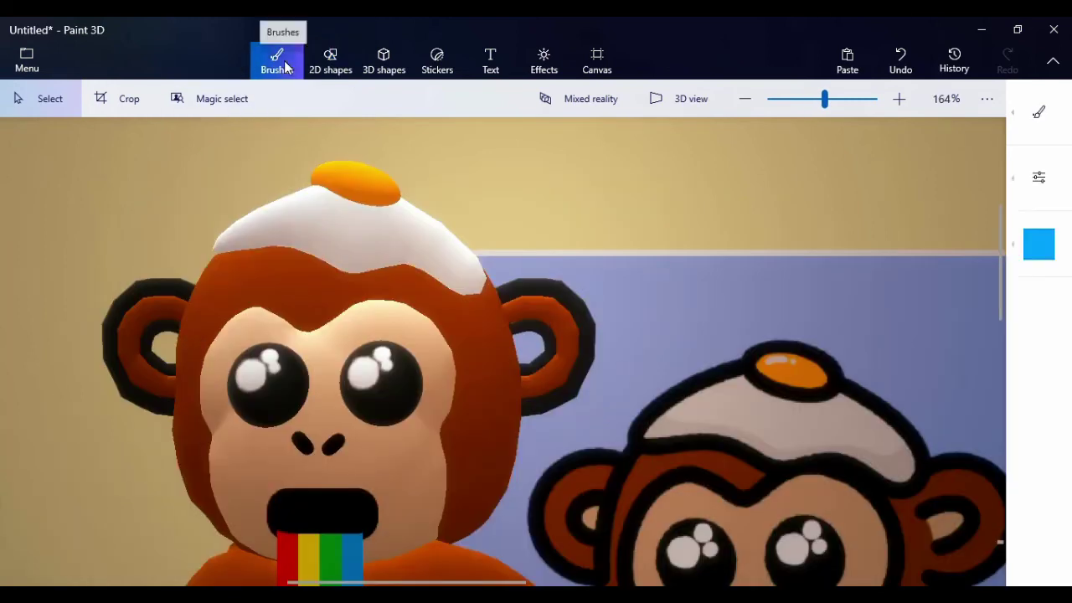
{"action": "left_click", "coordinate": [1027, 137]}
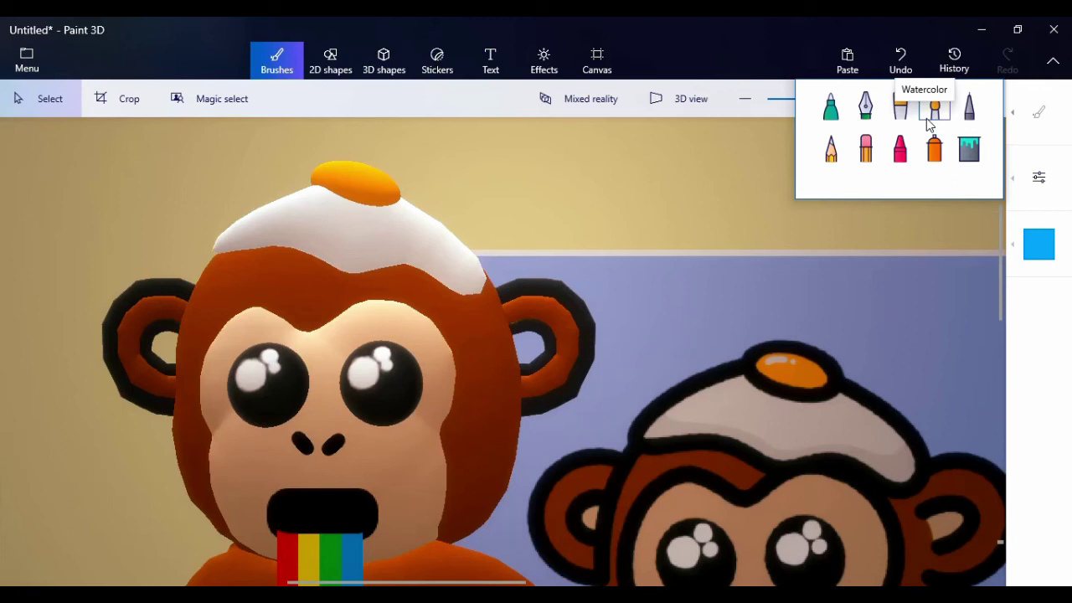
{"action": "left_click", "coordinate": [929, 121]}
{"action": "left_click", "coordinate": [1012, 239]}
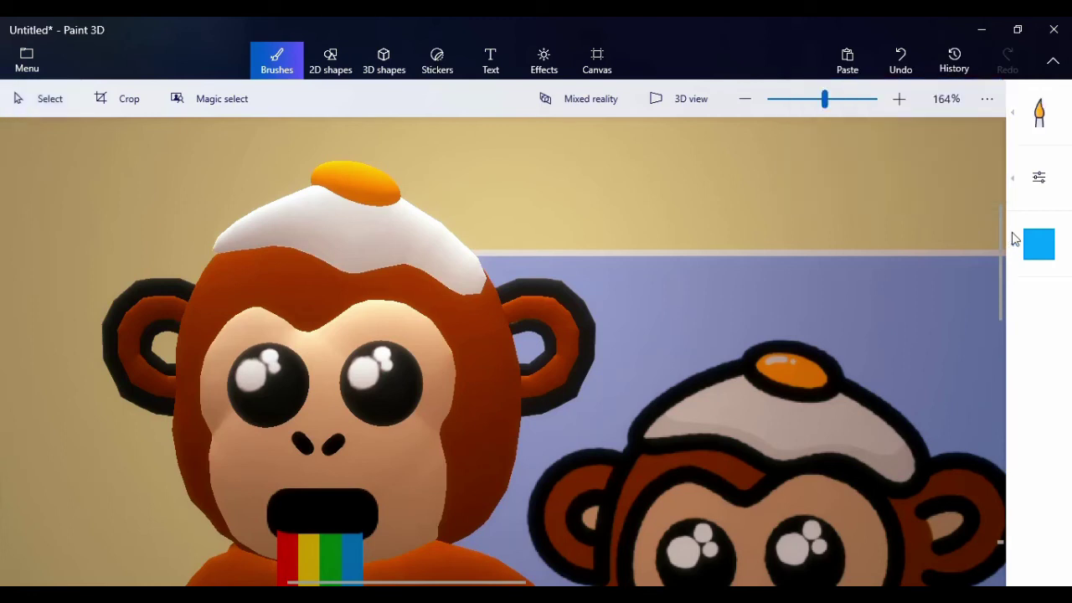
{"action": "left_click", "coordinate": [838, 335]}
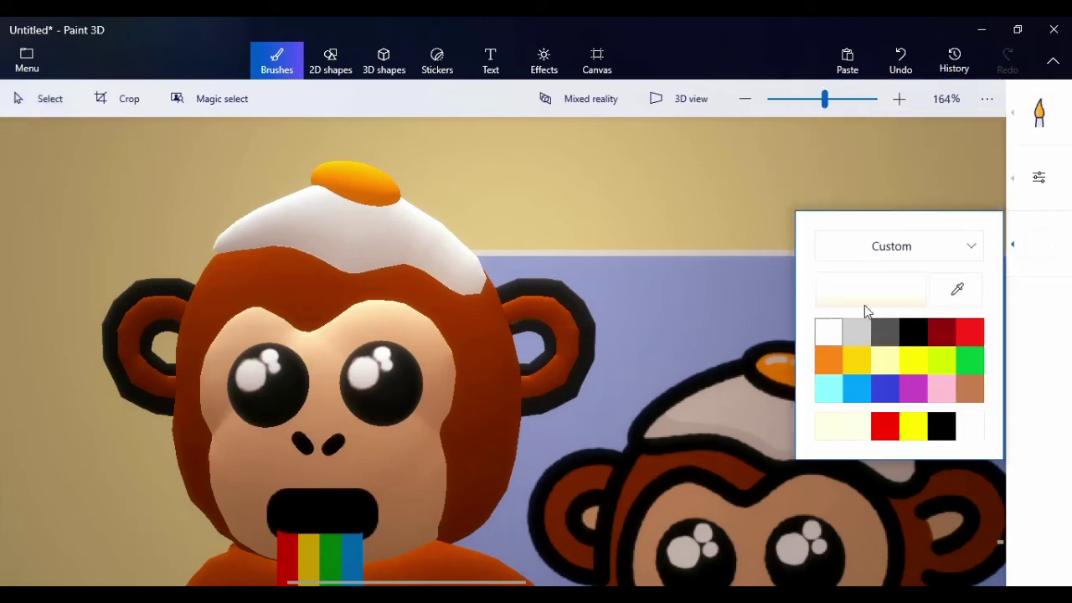
{"action": "left_click", "coordinate": [1019, 191]}
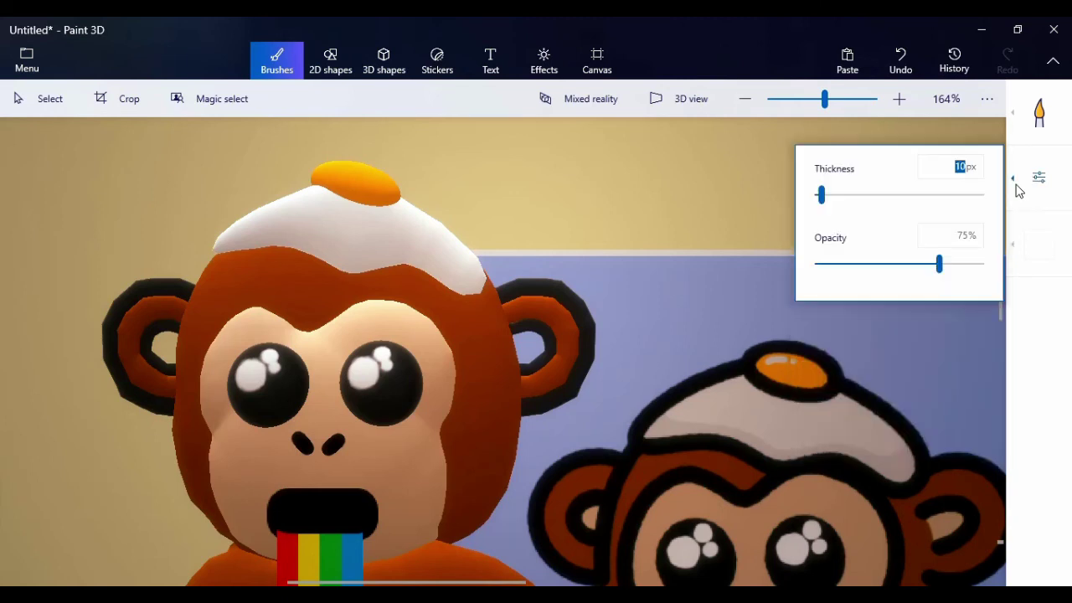
{"action": "left_click", "coordinate": [822, 197]}
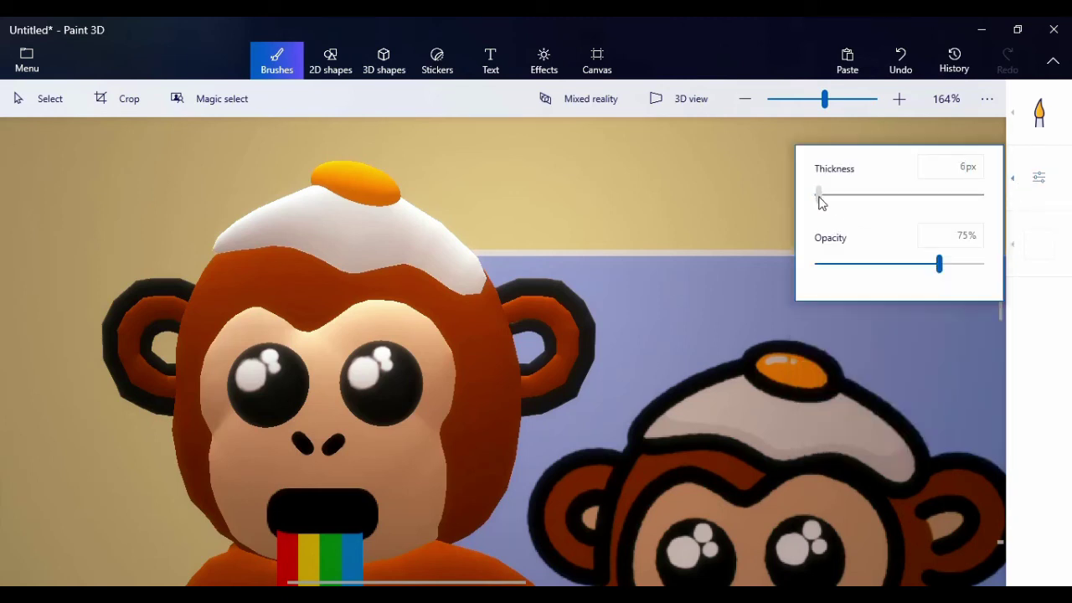
- Paint a larger and a smaller white highlight along the upper edge of the model's egg yolk
{"action": "left_click", "coordinate": [341, 169]}
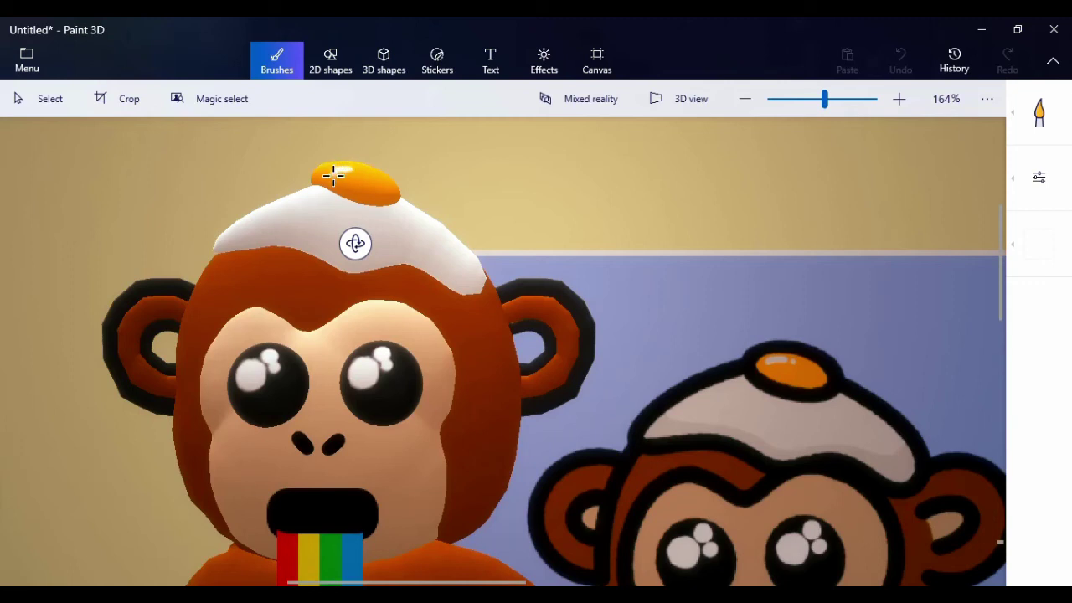
{"action": "left_click_drag", "start_coordinate": [345, 169], "coordinate": [376, 174]}
{"action": "left_click_drag", "start_coordinate": [359, 170], "coordinate": [369, 171]}
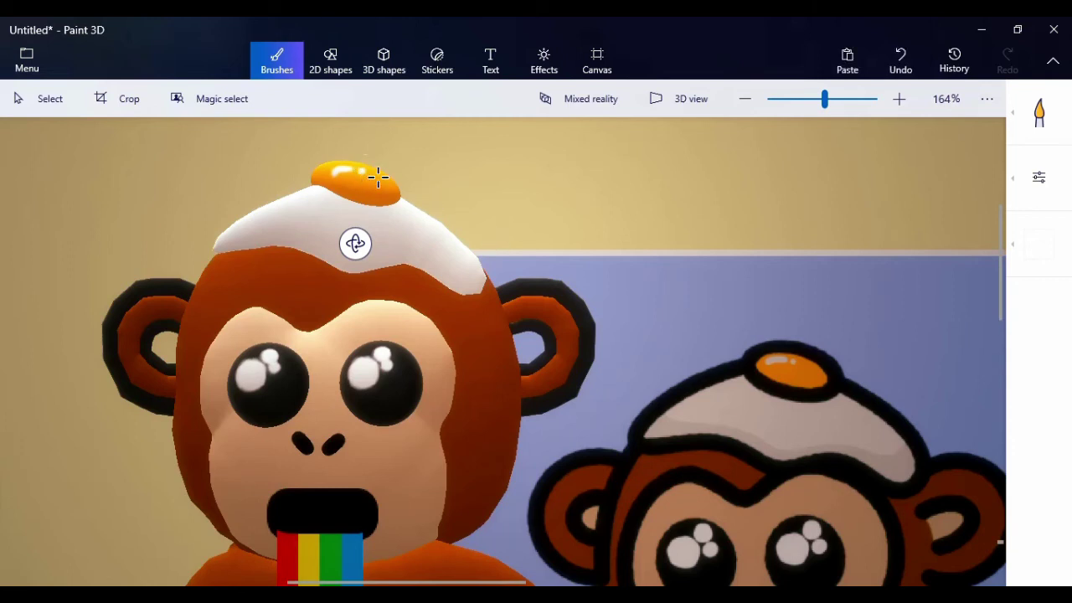
{"action": "left_click", "coordinate": [40, 99]}
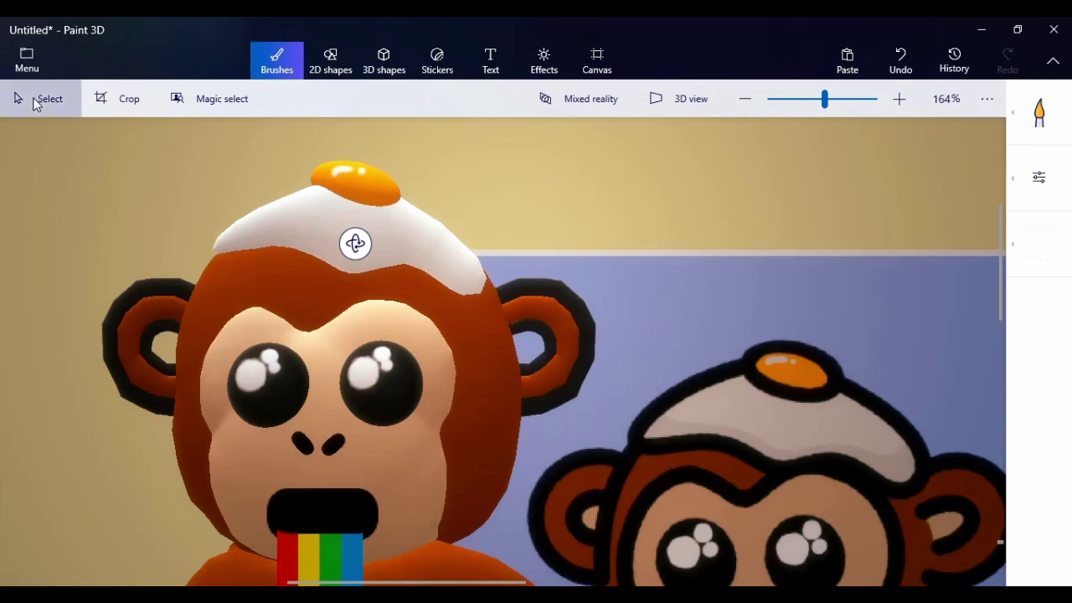
- Select all parts of the monkey model and move them together back over the reference picture
{"action": "left_click_drag", "start_coordinate": [825, 109], "coordinate": [806, 117]}
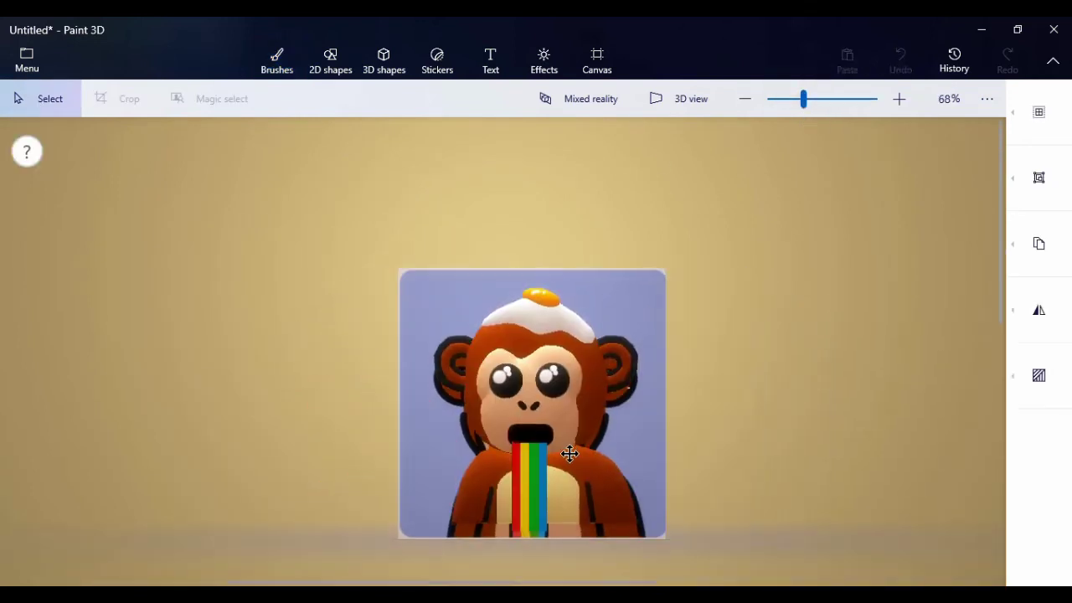
{"action": "key", "text": "ctrl+a"}
{"action": "left_click", "coordinate": [755, 465]}
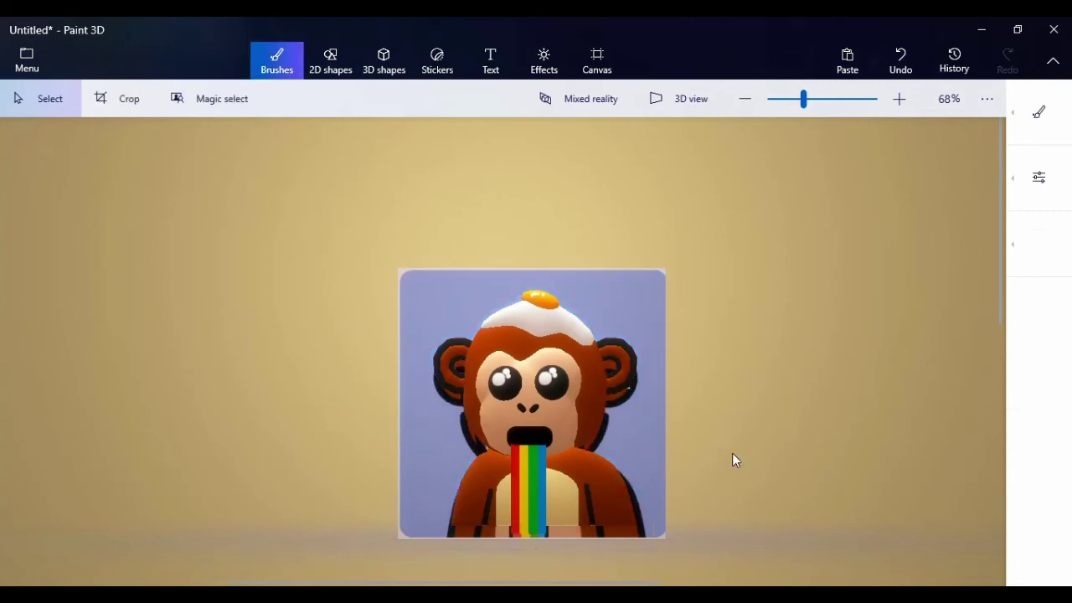
- Hide the canvas with the reference picture so only the 3D monkey remains
{"action": "left_click", "coordinate": [580, 54]}
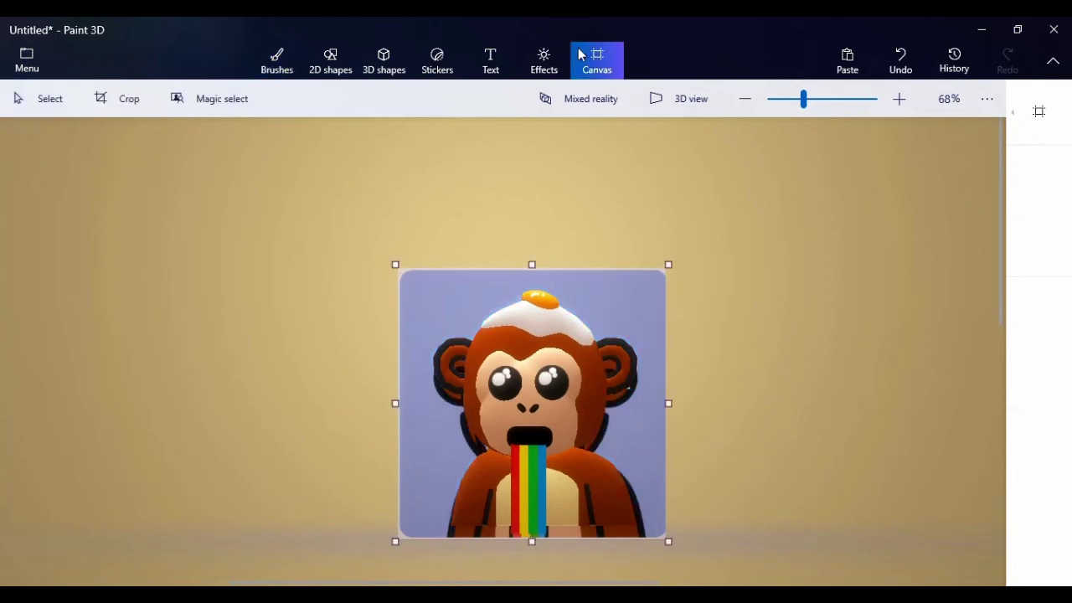
{"action": "left_click", "coordinate": [1035, 119]}
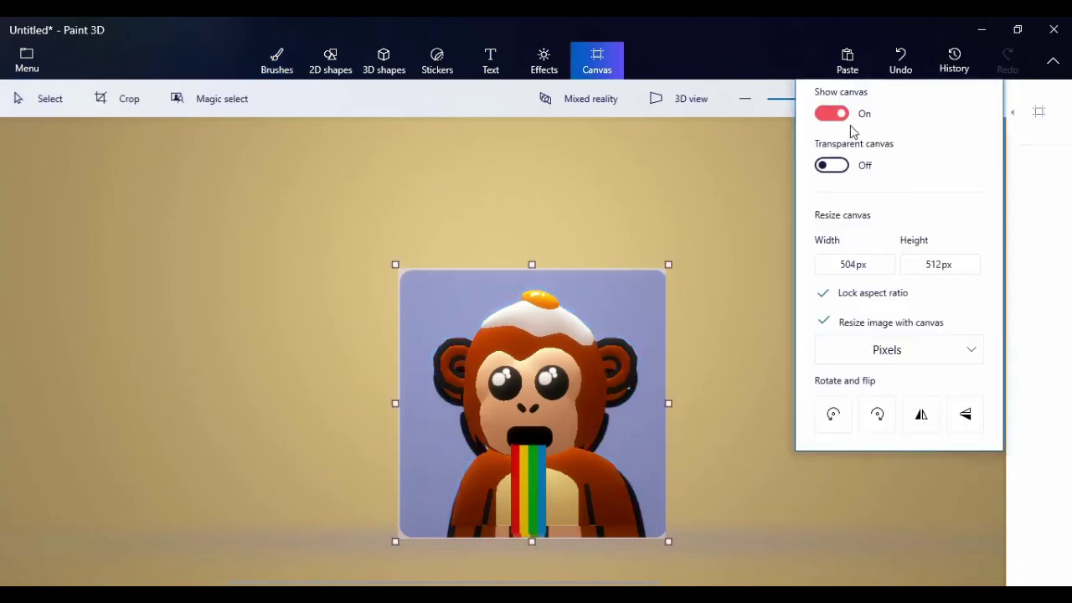
{"action": "left_click", "coordinate": [834, 114]}
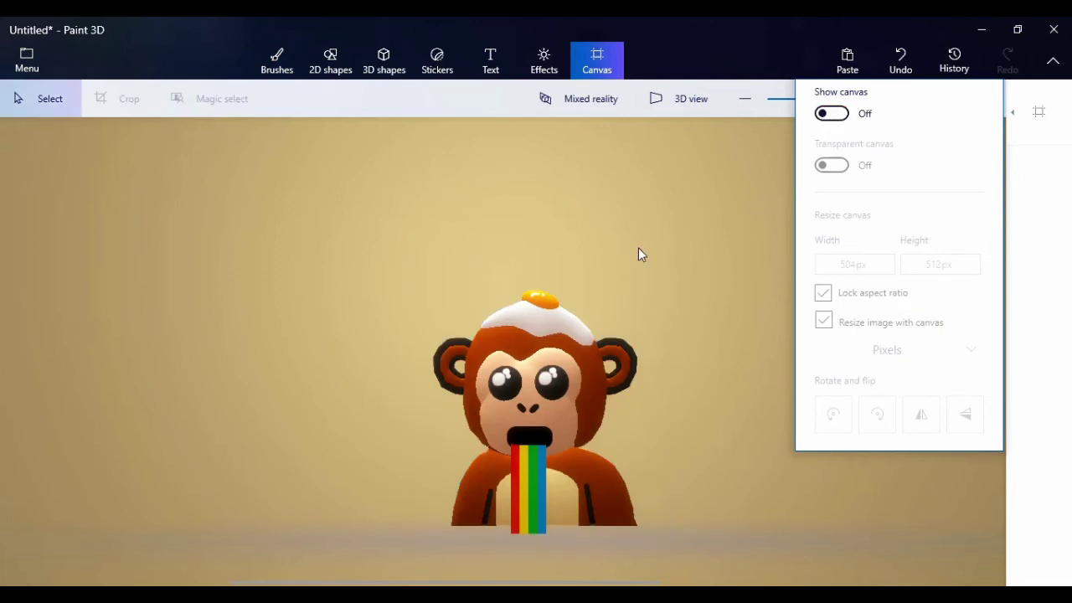
- Draw a large 2D square around the whole monkey and convert it into a 3D object
{"action": "left_click", "coordinate": [344, 72]}
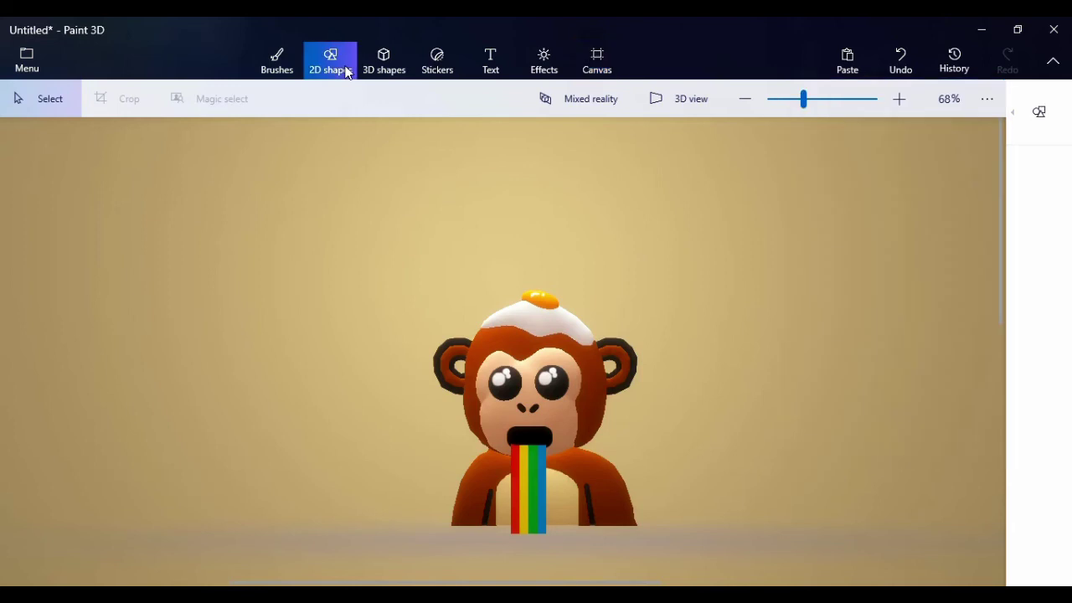
{"action": "left_click", "coordinate": [1054, 134]}
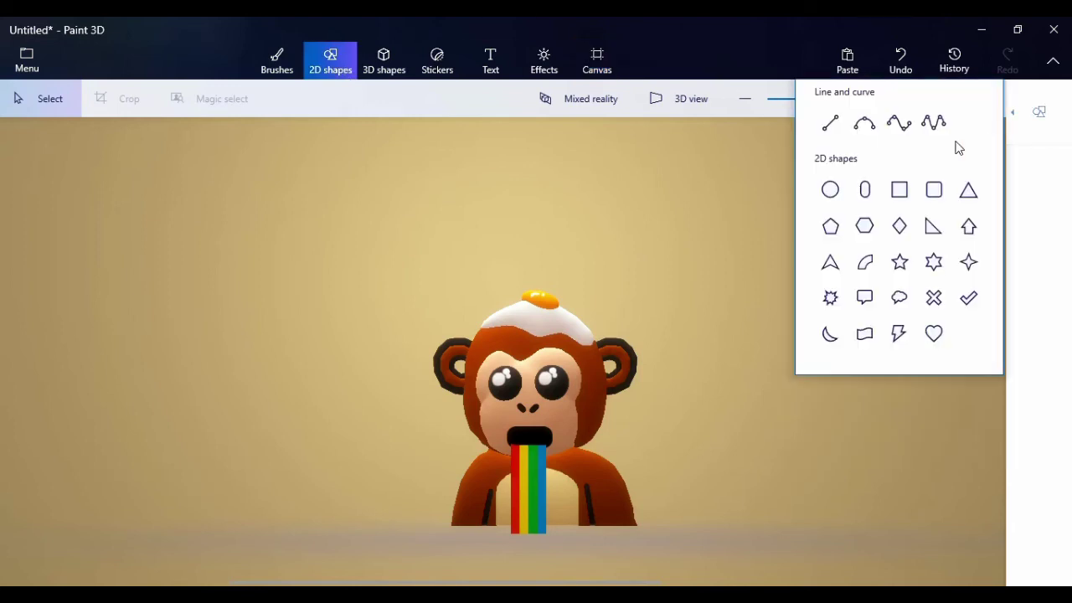
{"action": "left_click", "coordinate": [896, 204]}
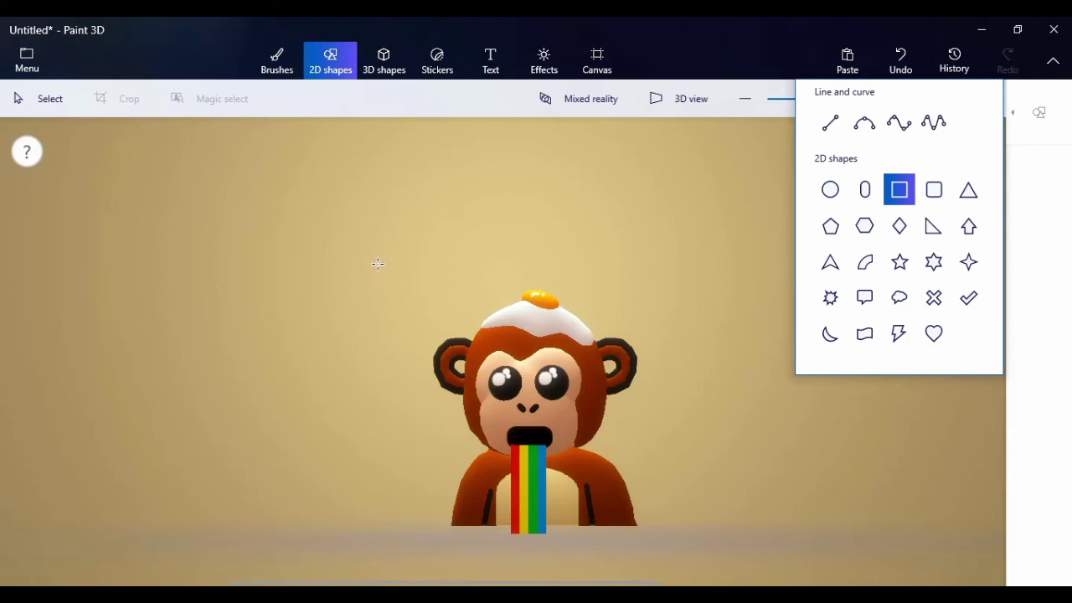
{"action": "left_click", "coordinate": [350, 243]}
{"action": "left_click_drag", "start_coordinate": [490, 348], "coordinate": [748, 584]}
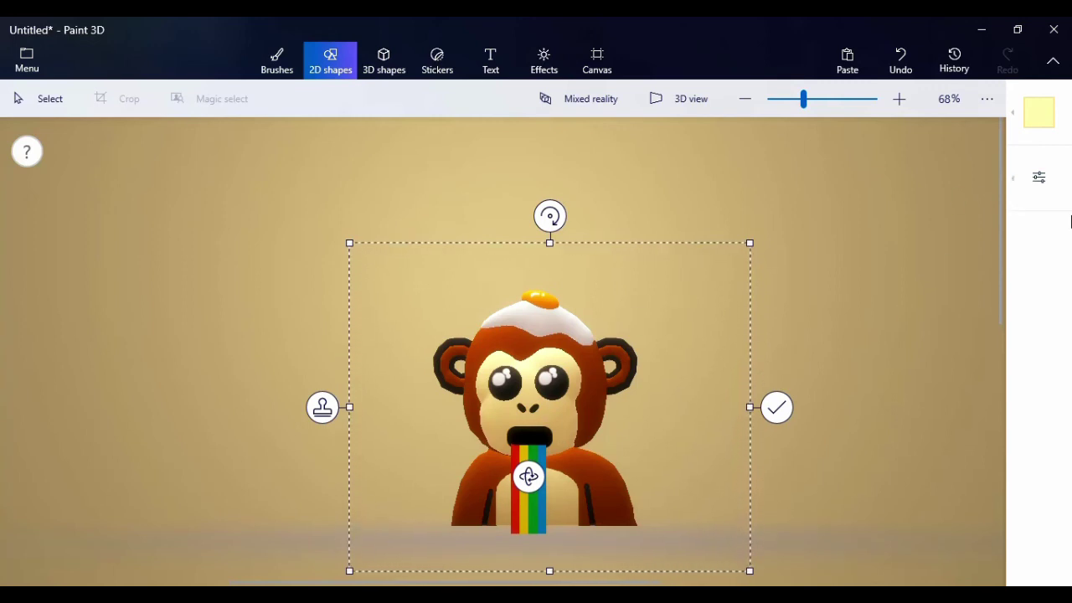
{"action": "left_click", "coordinate": [1046, 194]}
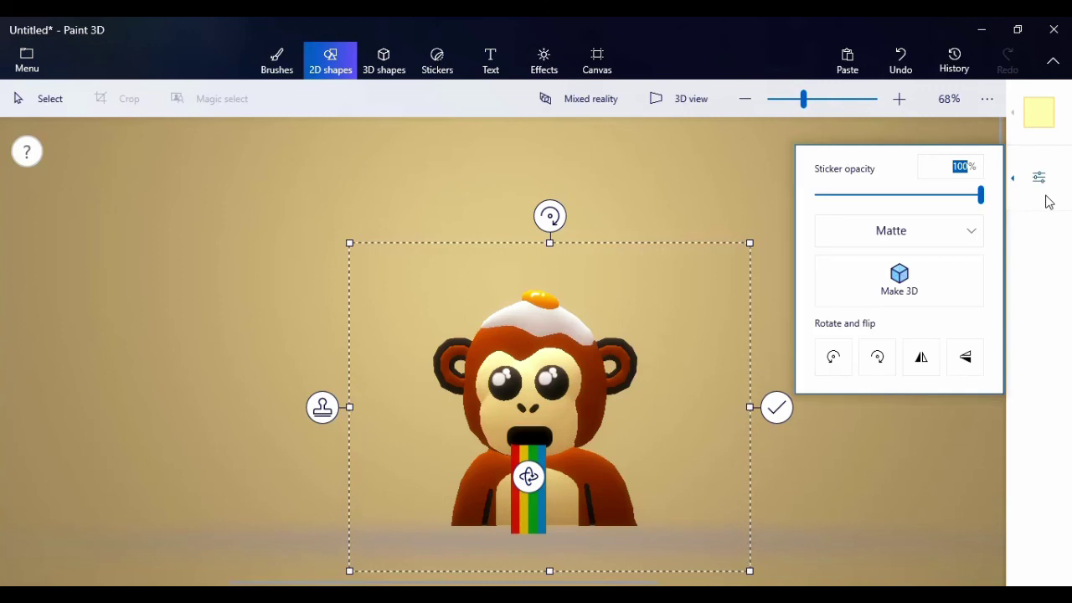
{"action": "left_click", "coordinate": [902, 279]}
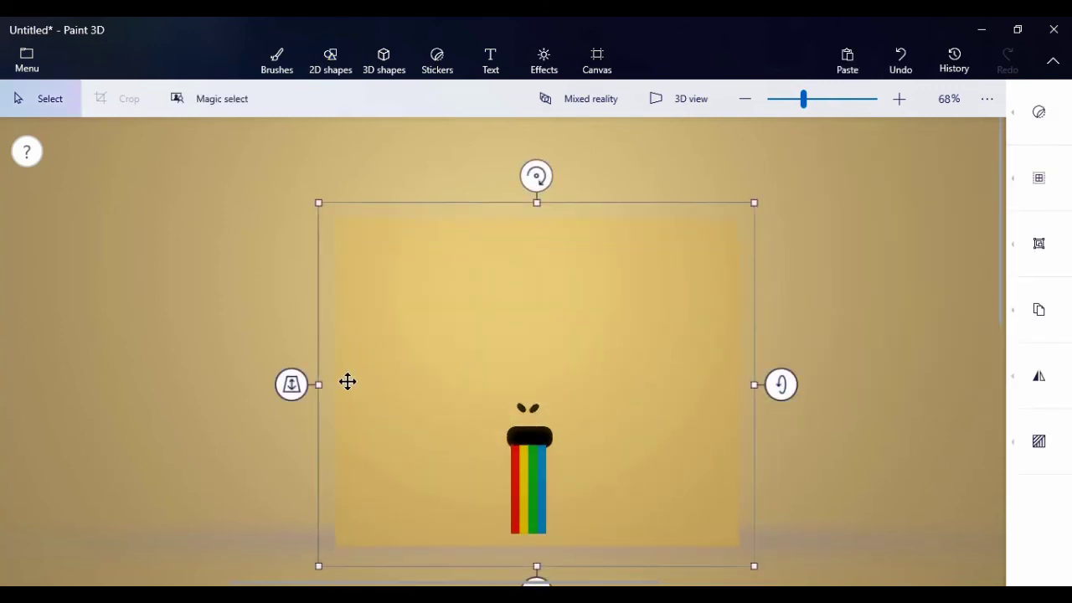
- Push the large square back behind the monkey and shrink its width and height to frame the model closely
{"action": "left_click_drag", "start_coordinate": [291, 386], "coordinate": [295, 350]}
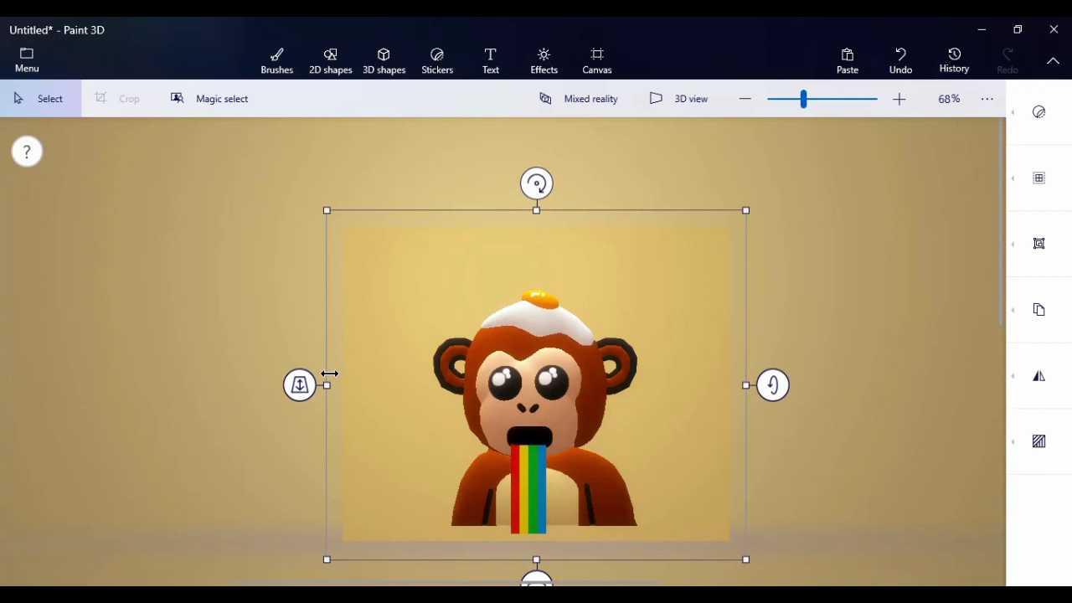
{"action": "left_click_drag", "start_coordinate": [329, 375], "coordinate": [364, 374]}
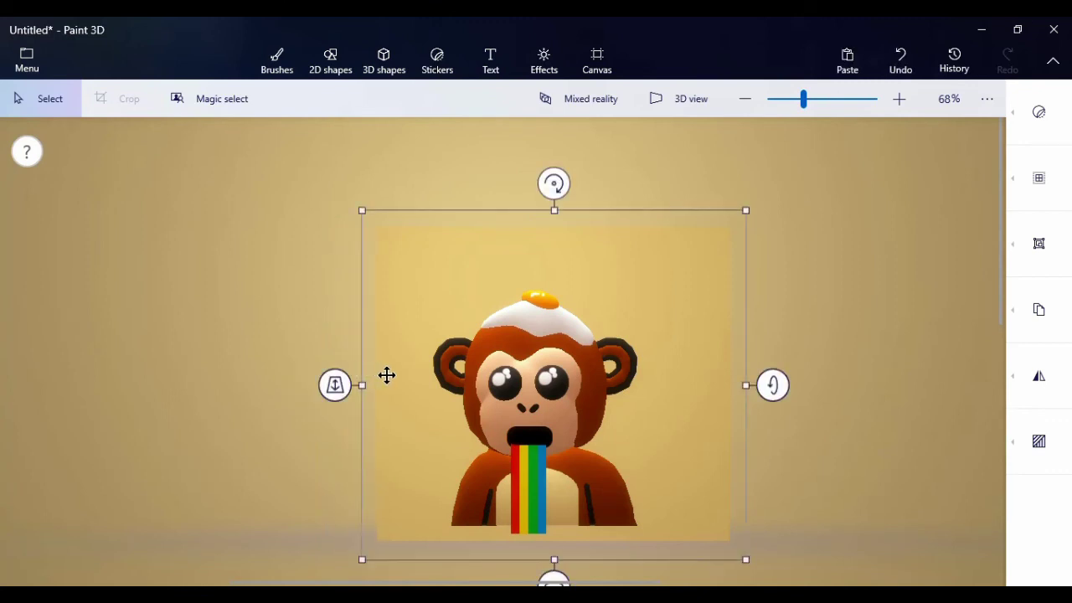
{"action": "key", "text": "Return"}
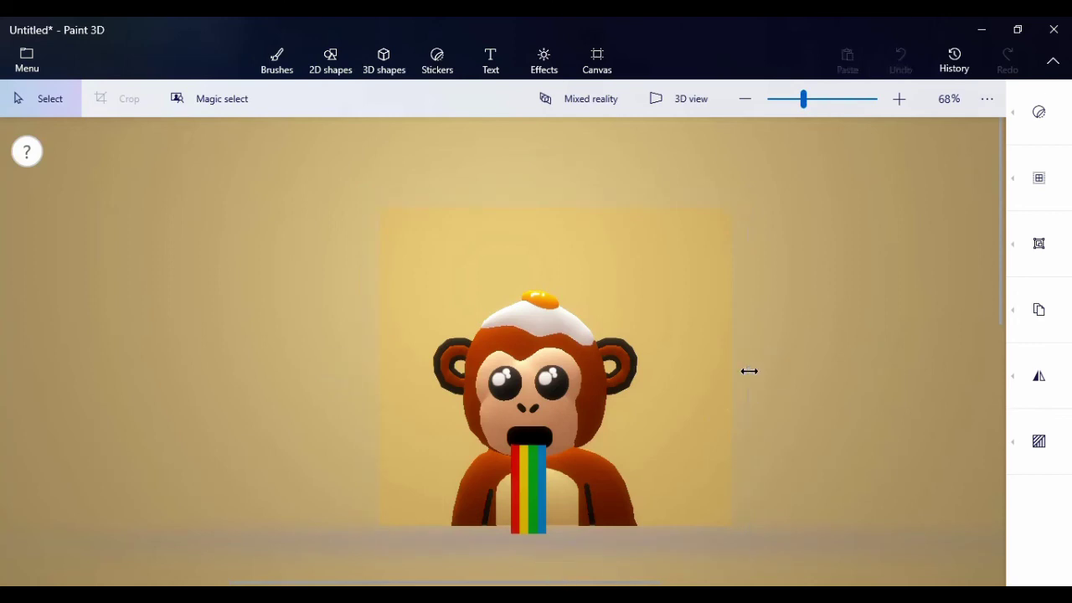
{"action": "left_click_drag", "start_coordinate": [749, 371], "coordinate": [679, 381]}
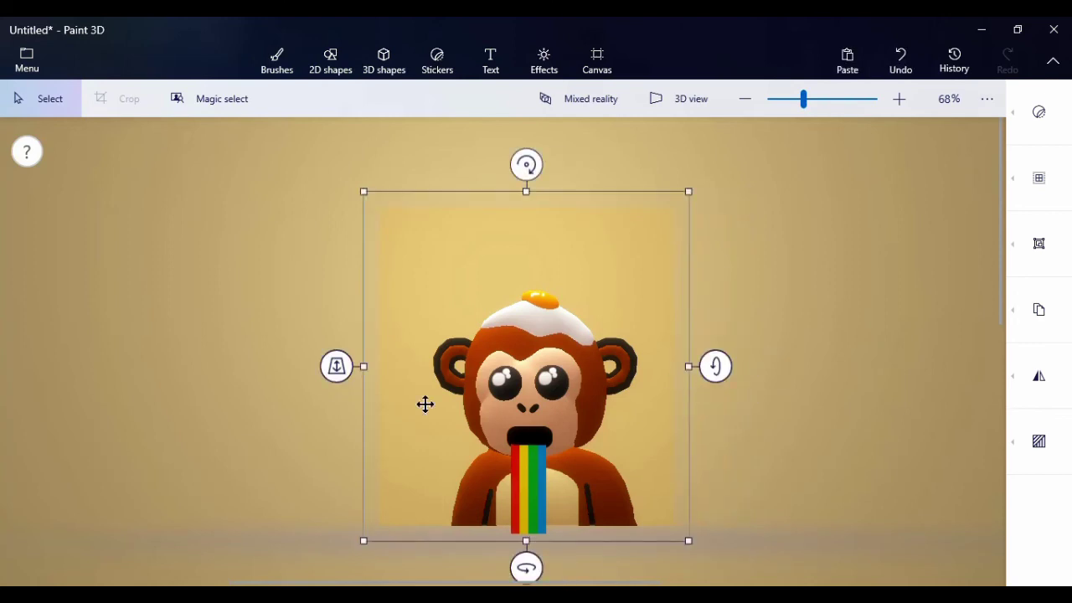
{"action": "key", "text": "Return"}
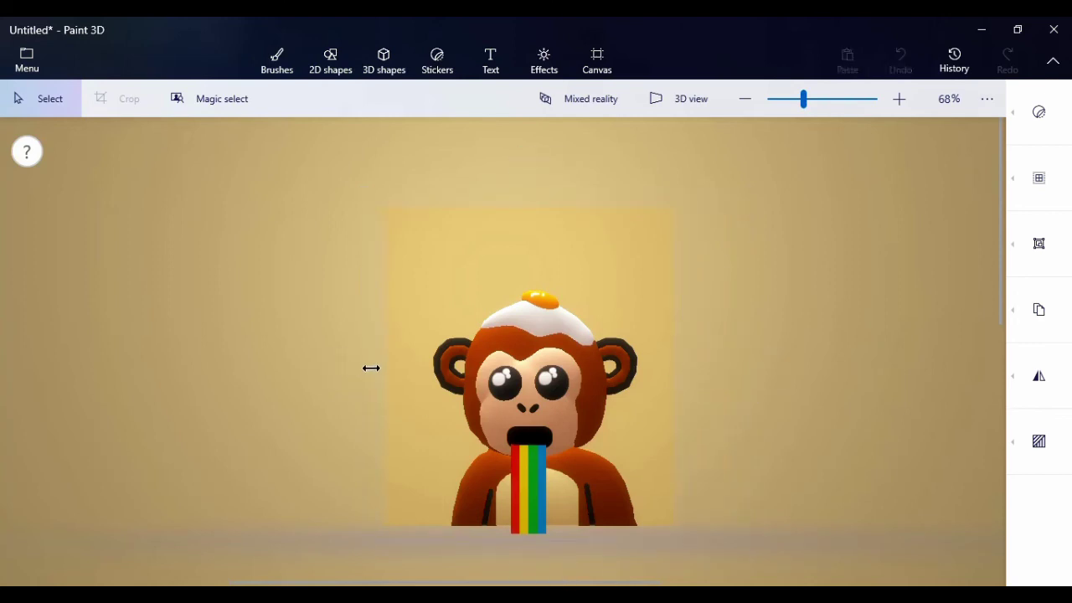
{"action": "left_click", "coordinate": [532, 311]}
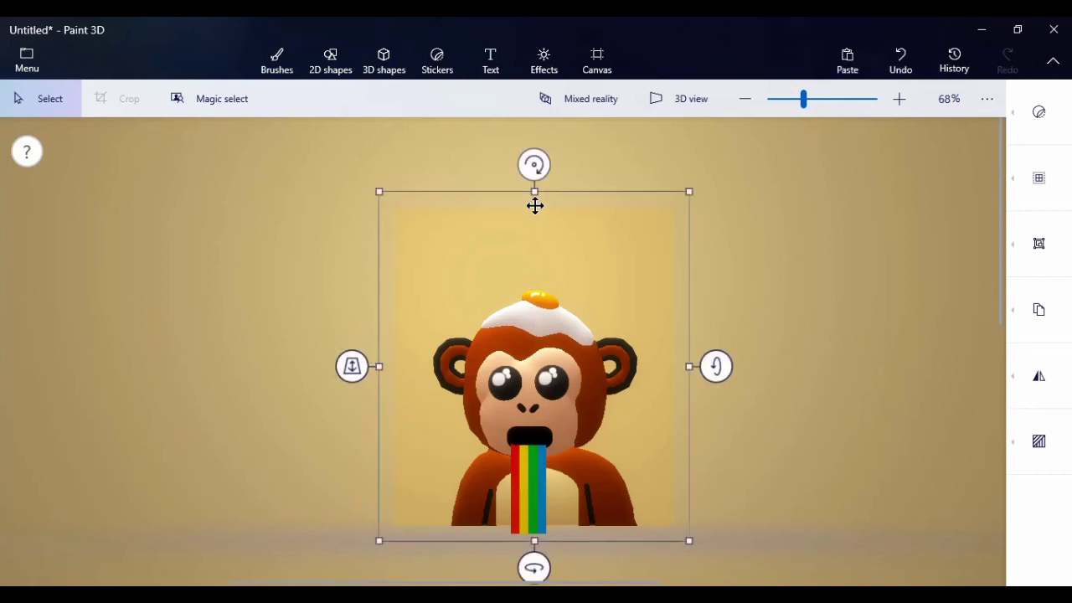
{"action": "left_click_drag", "start_coordinate": [535, 192], "coordinate": [535, 226]}
{"action": "key", "text": "Return"}
{"action": "left_click", "coordinate": [537, 262]}
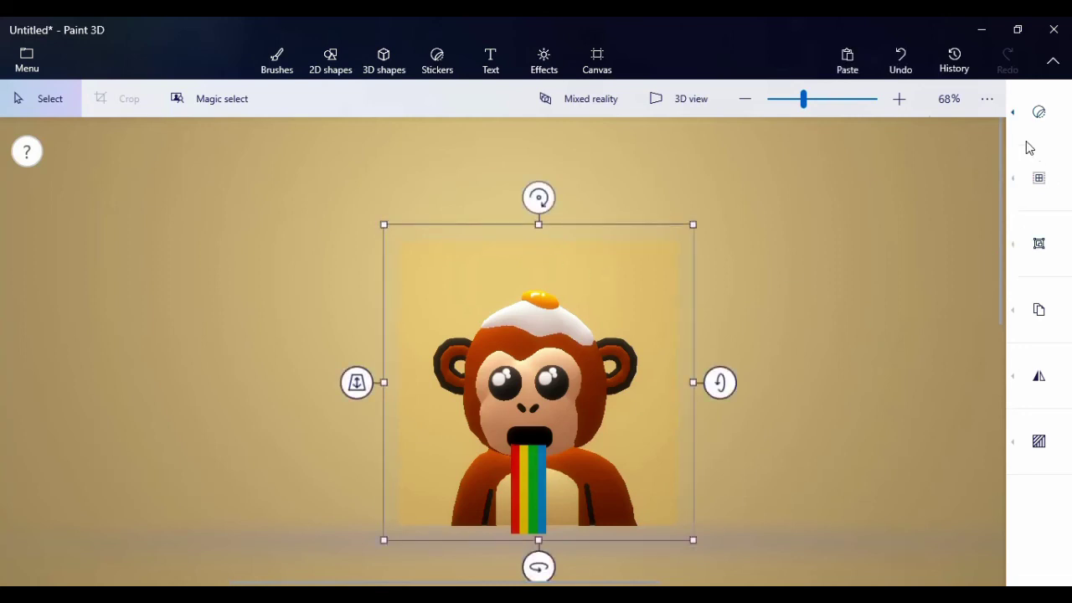
- Fill the square panel behind the monkey with indigo blue
{"action": "left_click", "coordinate": [276, 61]}
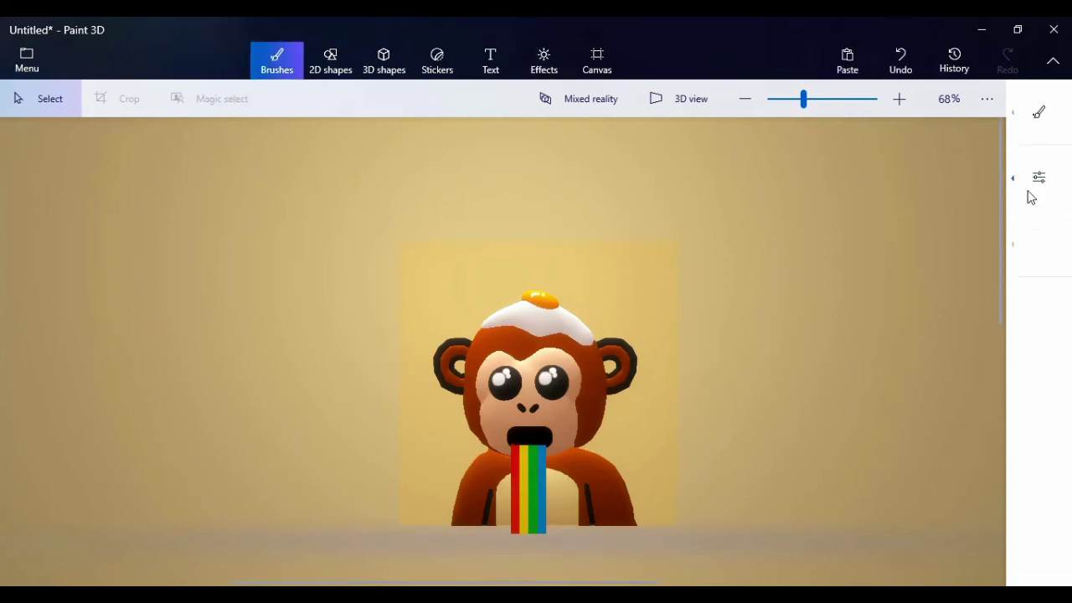
{"action": "left_click", "coordinate": [1024, 252]}
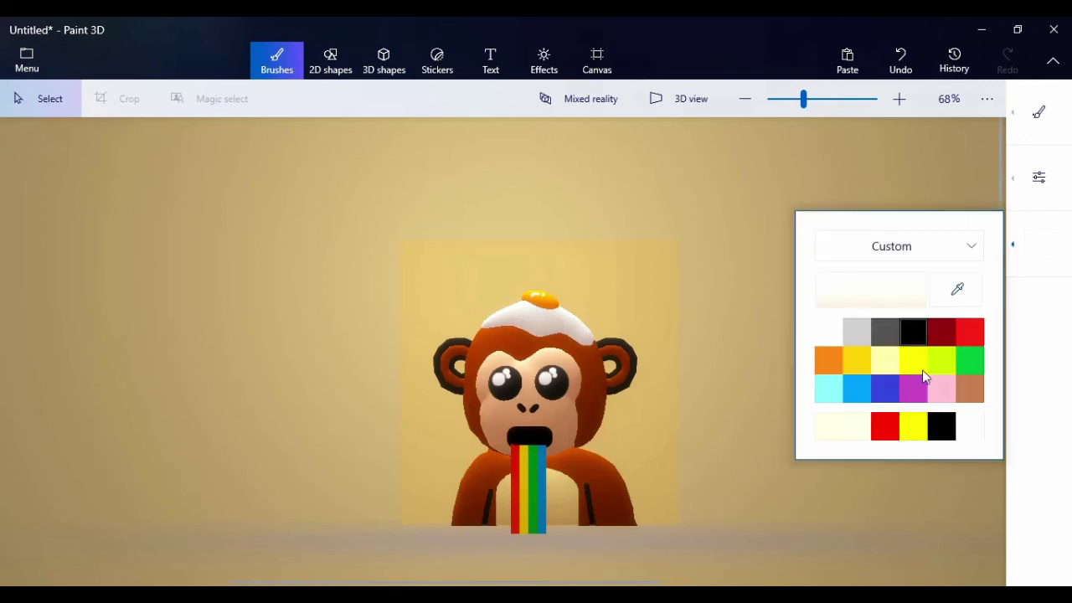
{"action": "left_click", "coordinate": [889, 390]}
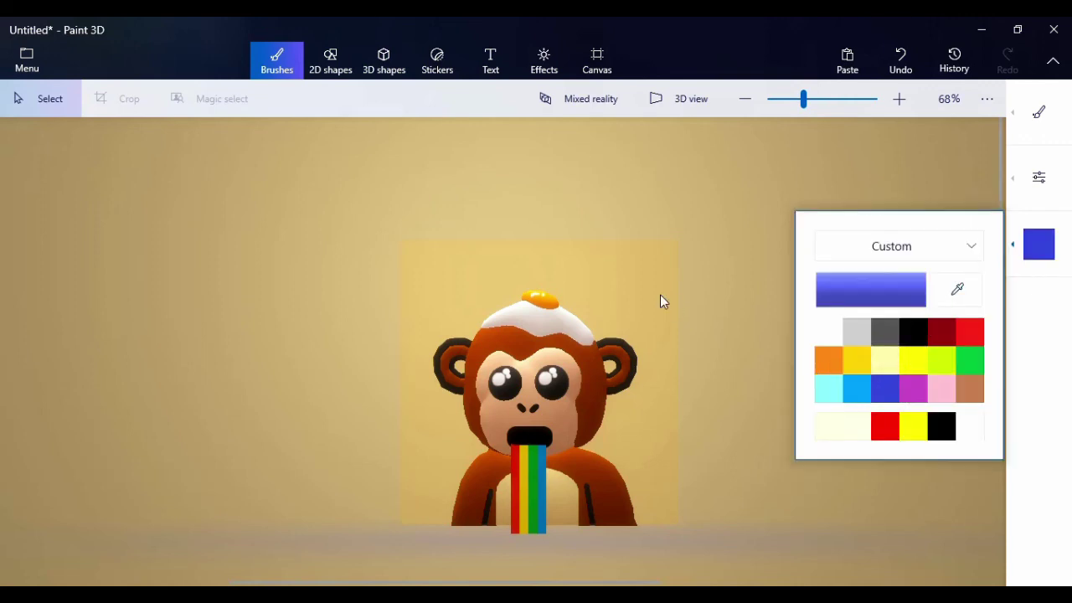
{"action": "left_click", "coordinate": [1016, 132]}
{"action": "left_click", "coordinate": [1016, 132]}
{"action": "left_click", "coordinate": [969, 147]}
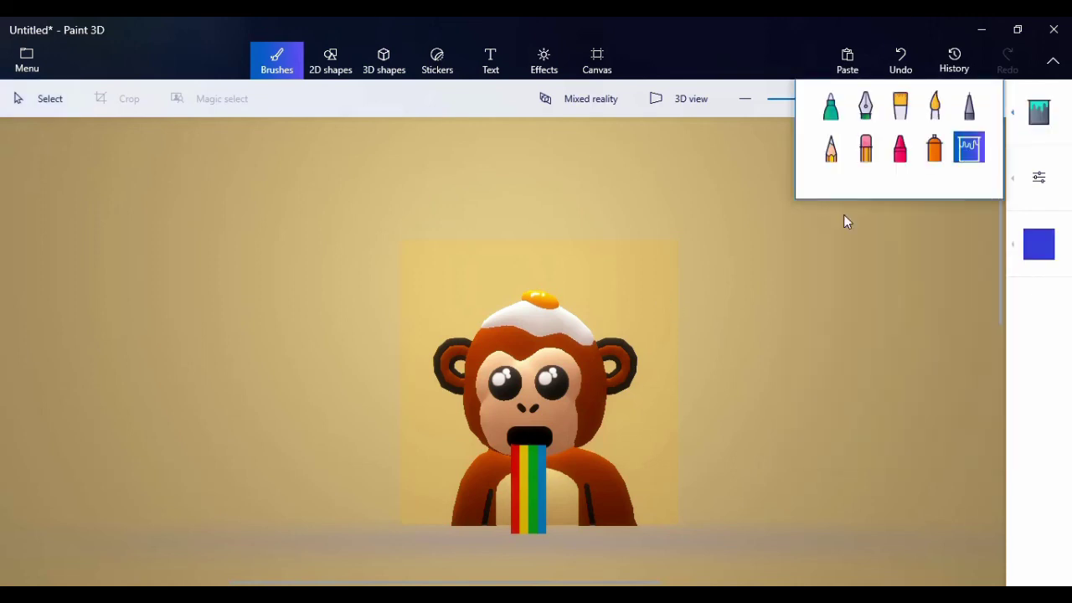
{"action": "left_click", "coordinate": [645, 285]}
{"action": "left_click", "coordinate": [645, 285]}
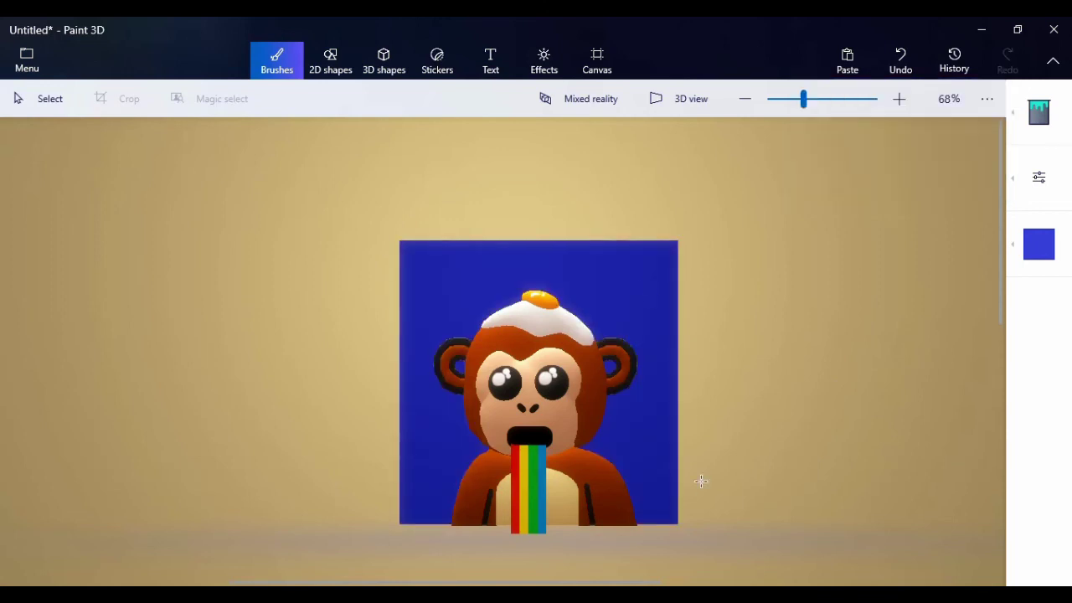
- Nudge the blue panel slightly so its lower edge lines up with the monkey's base
{"action": "left_click", "coordinate": [17, 101]}
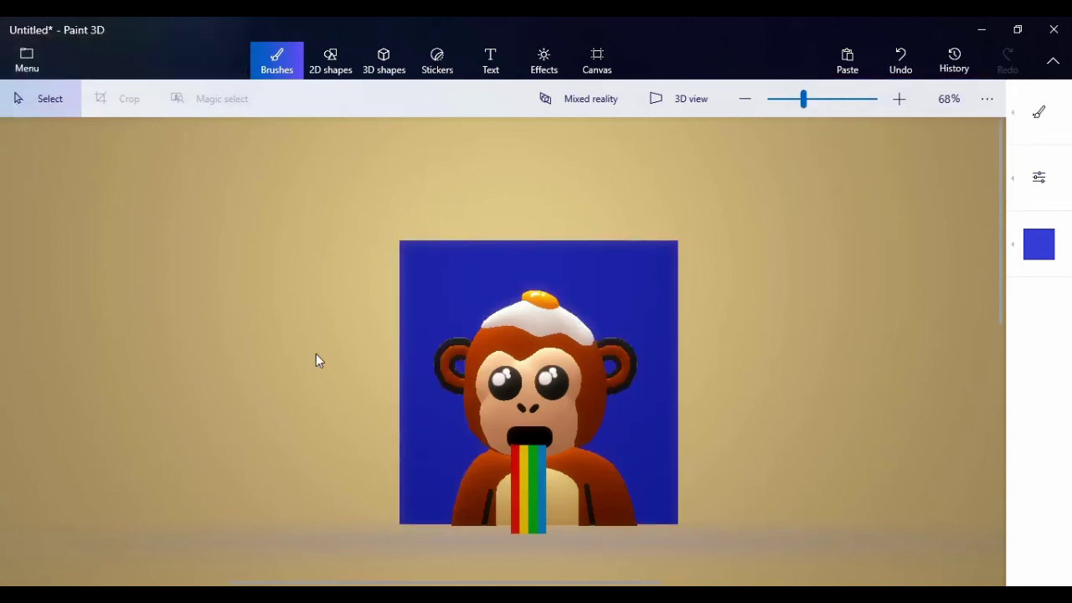
{"action": "left_click_drag", "start_coordinate": [417, 382], "coordinate": [421, 377]}
{"action": "left_click", "coordinate": [829, 582]}
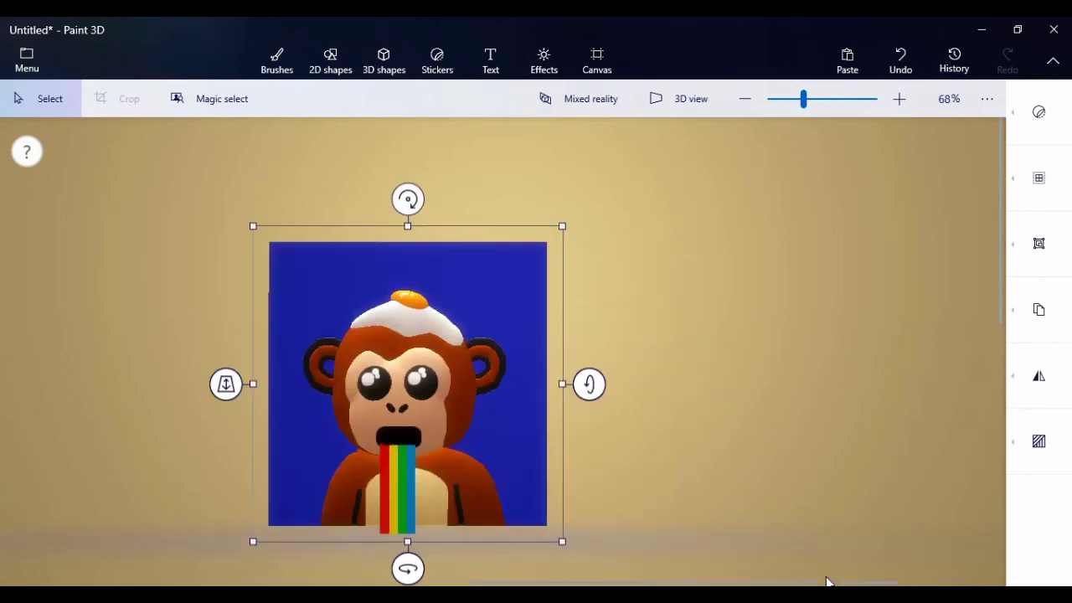
{"action": "left_click_drag", "start_coordinate": [829, 581], "coordinate": [684, 581]}
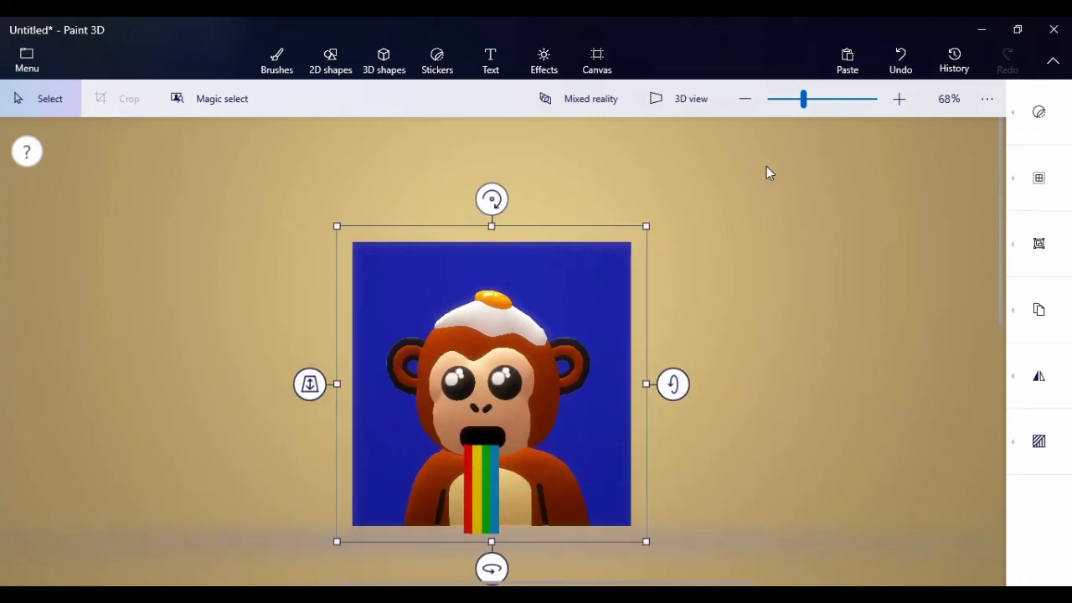
- Shorten the rainbow stripes so they end level with the lower edge of the blue panel
{"action": "key", "text": "b"}
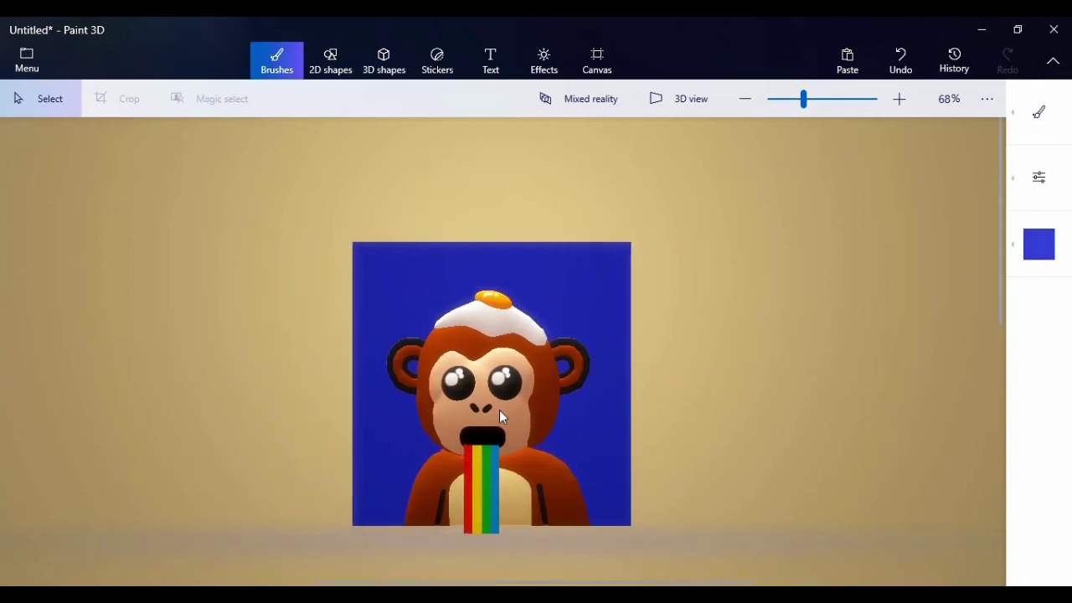
{"action": "left_click", "coordinate": [466, 523]}
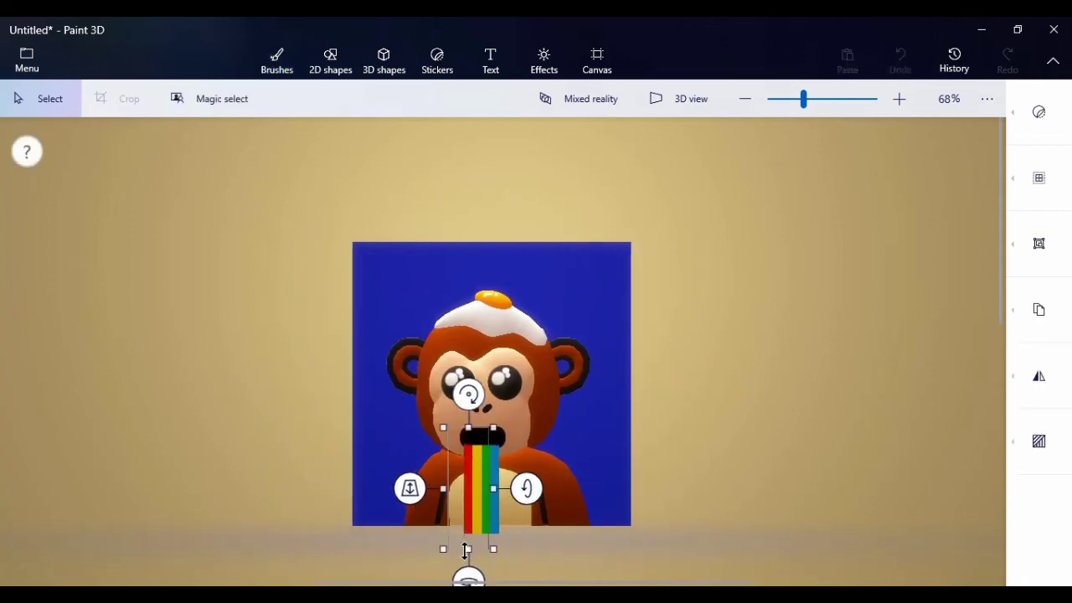
{"action": "key", "text": "b"}
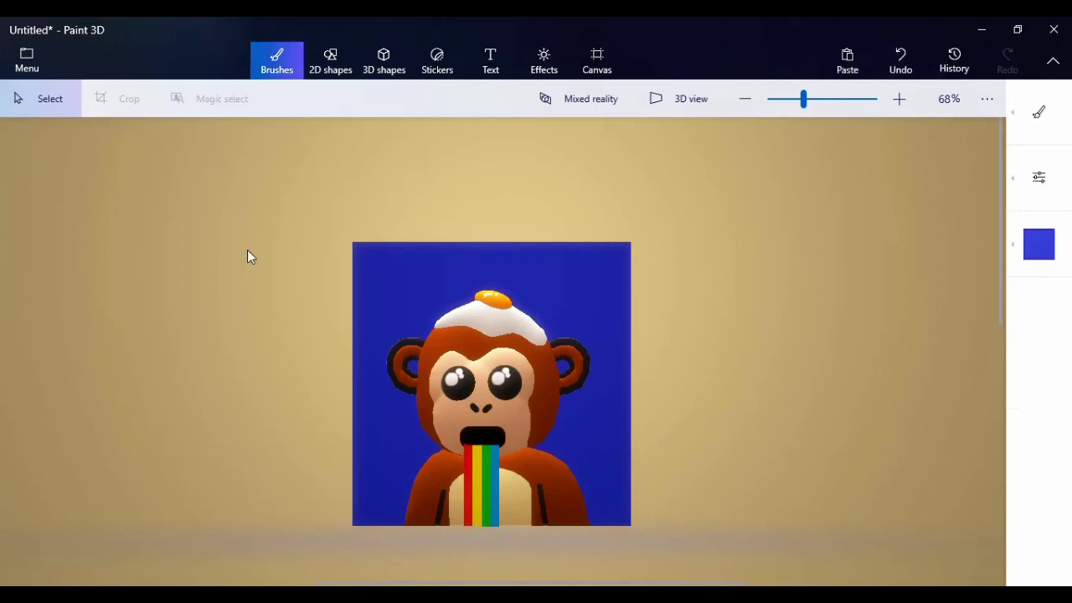
- Add a small pale yellow 3D square and place it over the opening of the monkey's left-hand ear
{"action": "left_click", "coordinate": [383, 72]}
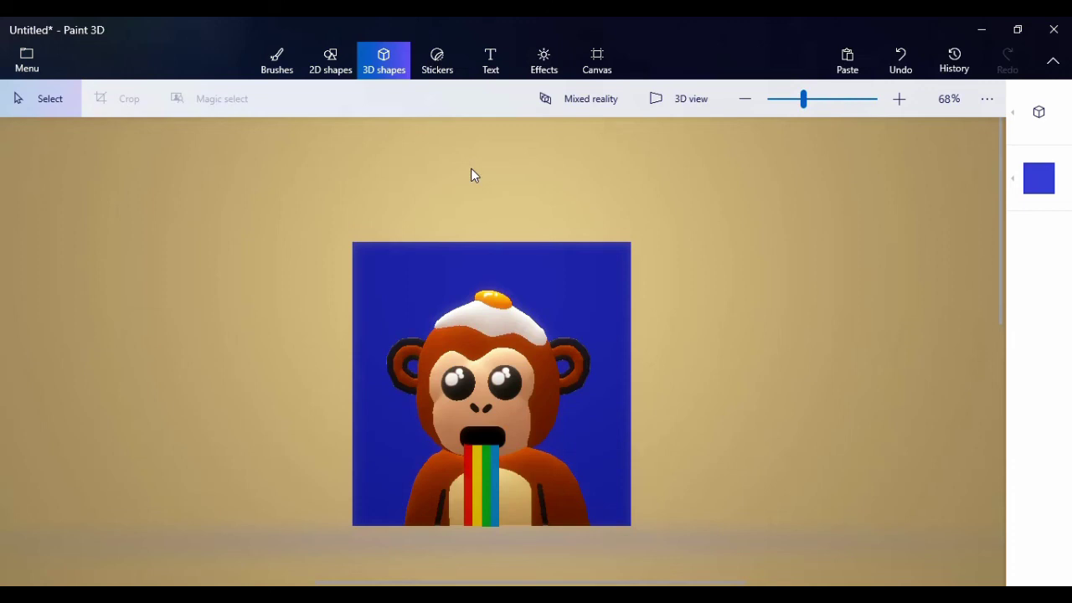
{"action": "left_click", "coordinate": [332, 68]}
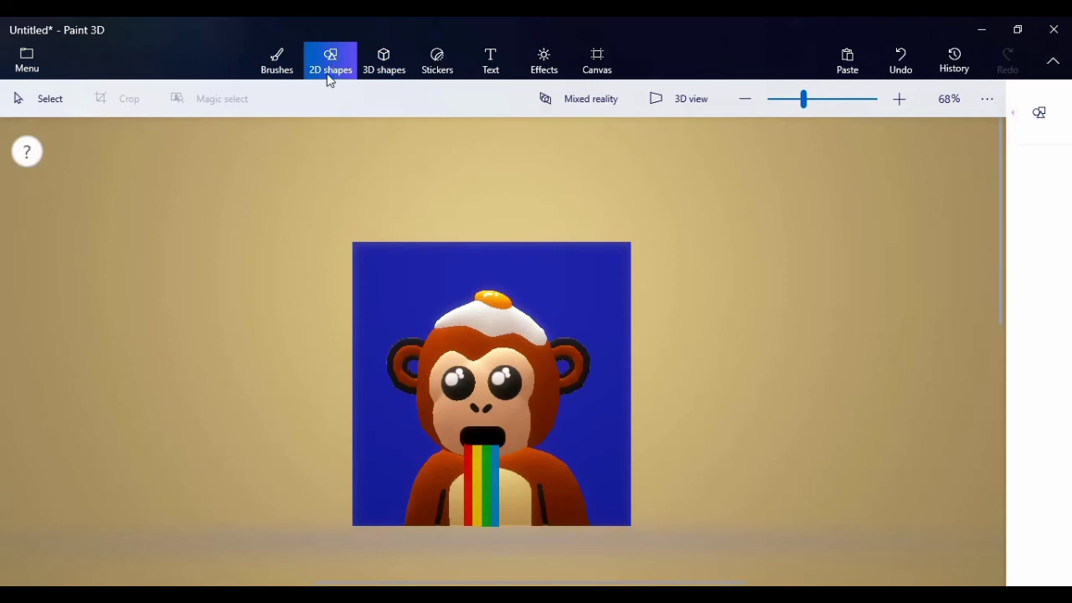
{"action": "left_click", "coordinate": [1025, 124]}
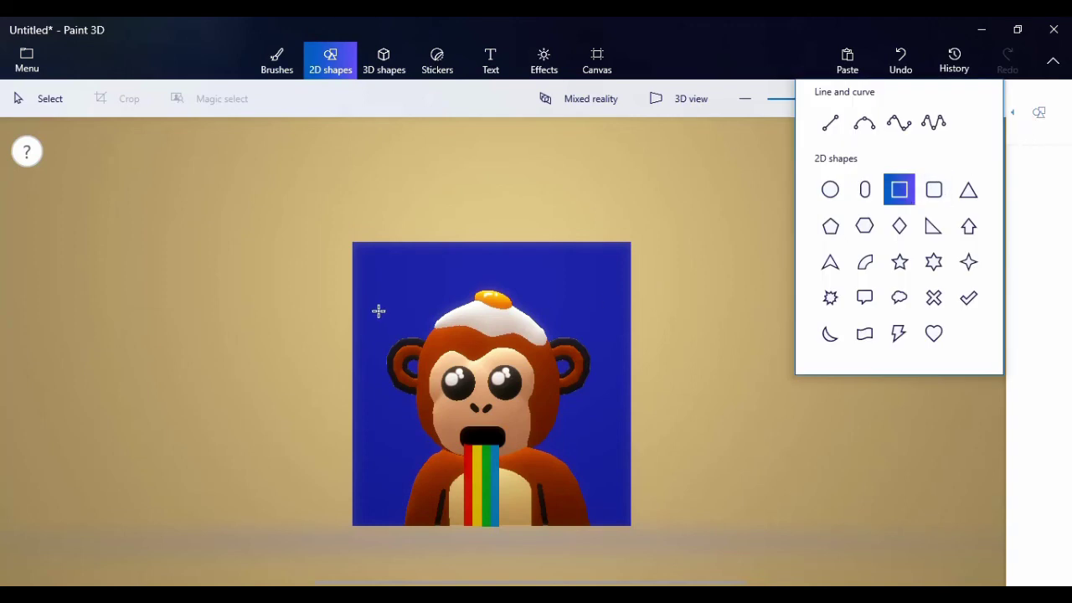
{"action": "left_click_drag", "start_coordinate": [376, 311], "coordinate": [403, 338]}
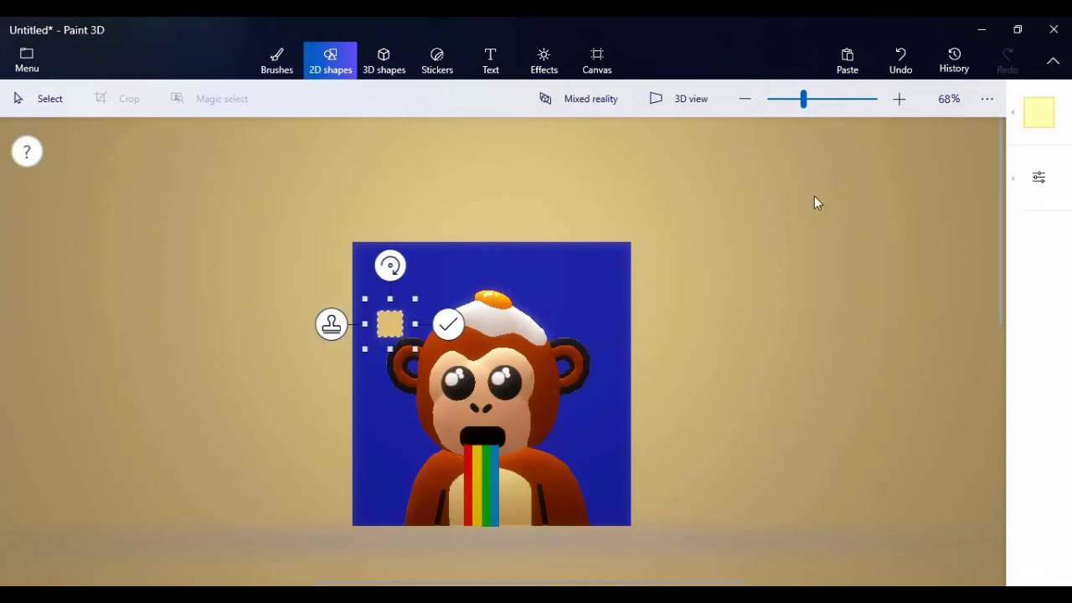
{"action": "left_click", "coordinate": [1015, 132]}
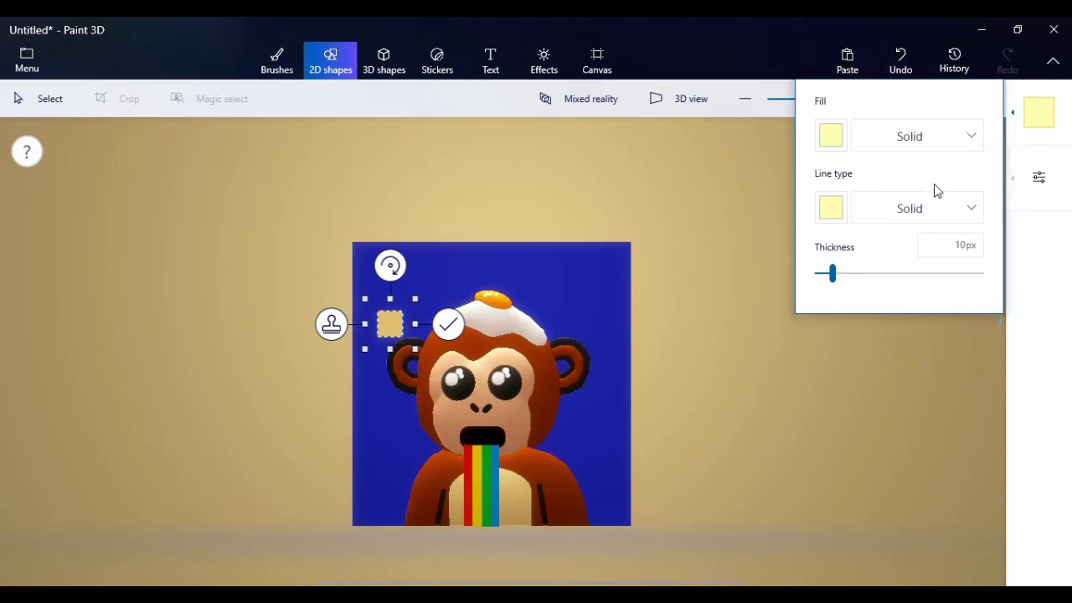
{"action": "left_click", "coordinate": [1019, 205]}
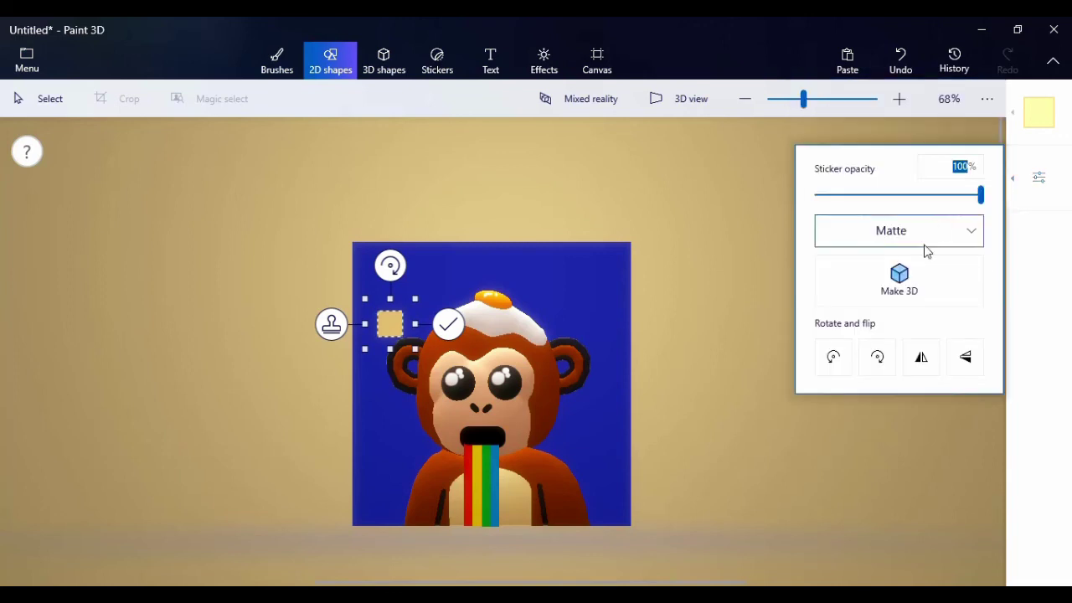
{"action": "left_click", "coordinate": [903, 280]}
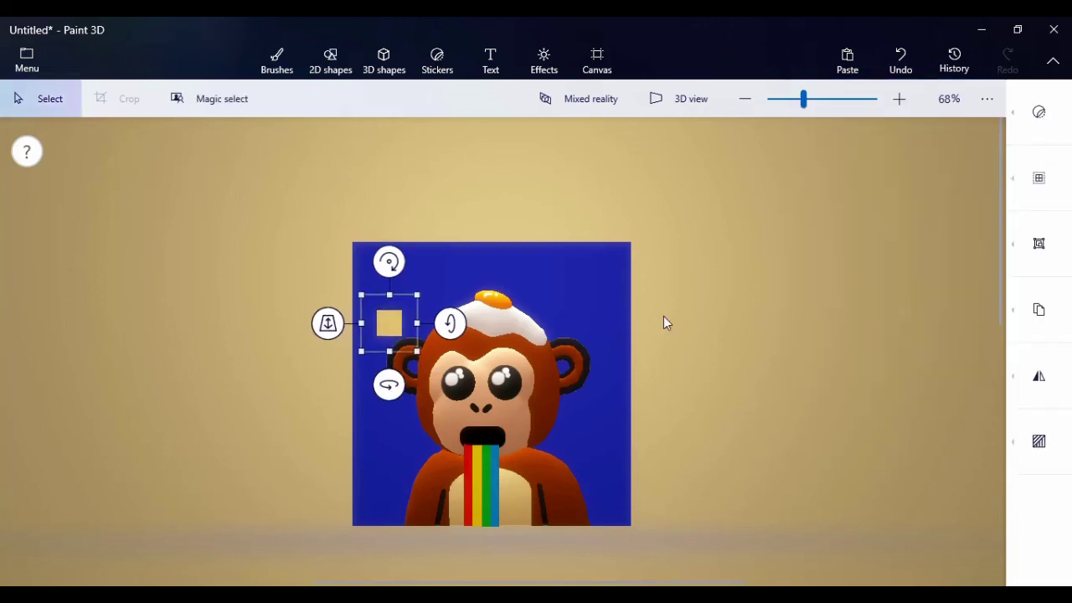
{"action": "left_click_drag", "start_coordinate": [383, 325], "coordinate": [407, 370]}
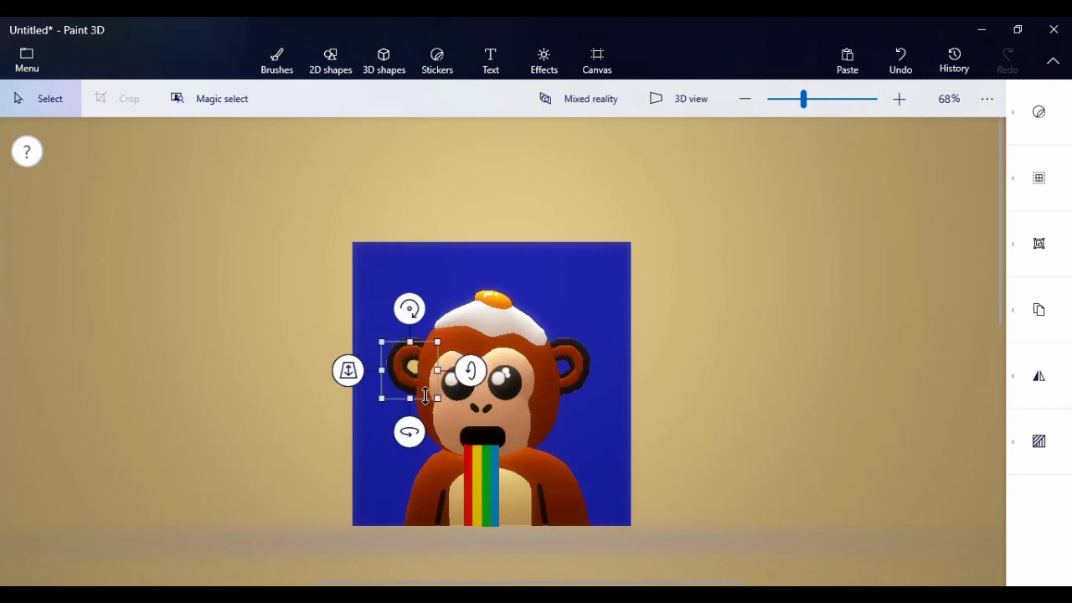
- Move the whole monkey model together with its blue panel aside, clear of the hidden canvas area
{"action": "right_click", "coordinate": [410, 366]}
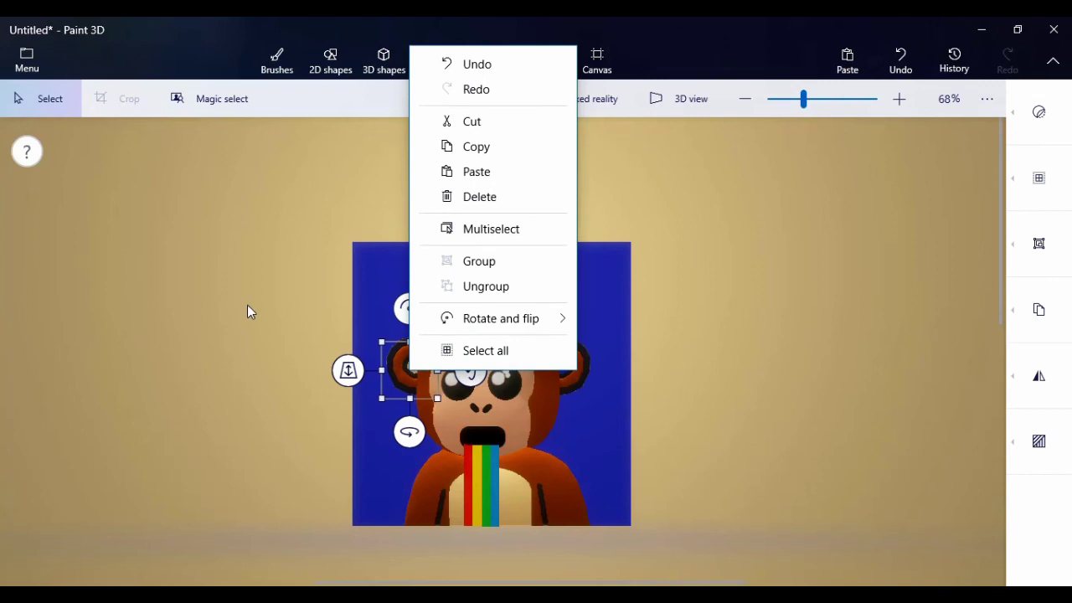
{"action": "left_click", "coordinate": [247, 306]}
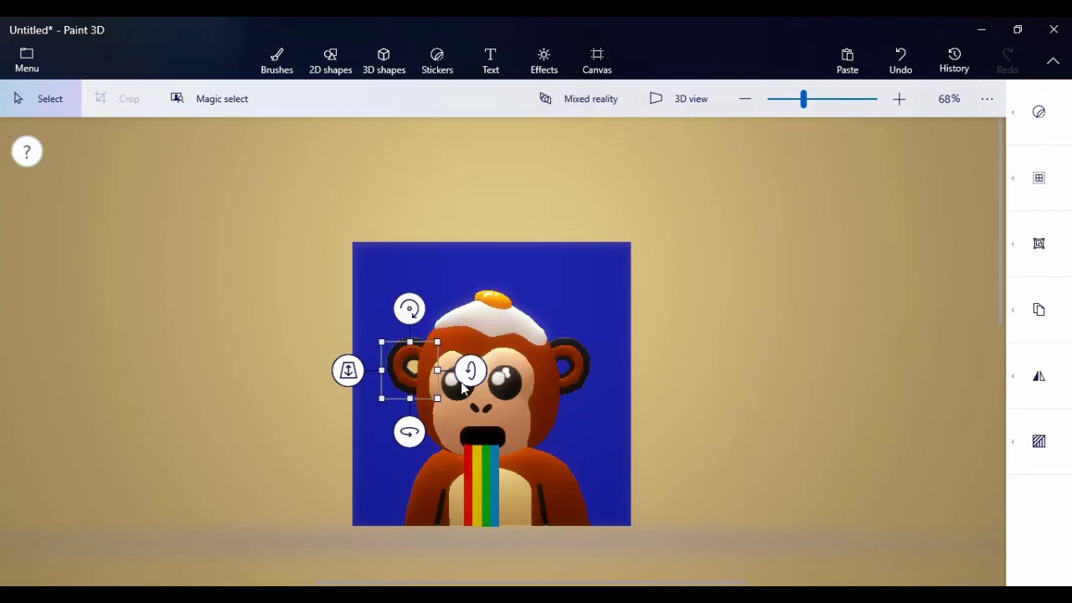
{"action": "left_click_drag", "start_coordinate": [304, 182], "coordinate": [595, 539]}
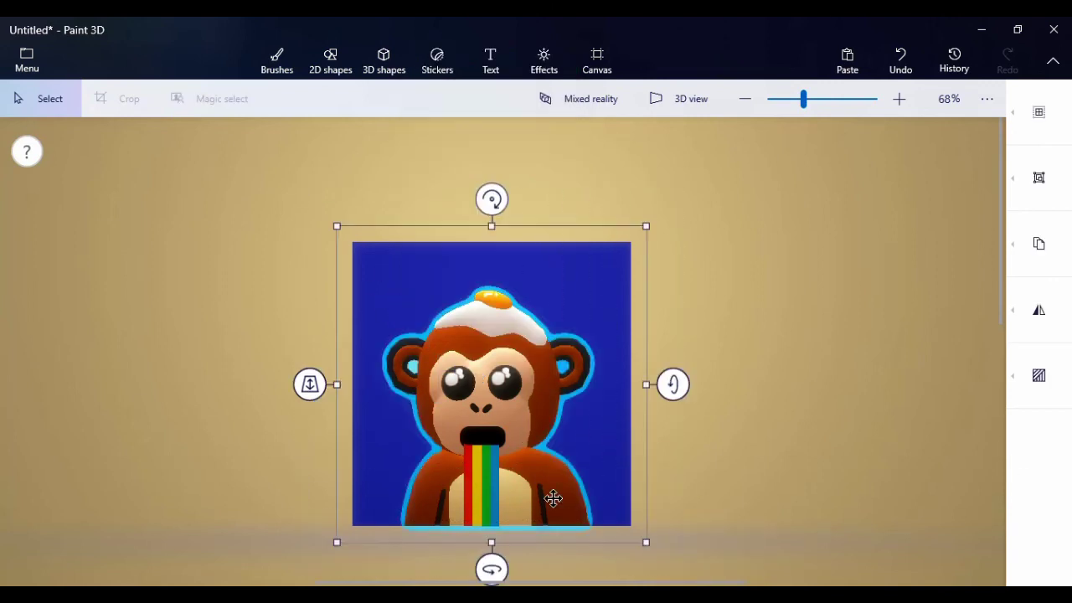
{"action": "left_click_drag", "start_coordinate": [550, 498], "coordinate": [230, 421]}
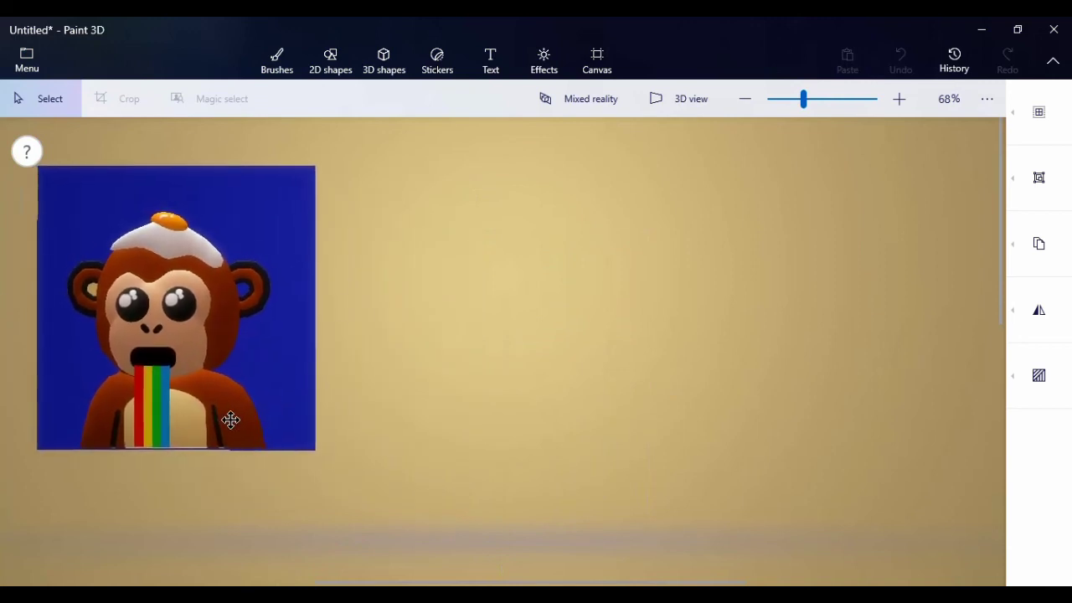
{"action": "left_click", "coordinate": [586, 374]}
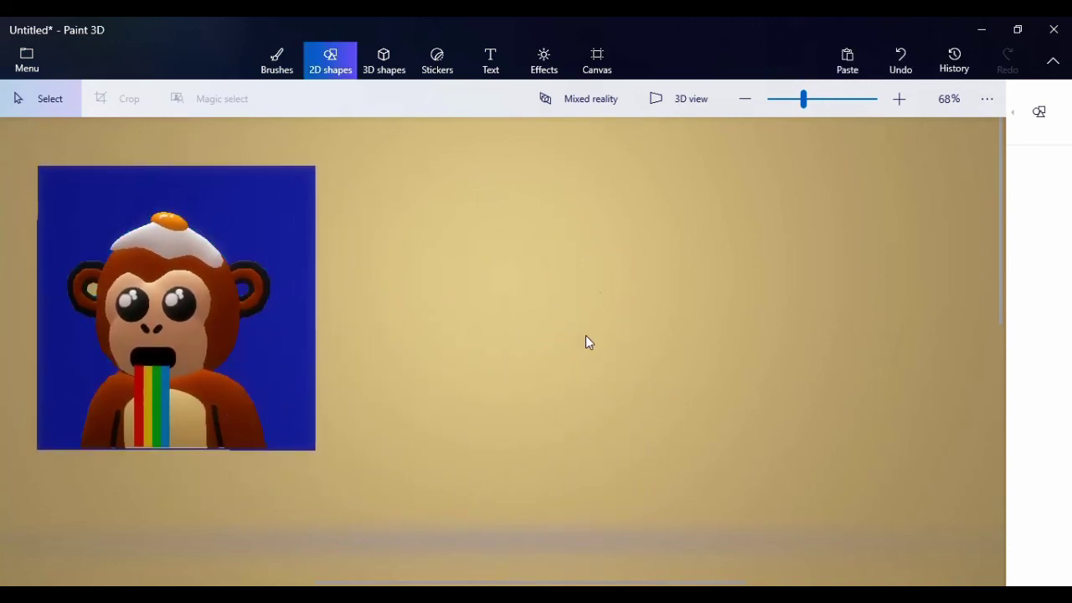
- Show the canvas so the monkey reference picture is available beside the model
{"action": "left_click", "coordinate": [599, 67]}
{"action": "left_click", "coordinate": [1040, 112]}
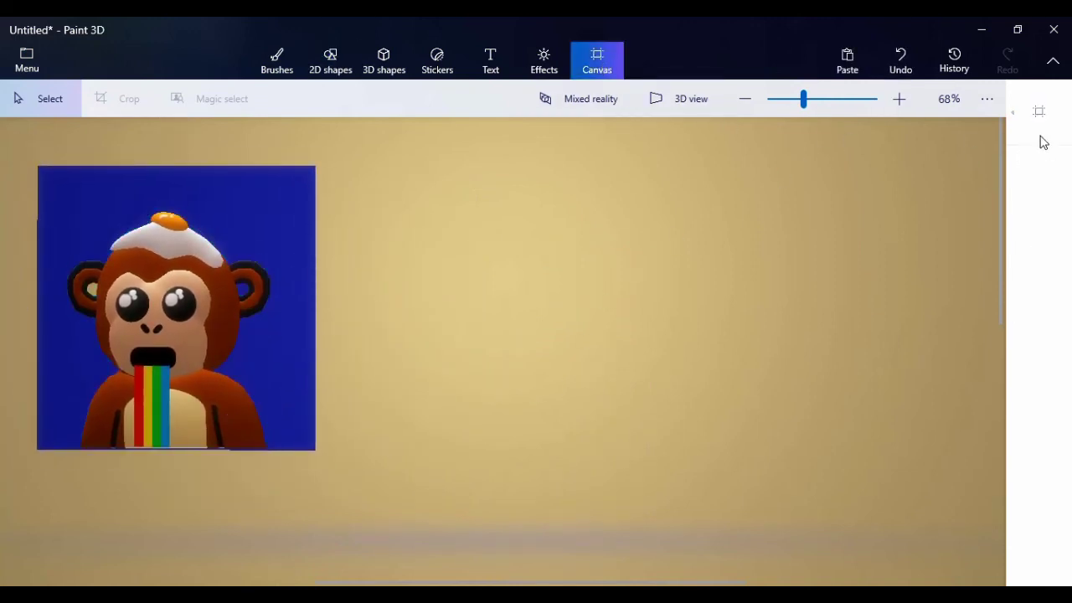
{"action": "left_click", "coordinate": [833, 117]}
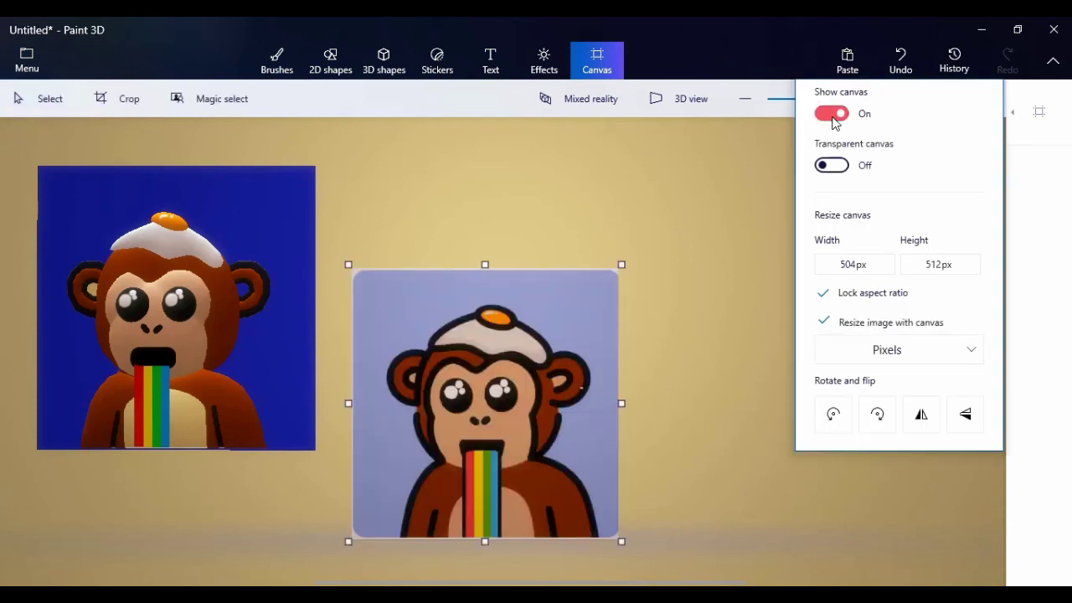
{"action": "left_click", "coordinate": [719, 338]}
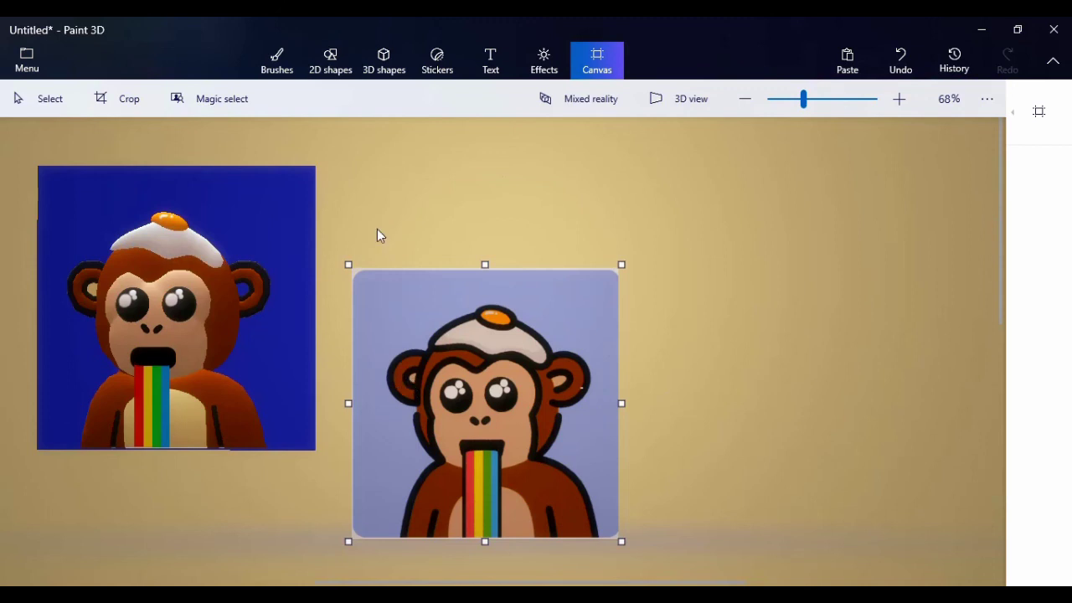
- Sample the peach inner-ear colour from the reference picture and fill the model's left-hand ear opening with it
{"action": "left_click", "coordinate": [279, 60]}
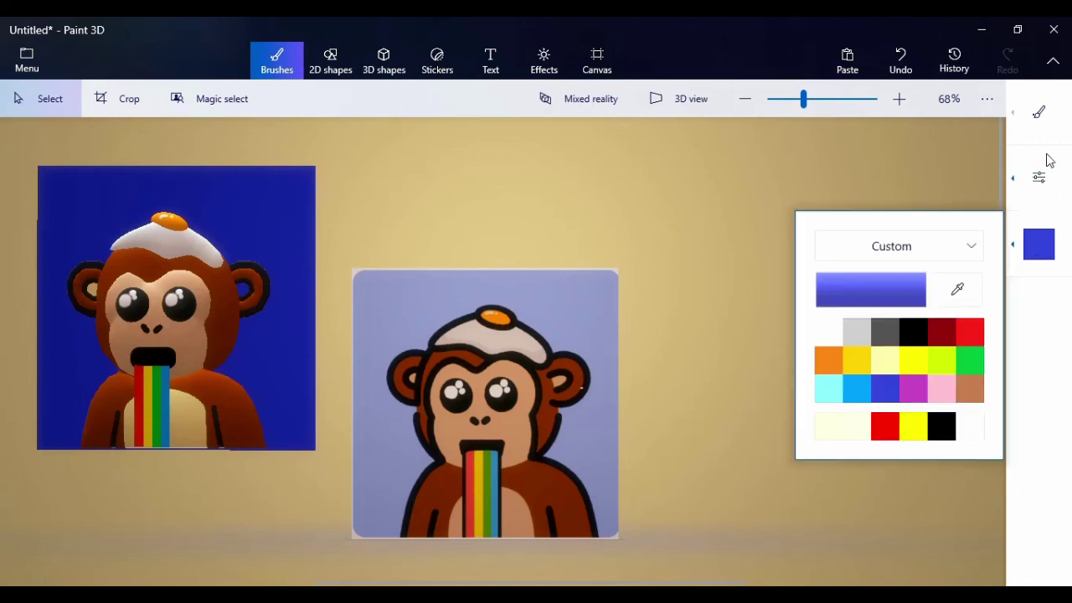
{"action": "mouse_move", "coordinate": [1035, 144]}
{"action": "left_click", "coordinate": [976, 149]}
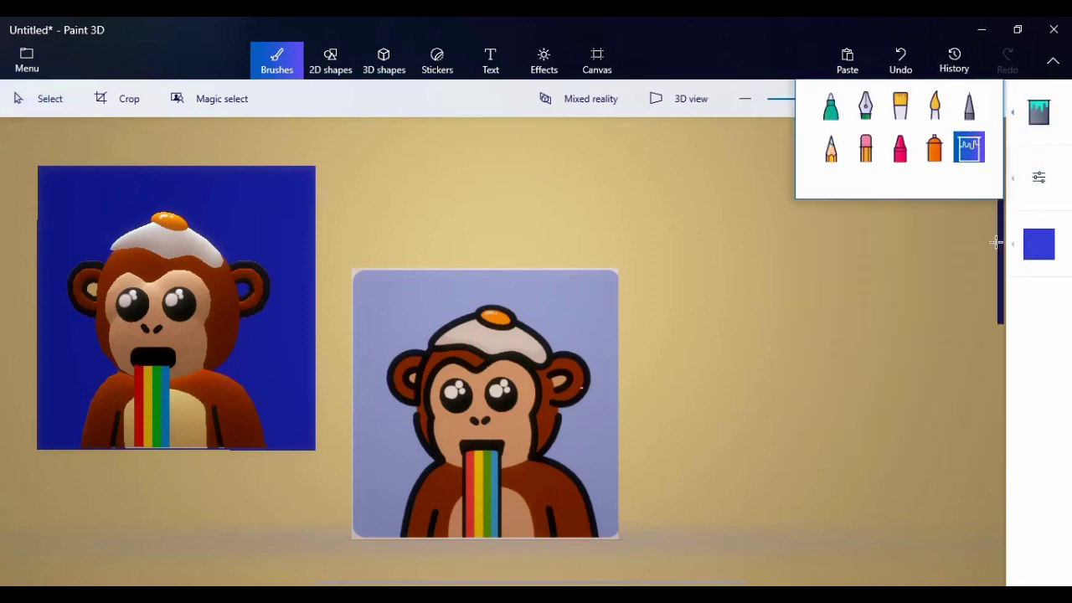
{"action": "mouse_move", "coordinate": [1014, 259]}
{"action": "left_click", "coordinate": [965, 290]}
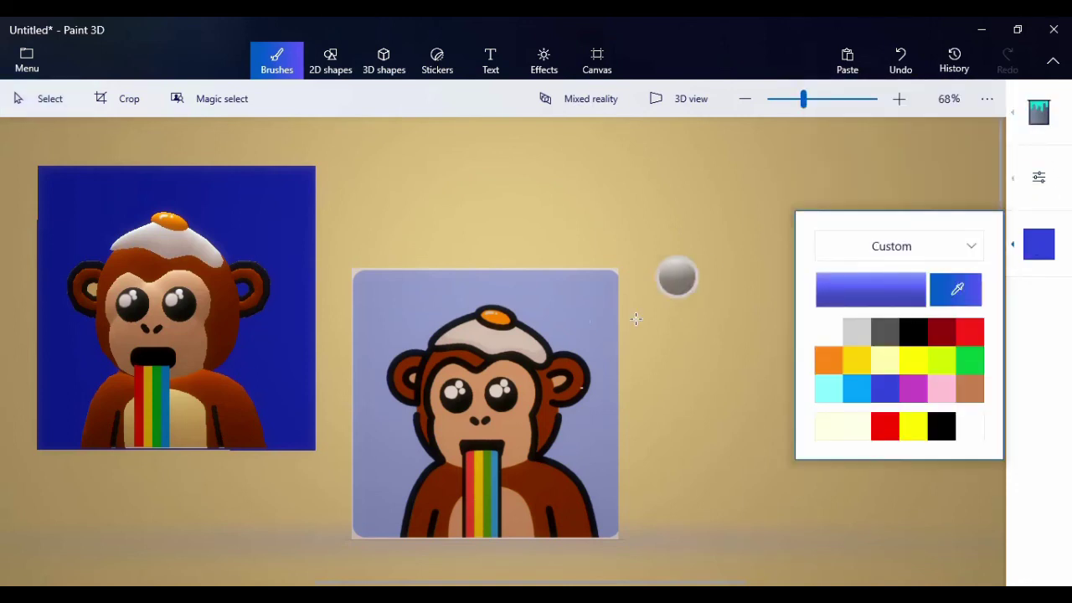
{"action": "left_click", "coordinate": [412, 378]}
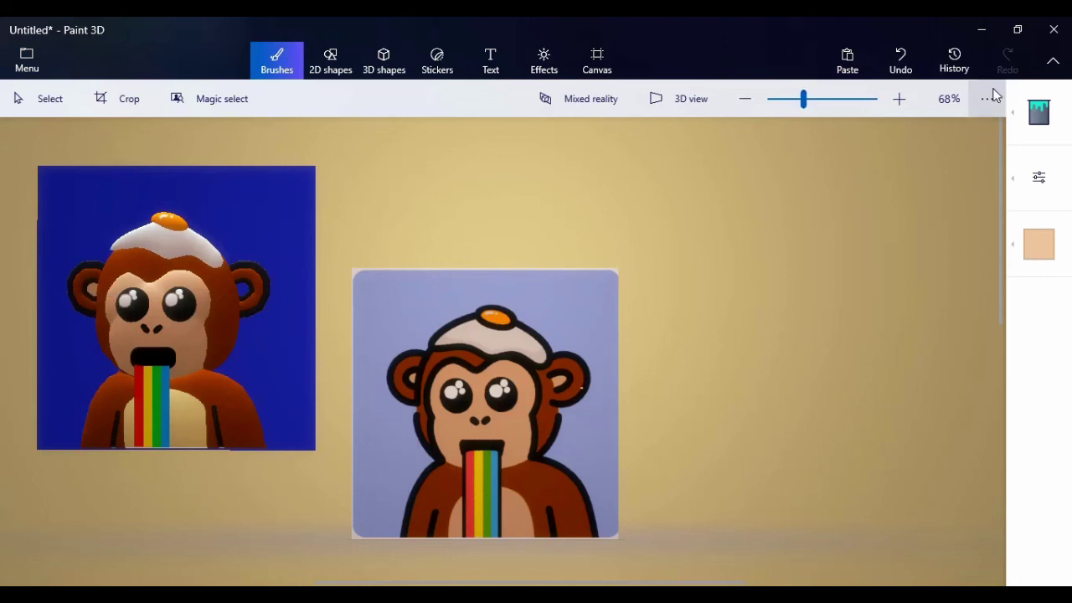
- Hide the canvas and move the complete monkey model with its blue panel back to the middle of the workspace
{"action": "left_click", "coordinate": [611, 74]}
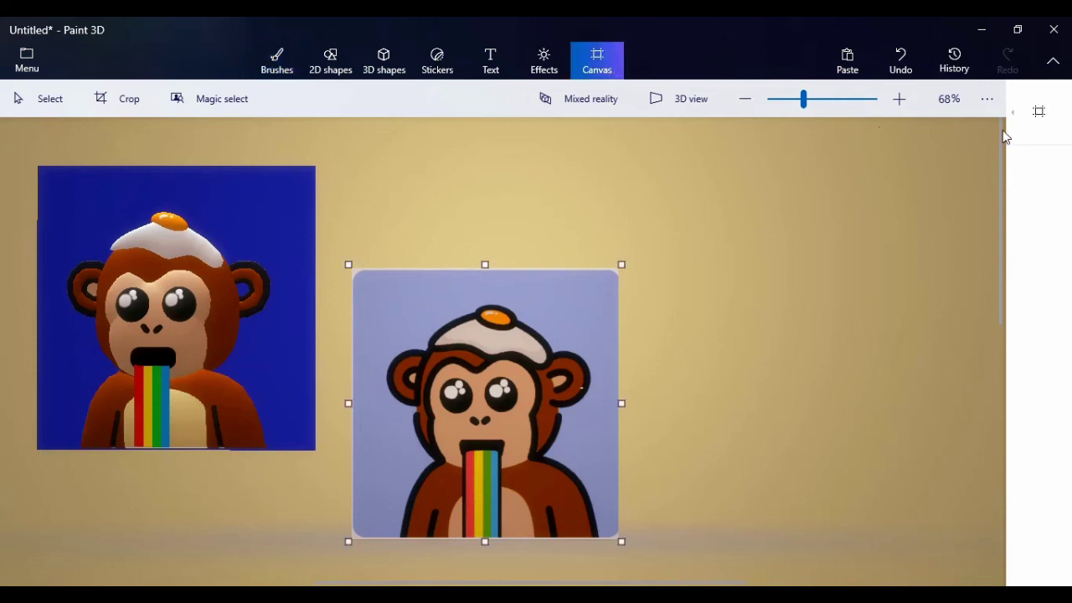
{"action": "left_click", "coordinate": [833, 115]}
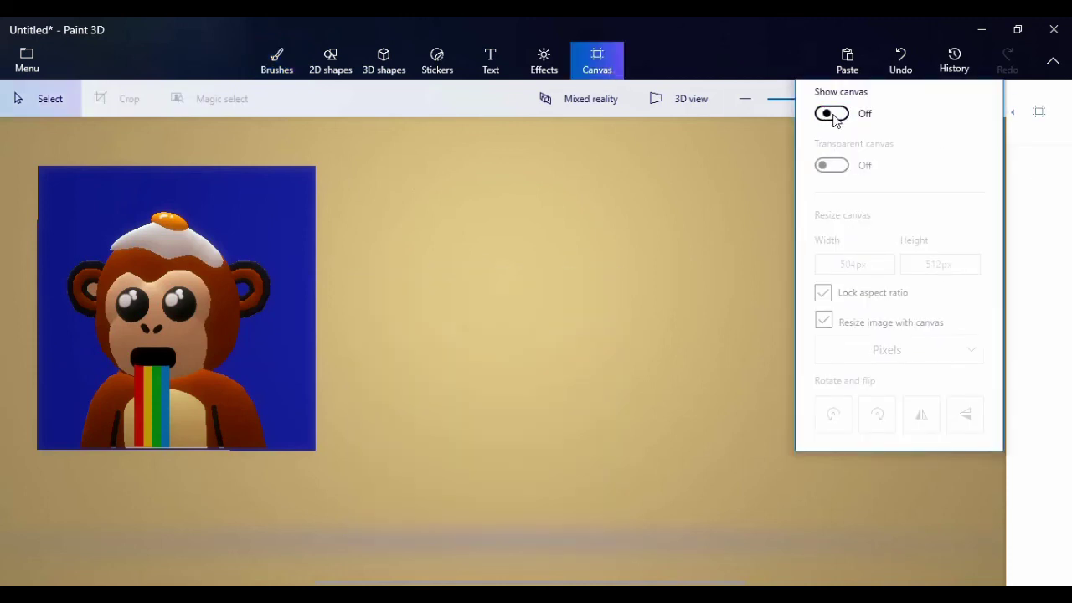
{"action": "left_click", "coordinate": [51, 107]}
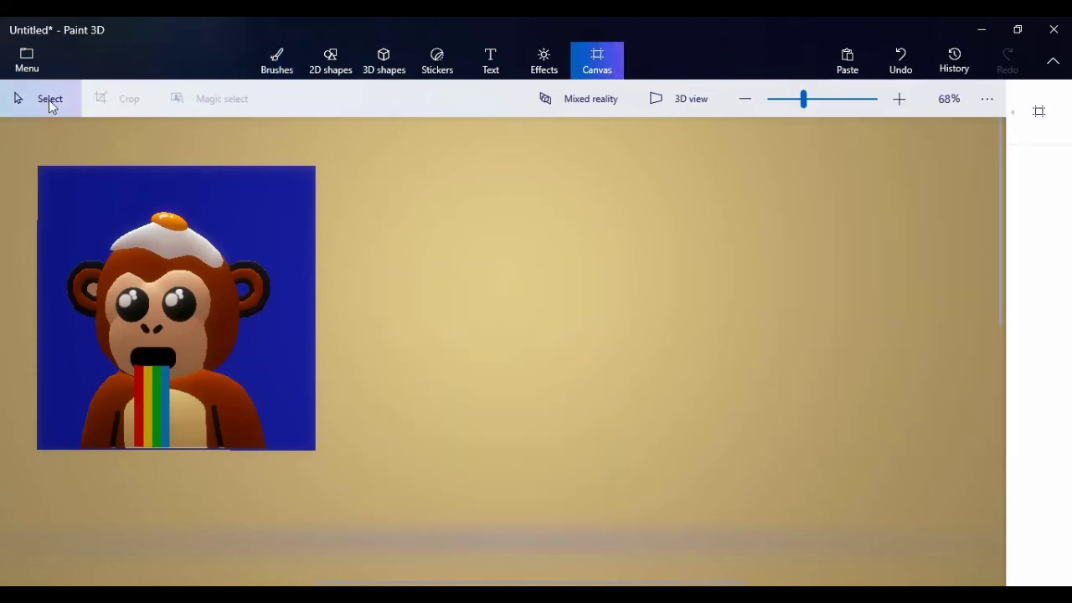
{"action": "left_click", "coordinate": [43, 177]}
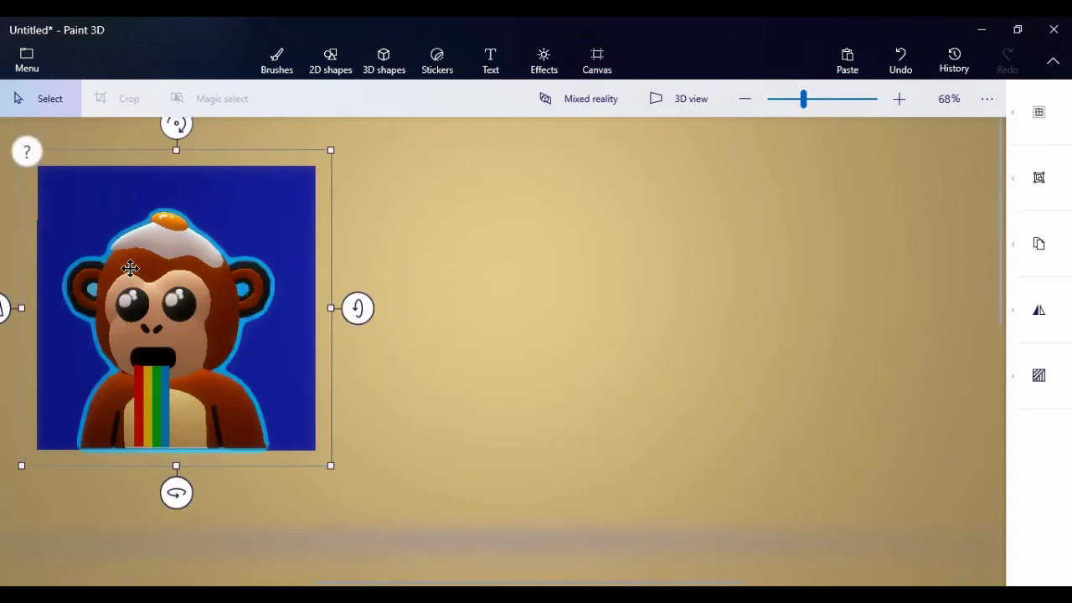
{"action": "left_click_drag", "start_coordinate": [161, 278], "coordinate": [430, 313]}
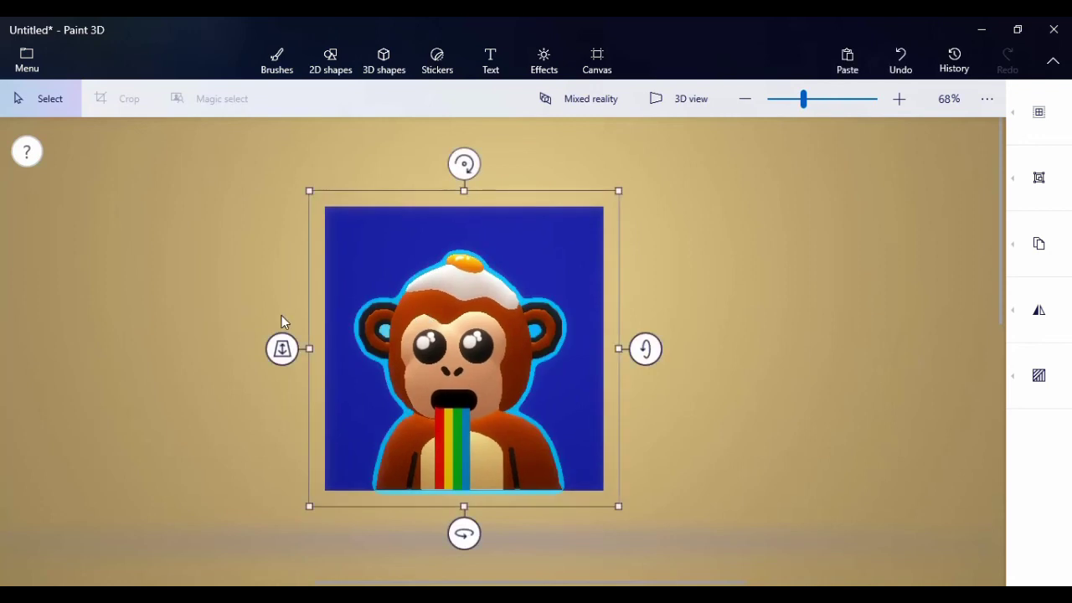
{"action": "left_click", "coordinate": [290, 328]}
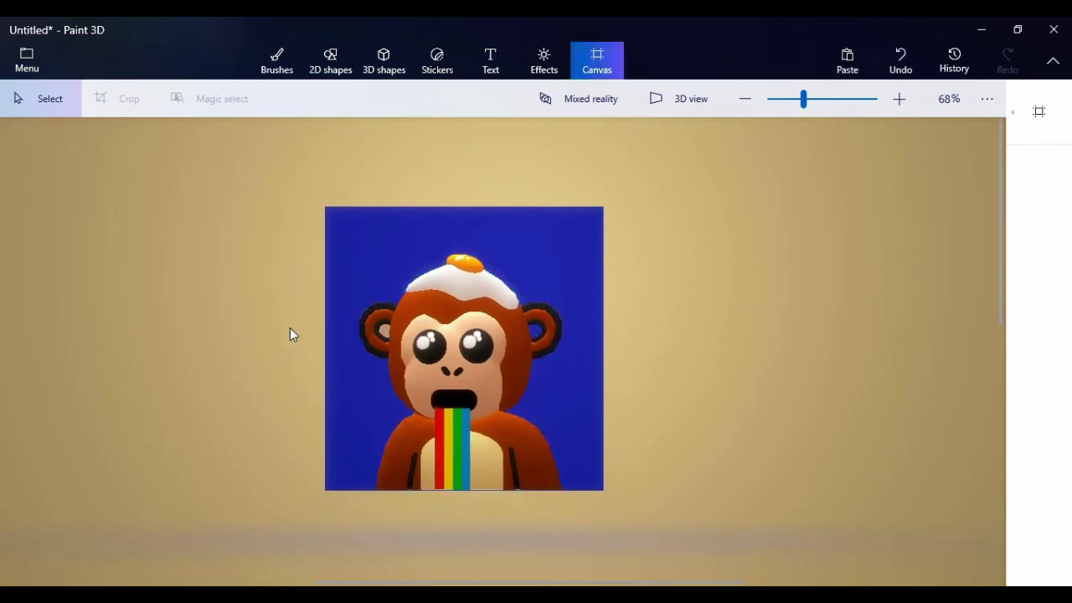
{"action": "left_click", "coordinate": [387, 334]}
{"action": "right_click", "coordinate": [367, 329]}
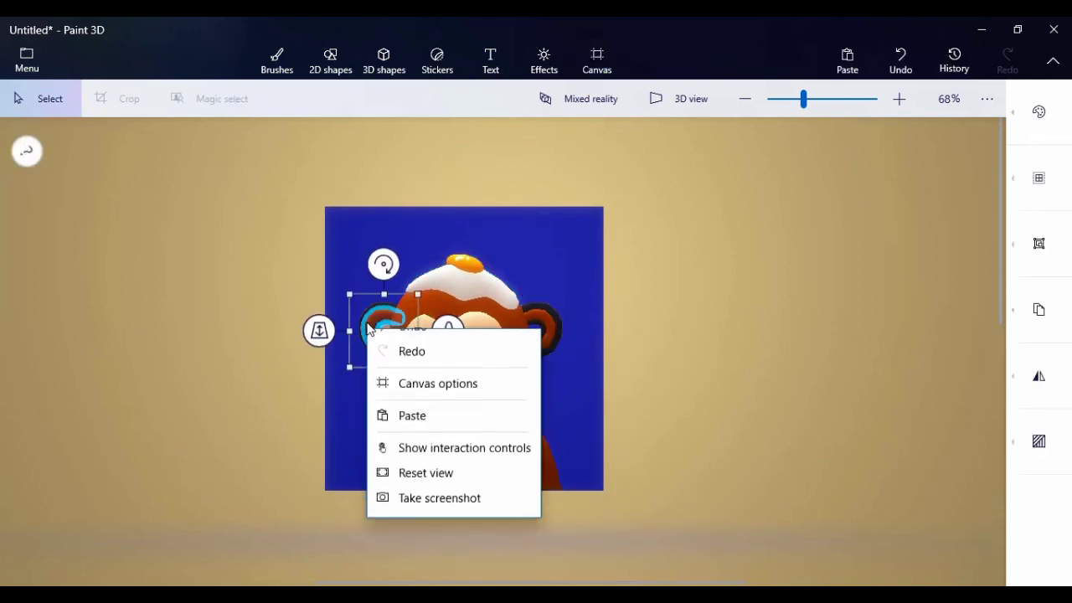
{"action": "left_click", "coordinate": [265, 362]}
{"action": "left_click", "coordinate": [263, 405]}
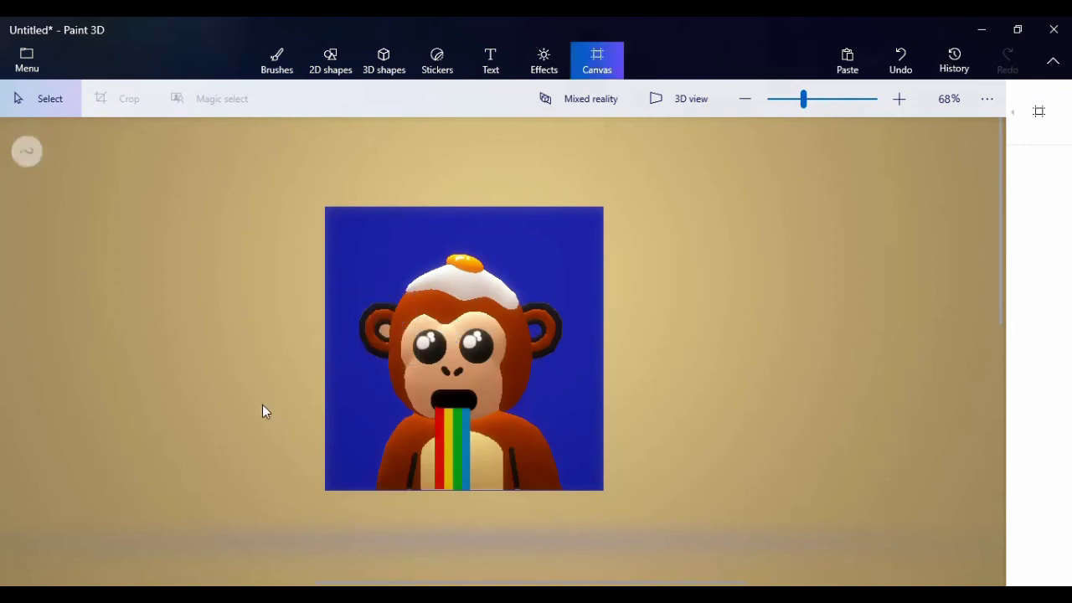
- Copy the peach square behind the left-hand ear and place the copy over the opening of the right-hand ear
{"action": "left_click", "coordinate": [385, 331]}
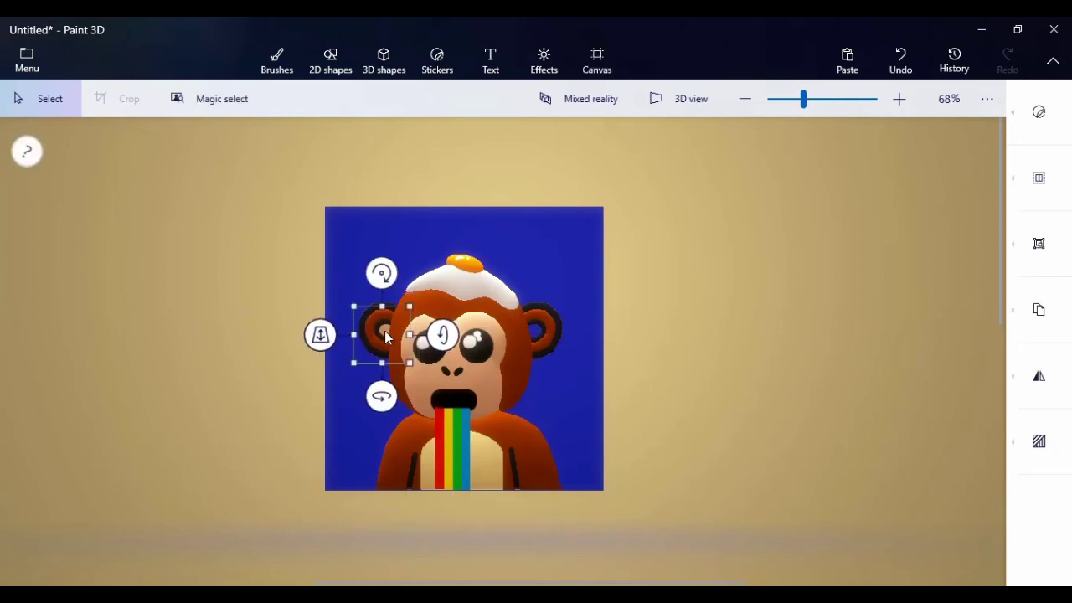
{"action": "right_click", "coordinate": [385, 330]}
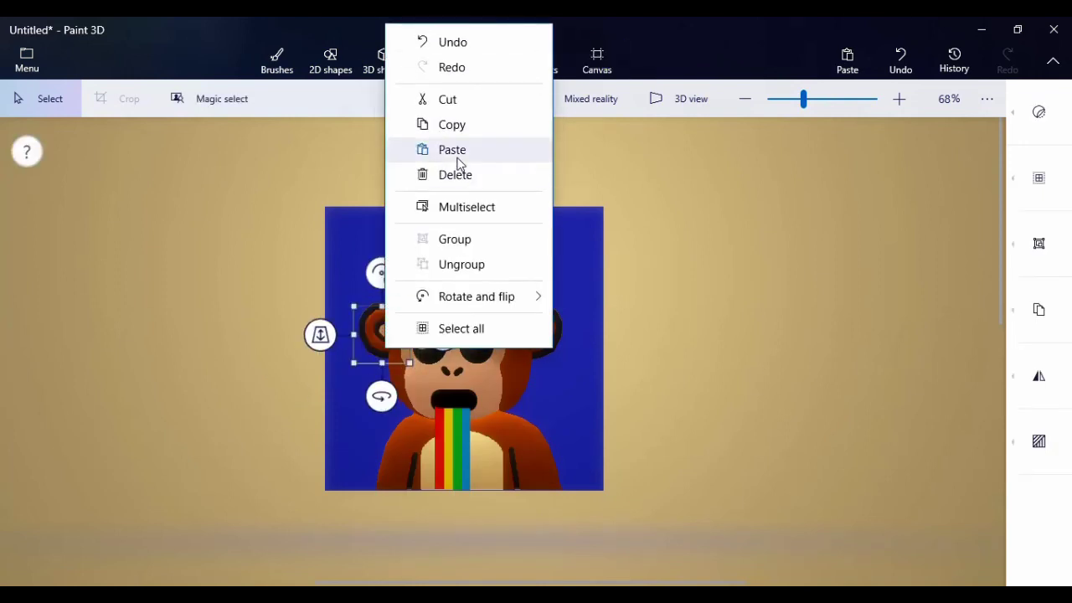
{"action": "left_click", "coordinate": [463, 126]}
{"action": "right_click", "coordinate": [480, 192]}
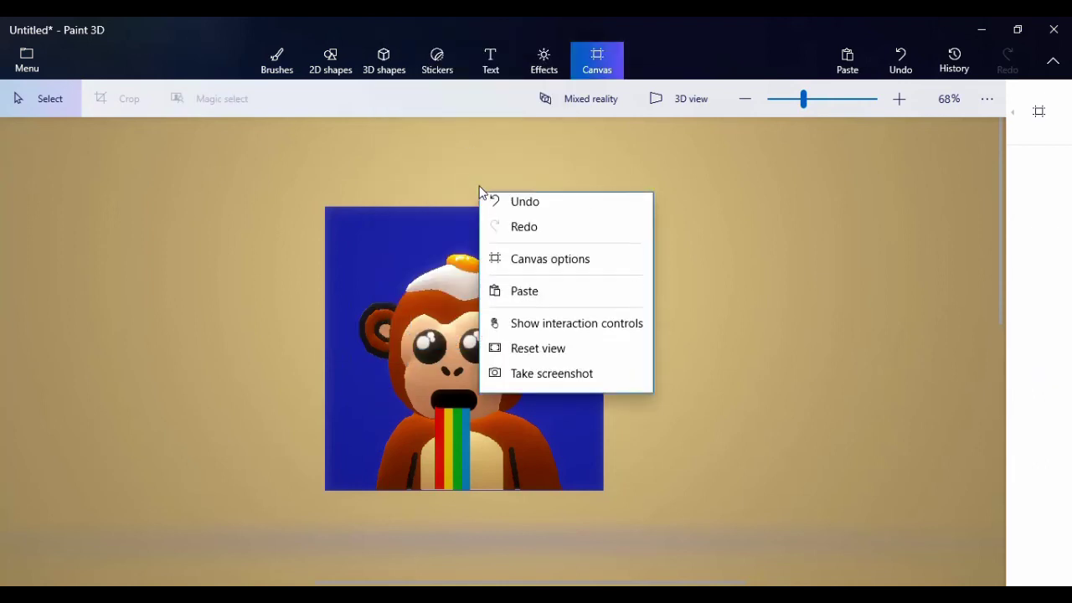
{"action": "left_click", "coordinate": [512, 307]}
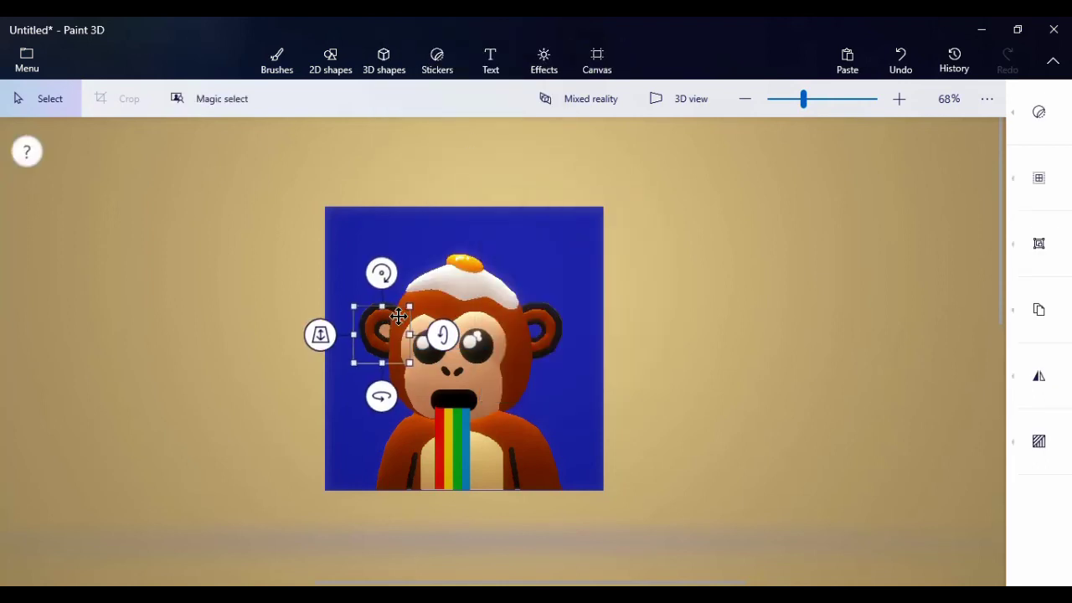
{"action": "left_click", "coordinate": [423, 325]}
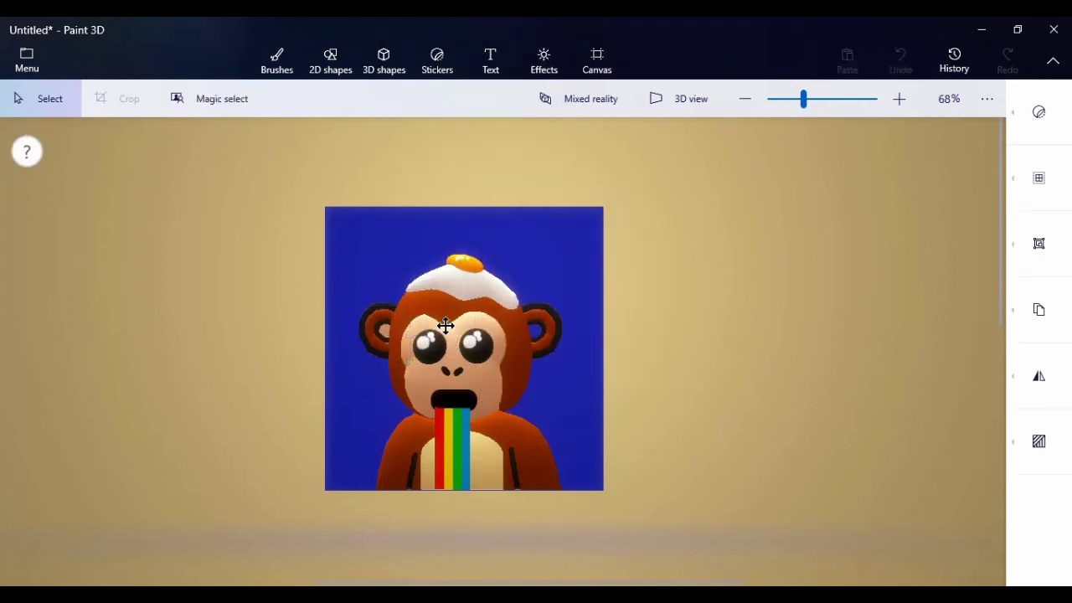
{"action": "left_click", "coordinate": [536, 325]}
{"action": "left_click", "coordinate": [681, 307]}
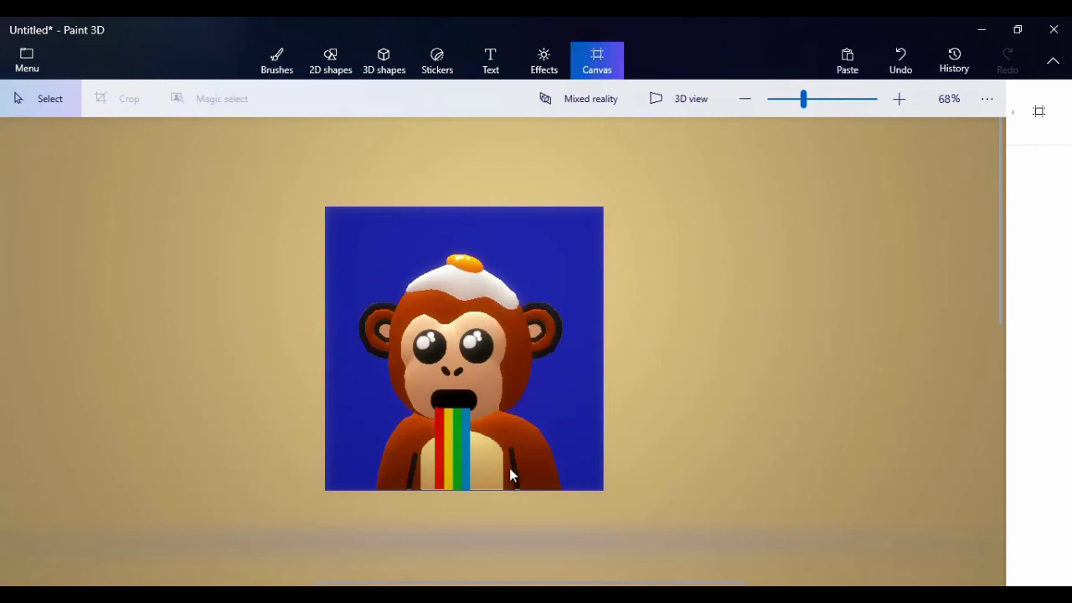
- Nudge the blue background panel slightly upward behind the monkey
{"action": "left_click", "coordinate": [588, 441]}
{"action": "left_click", "coordinate": [587, 445]}
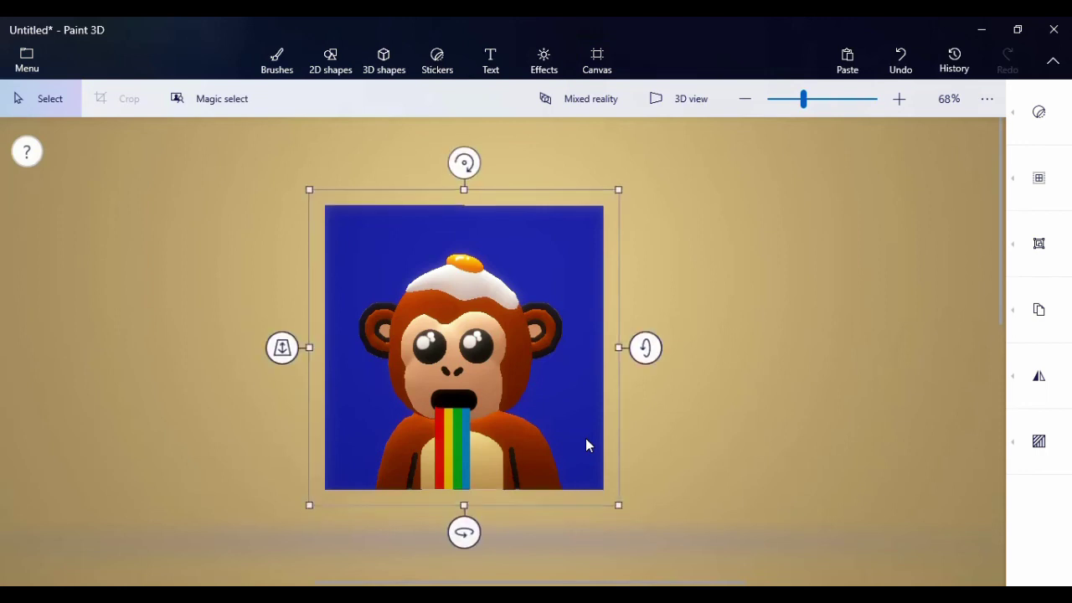
{"action": "left_click", "coordinate": [761, 481]}
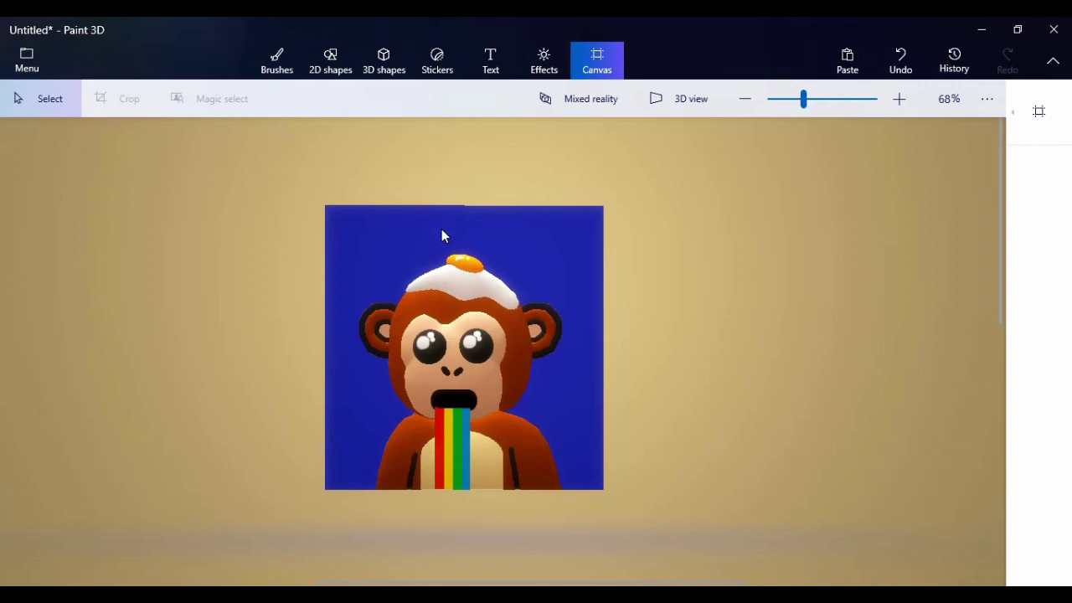
- Place a smiling sun sticker over the upper left part of the blue panel and turn it into a 3D object
{"action": "left_click", "coordinate": [439, 78]}
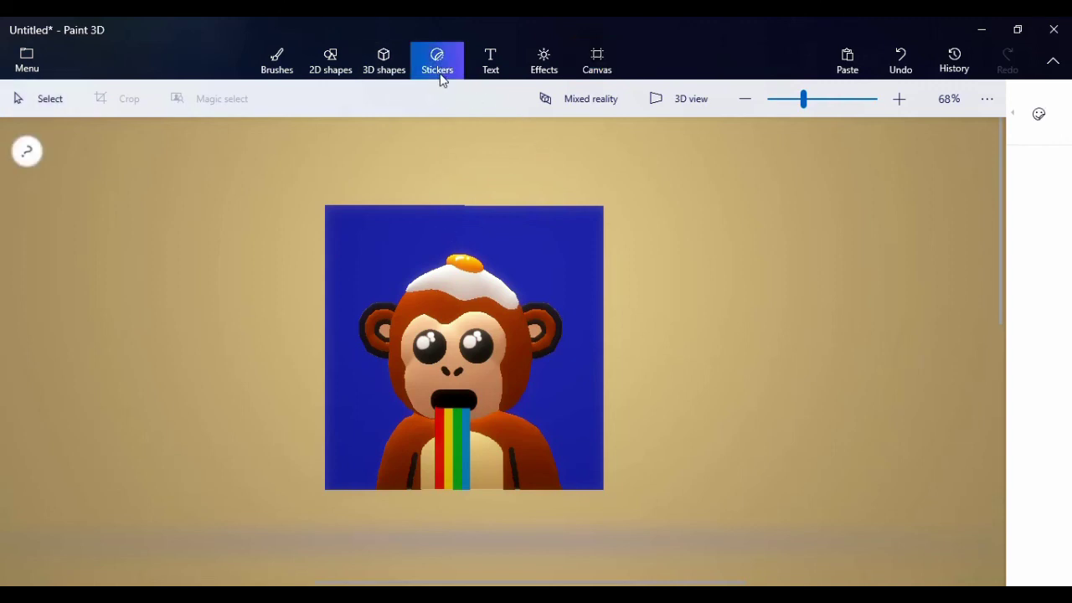
{"action": "left_click", "coordinate": [1028, 135]}
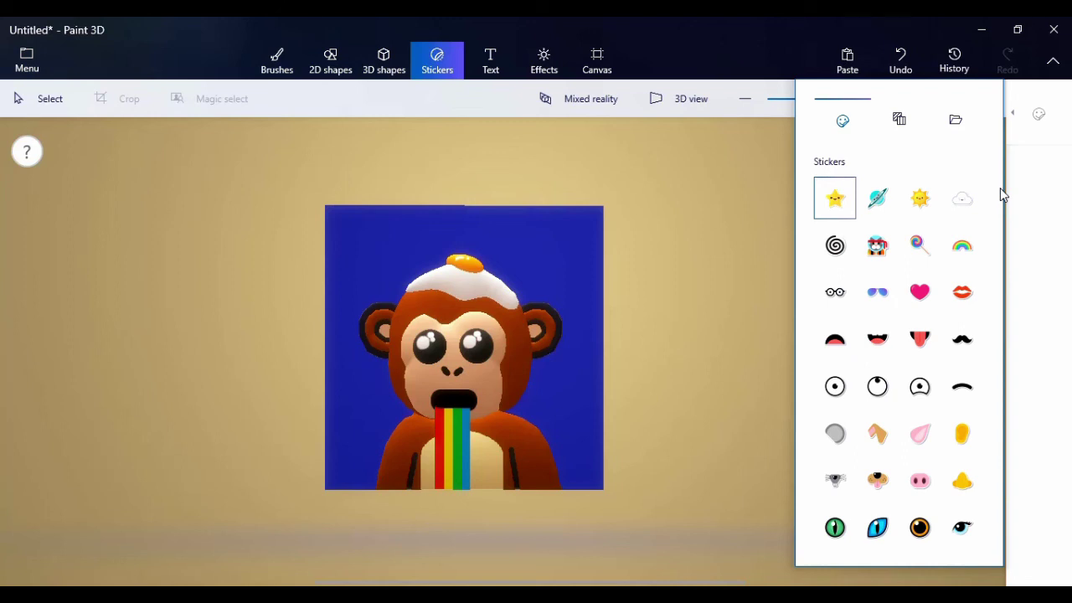
{"action": "left_click", "coordinate": [936, 204]}
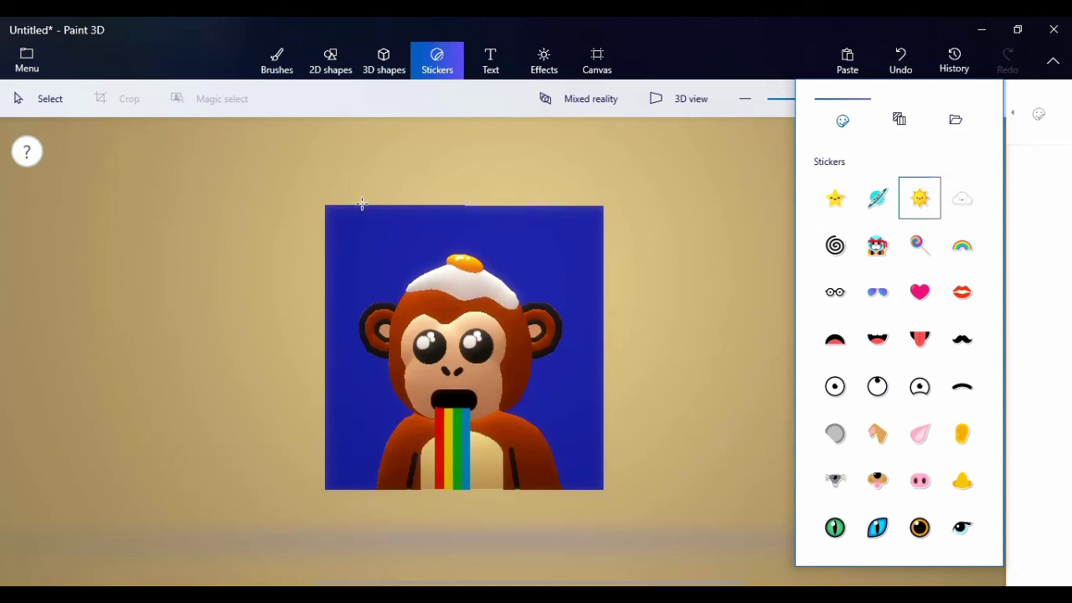
{"action": "left_click_drag", "start_coordinate": [361, 221], "coordinate": [474, 333]}
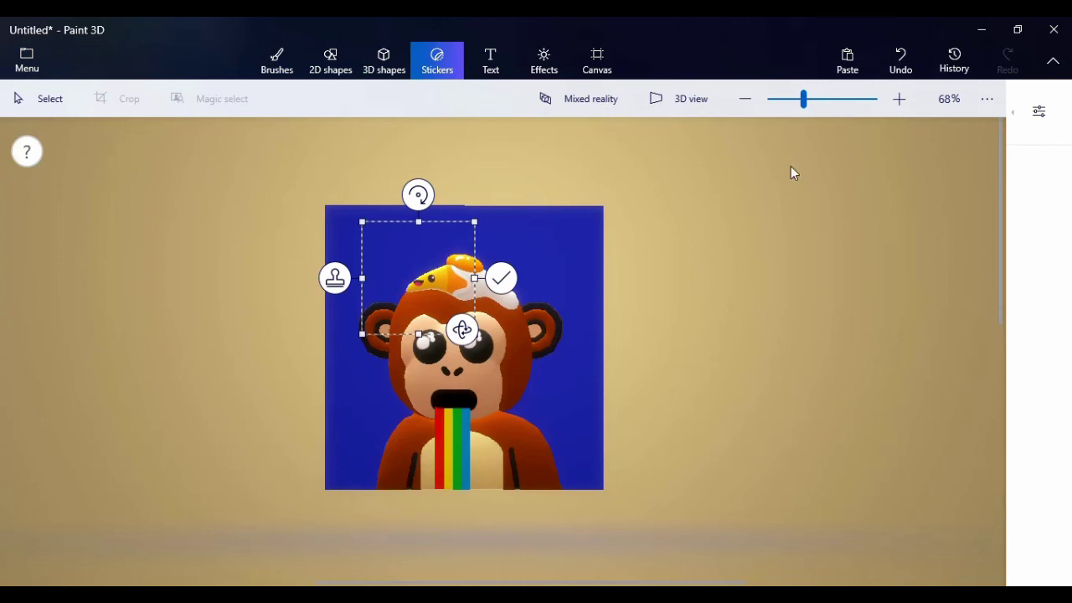
{"action": "left_click", "coordinate": [1039, 111]}
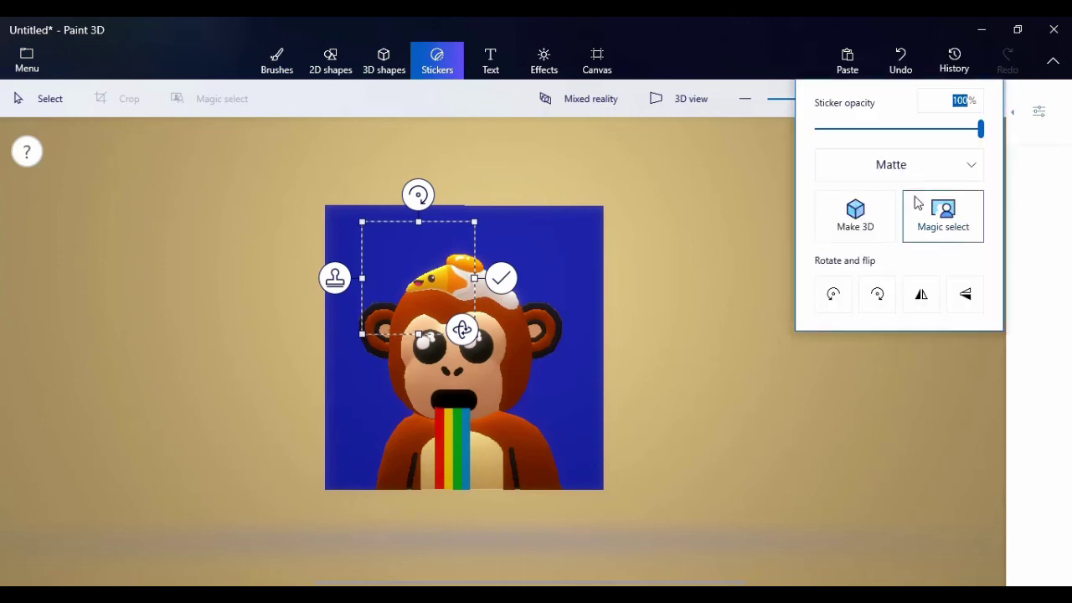
{"action": "left_click", "coordinate": [868, 238]}
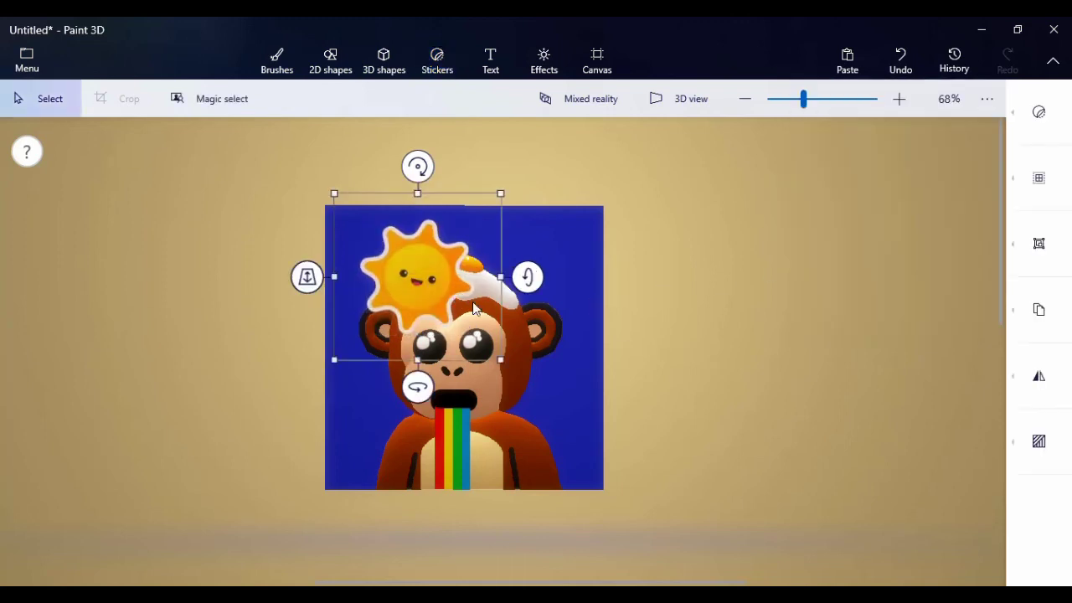
- Push the 3D sun back behind the monkey's head and move it toward the blue panel's upper left corner
{"action": "left_click_drag", "start_coordinate": [474, 310], "coordinate": [416, 282]}
{"action": "left_click_drag", "start_coordinate": [274, 259], "coordinate": [270, 233]}
{"action": "left_click_drag", "start_coordinate": [385, 243], "coordinate": [392, 279]}
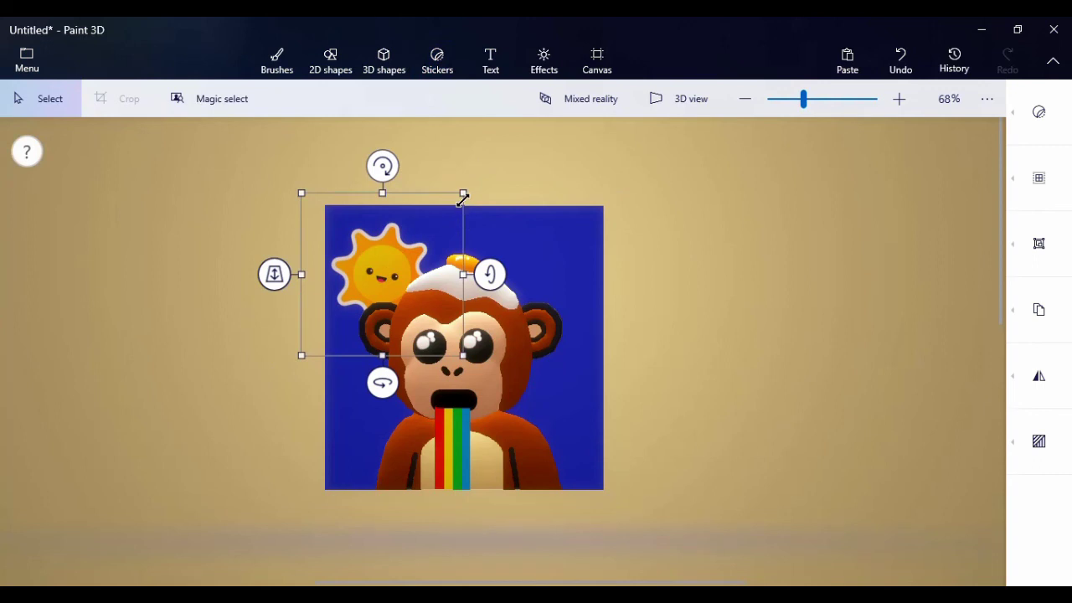
- Enlarge the 3D sun slightly and keep it in the upper left corner of the blue panel
{"action": "left_click_drag", "start_coordinate": [463, 193], "coordinate": [475, 181]}
{"action": "left_click_drag", "start_coordinate": [441, 223], "coordinate": [422, 243]}
{"action": "left_click", "coordinate": [650, 292]}
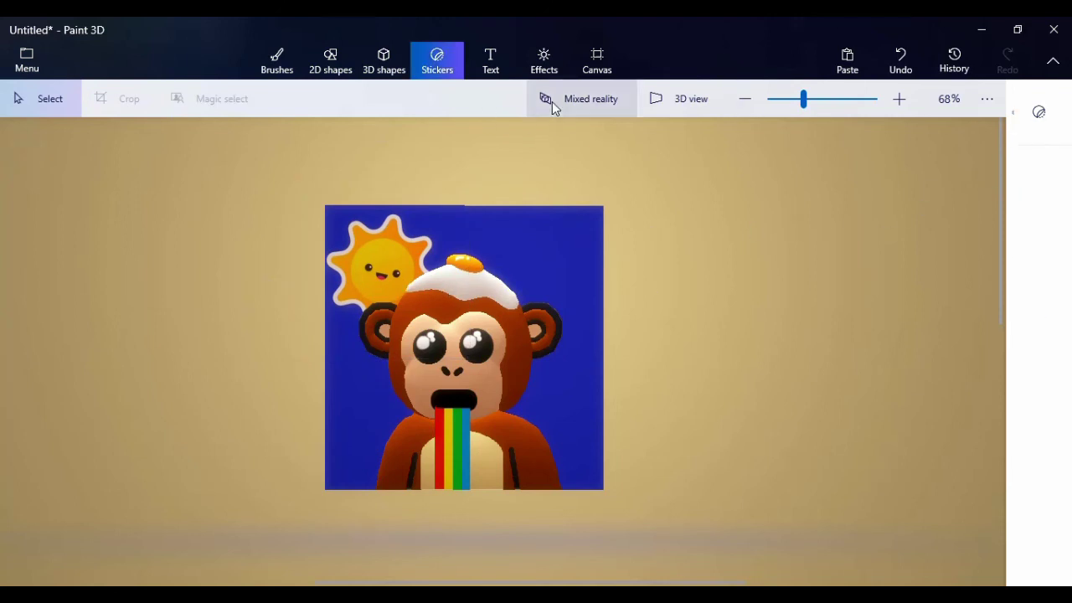
- Place a large rainbow sticker across the middle of the monkey and turn it into a 3D object
{"action": "left_click", "coordinate": [1034, 113]}
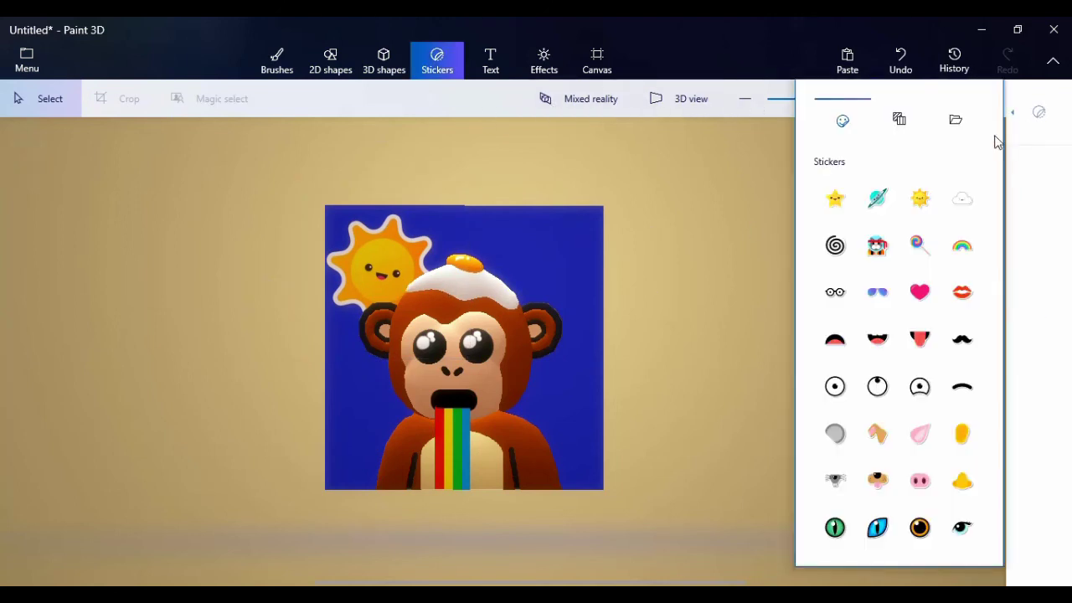
{"action": "left_click", "coordinate": [952, 243]}
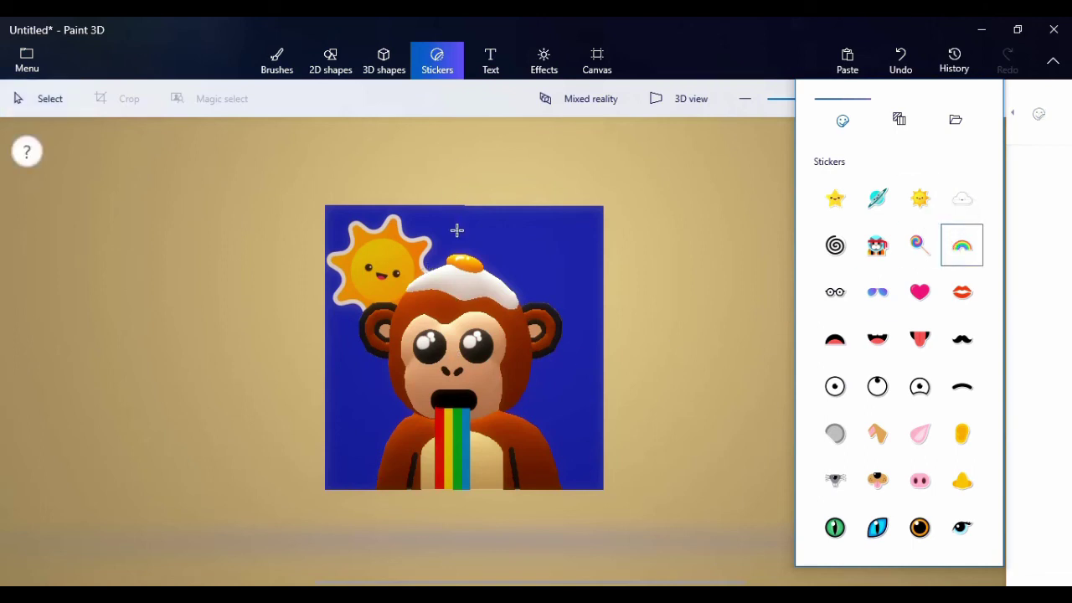
{"action": "left_click_drag", "start_coordinate": [457, 231], "coordinate": [547, 396]}
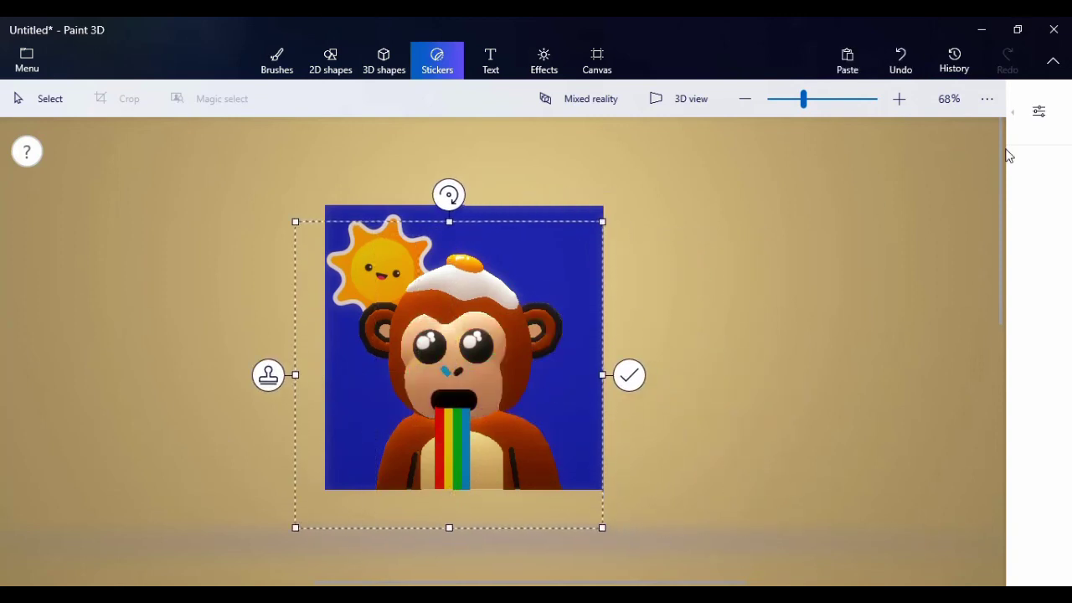
{"action": "left_click", "coordinate": [1037, 117]}
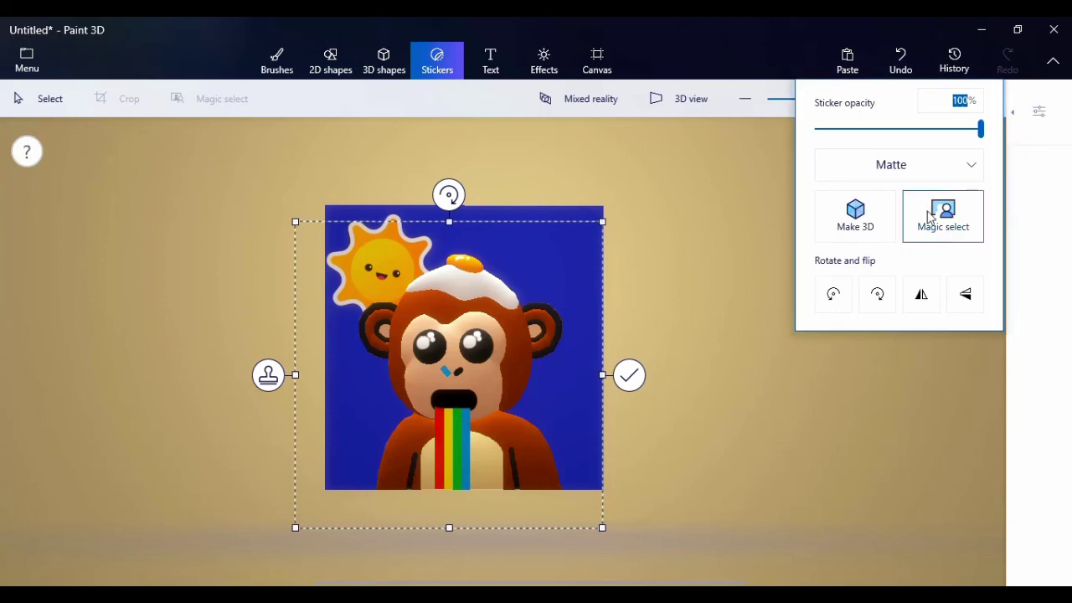
{"action": "left_click", "coordinate": [629, 375]}
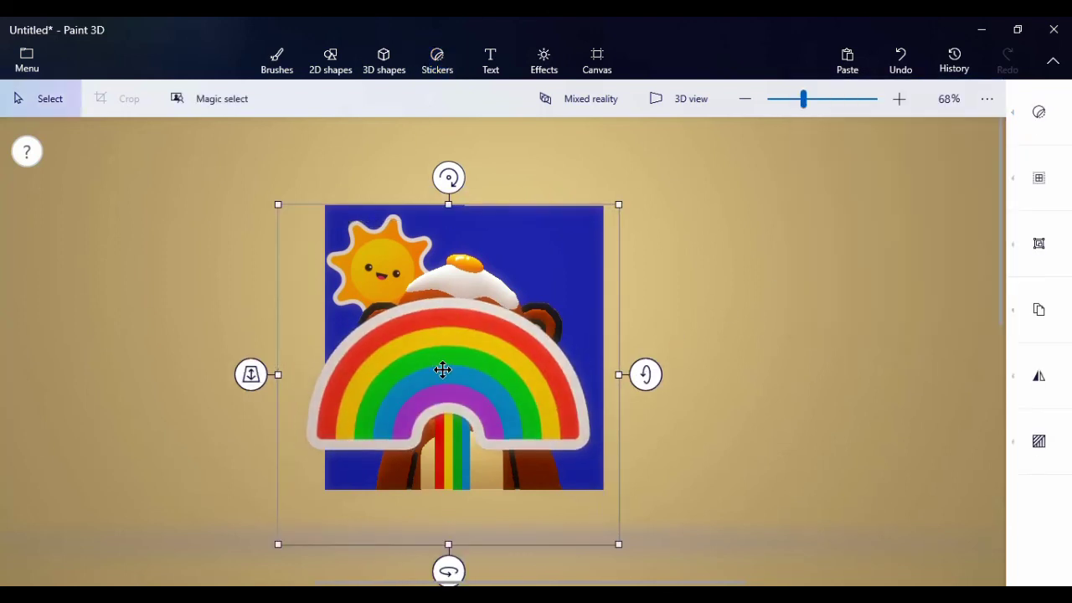
- Push the 3D rainbow back behind the monkey and stretch it upward so it arches above the head
{"action": "left_click_drag", "start_coordinate": [255, 382], "coordinate": [275, 309]}
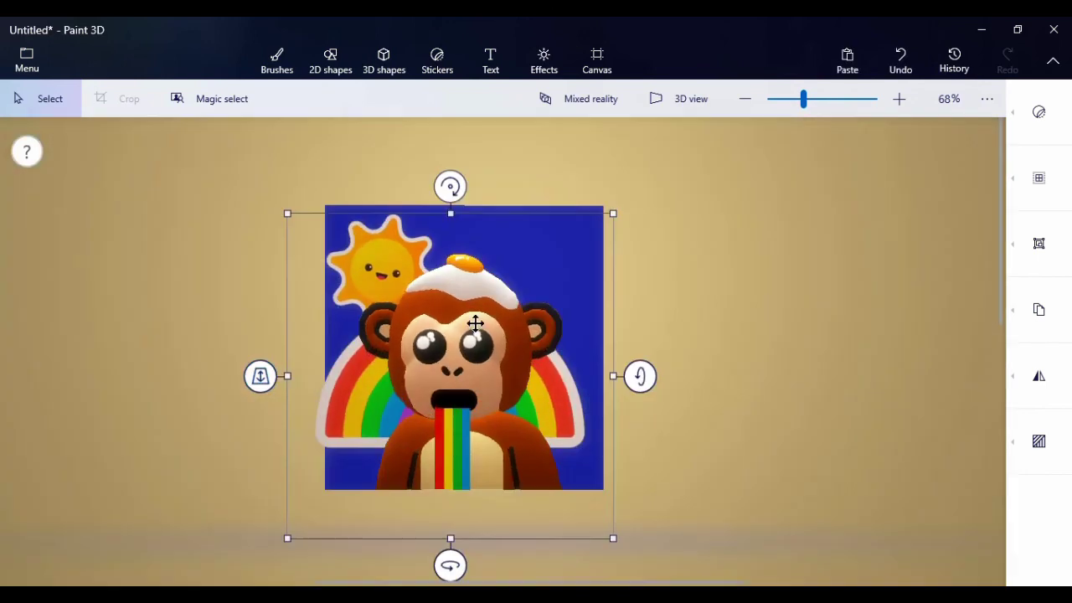
{"action": "left_click", "coordinate": [462, 208]}
{"action": "key", "text": "ctrl+z"}
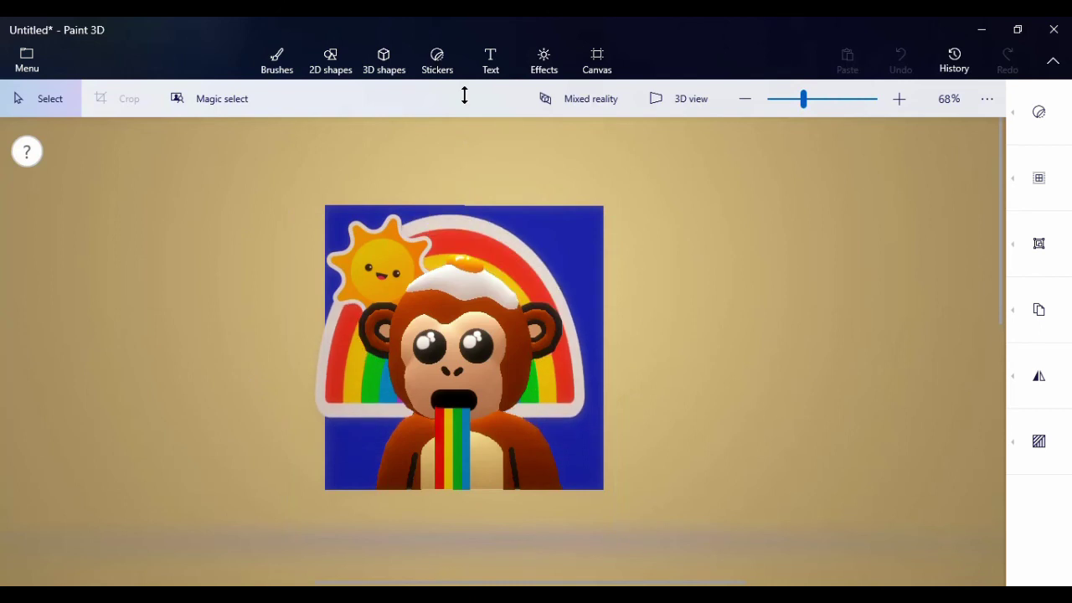
- Adjust both sides of the rainbow to match the blue panel's width and raise it to the panel's upper edge
{"action": "left_click_drag", "start_coordinate": [615, 314], "coordinate": [638, 303]}
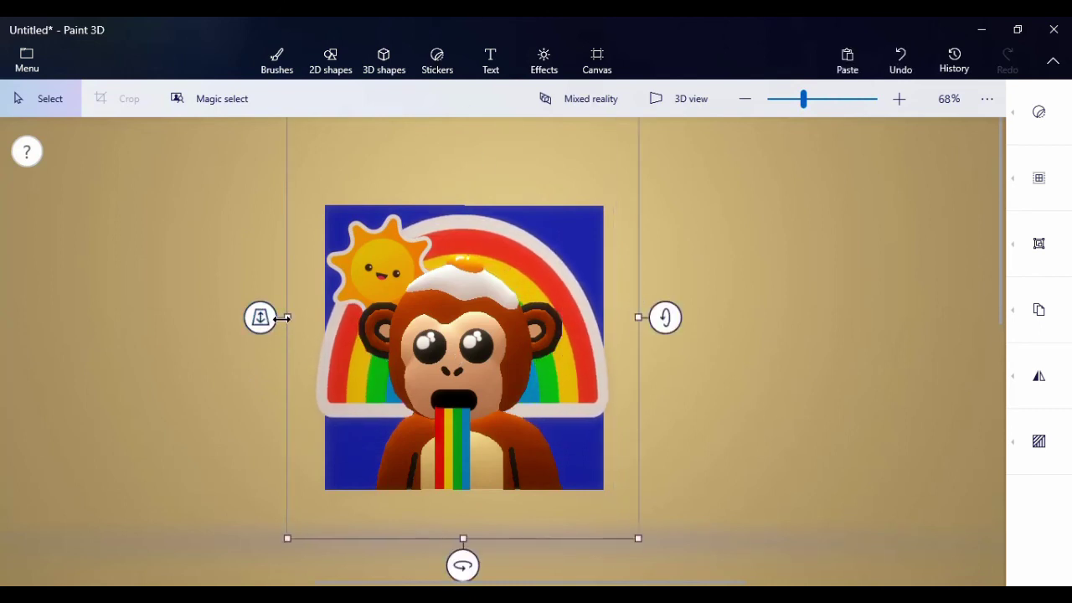
{"action": "left_click_drag", "start_coordinate": [282, 315], "coordinate": [293, 310]}
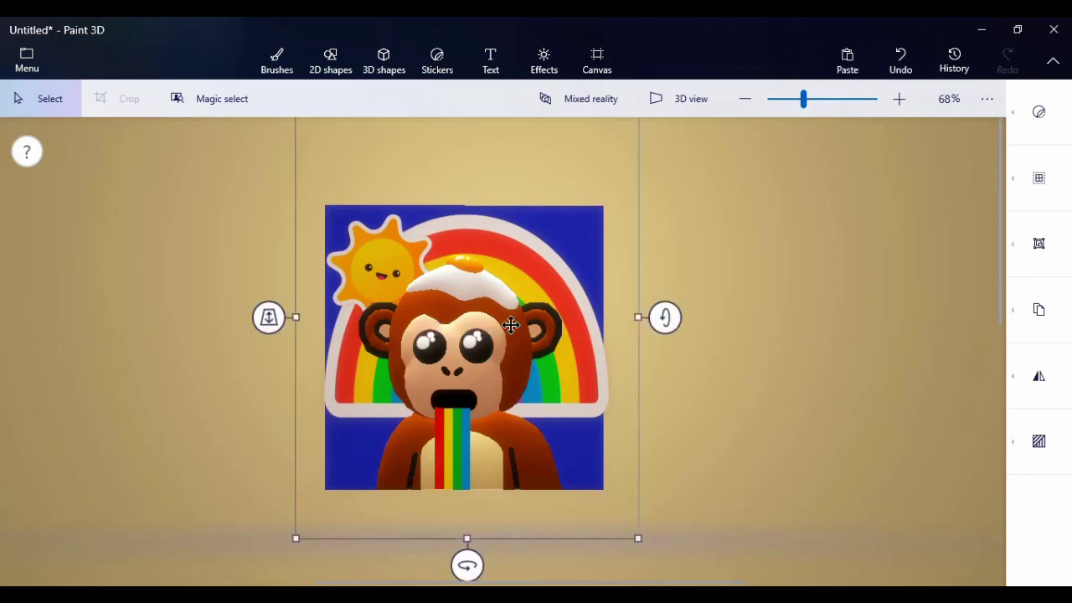
{"action": "mouse_move", "coordinate": [510, 321]}
{"action": "left_mouse_down"}
{"action": "mouse_move", "coordinate": [507, 379]}
{"action": "mouse_move", "coordinate": [508, 310]}
{"action": "left_mouse_up"}
{"action": "left_click", "coordinate": [632, 307]}
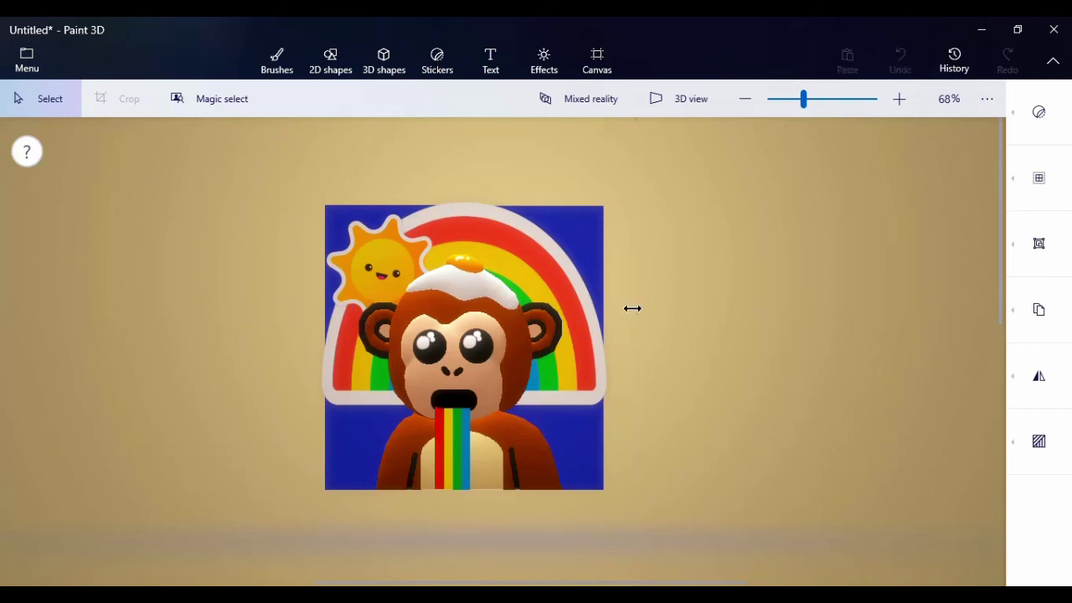
{"action": "left_click", "coordinate": [768, 315]}
- Delete the smiling 3D sun from the upper left part of the blue panel
{"action": "left_click", "coordinate": [377, 280]}
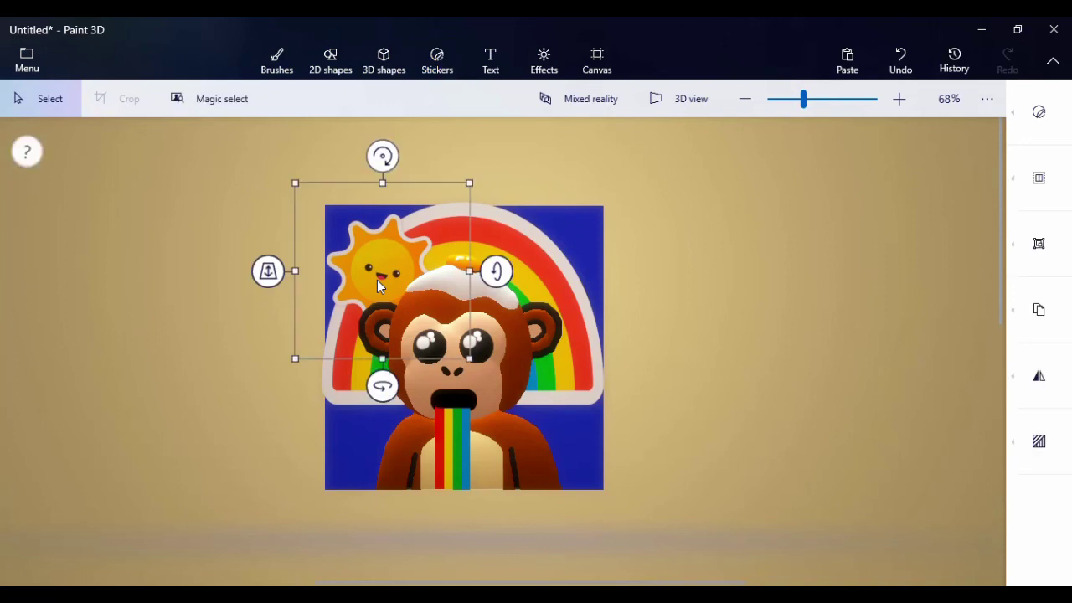
{"action": "key", "text": "Delete"}
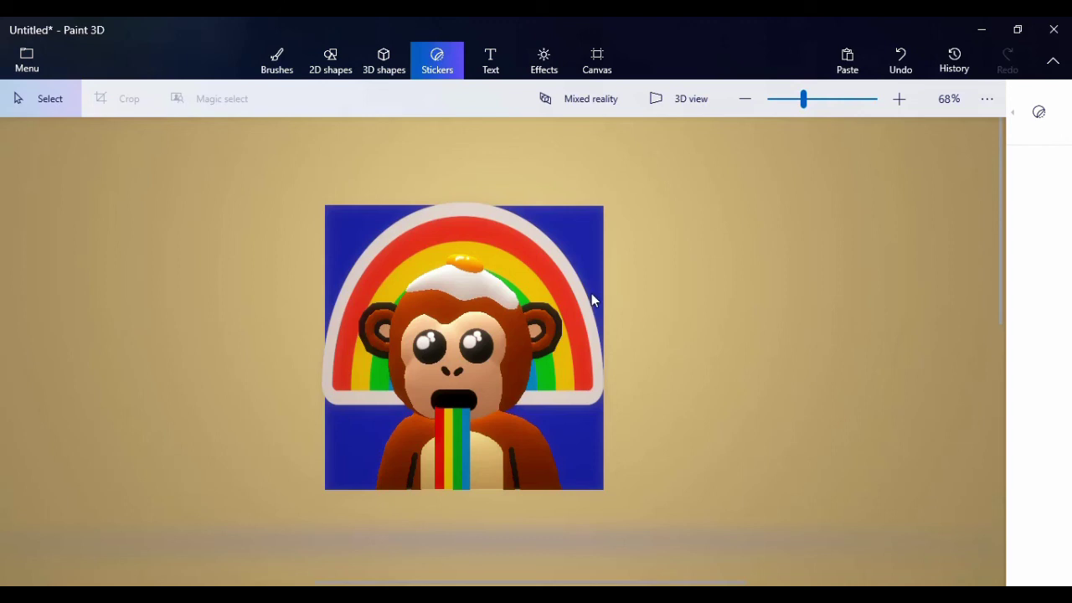
- Select the 3D rainbow behind the monkey
{"action": "left_click", "coordinate": [577, 315]}
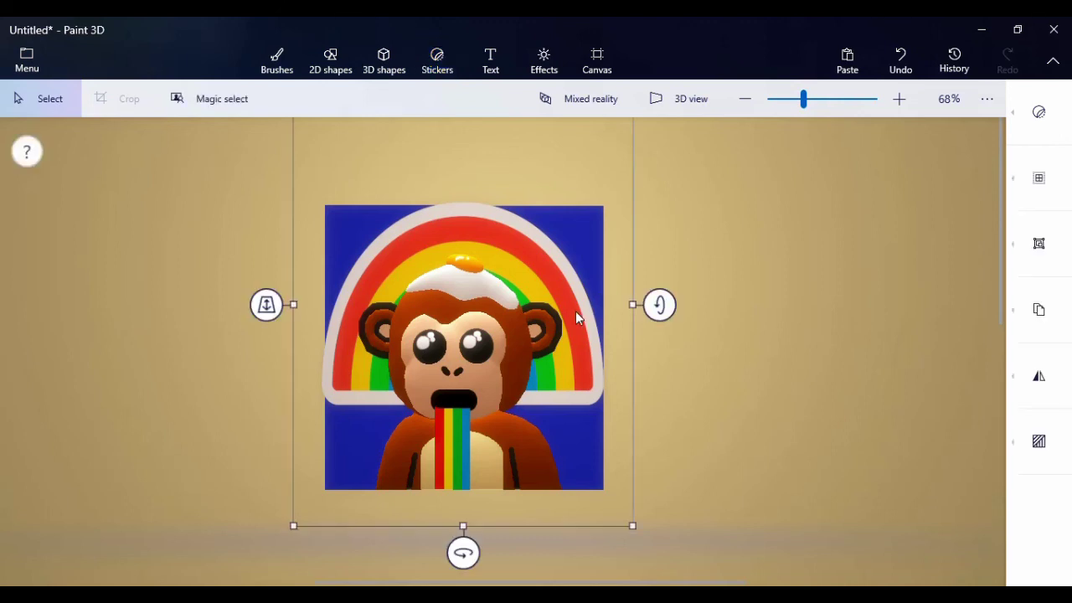